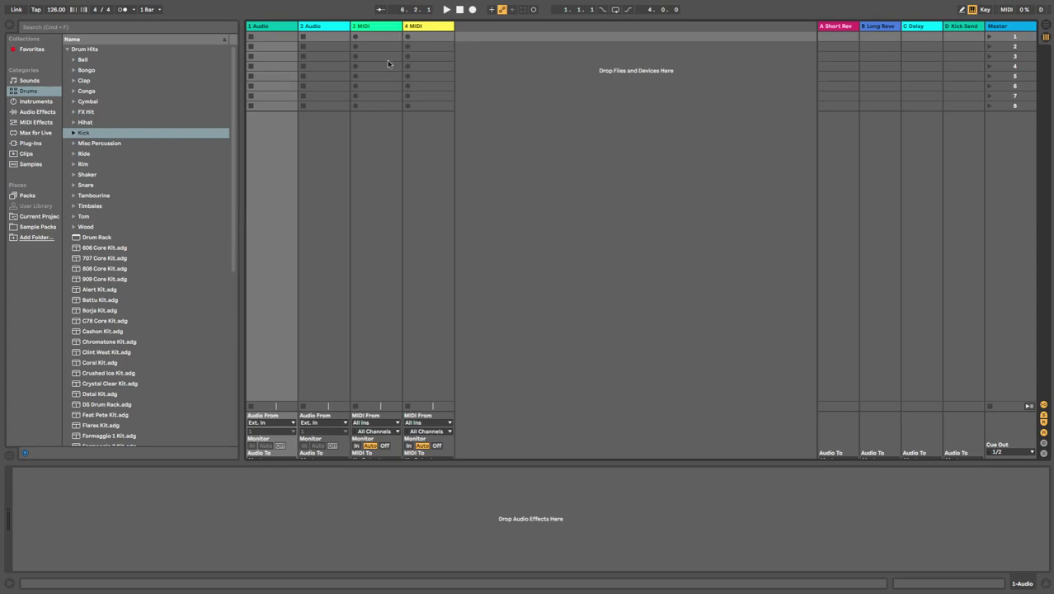
Switch to the Arrangement View and delete the two empty audio tracks
key(Tab)
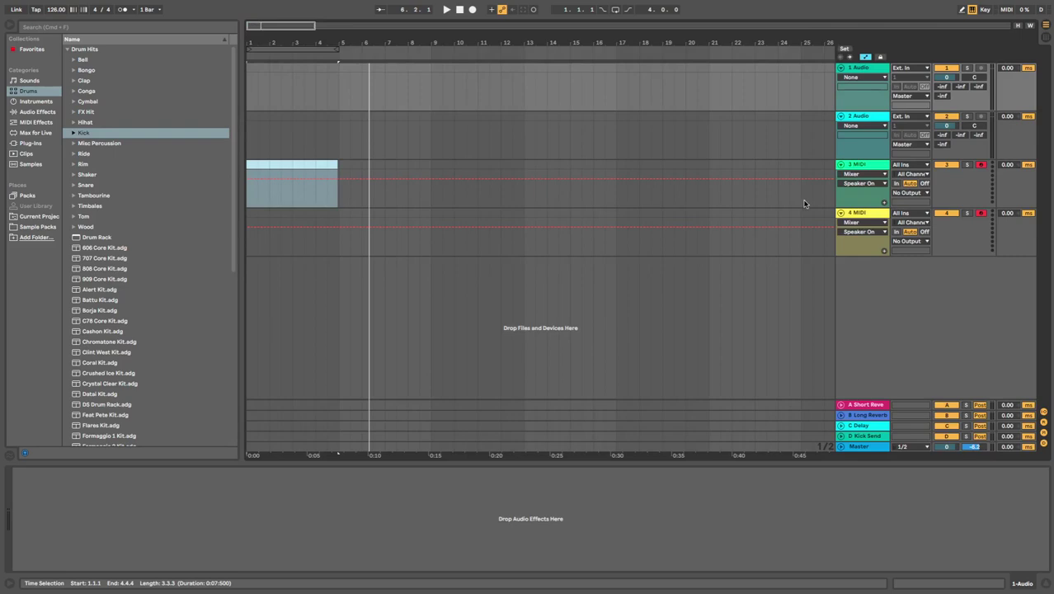
click(863, 169)
click(866, 69)
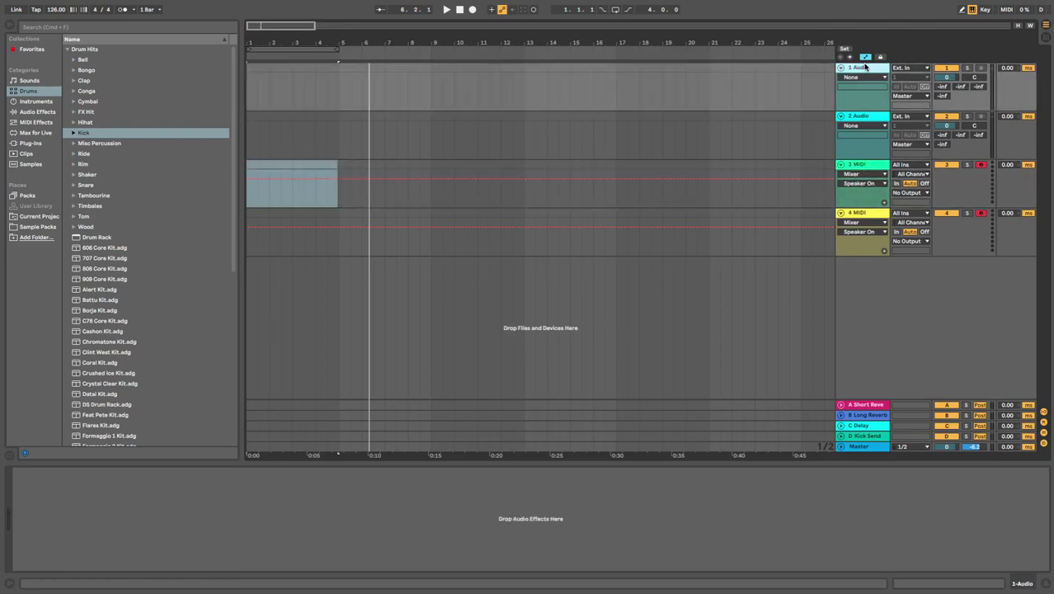
key(Delete)
key(Delete)
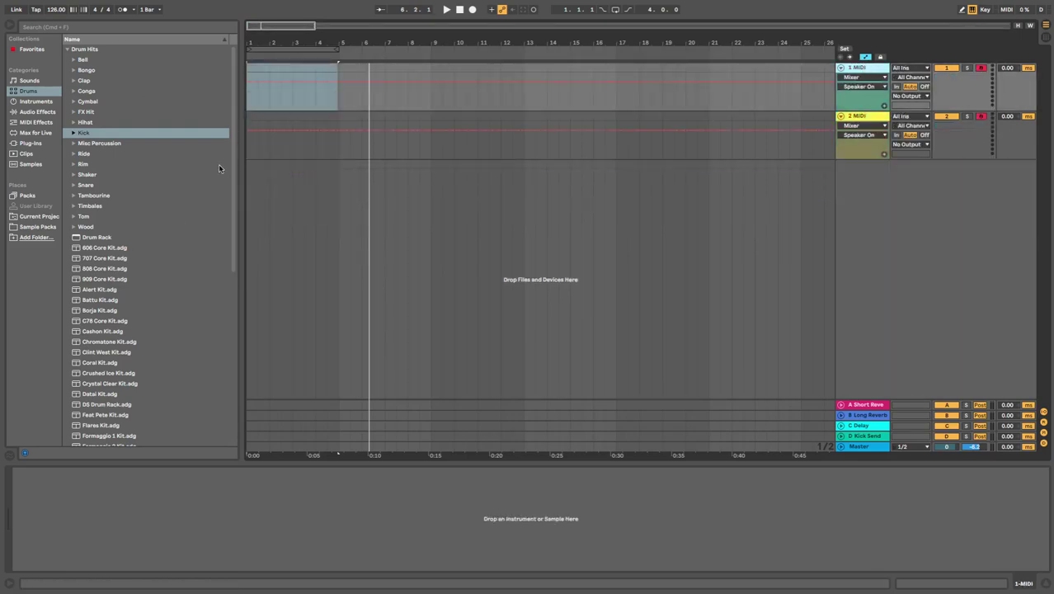
Audition closed hi-hats in the drum hits library and load Hihat Closed Frantic.wav onto the first MIDI track
click(77, 124)
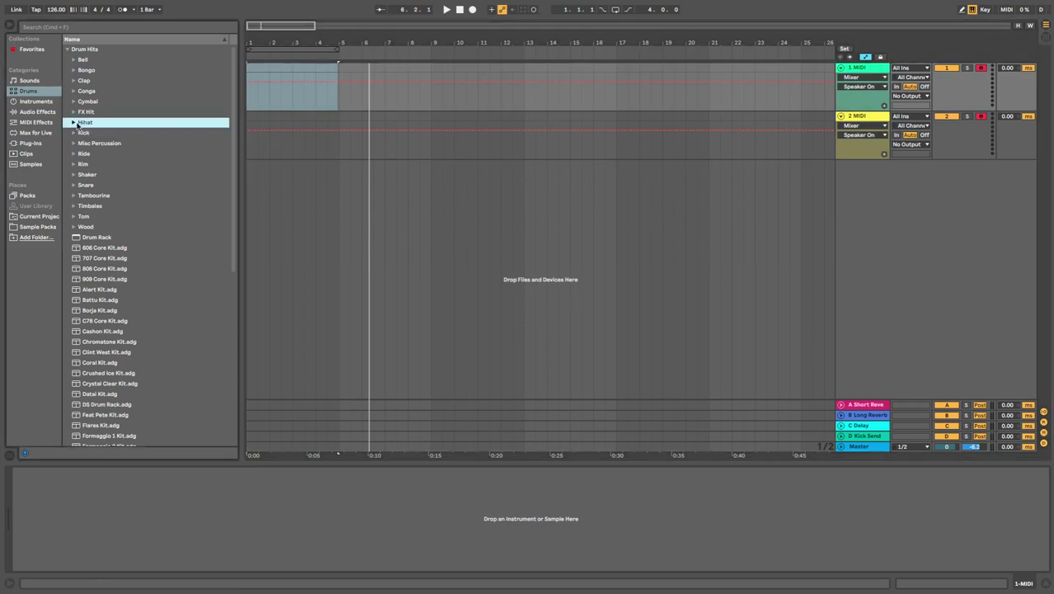
click(74, 122)
scroll(90, 289, down, 5)
click(105, 301)
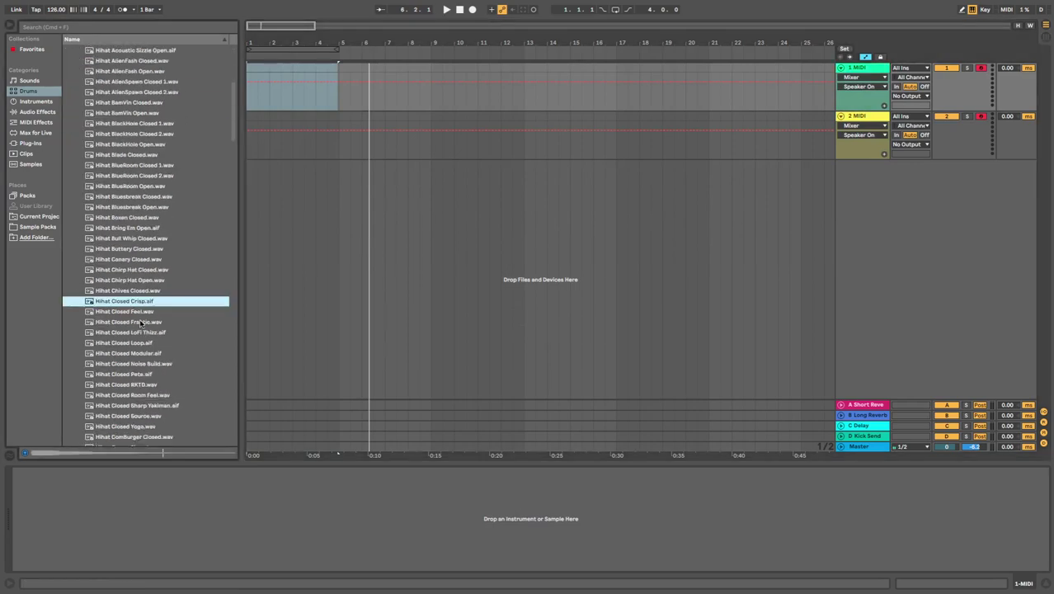
scroll(150, 329, down, 2)
key(Down)
key(Down)
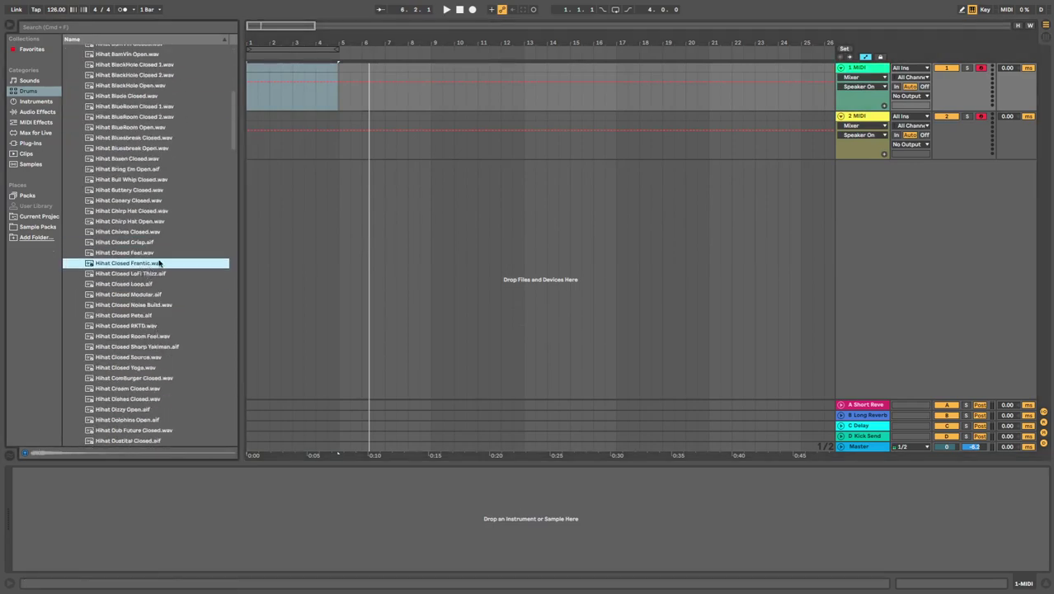
key(Return)
Insert a one-bar MIDI clip at the start of the hi-hat track and draw a 1/16 C3 note at 1.1.3
click(250, 65)
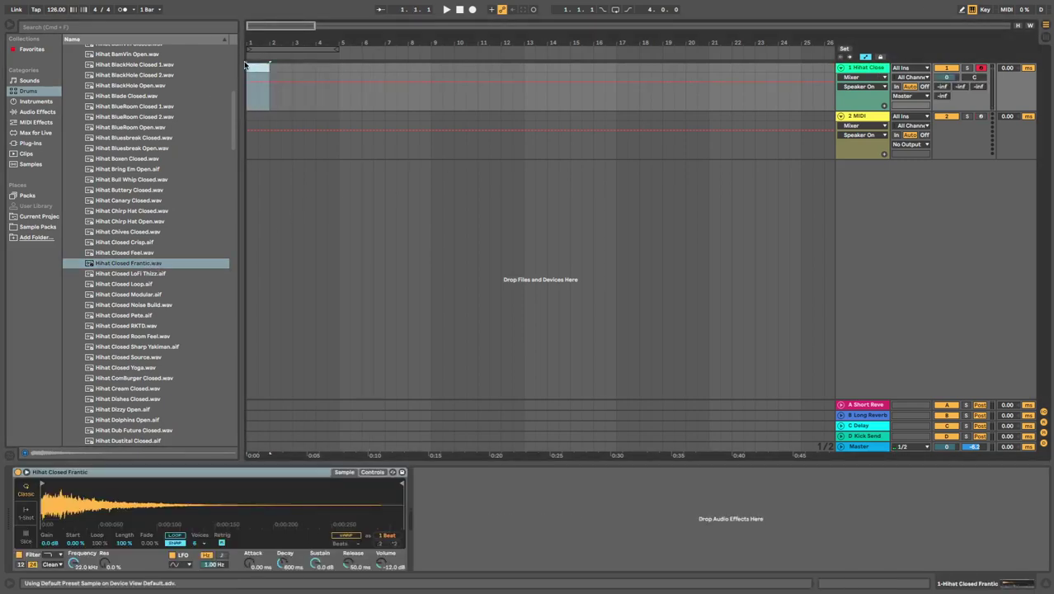
key(super+shift+m)
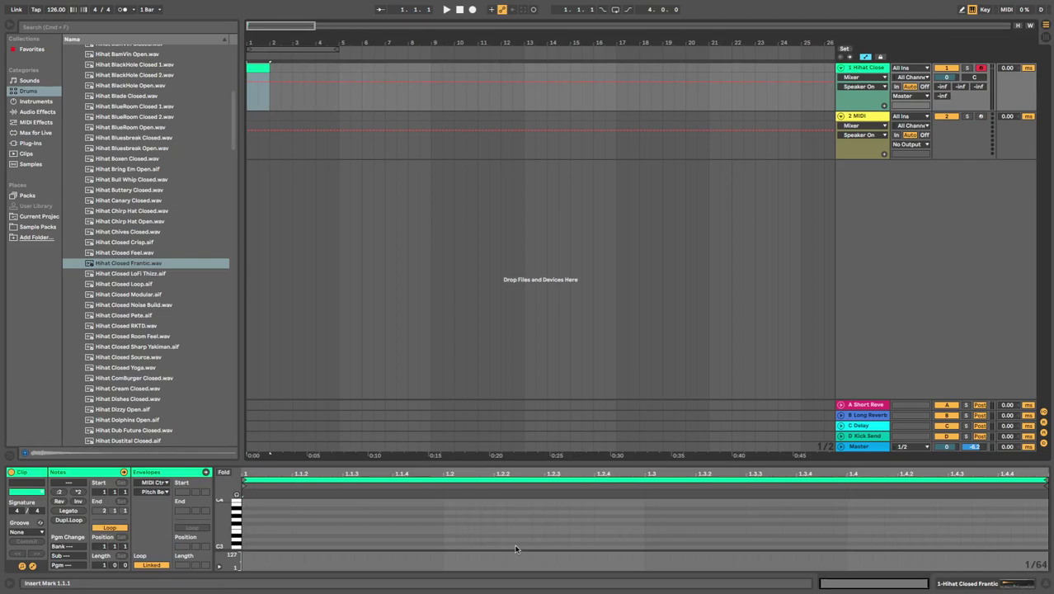
right_click(516, 551)
click(598, 496)
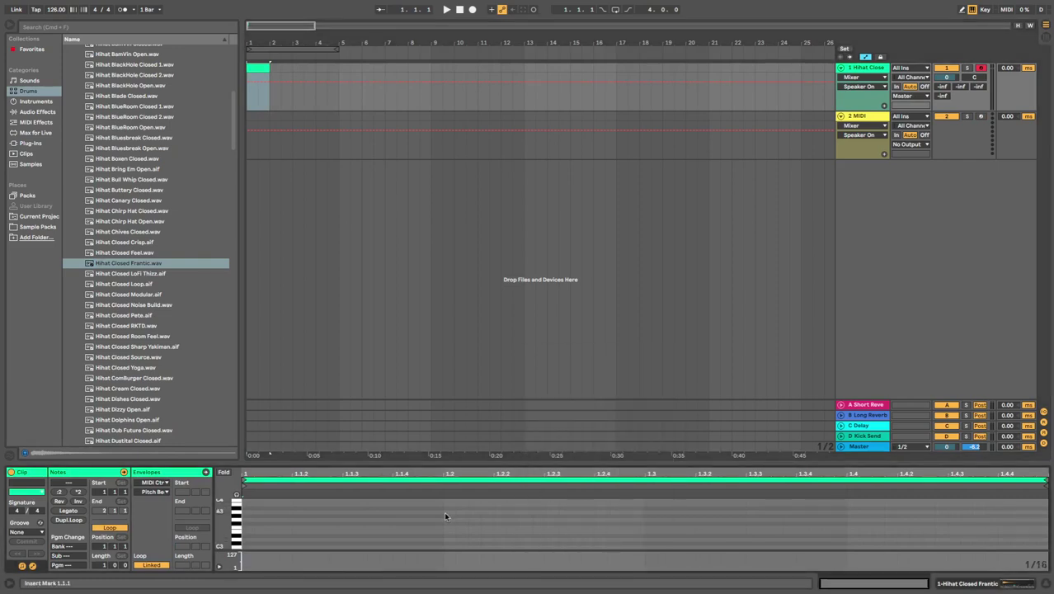
key(b)
click(367, 496)
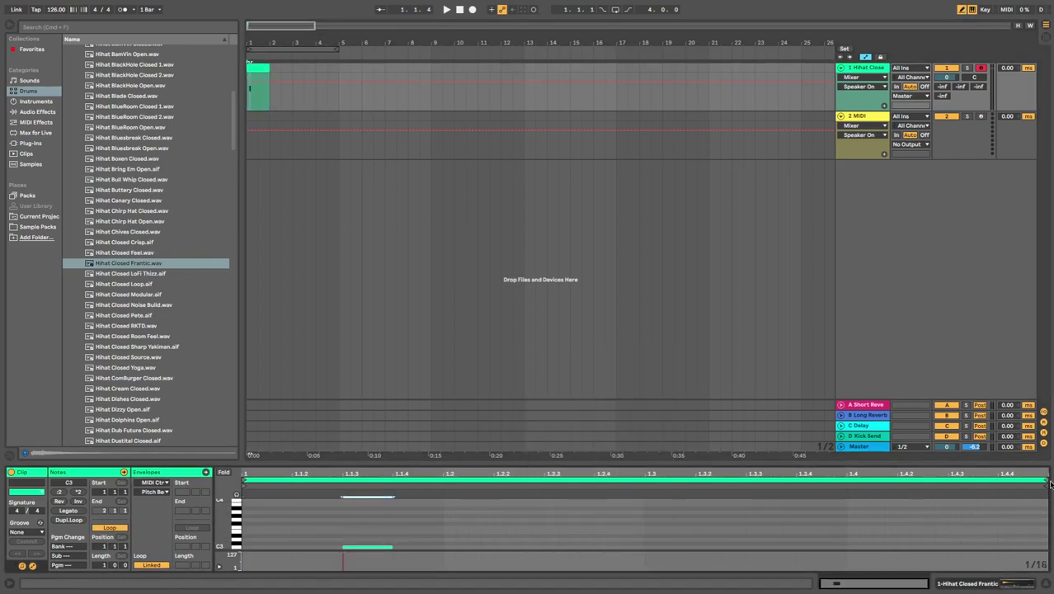
Shorten the hi-hat clip's loop to one beat and extend the clip to four bars, ending at bar 5
drag(1046, 480, 449, 505)
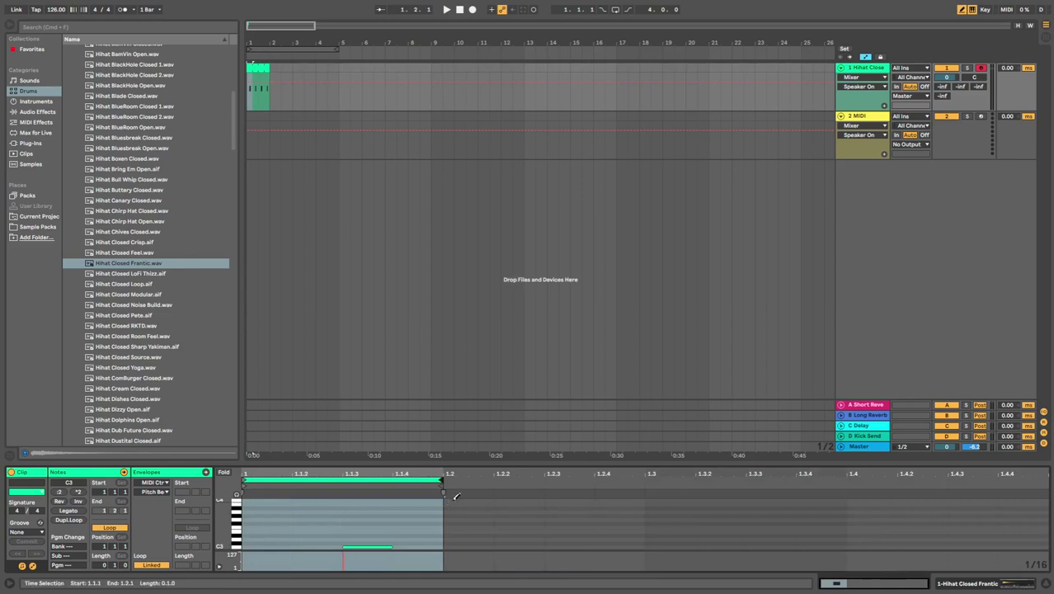
key(space)
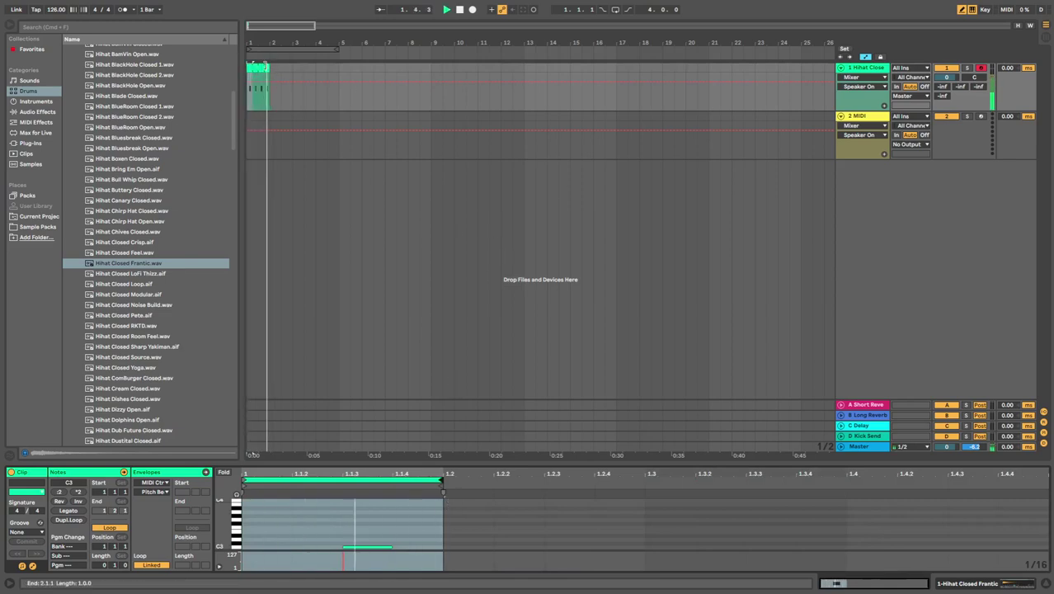
drag(269, 68, 339, 68)
key(space)
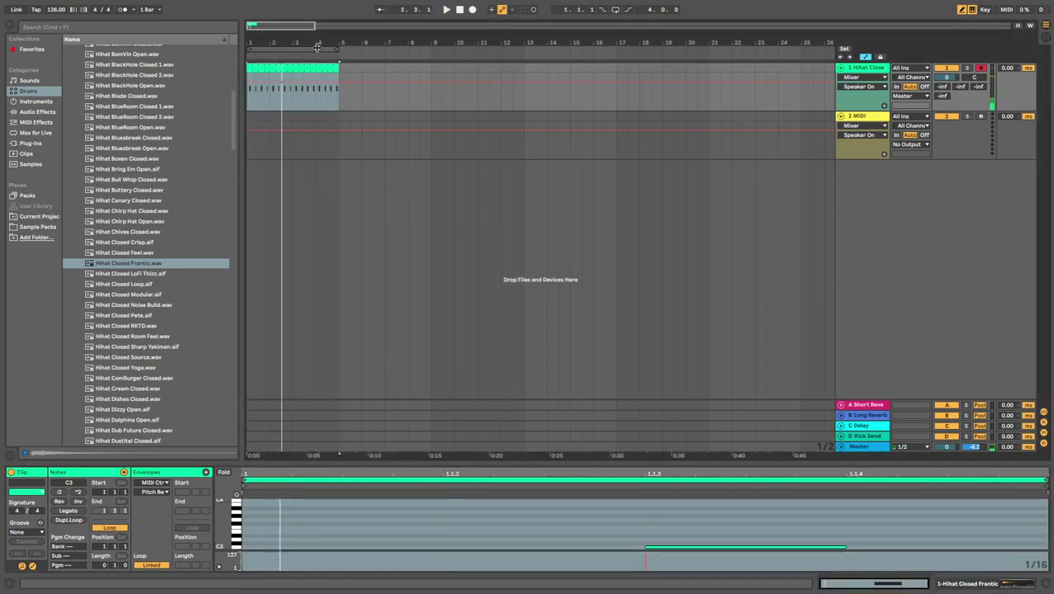
Loop the first four bars during playback and lower the hi-hat track's volume
click(317, 47)
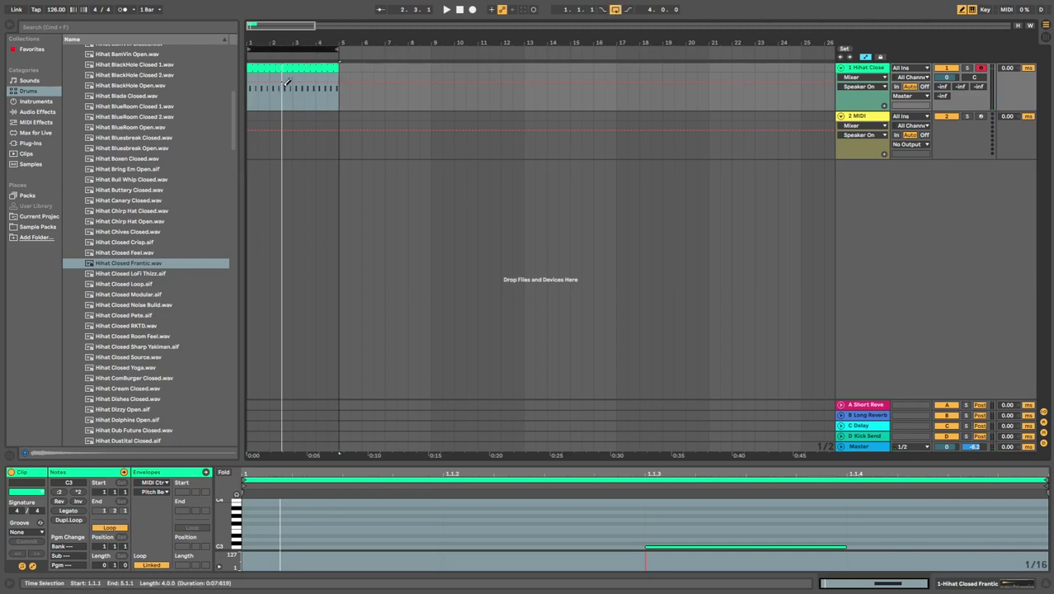
key(space)
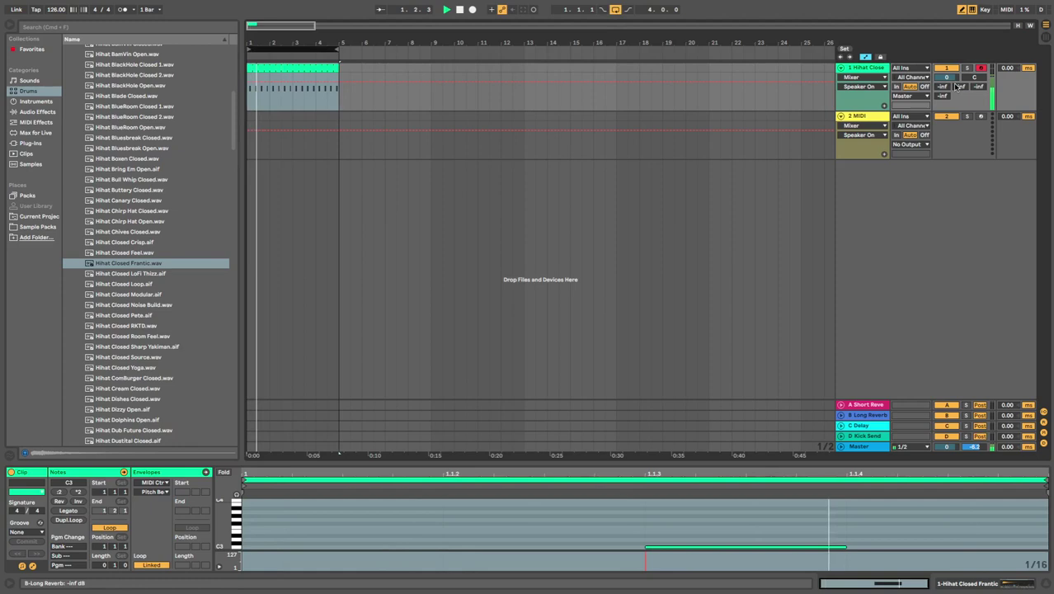
drag(946, 76, 946, 97)
key(Tab)
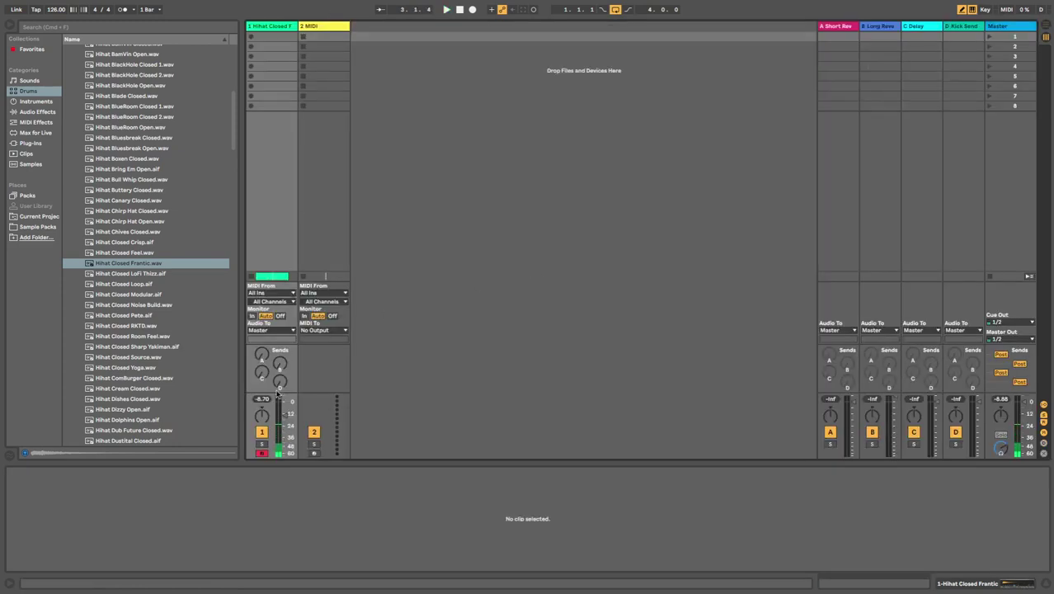
Add EQ Eight to the hi-hat track and make band 1 a low cut at about 1.9 kHz
click(46, 110)
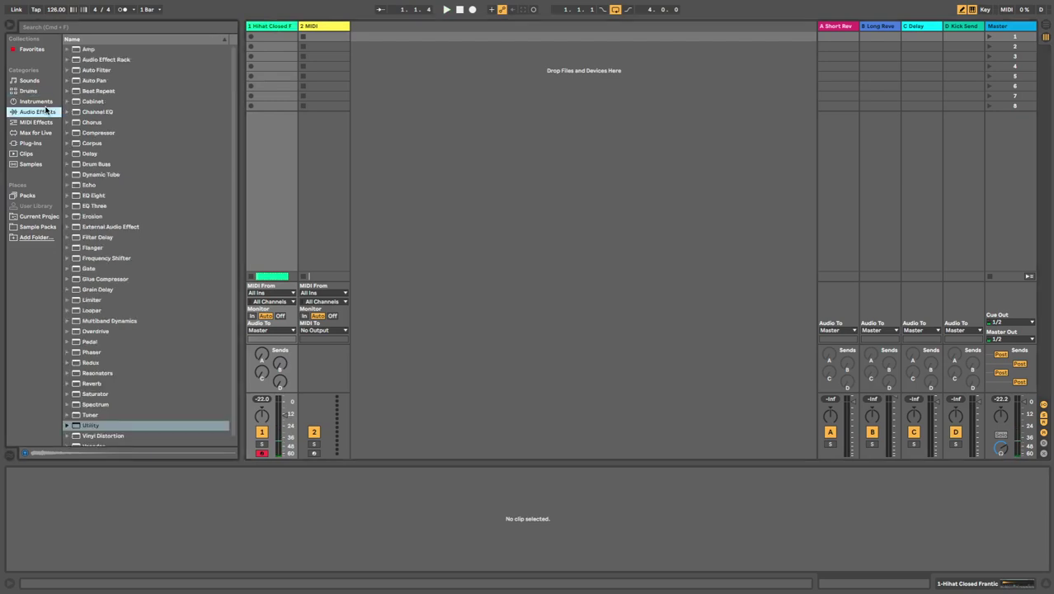
double_click(103, 198)
click(456, 557)
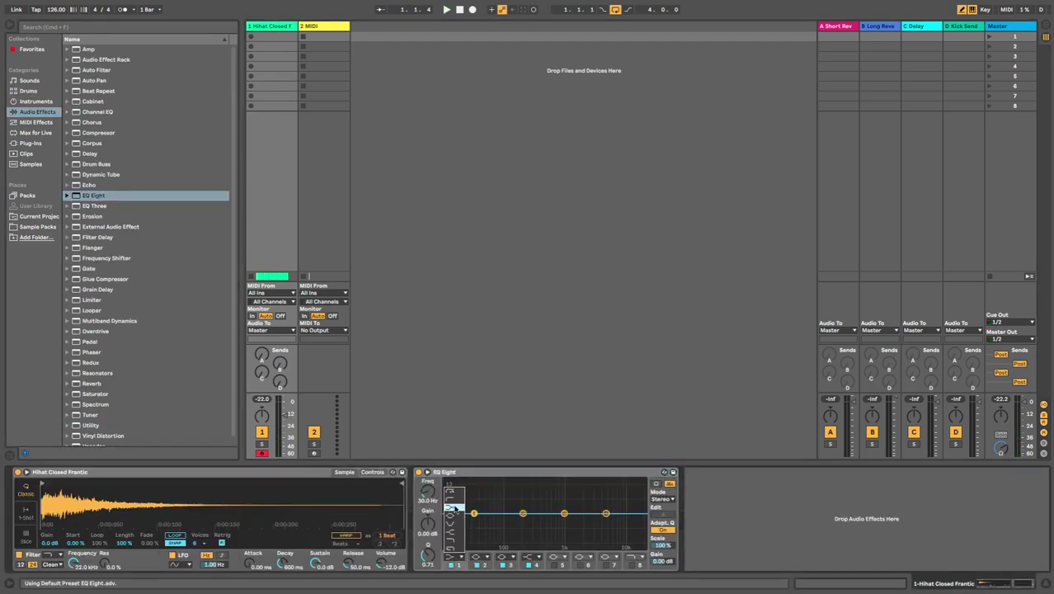
click(453, 499)
drag(474, 521, 578, 522)
key(space)
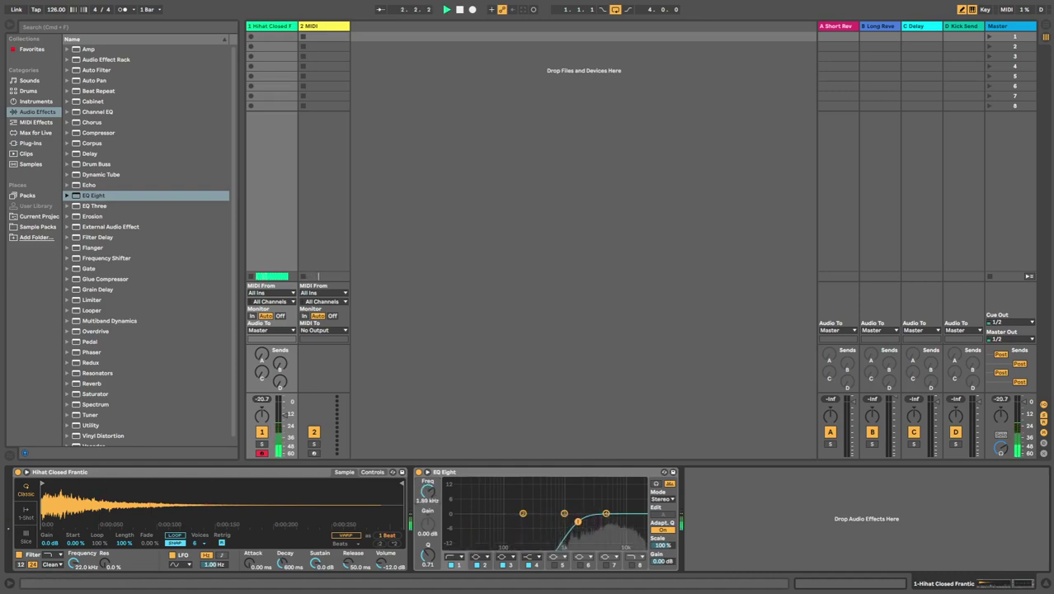
Set the hi-hat track's volume to -6 dB and raise the low-cut frequency to 2.97 kHz
key(space)
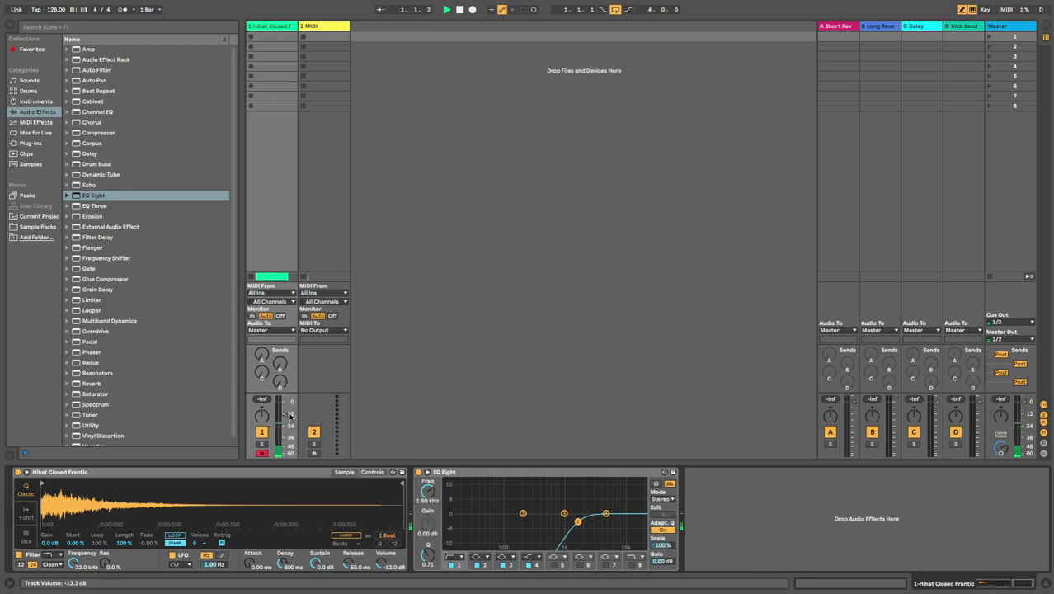
key(space)
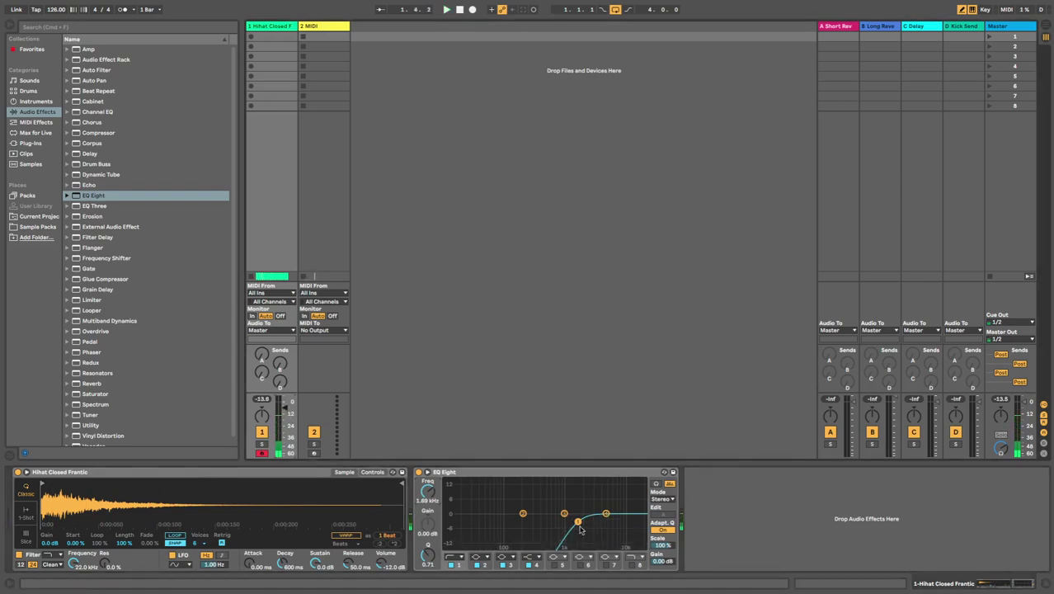
drag(578, 522, 592, 523)
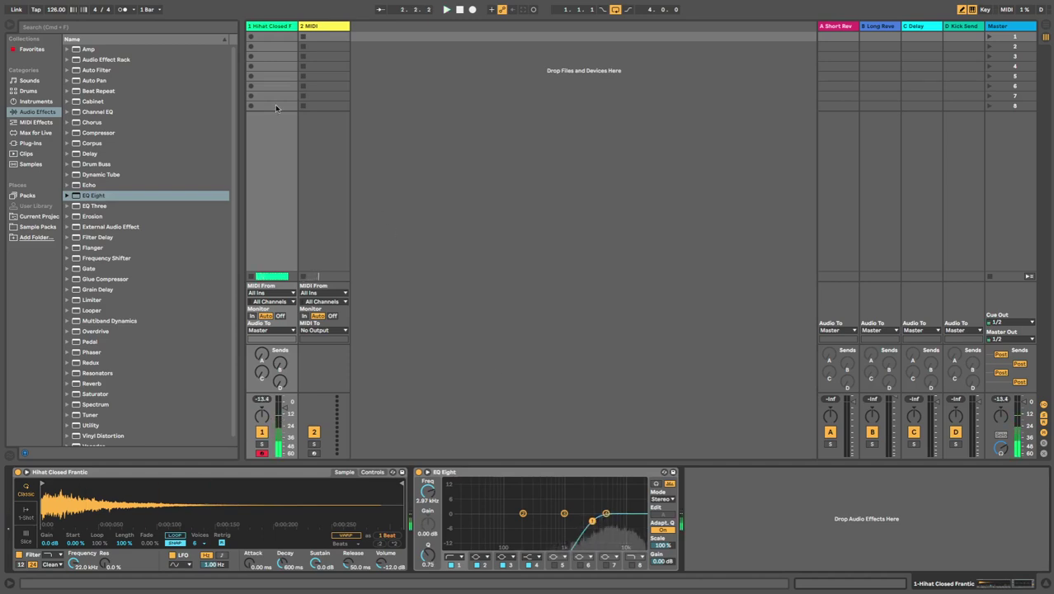
Return to the Arrangement View and duplicate the hi-hat track with its clip and devices
key(Tab)
click(876, 68)
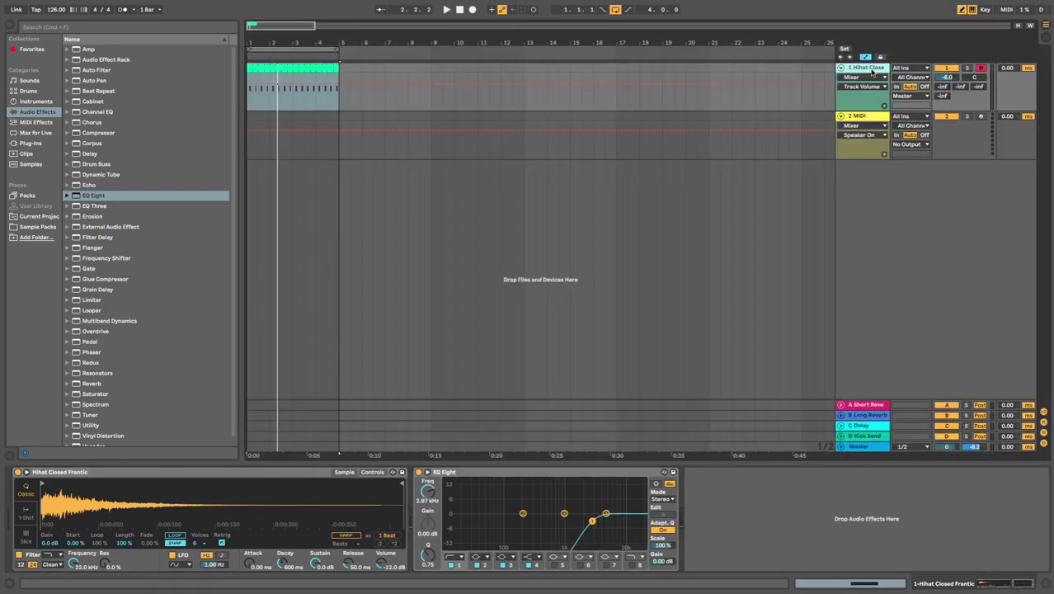
key(super+d)
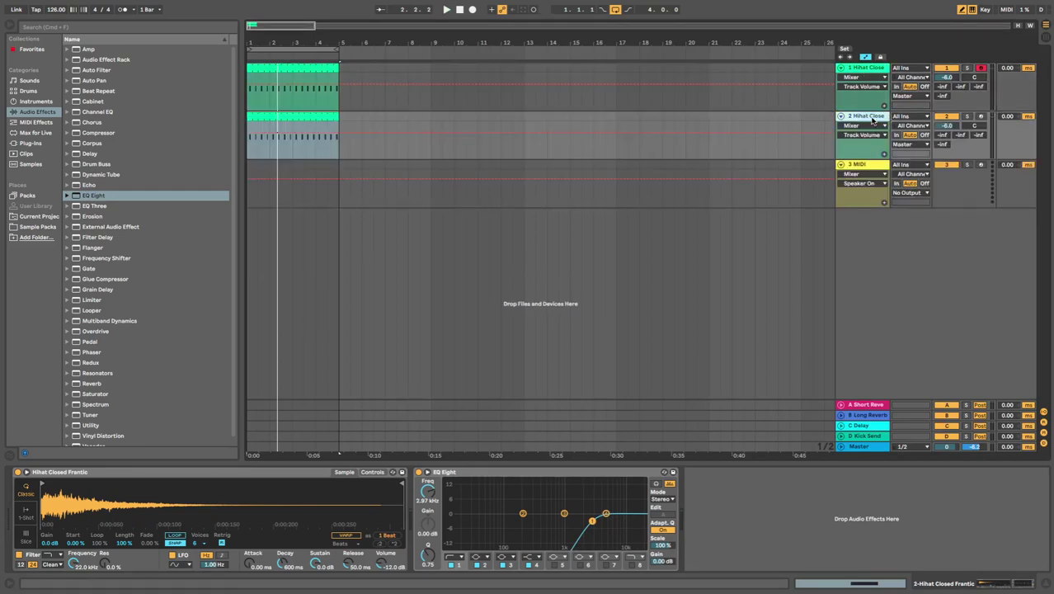
Replace the duplicated track's sample with Hihat Closed Room Feel.wav from the drum library
click(24, 226)
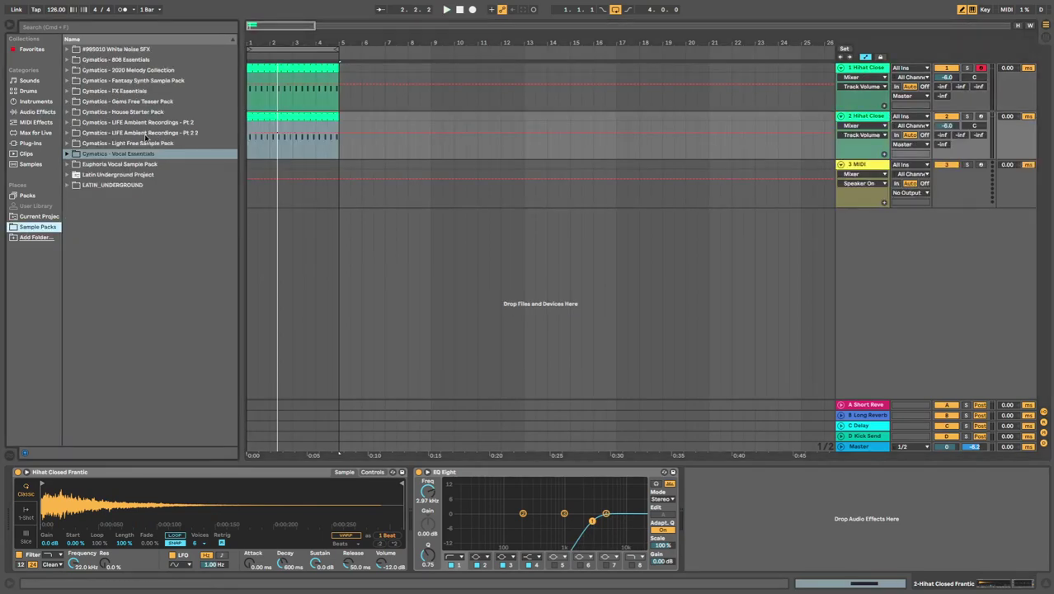
click(37, 93)
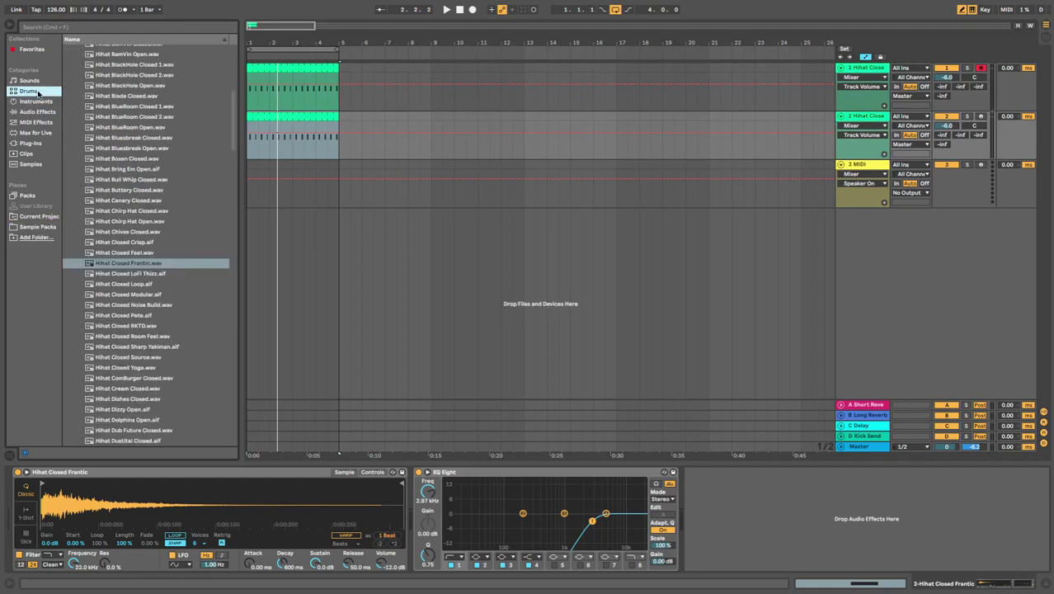
click(132, 336)
scroll(145, 347, down, 2)
click(144, 331)
click(145, 310)
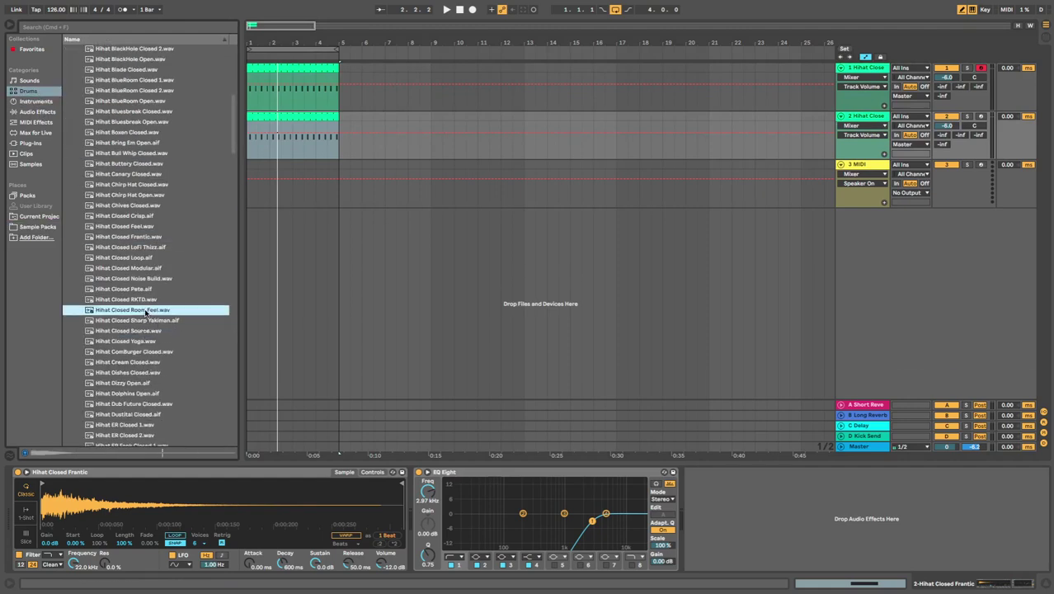
double_click(146, 310)
During playback, set the second hi-hat track's volume to -3.6 dB and lengthen its sample's release to about 2.9 s
key(space)
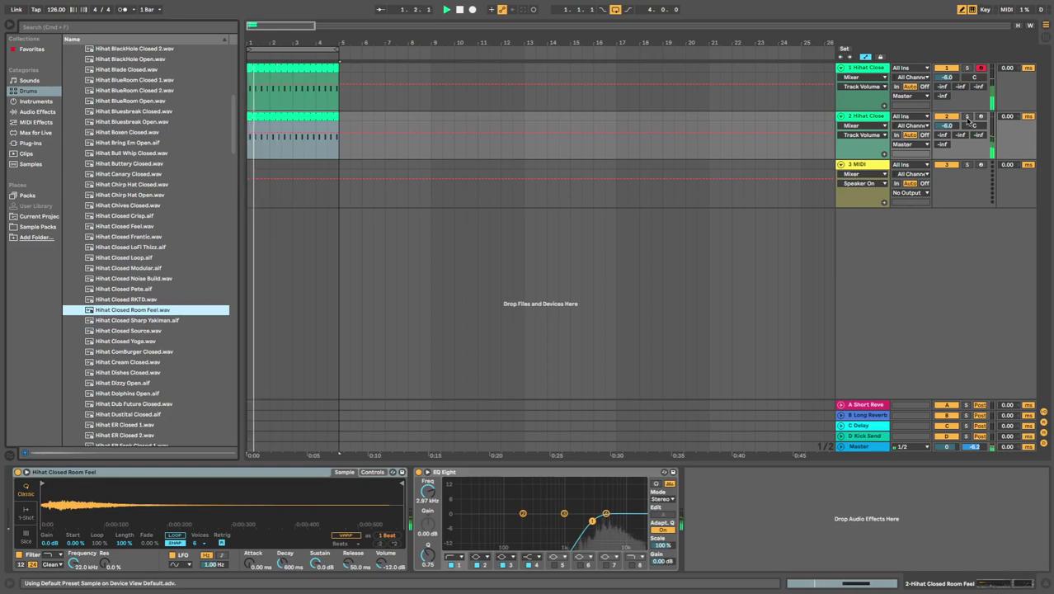
drag(947, 125, 948, 109)
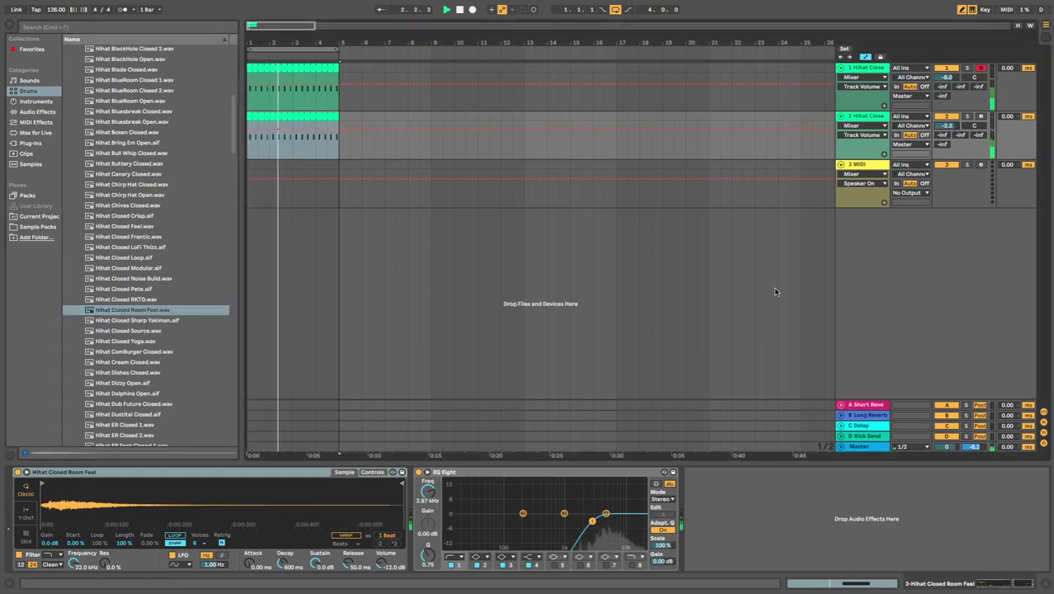
click(372, 471)
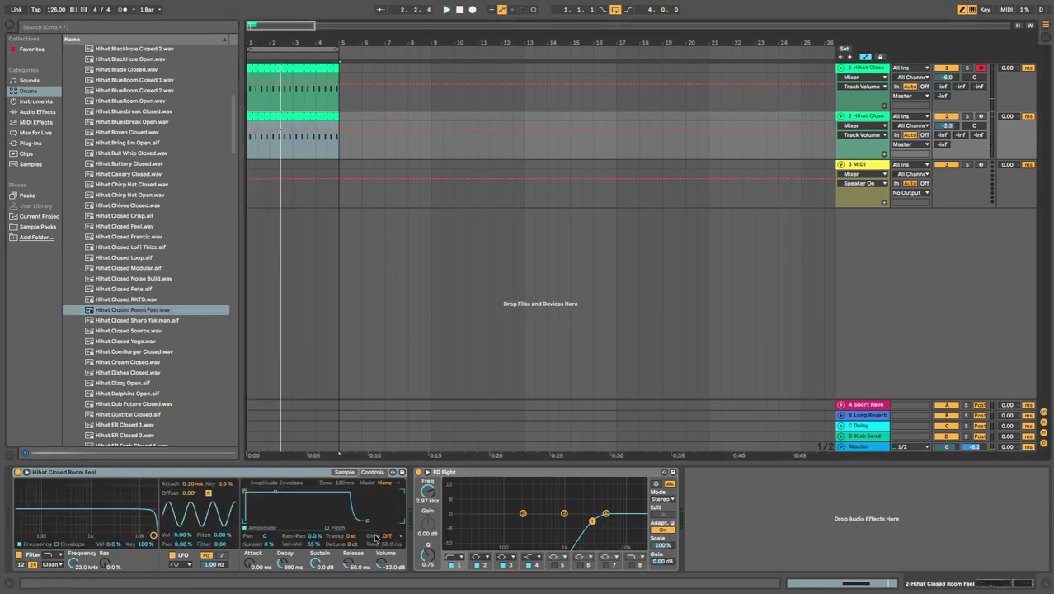
drag(369, 525, 387, 525)
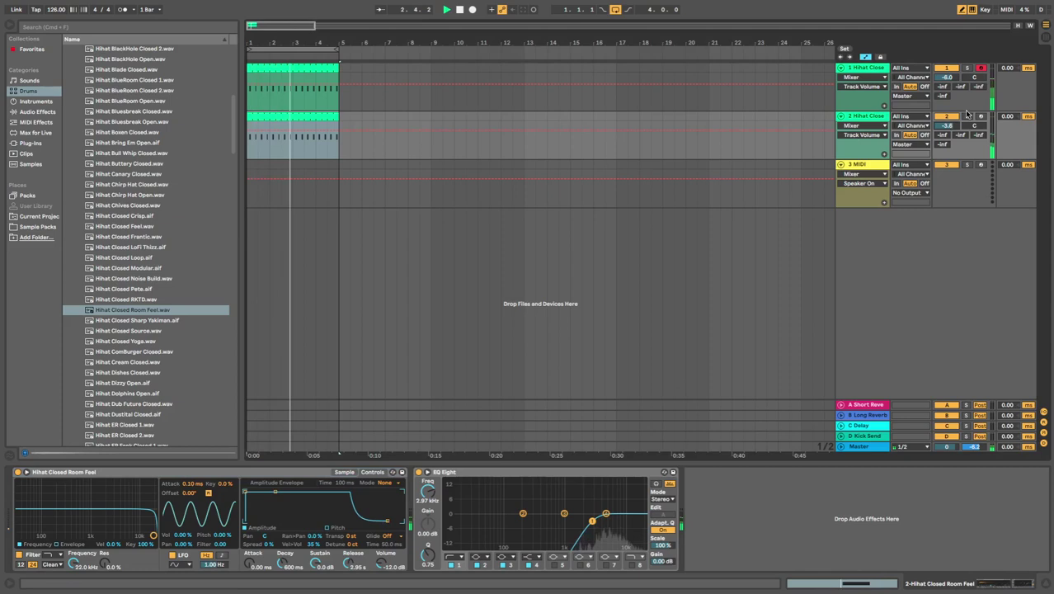
key(space)
Set the second hi-hat track's Track Delay to 2 ms and play the loop
click(279, 79)
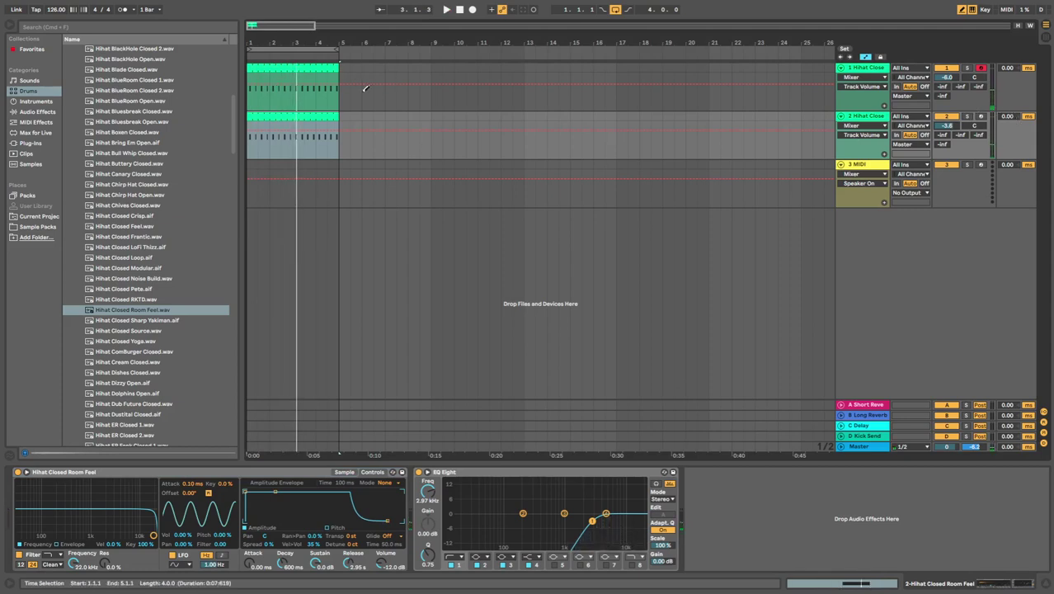
click(1043, 443)
click(1044, 443)
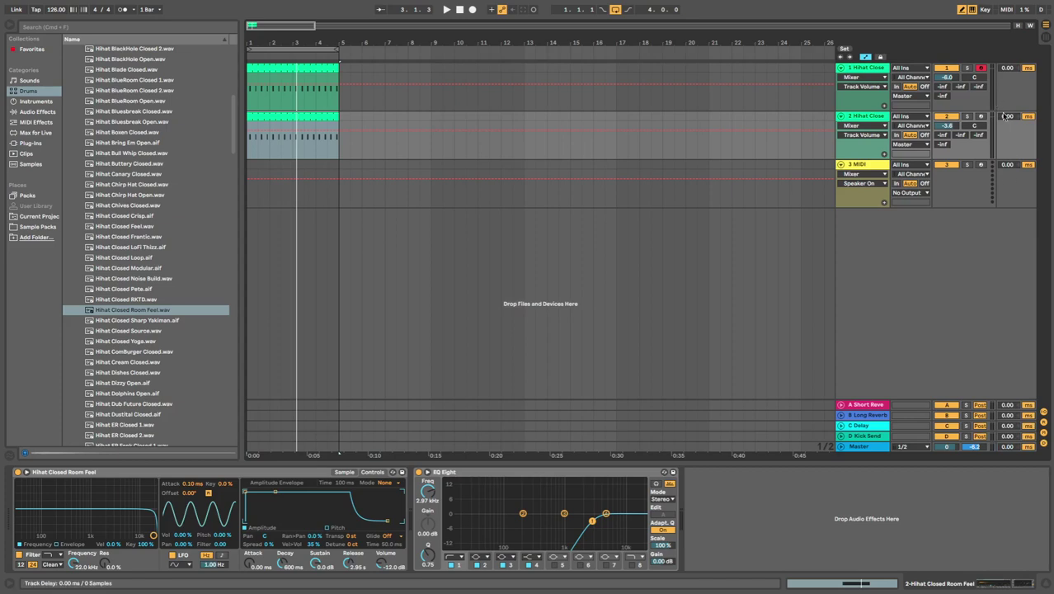
drag(1004, 117, 1004, 108)
key(space)
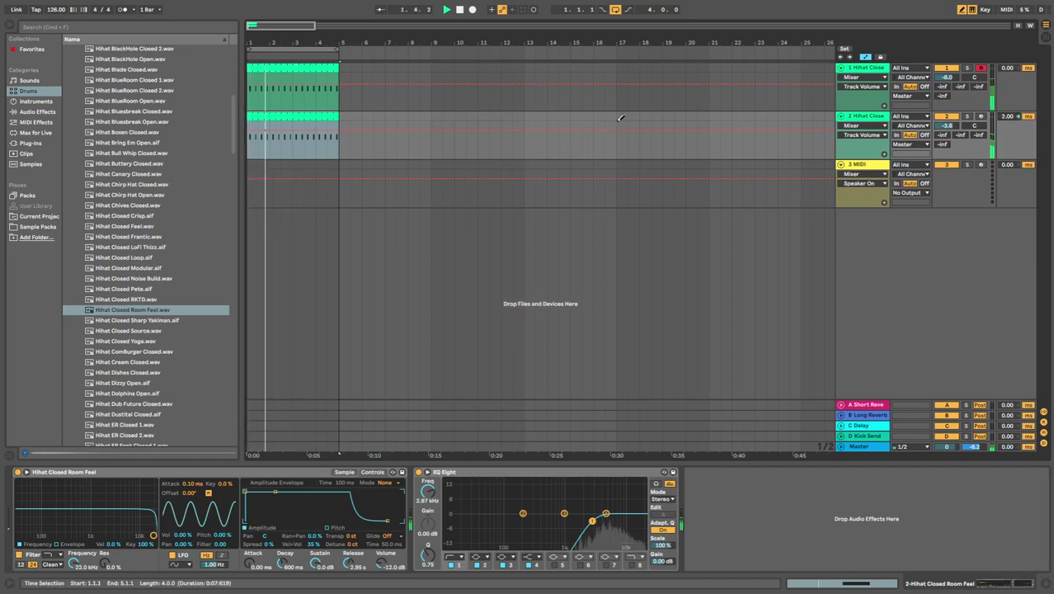
Fold both hi-hat tracks and select the empty third MIDI track
click(841, 68)
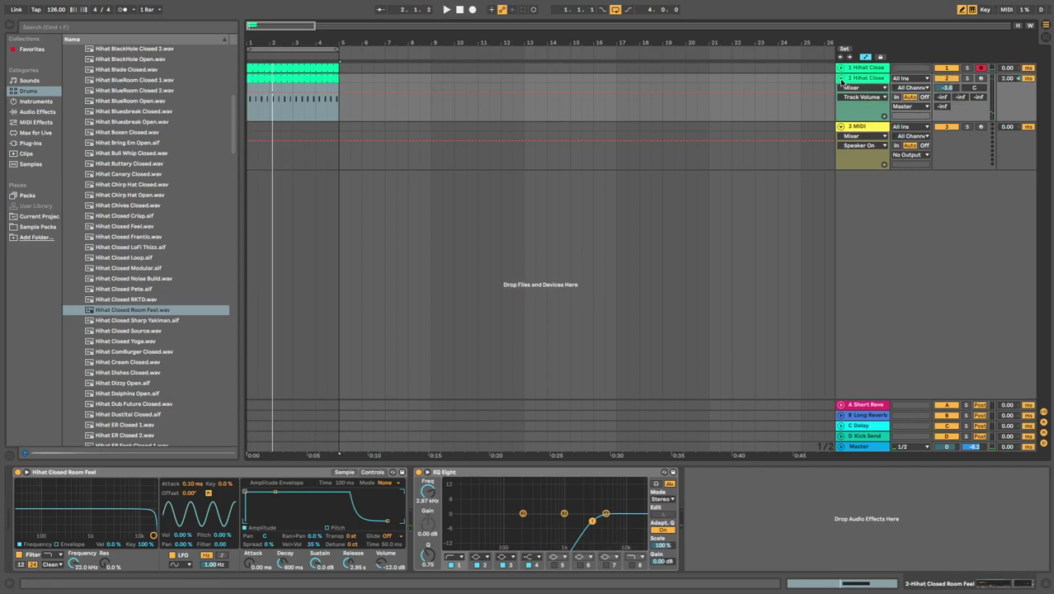
click(841, 78)
click(617, 99)
Collapse the Hihat folder in the Drum Hits library and expand the Clap folder
click(37, 111)
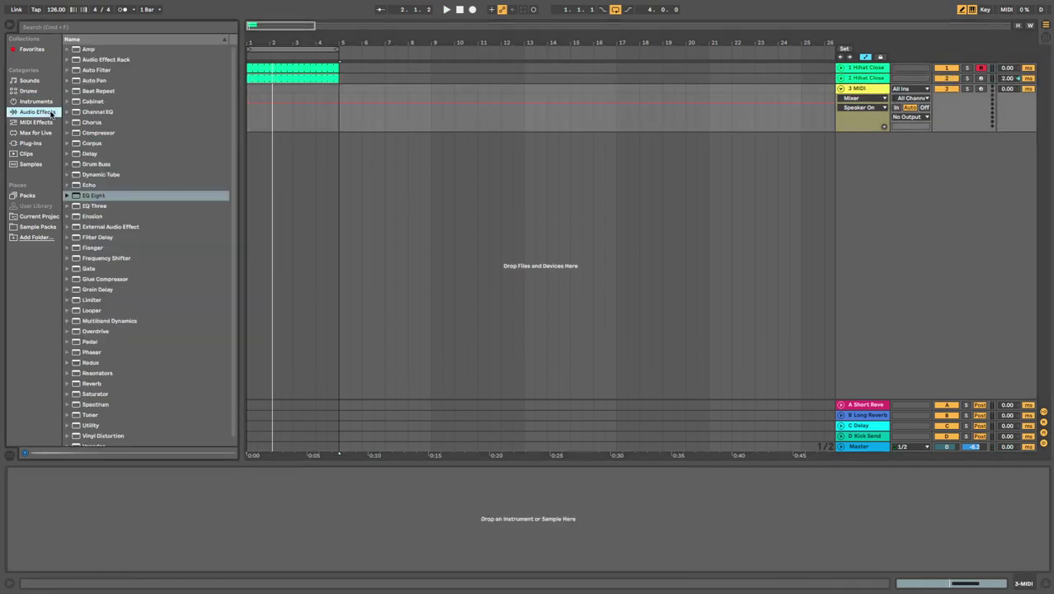
click(33, 90)
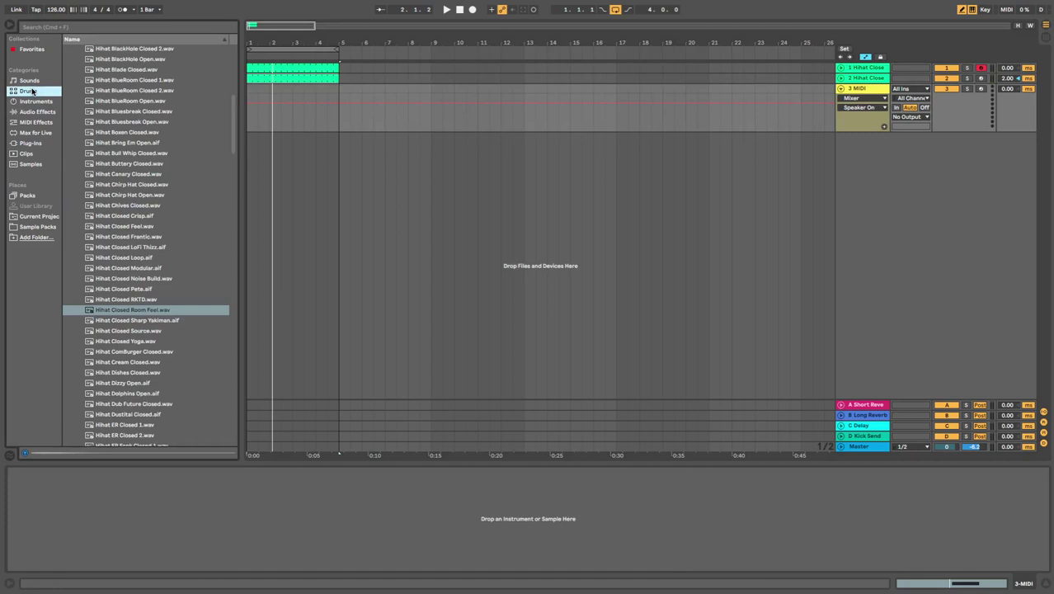
scroll(142, 342, up, 10)
click(73, 61)
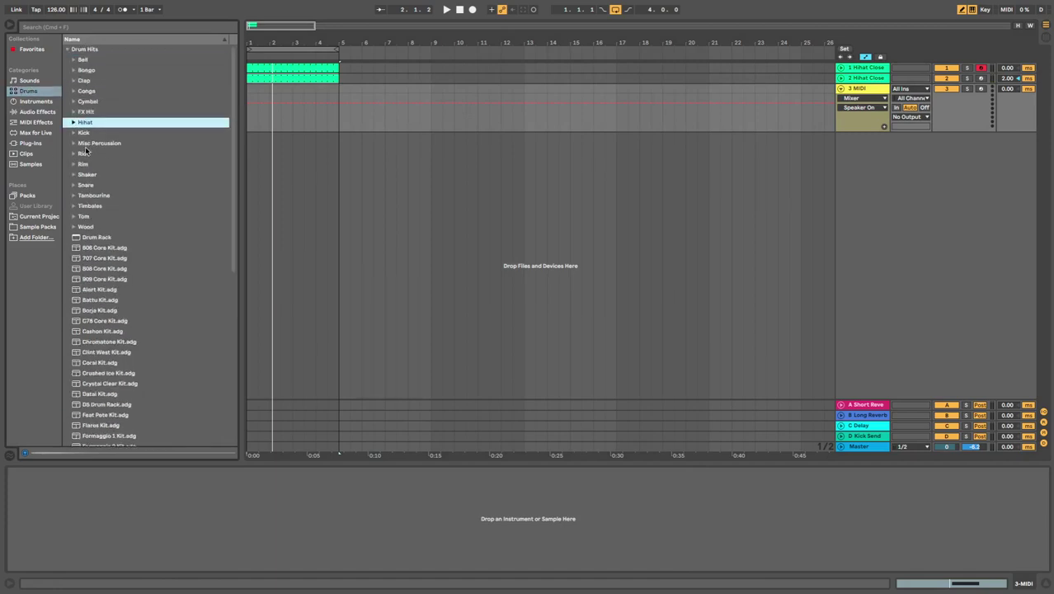
click(73, 80)
Audition clap samples including Clap LastMin.wav, and play the hi-hat loop for comparison
click(129, 196)
scroll(155, 305, down, 4)
click(115, 260)
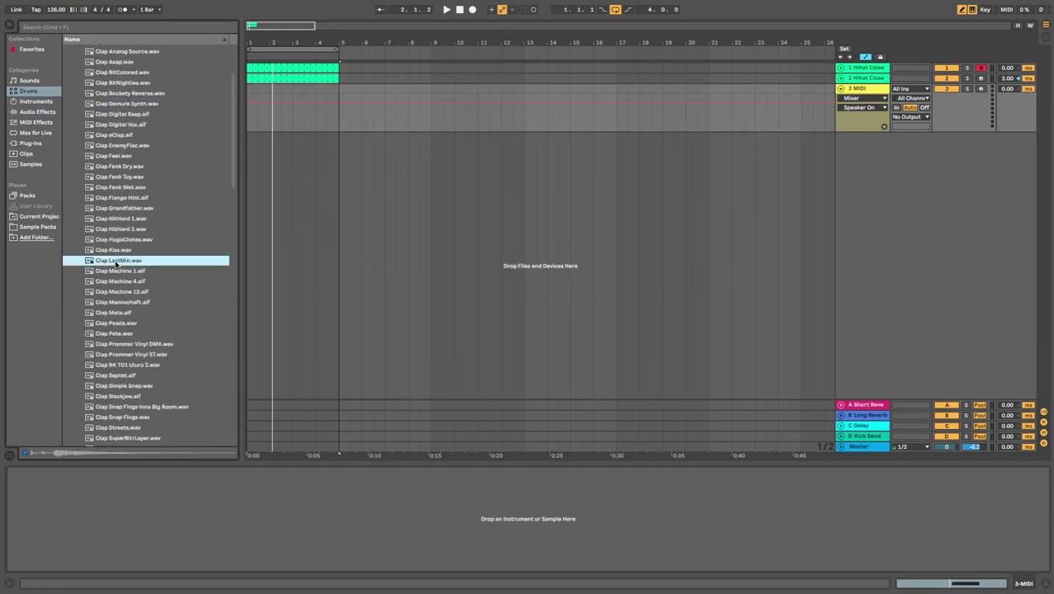
scroll(135, 290, down, 2)
key(space)
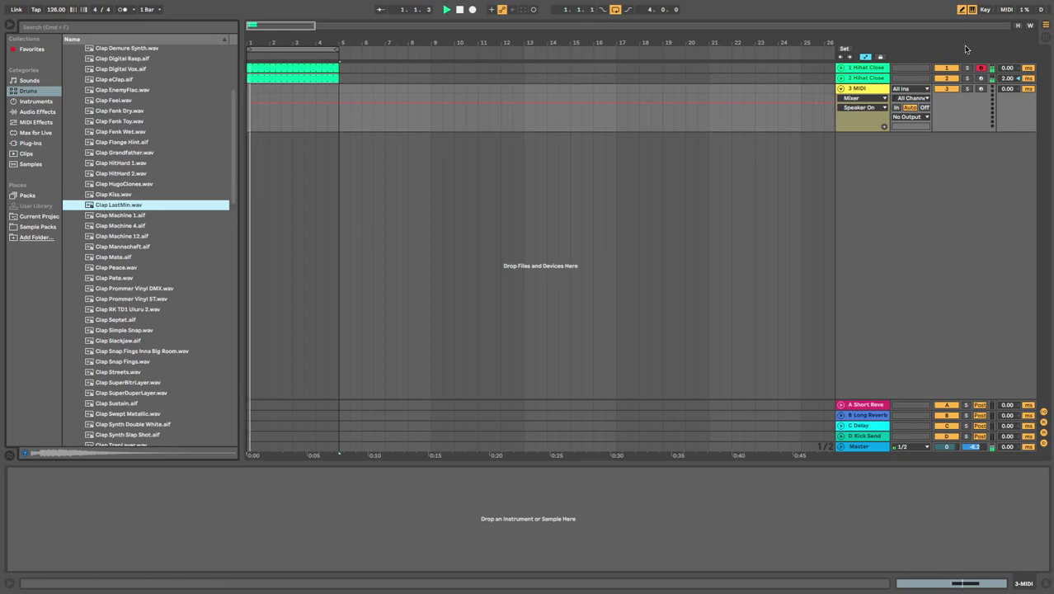
scroll(128, 194, up, 2)
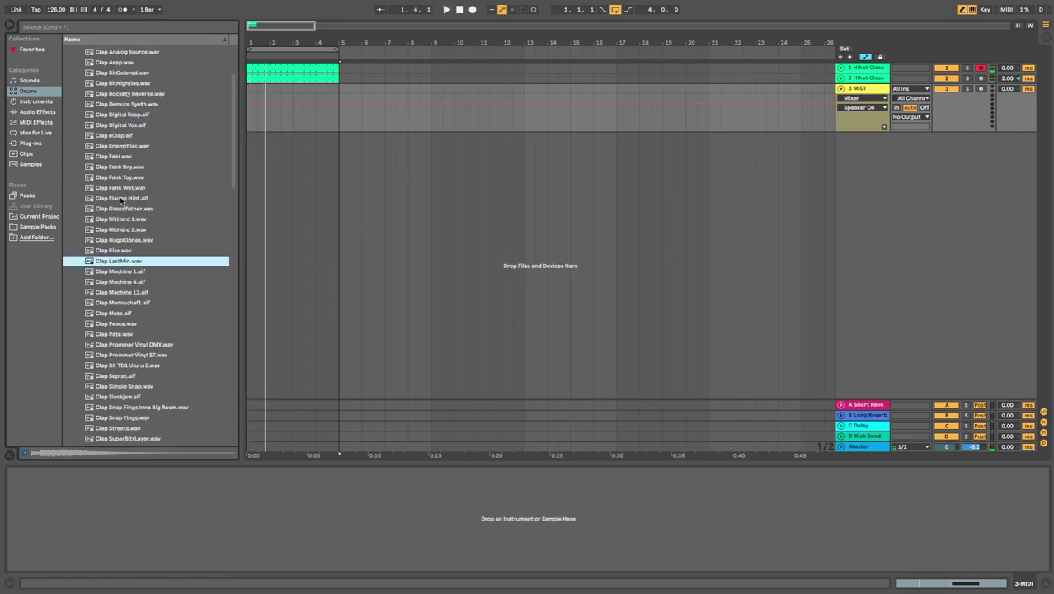
Audition more clap samples, including Clap HitHard 2.wav, Clap Pete.wav and Clap Slackjaw.aif
click(127, 195)
click(120, 228)
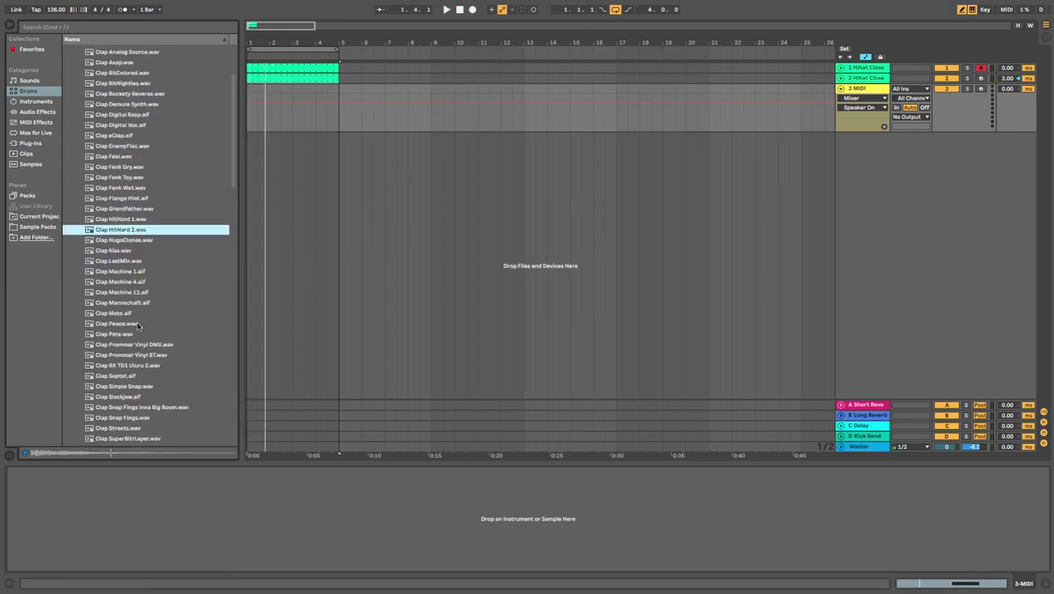
scroll(132, 314, down, 1)
click(103, 289)
scroll(105, 291, down, 1)
click(108, 285)
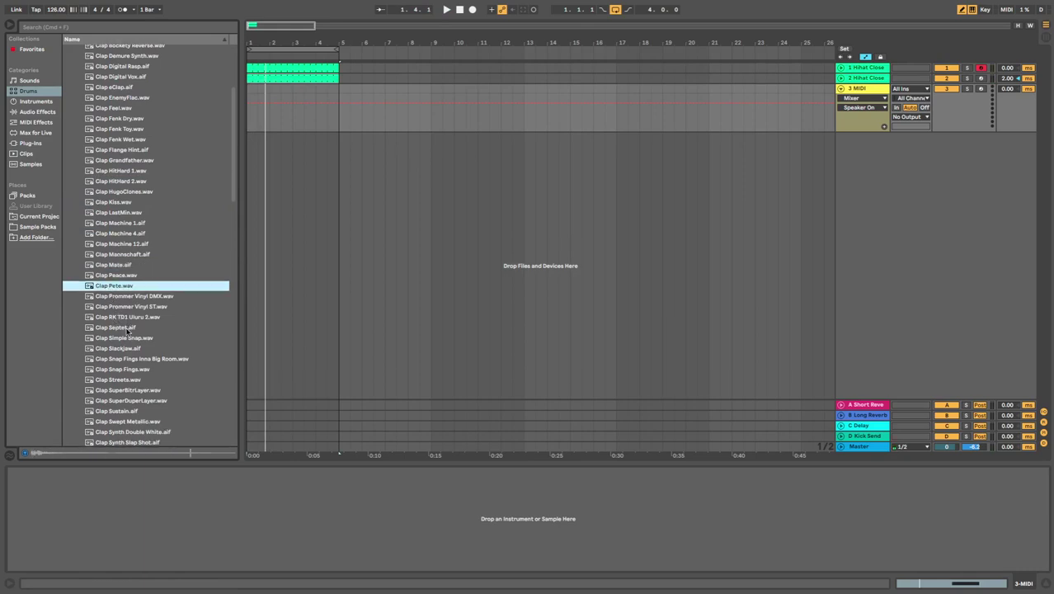
scroll(128, 330, down, 1)
click(126, 326)
click(114, 331)
click(123, 322)
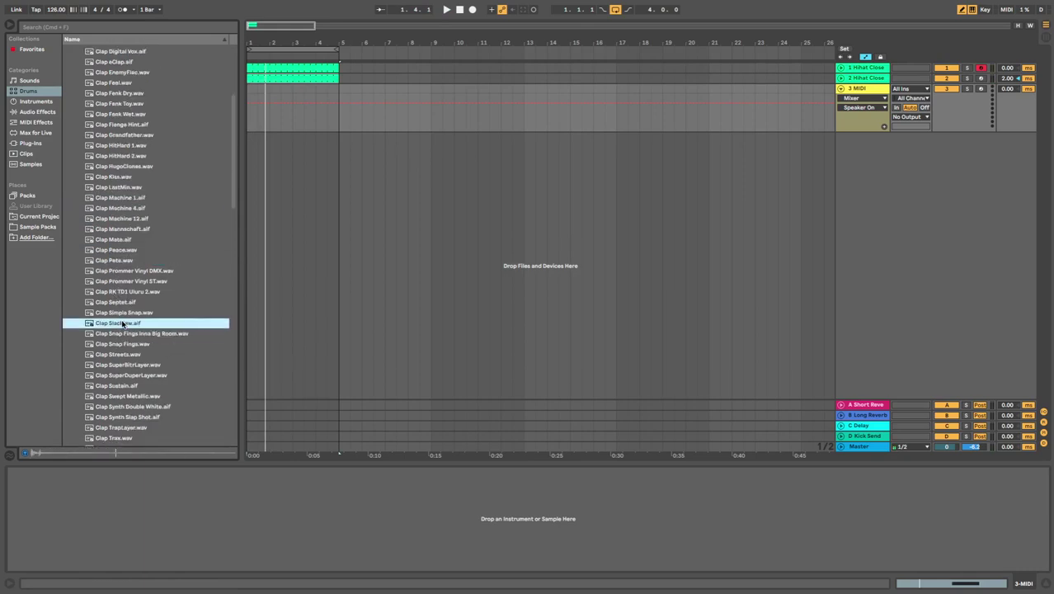
Load Clap Slackjaw.aif onto the third track and insert a one-bar MIDI clip at the start with a fixed 1/16 grid
click(850, 90)
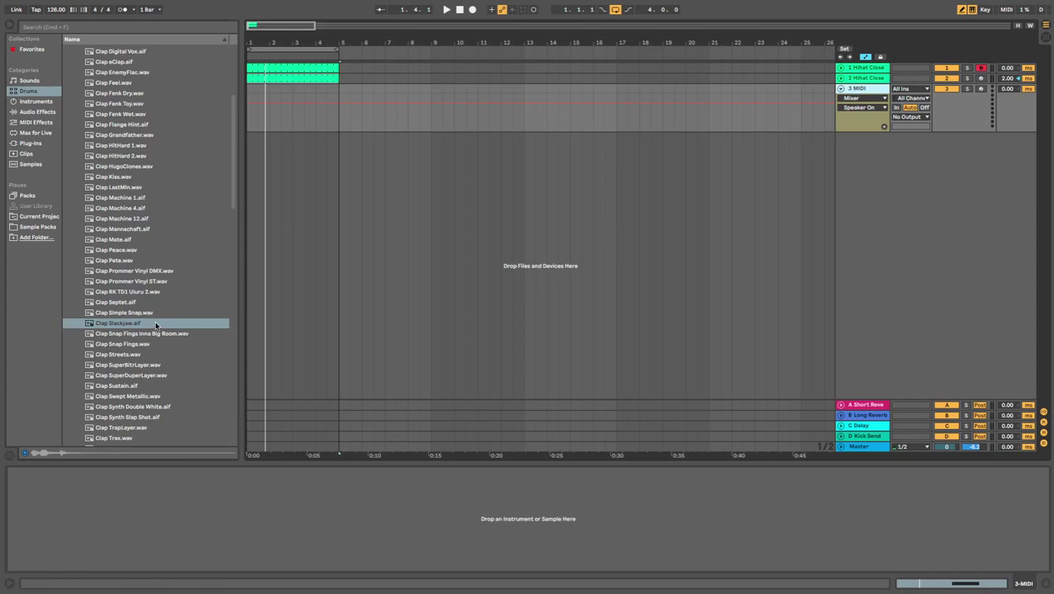
drag(155, 326, 267, 90)
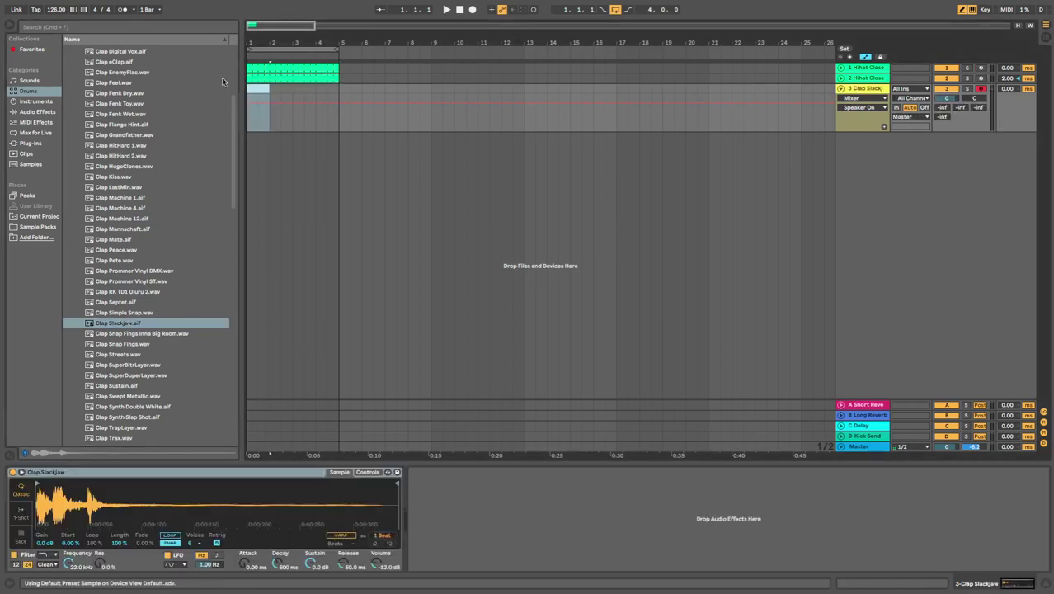
key(super+shift+m)
right_click(564, 536)
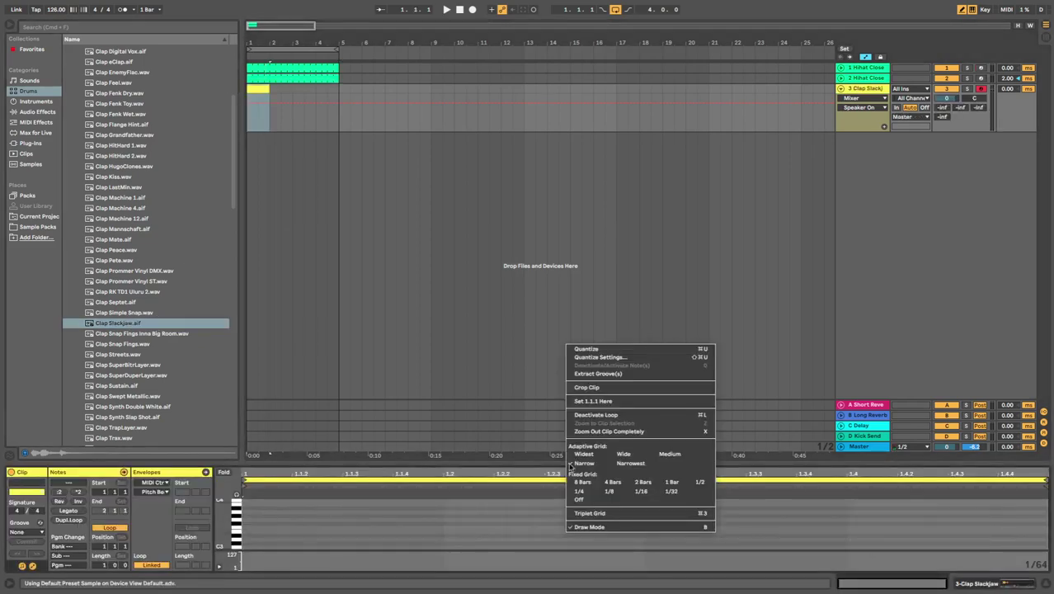
click(643, 490)
click(682, 542)
drag(682, 541, 685, 542)
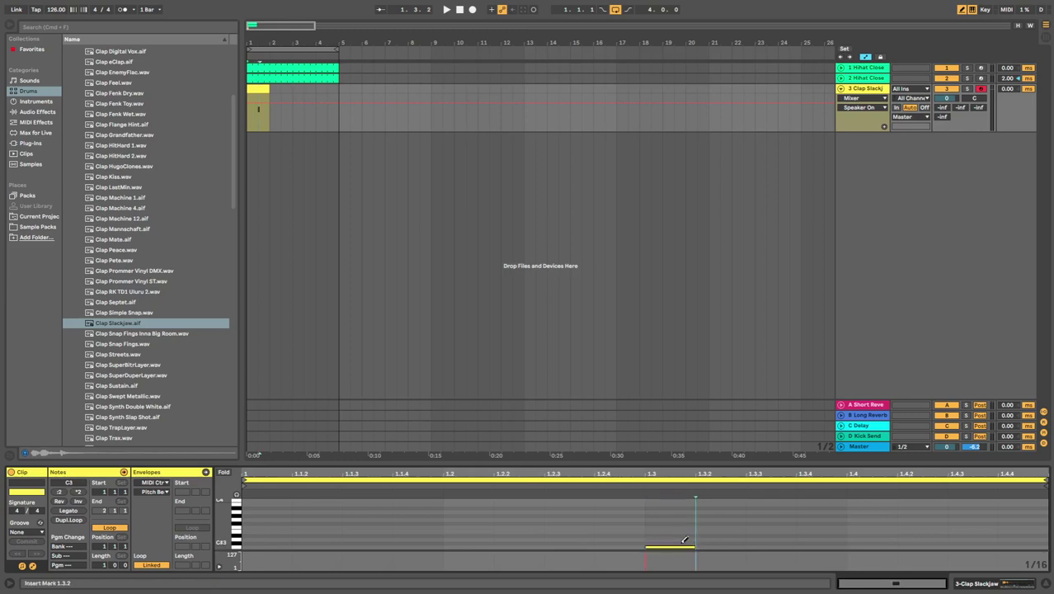
key(space)
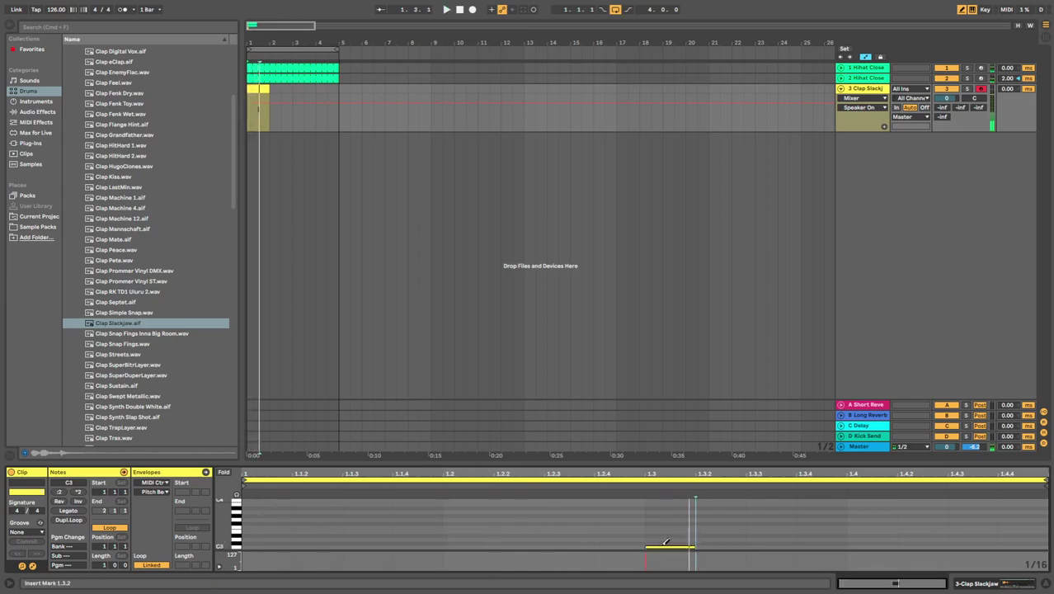
double_click(665, 545)
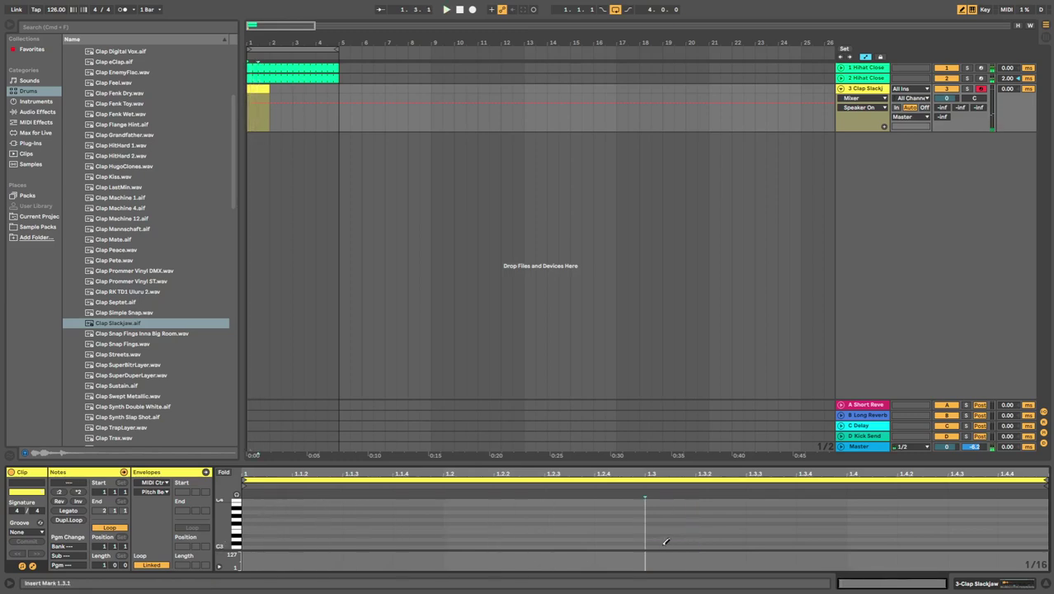
Place C3 clap notes on beats 2 and 4 of the one-bar clip and play it
double_click(480, 545)
double_click(865, 546)
key(space)
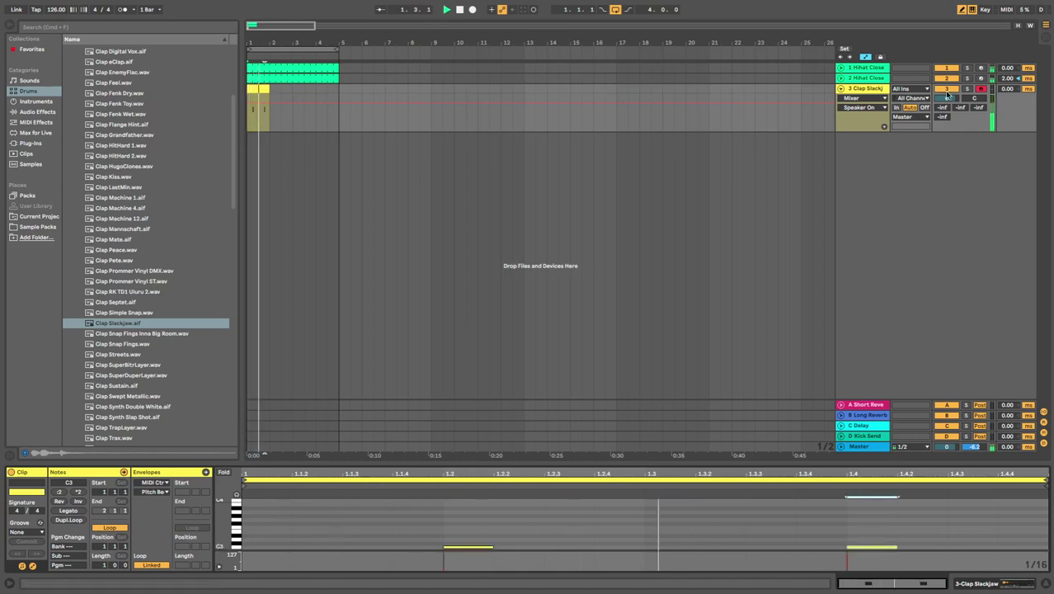
Set the clap track's volume to -14.2 dB, extend its clip to the start of bar 5 and fold the track
drag(946, 98, 947, 157)
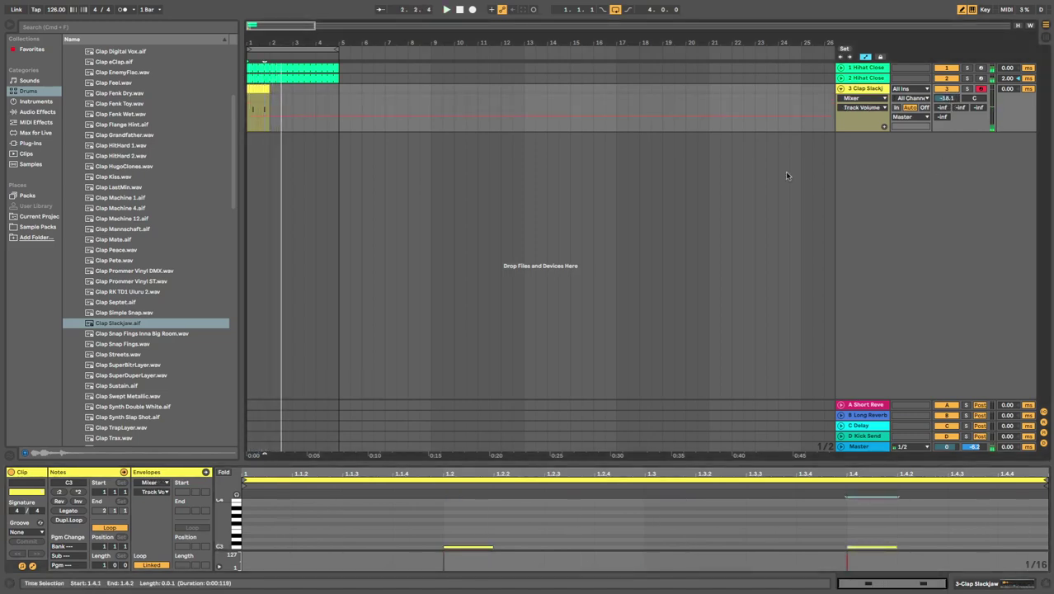
drag(268, 88, 338, 89)
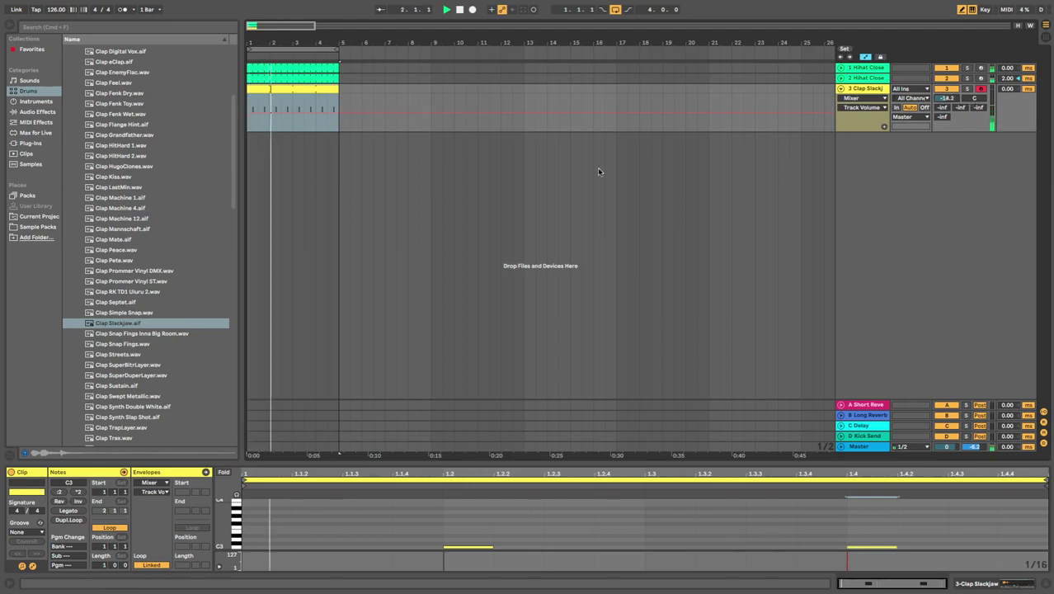
click(840, 88)
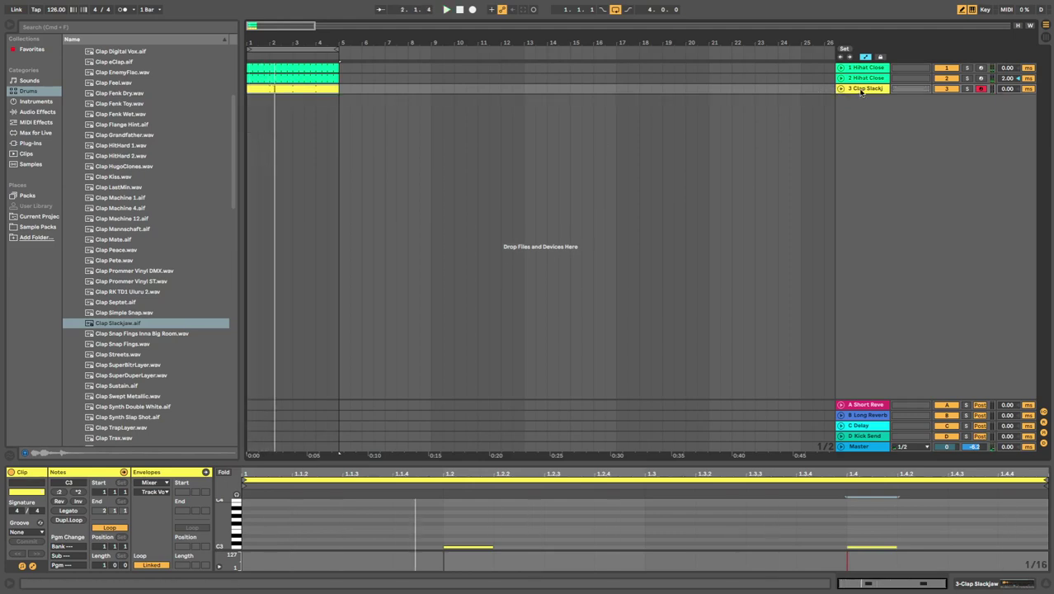
Add a new MIDI track, load 909 Core Kit.adg onto it and test the kick sound
key(super+shift+t)
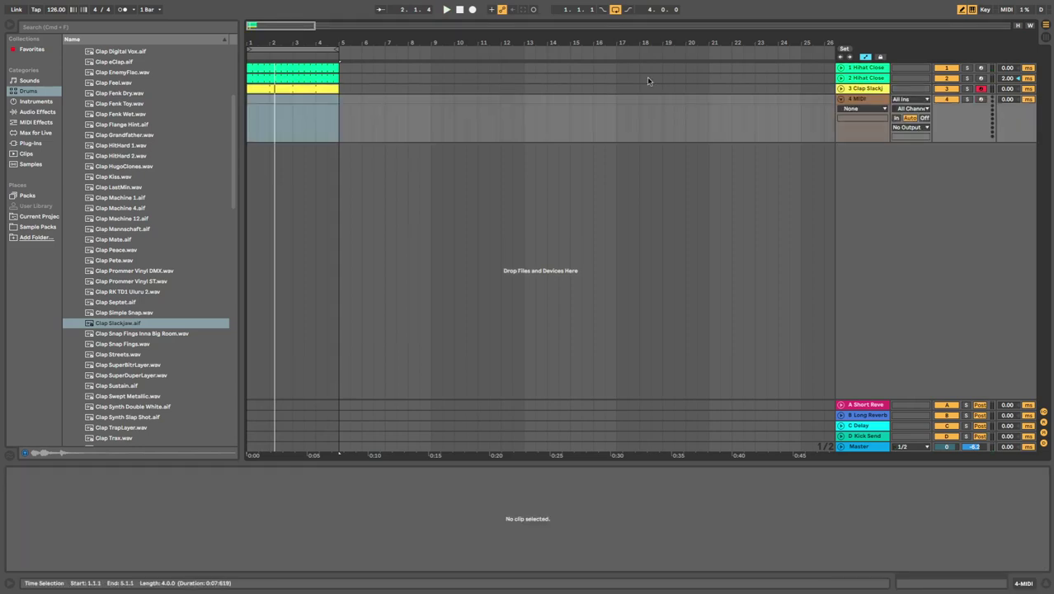
click(35, 102)
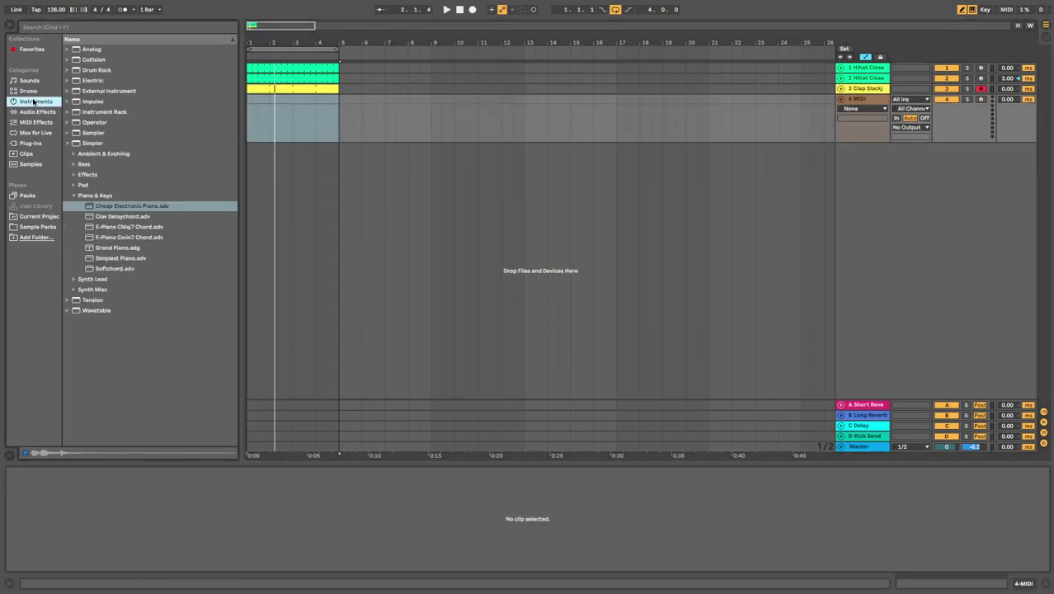
click(34, 91)
click(73, 81)
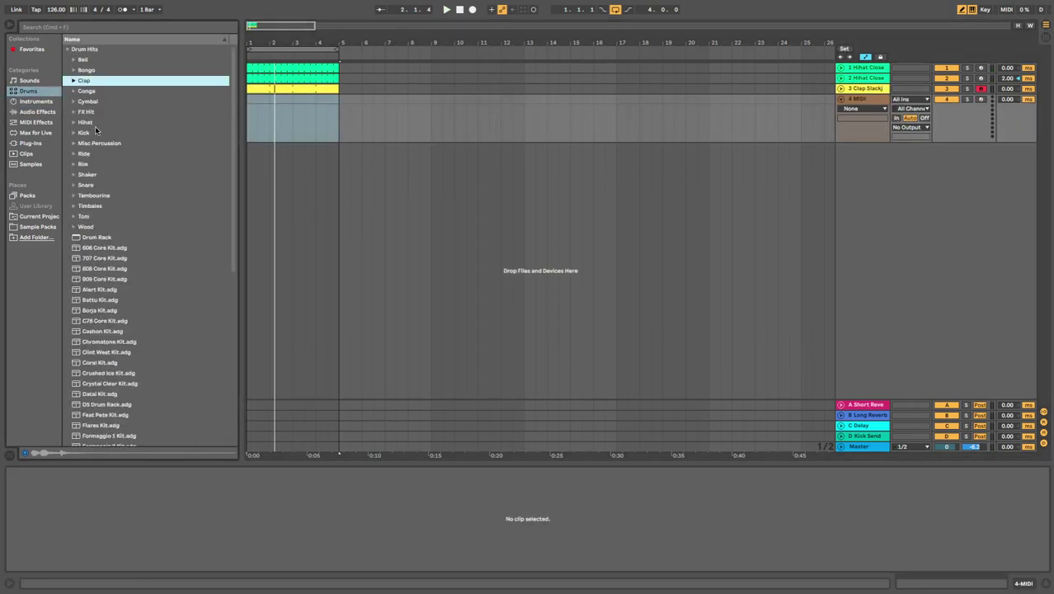
scroll(104, 190, down, 2)
click(127, 262)
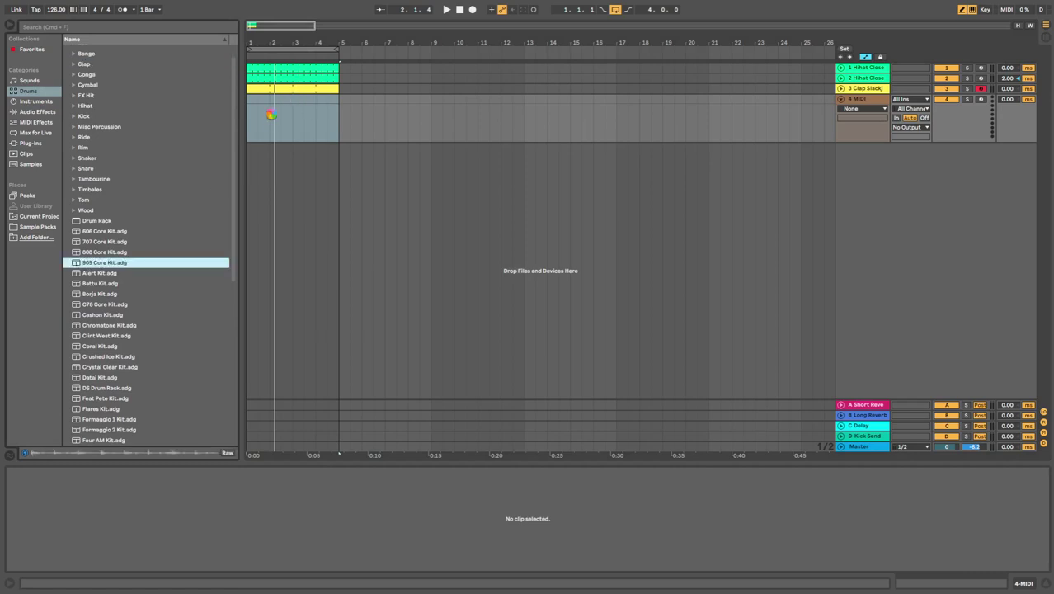
drag(277, 111, 283, 140)
key(a)
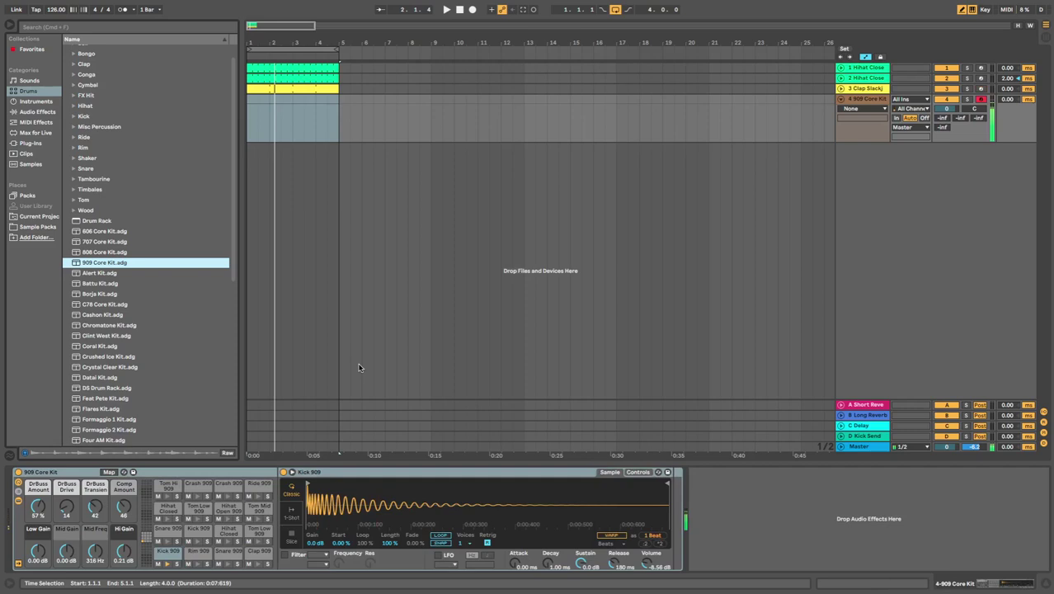
Insert a two-beat MIDI clip at the start of the 909 Core Kit track and open its note editor
click(246, 100)
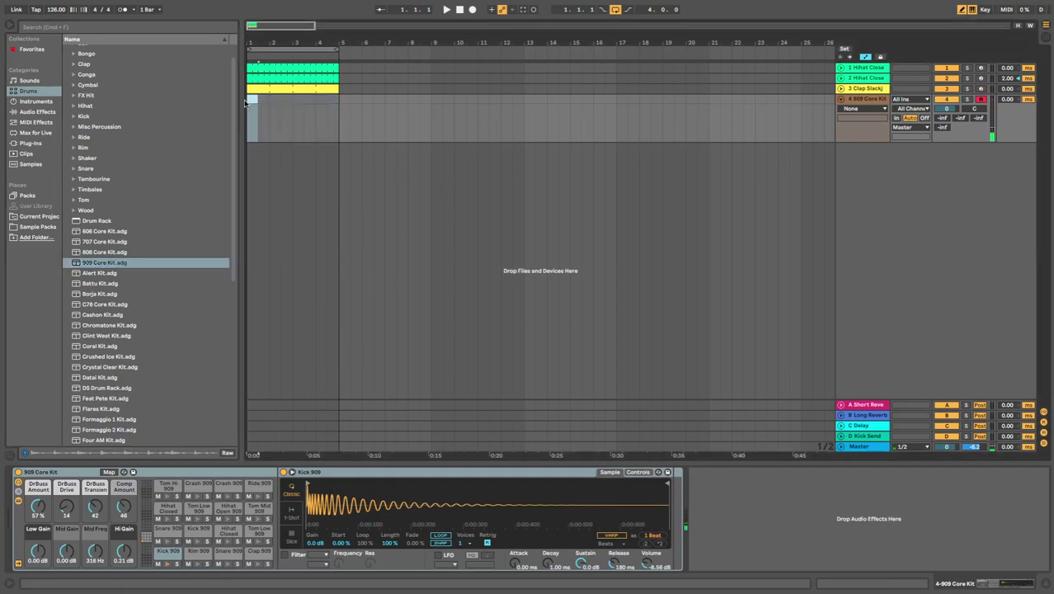
double_click(247, 100)
key(b)
right_click(428, 533)
click(359, 522)
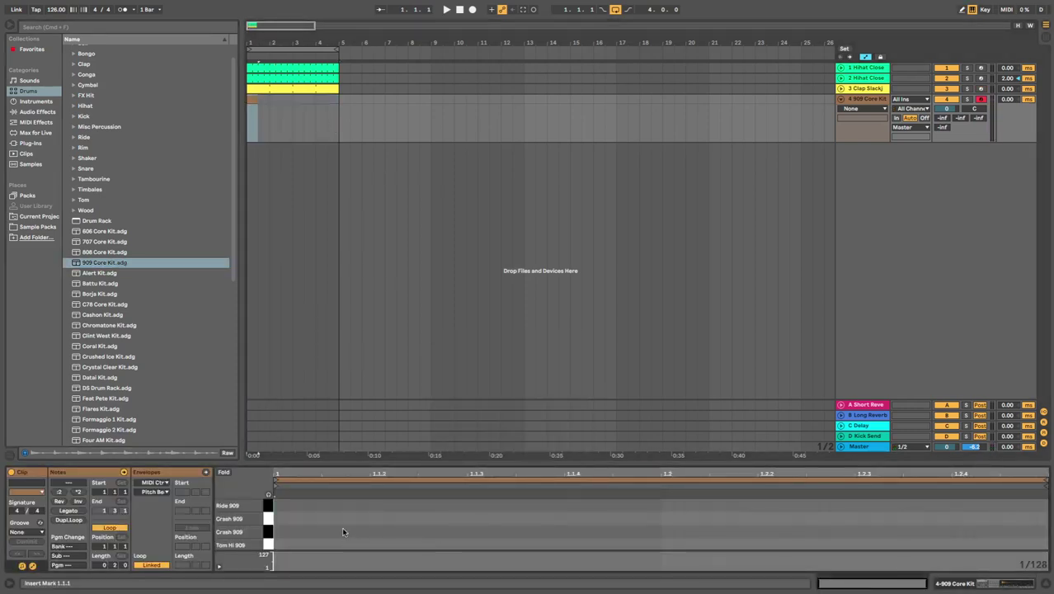
Bring up the Kick 909 row with Draw Mode on and set the clip's fixed grid to 1/16
scroll(284, 505, down, 2)
key(b)
key(b)
scroll(297, 528, down, 3)
key(b)
right_click(285, 542)
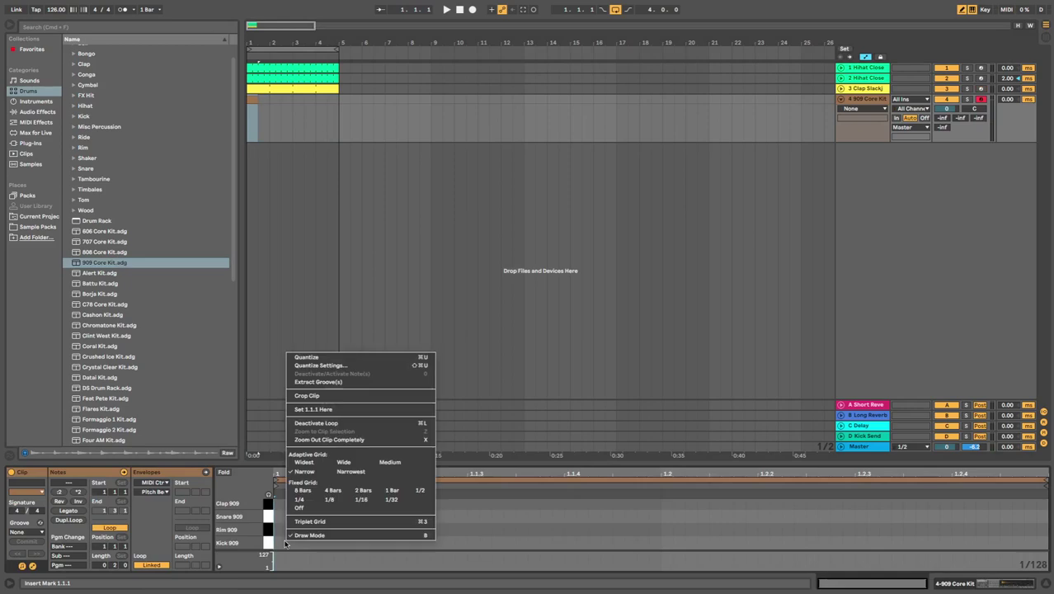
click(362, 499)
Place Kick 909 notes on beats 1 and 2, extend the clip to the start of bar 5 and play it
click(300, 541)
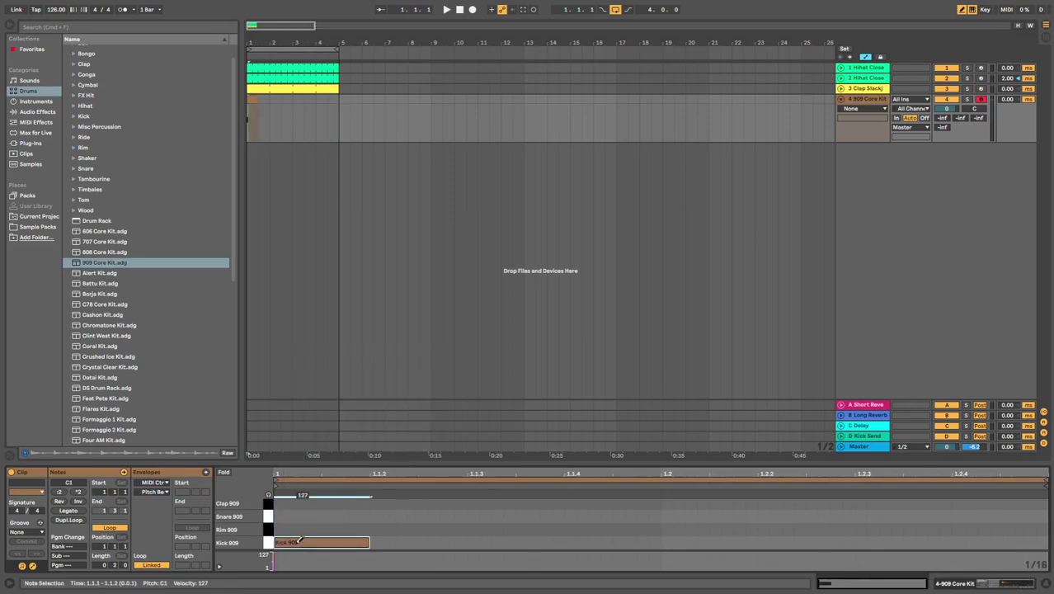
click(708, 542)
key(space)
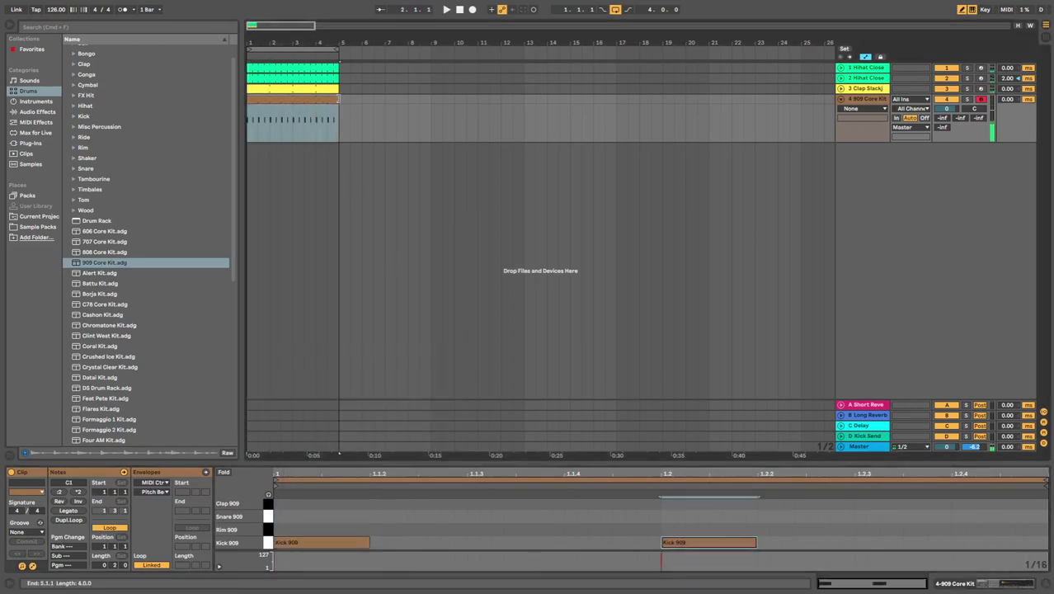
Set the 909 Core Kit track's volume to -7.6 dB, play the loop and fold the track
drag(946, 108, 946, 120)
key(space)
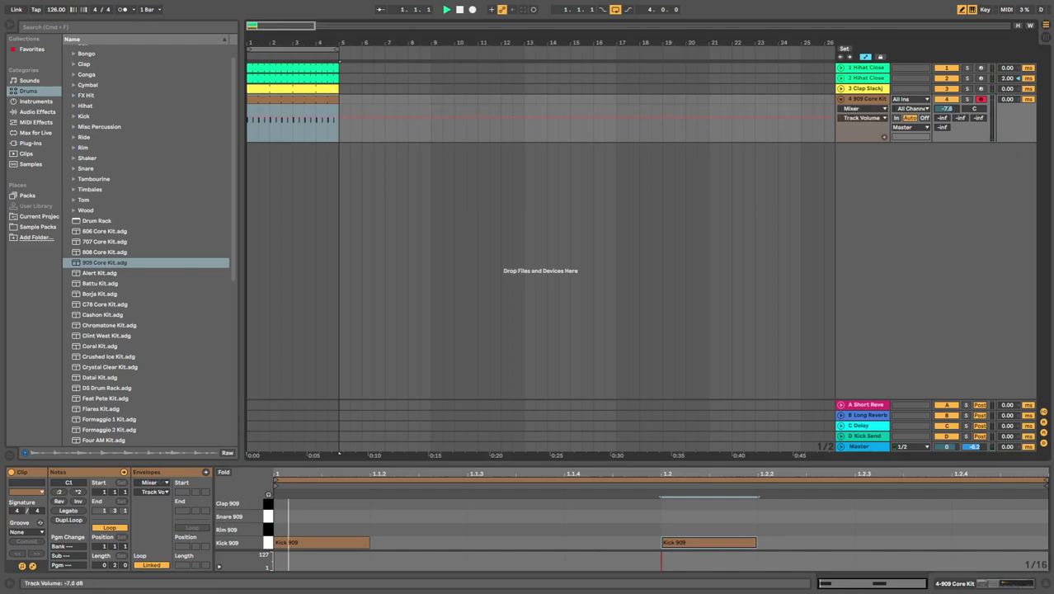
click(840, 99)
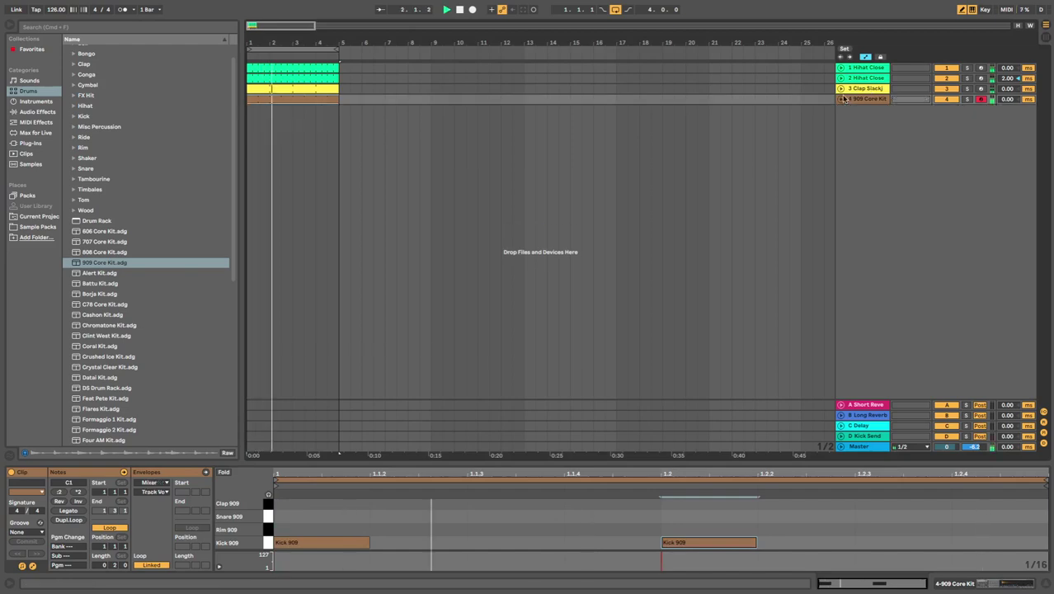
key(space)
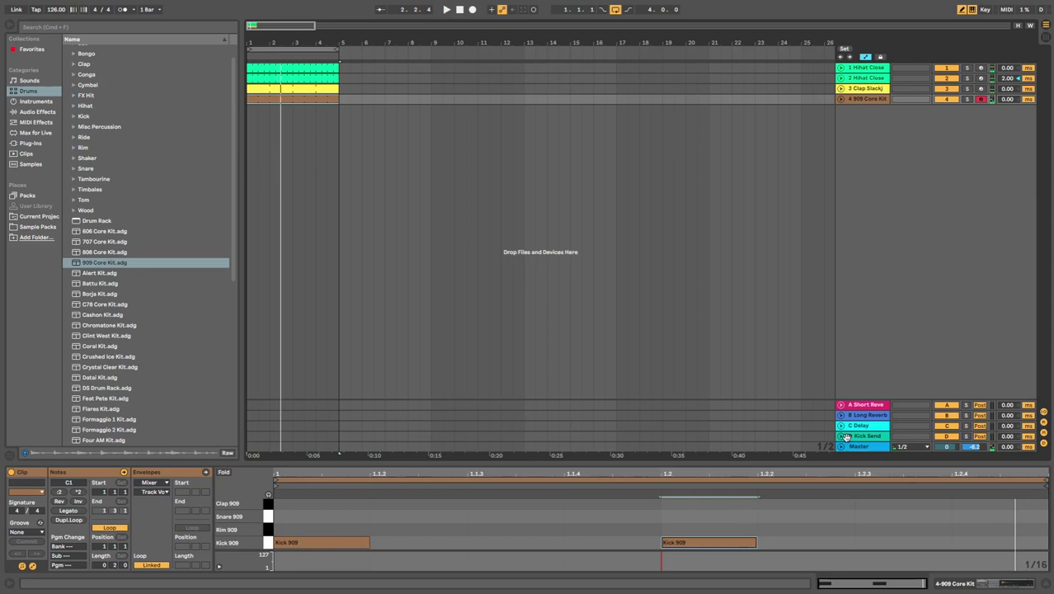
Unfold the Kick Send return track to inspect its mixer controls, play the loop and fold the track again
click(841, 437)
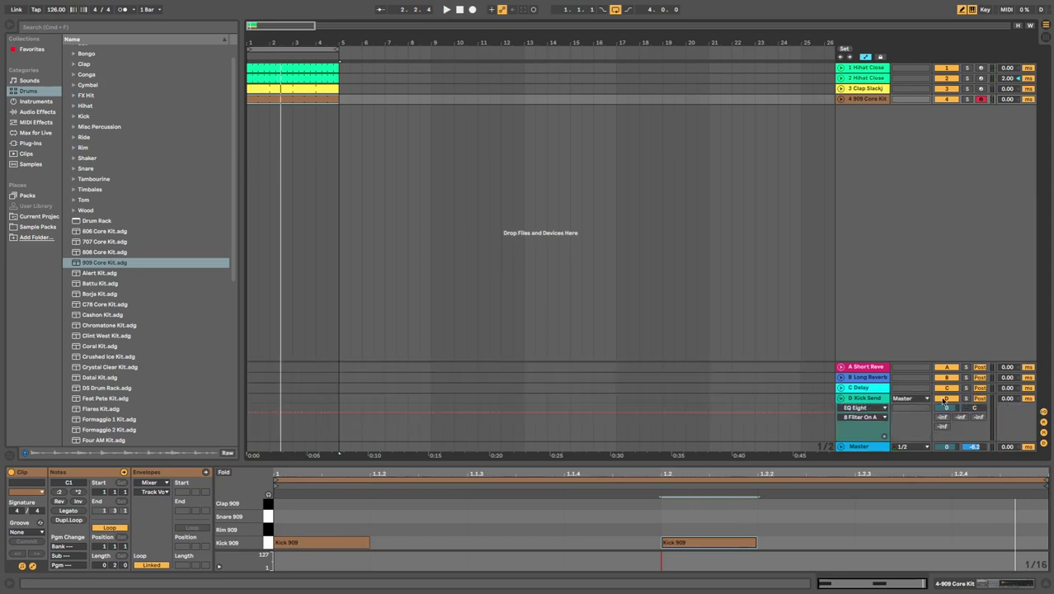
key(space)
click(841, 398)
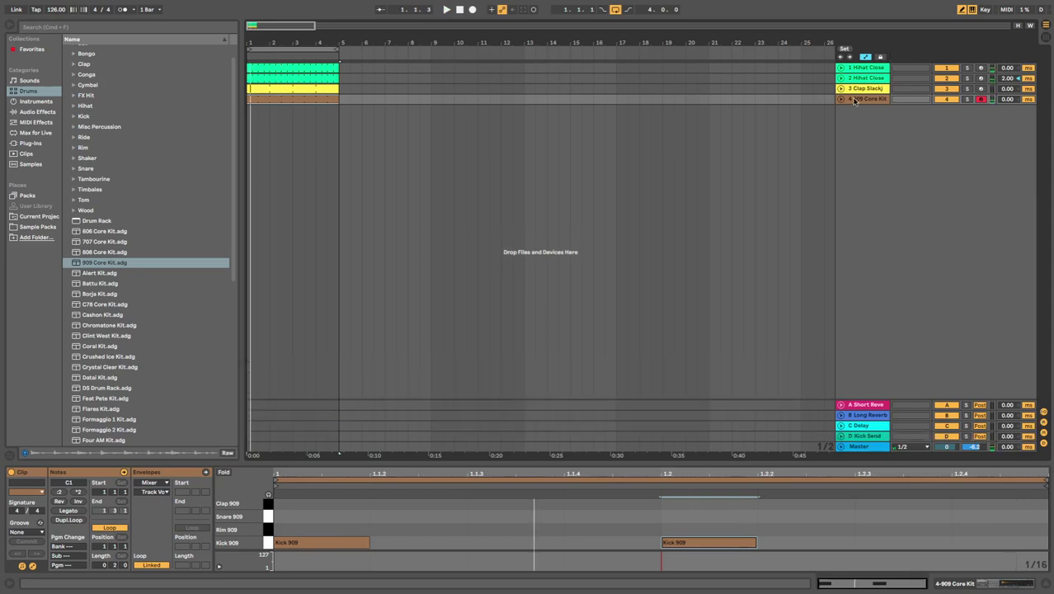
Play the loop, mute the 909 Core Kit track and unfold the Clap Slackjaw track
click(841, 99)
click(841, 99)
key(space)
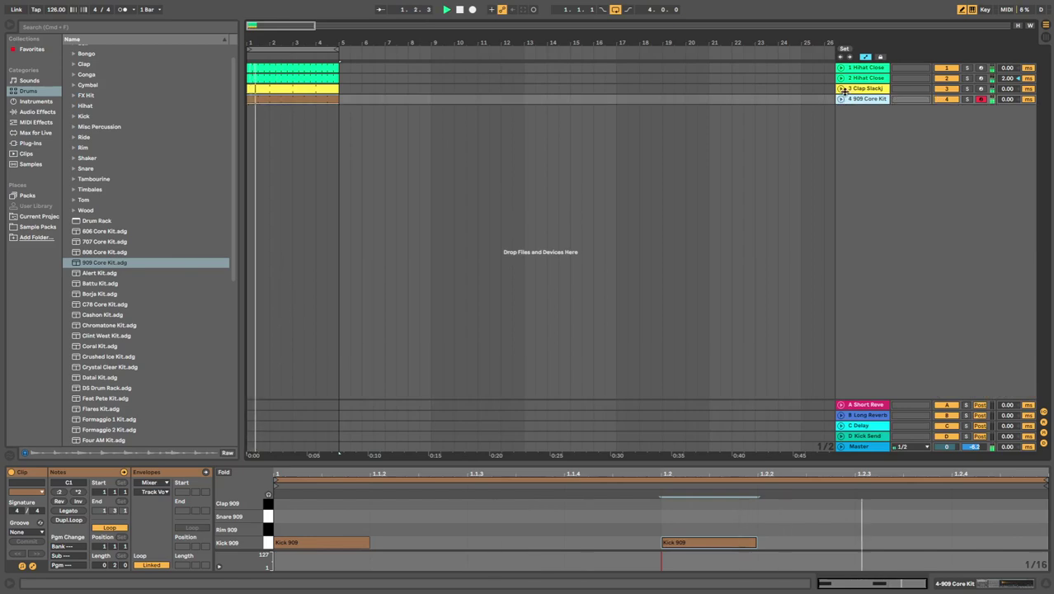
click(841, 89)
click(873, 89)
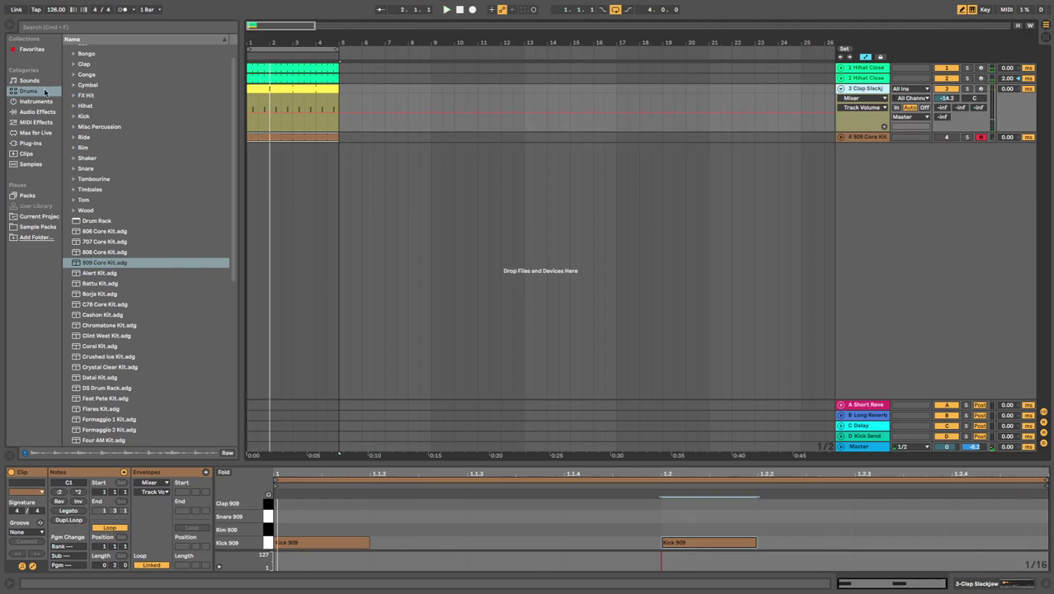
Expand the Clap folder in the Drum Hits and audition clap samples, ending on Clap Vintage 5.aif
scroll(83, 96, up, 1)
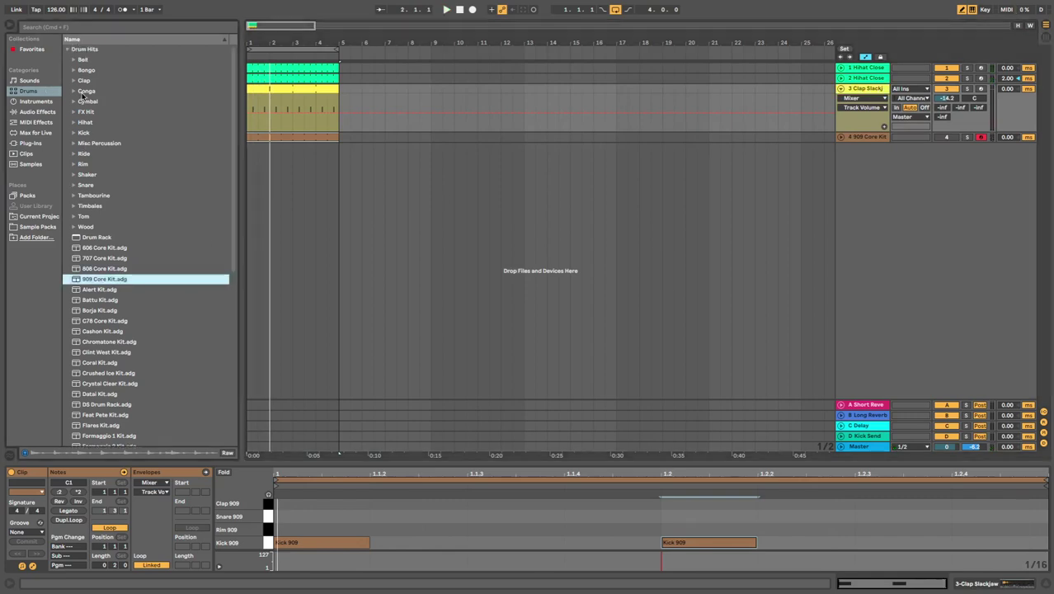
click(75, 82)
click(89, 258)
scroll(91, 258, down, 4)
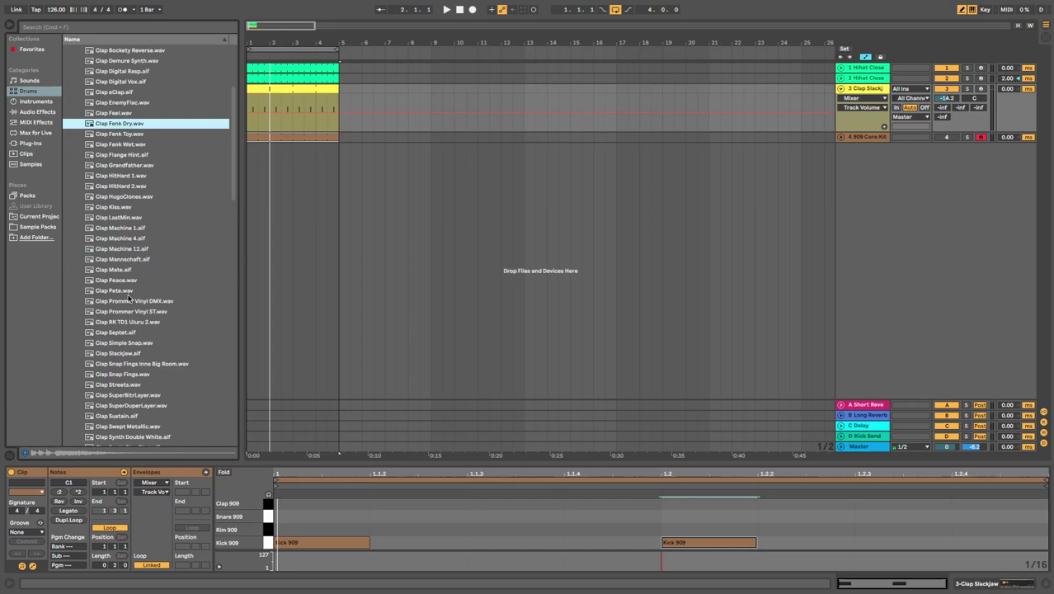
click(140, 343)
scroll(138, 364, down, 2)
click(134, 386)
scroll(133, 387, down, 1)
click(134, 391)
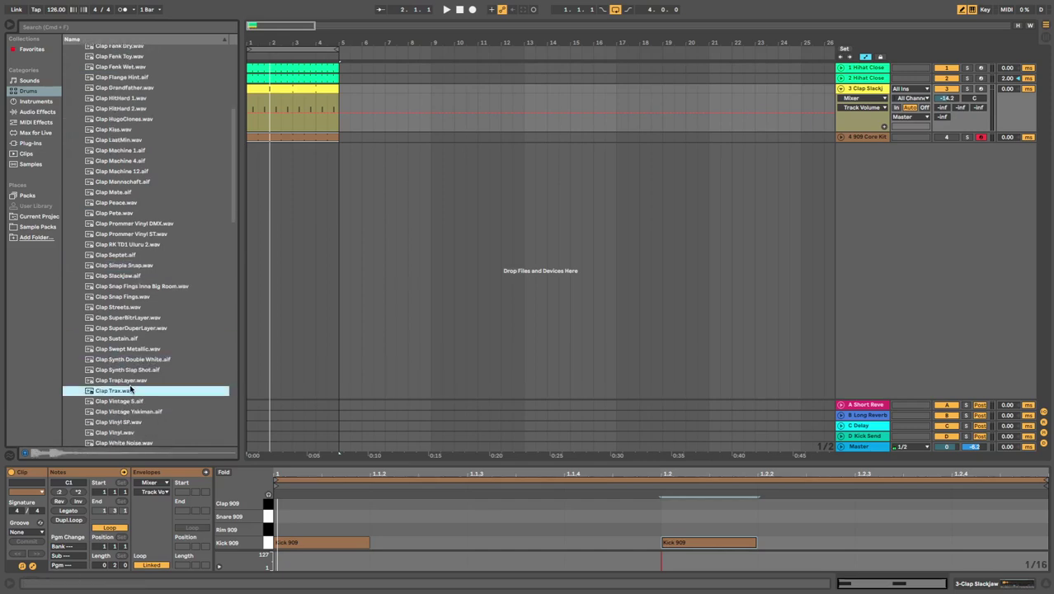
click(131, 402)
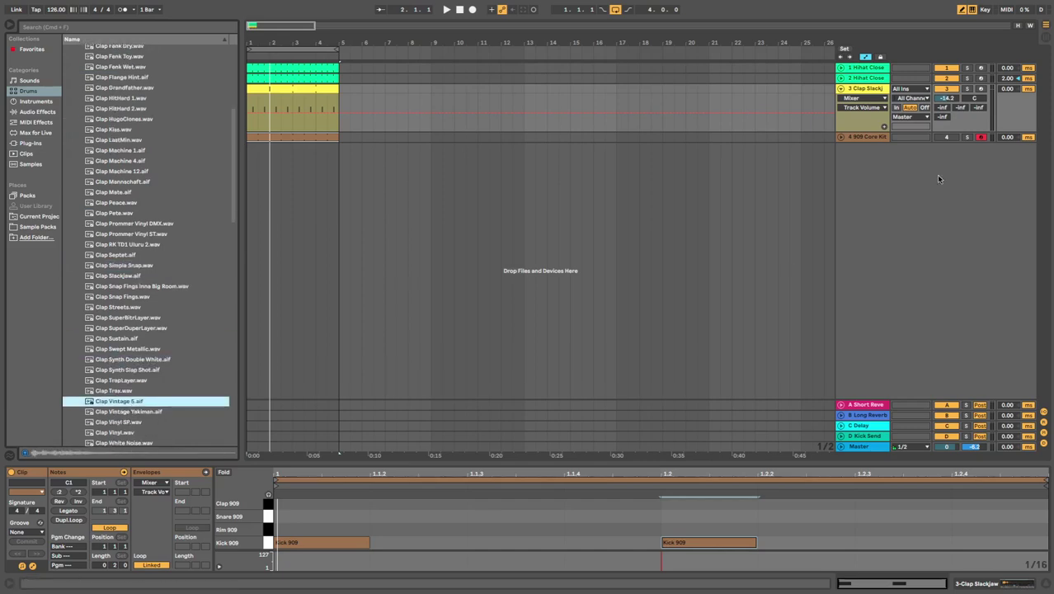
Duplicate the Clap Slackjaw track, load Clap Vintage 5.aif onto the copy and play the loop
click(881, 91)
key(super+d)
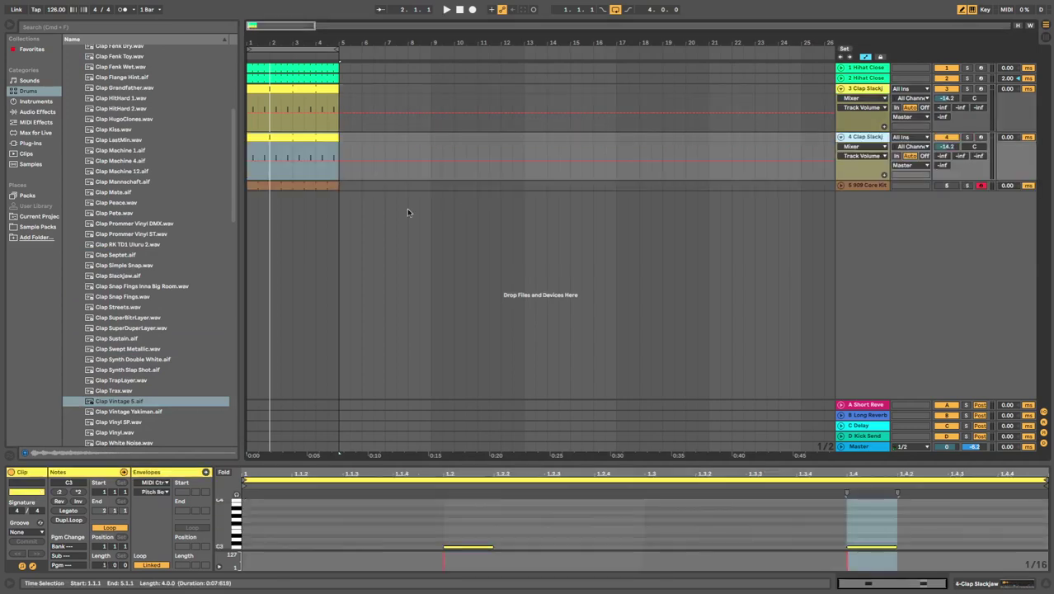
click(863, 136)
click(111, 402)
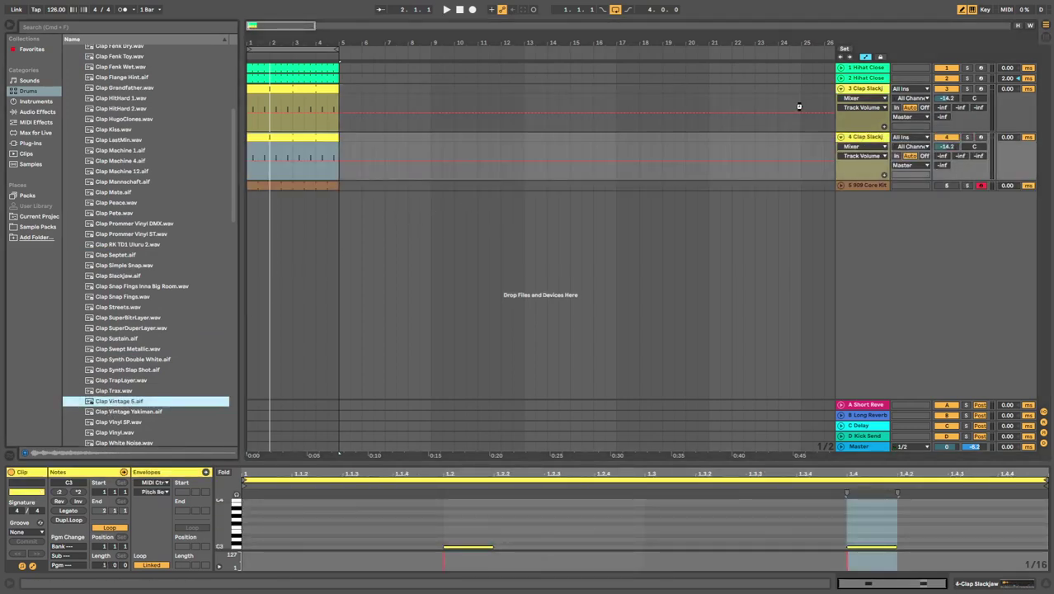
drag(800, 106, 890, 157)
click(878, 139)
key(space)
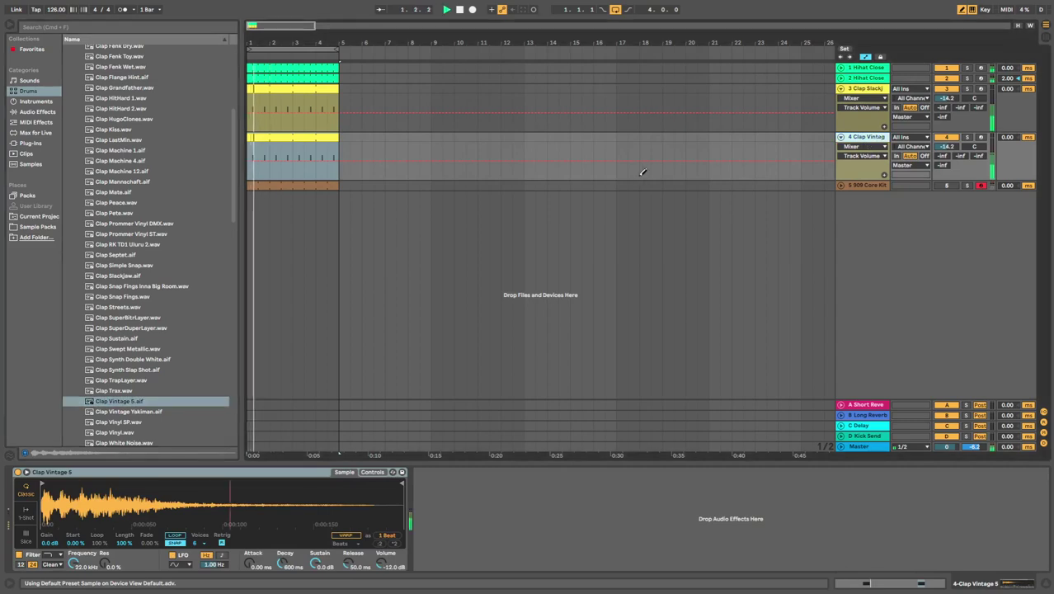
Duplicate the Clap Vintage 5 track, replace the copy's sample with Clap Mannschaft.aif and move its sample start slightly later
key(super+d)
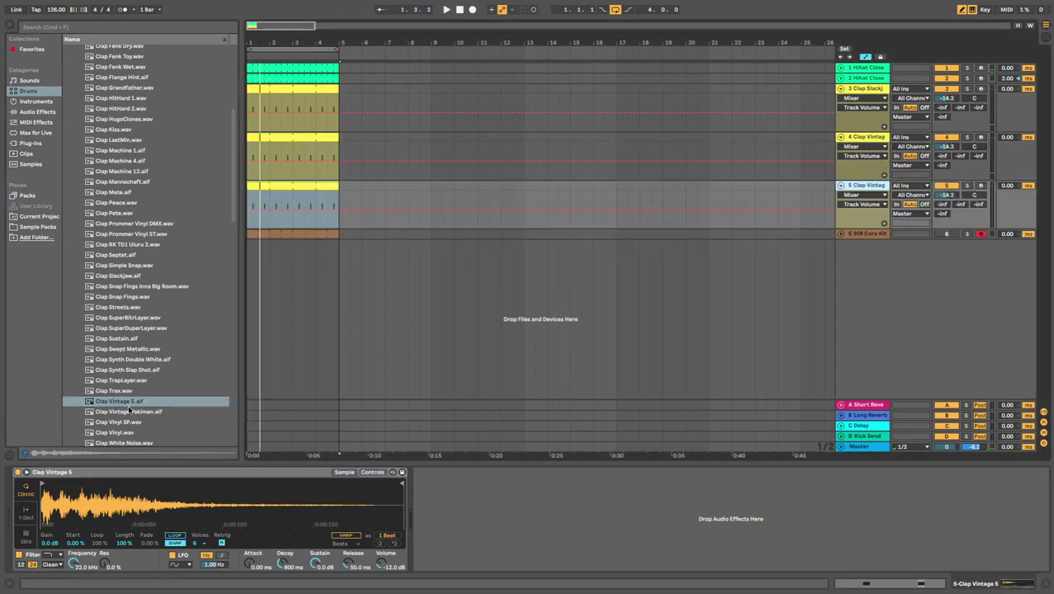
scroll(120, 410, down, 1)
click(121, 408)
scroll(102, 275, up, 3)
click(143, 251)
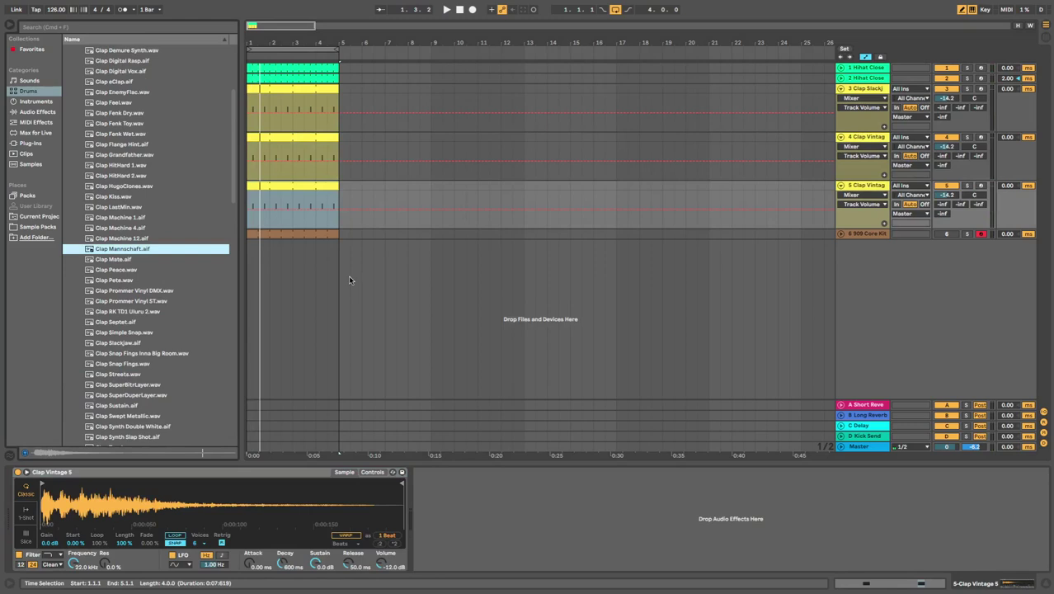
key(space)
key(space)
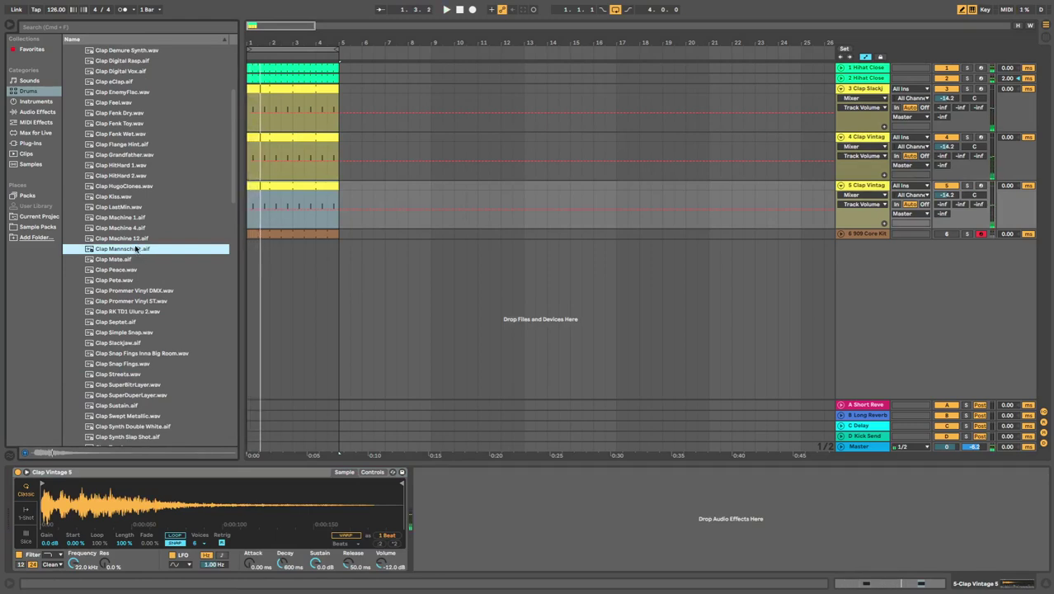
key(Return)
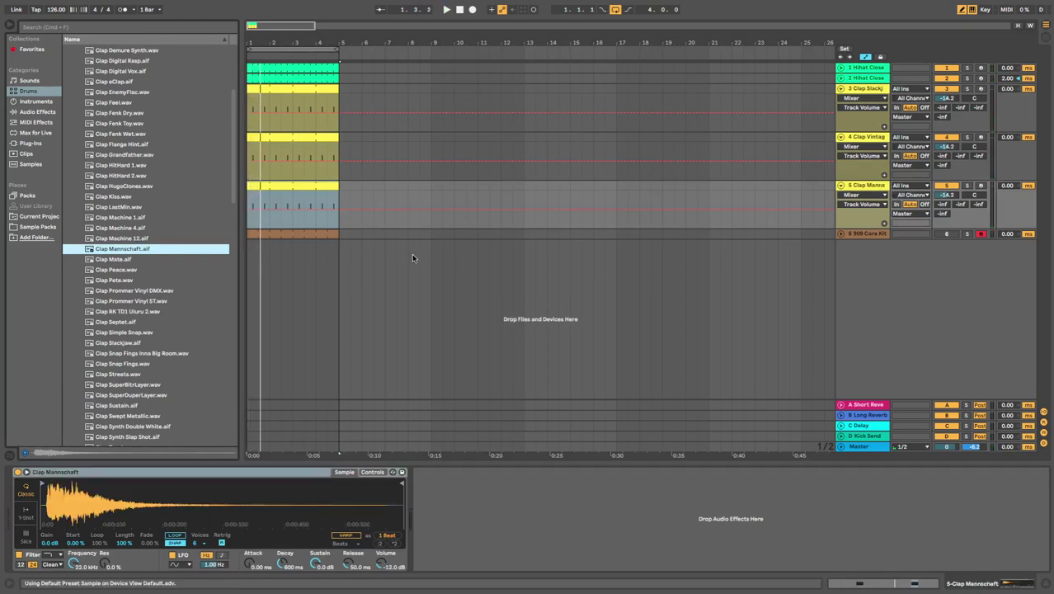
click(42, 484)
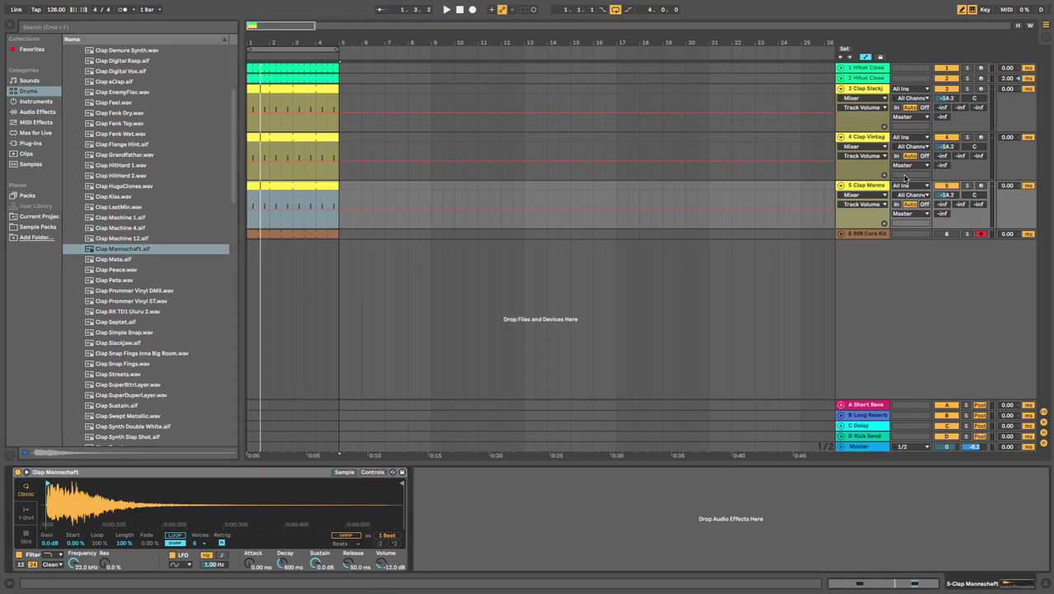
key(space)
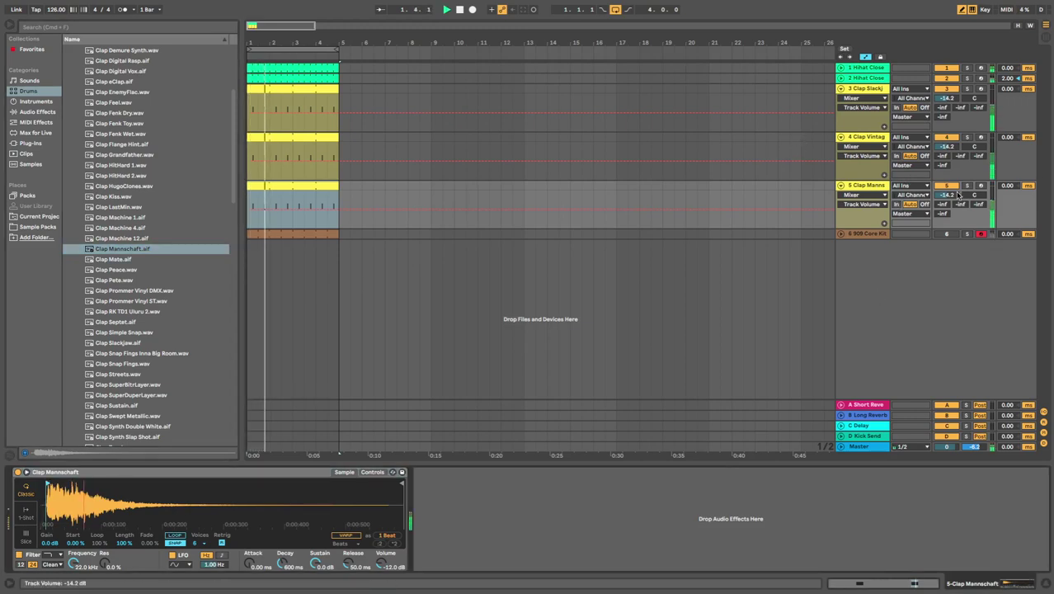
Lengthen the Clap Vintage 5 amplitude envelope's release to 736 ms and play the loop
click(869, 130)
click(873, 137)
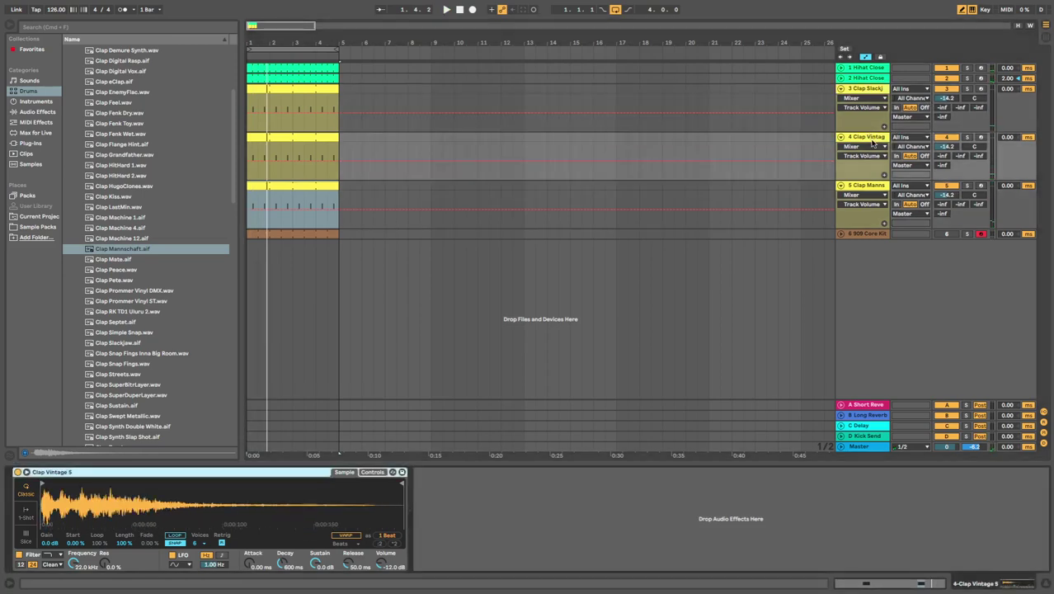
click(377, 474)
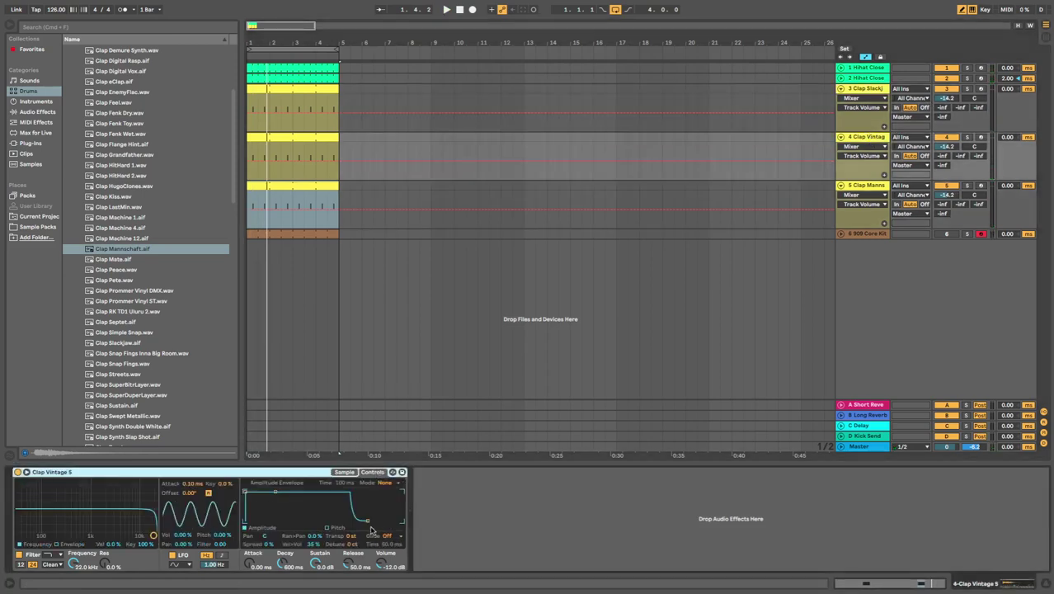
drag(370, 522, 378, 522)
key(space)
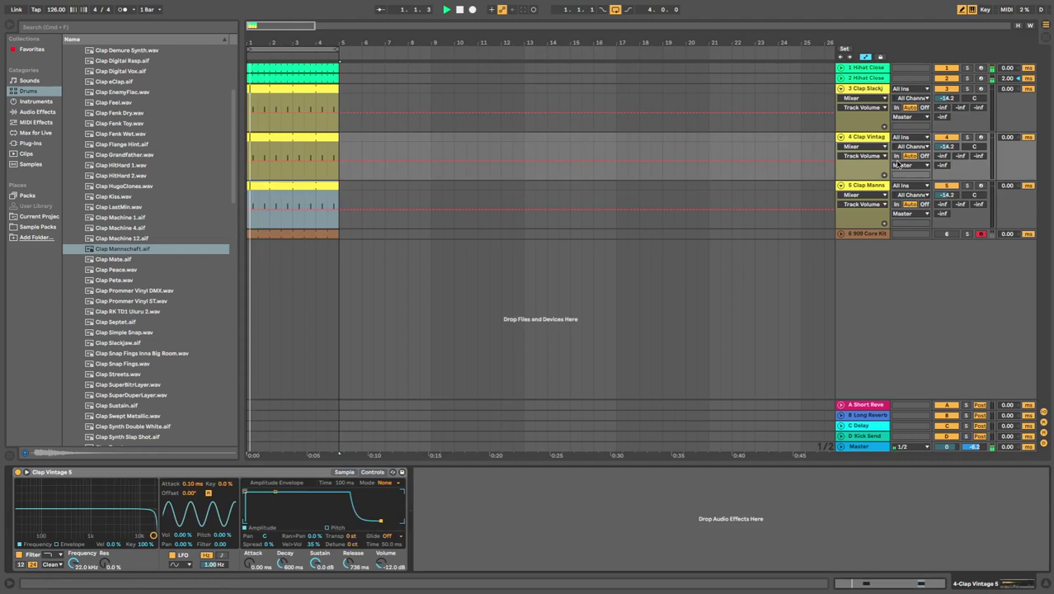
Lengthen the Clap Slackjaw amplitude envelope's release to 3.72 s
click(880, 87)
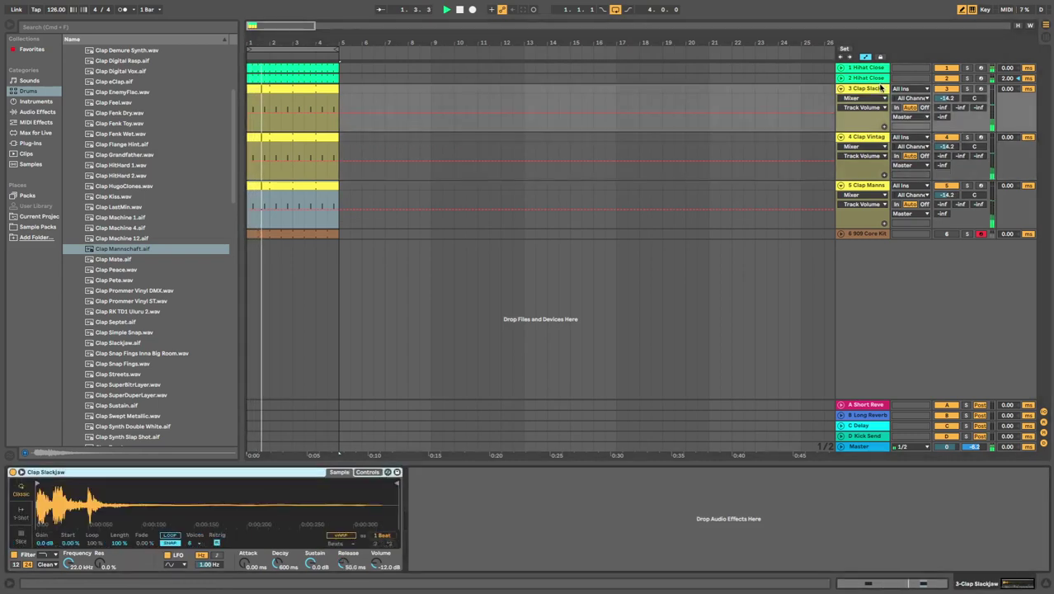
click(367, 473)
drag(371, 522, 388, 521)
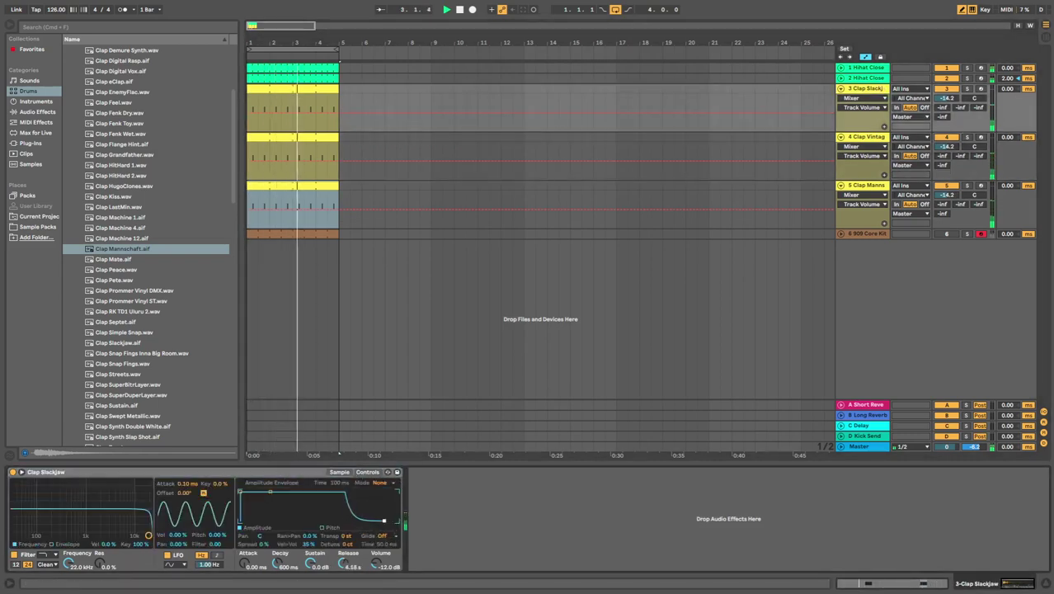
Lengthen the Clap Mannschaft amplitude envelope's release to 4.18 s and play the loop
key(Down)
key(Down)
click(372, 472)
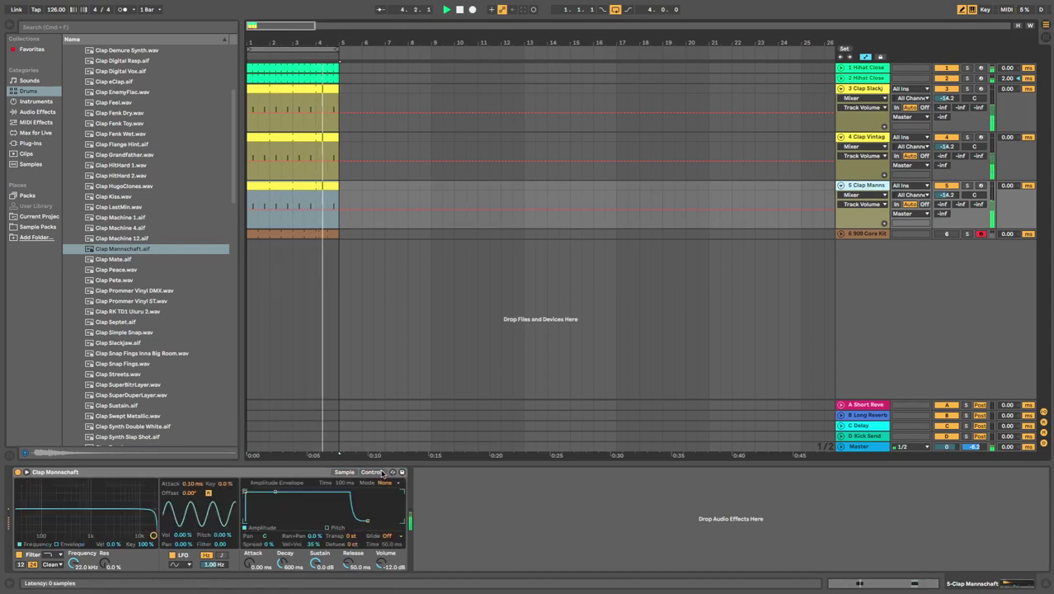
drag(370, 521, 388, 521)
key(space)
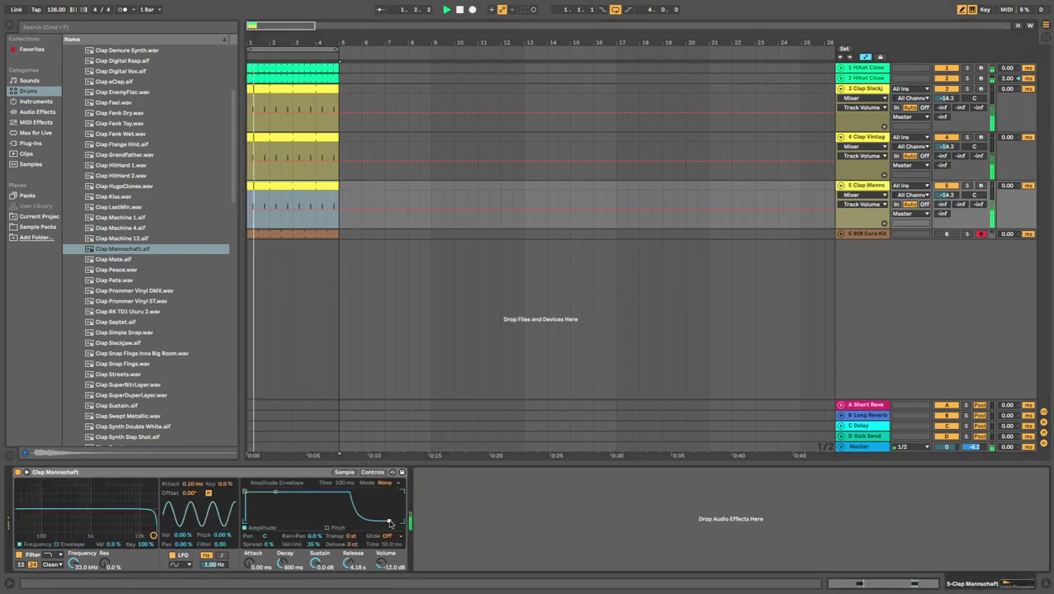
Compare the clap levels in the Session mixer, set the Clap Mannschaft track's volume to -15.0 dB and return to the arrangement
key(Tab)
key(Tab)
key(Tab)
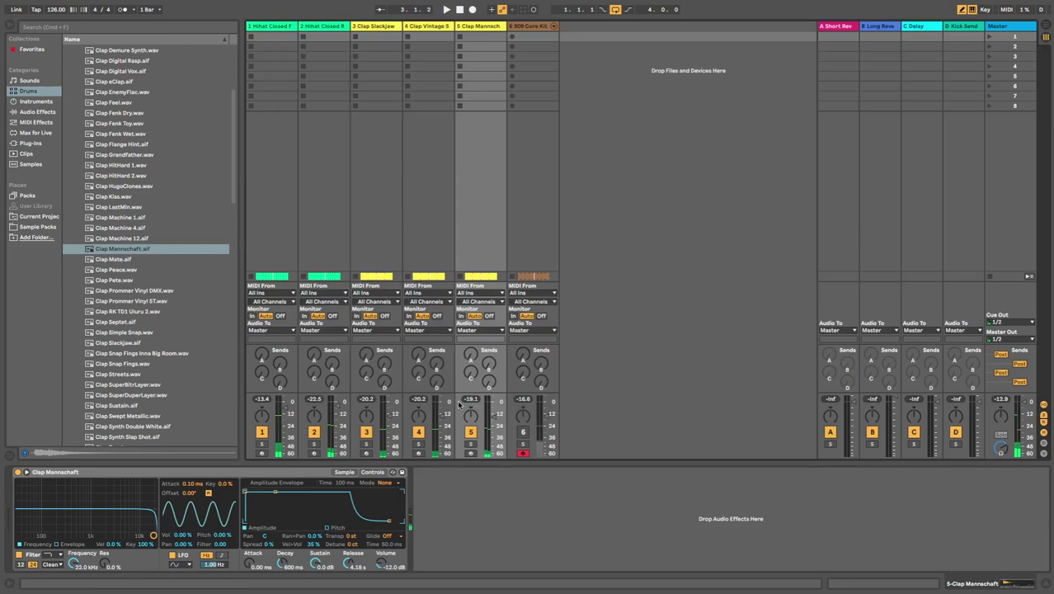
key(Tab)
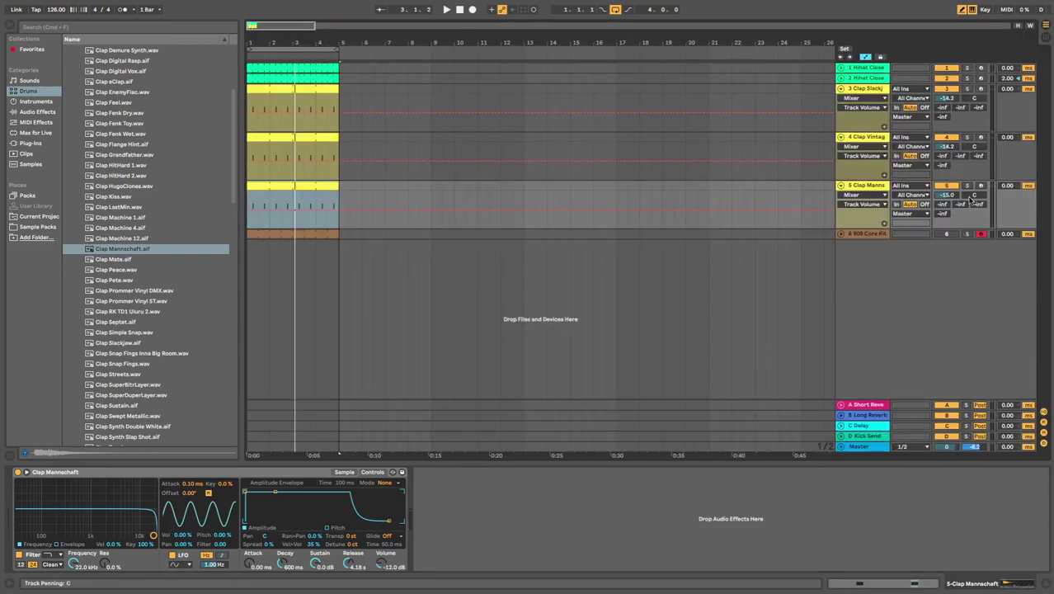
Rename the Clap Slackjaw, Clap Vintage 5 and Clap Mannschaft tracks as L, C and R
click(879, 92)
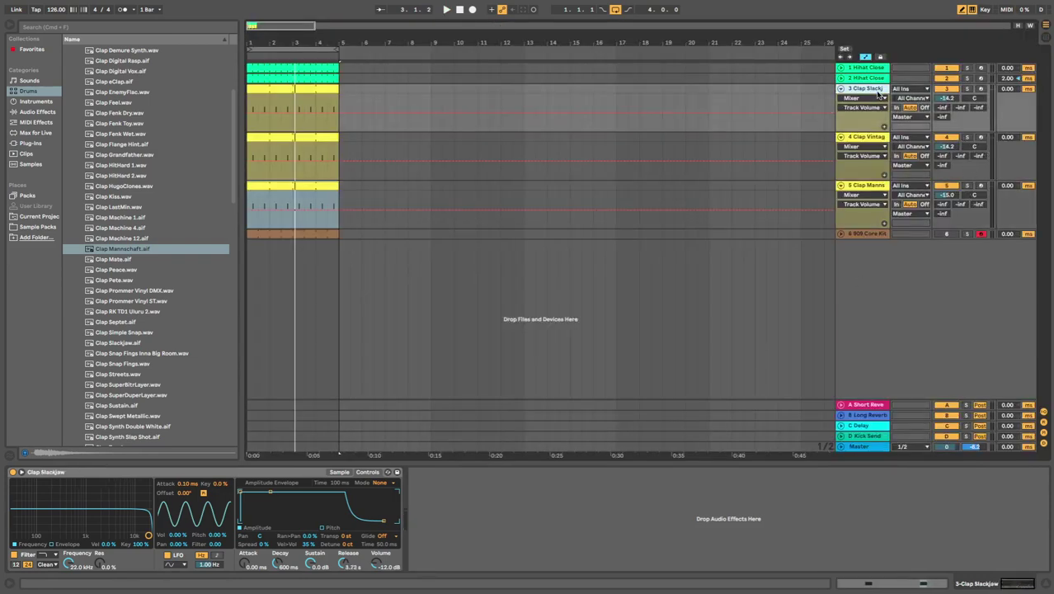
text(L)
key(Tab)
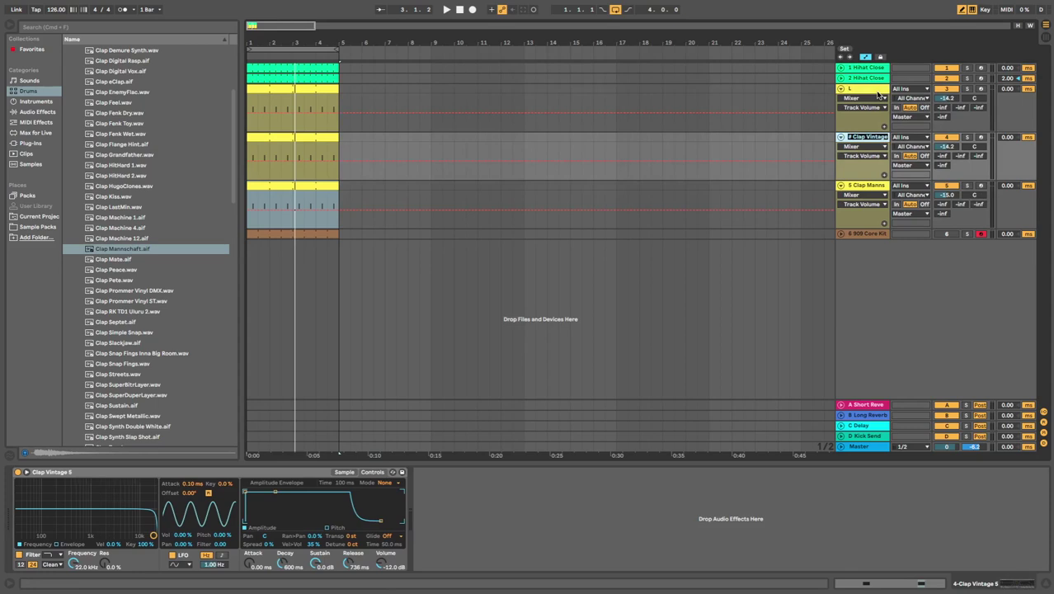
text(C)
key(Tab)
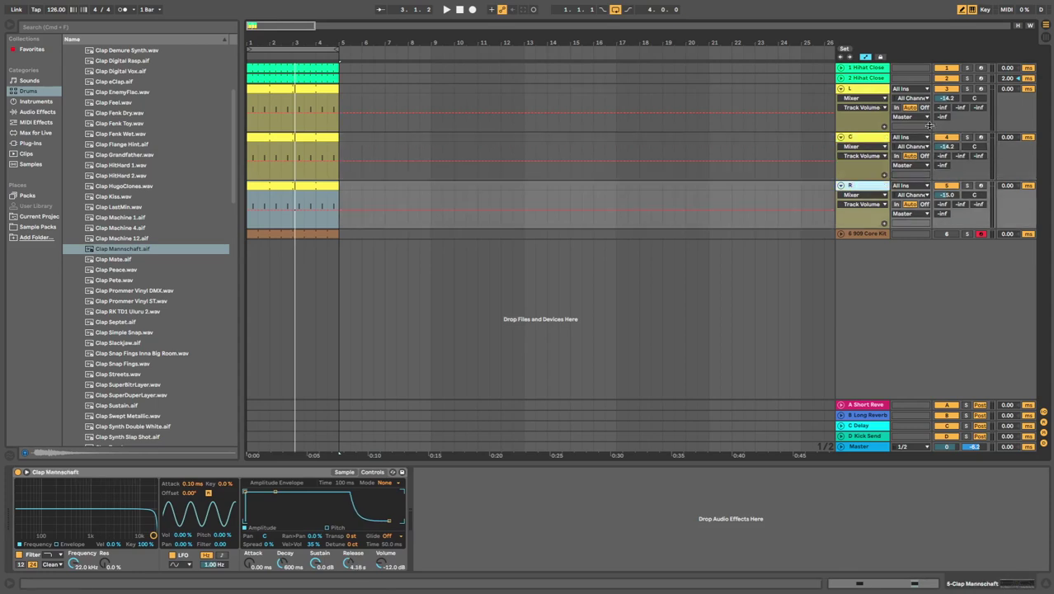
Pan track L to 20L and track R to 20R, and play the loop
click(858, 126)
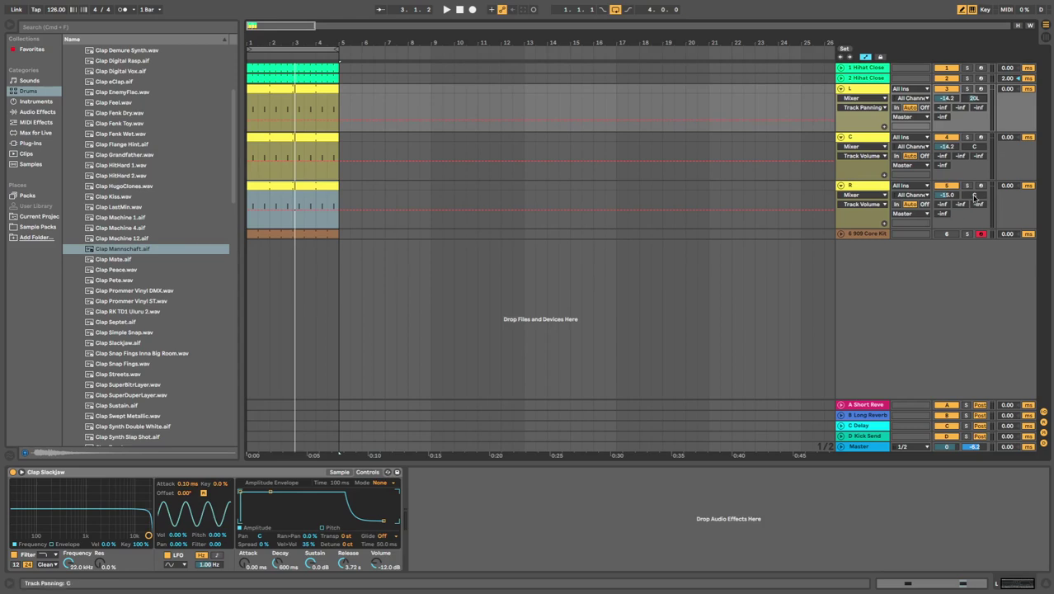
key(space)
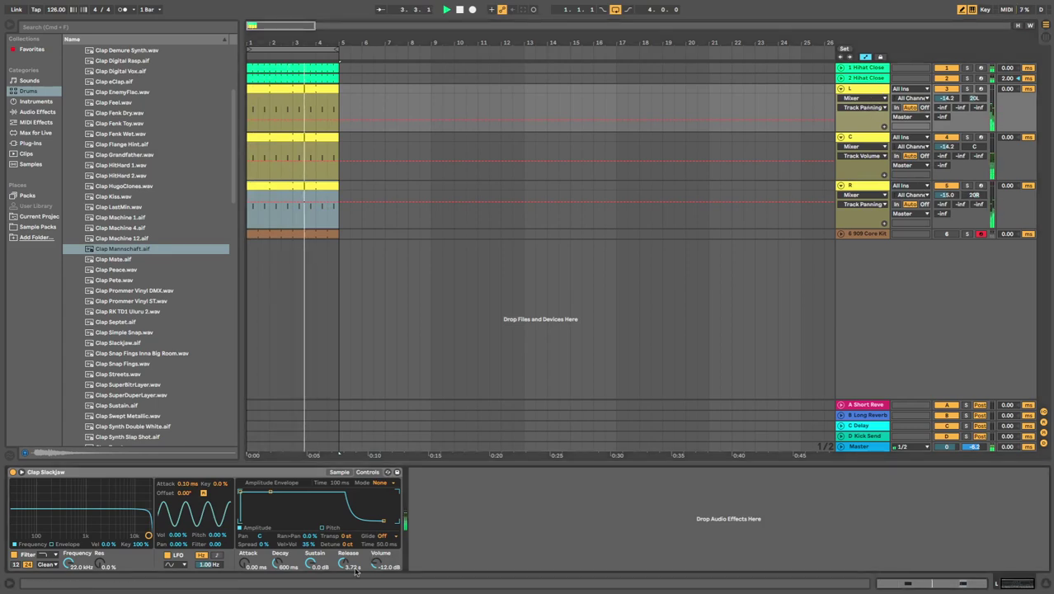
Try a shorter release for the clap on track L and undo the change
drag(344, 562, 343, 592)
key(super+z)
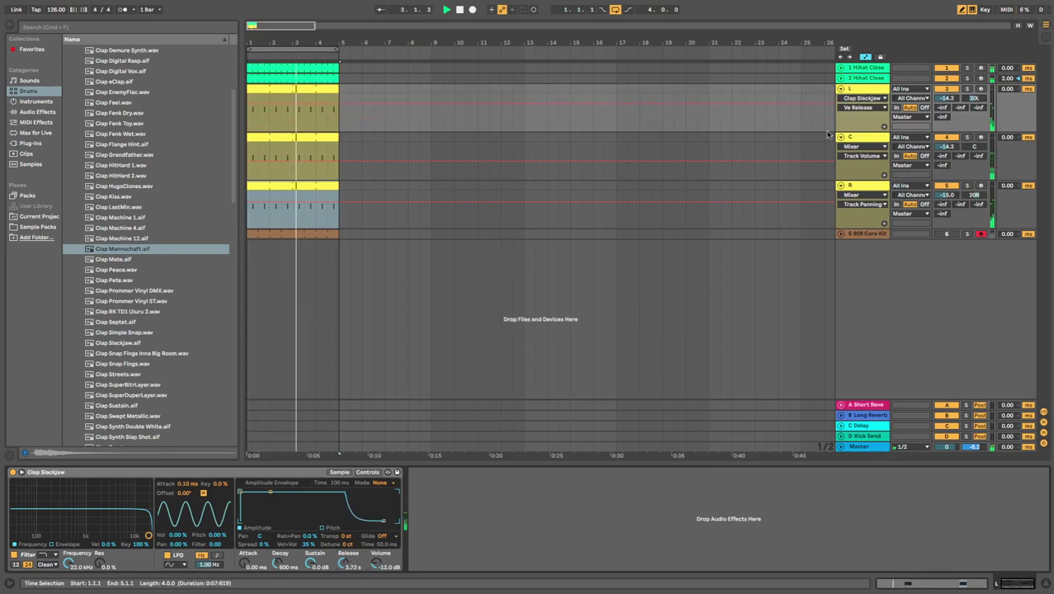
Solo track R while shortening its Clap Mannschaft release to 1.06 s, unsolo it and stop playback
click(967, 186)
click(872, 187)
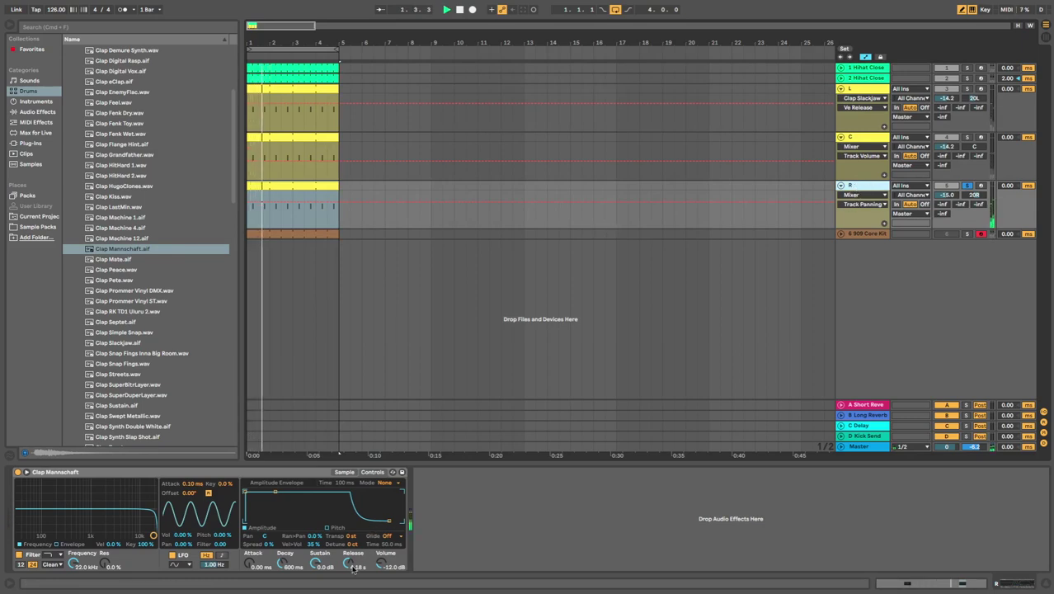
drag(356, 564, 356, 588)
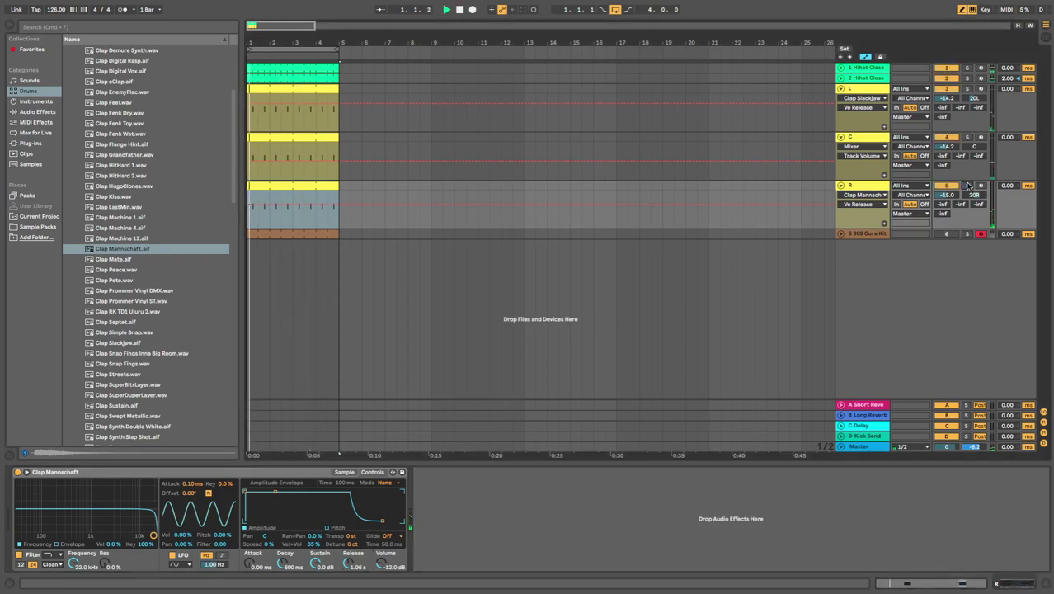
key(space)
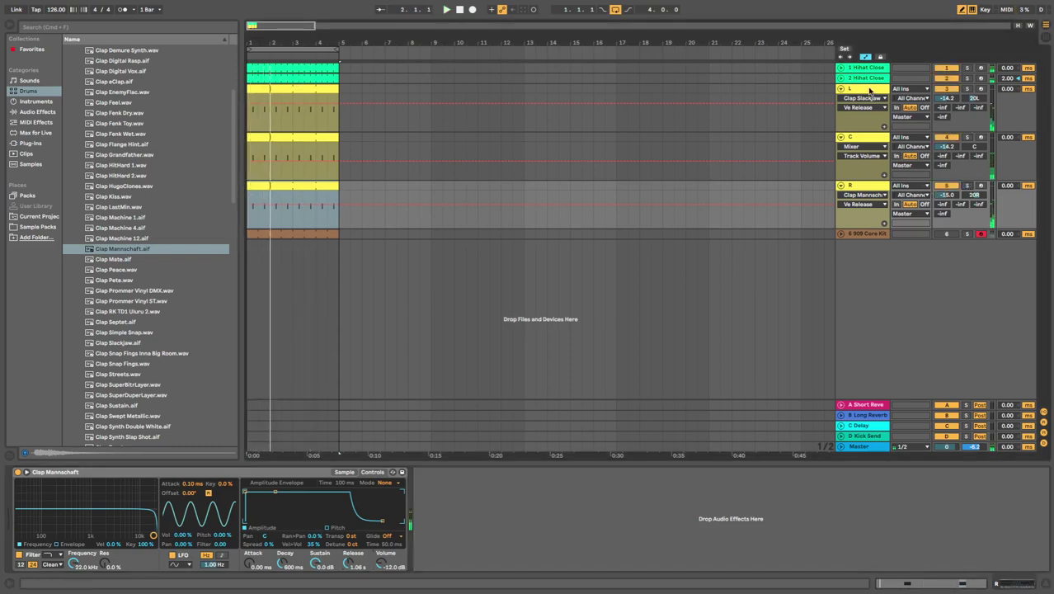
Group the three clap tracks L, C and R together
click(869, 89)
key(shift+Down)
key(shift+Down)
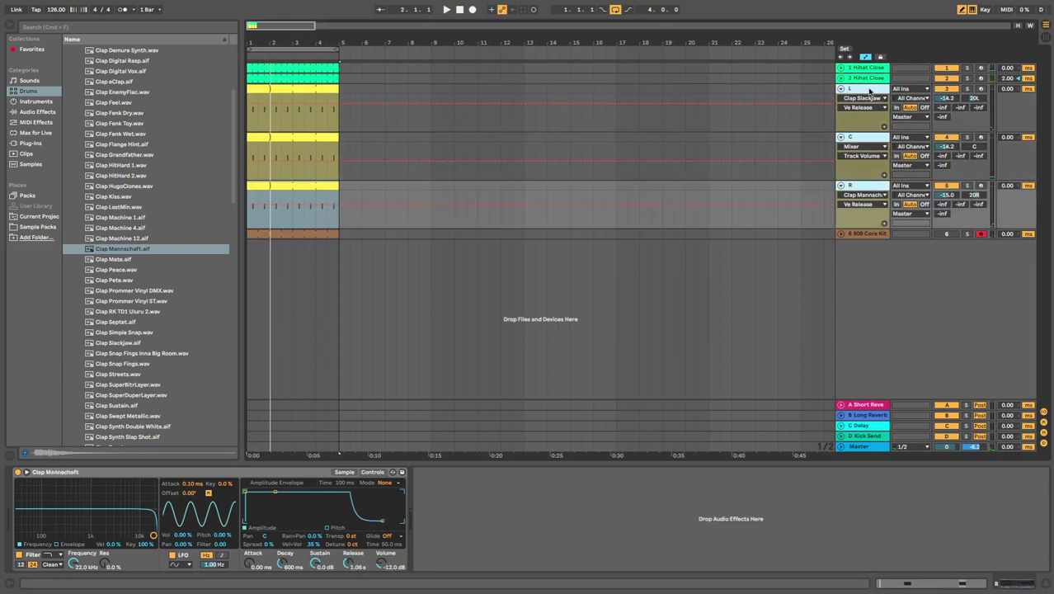
key(super+g)
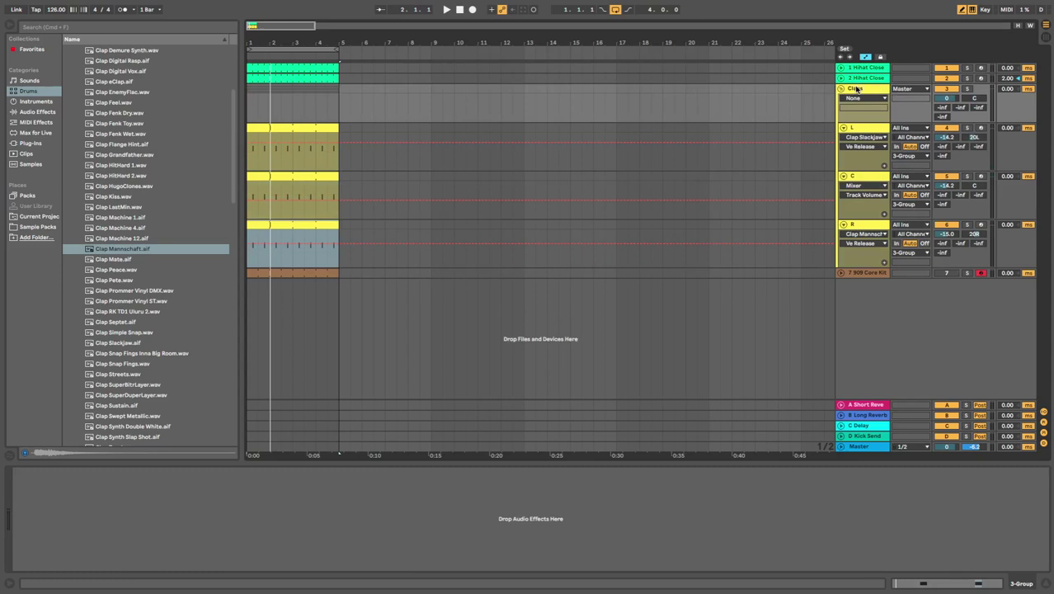
Name the clap group Claps, play the loop briefly and add an EQ Eight to the group
key(Return)
key(space)
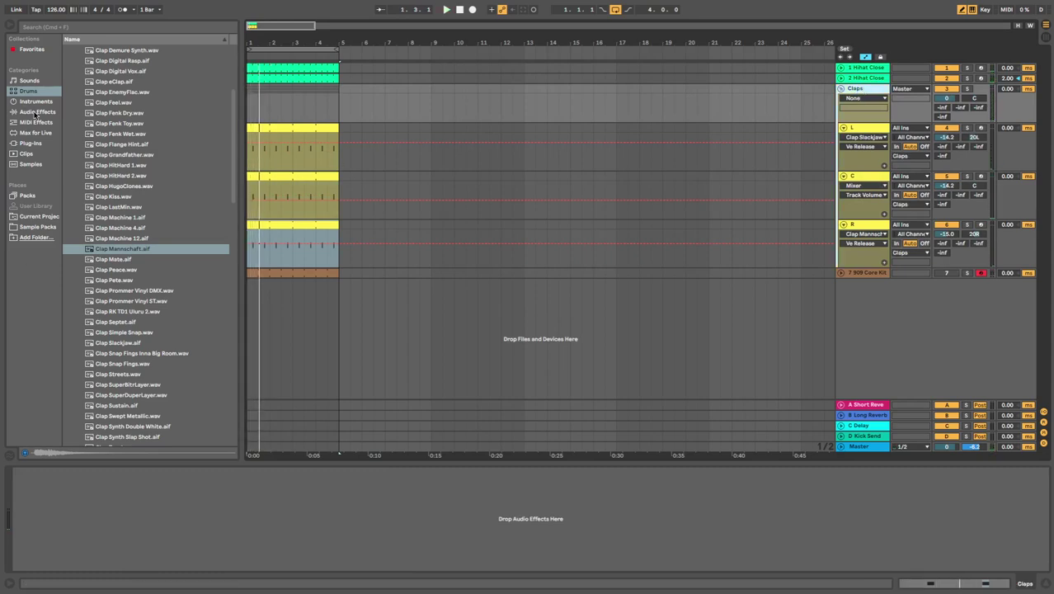
click(36, 114)
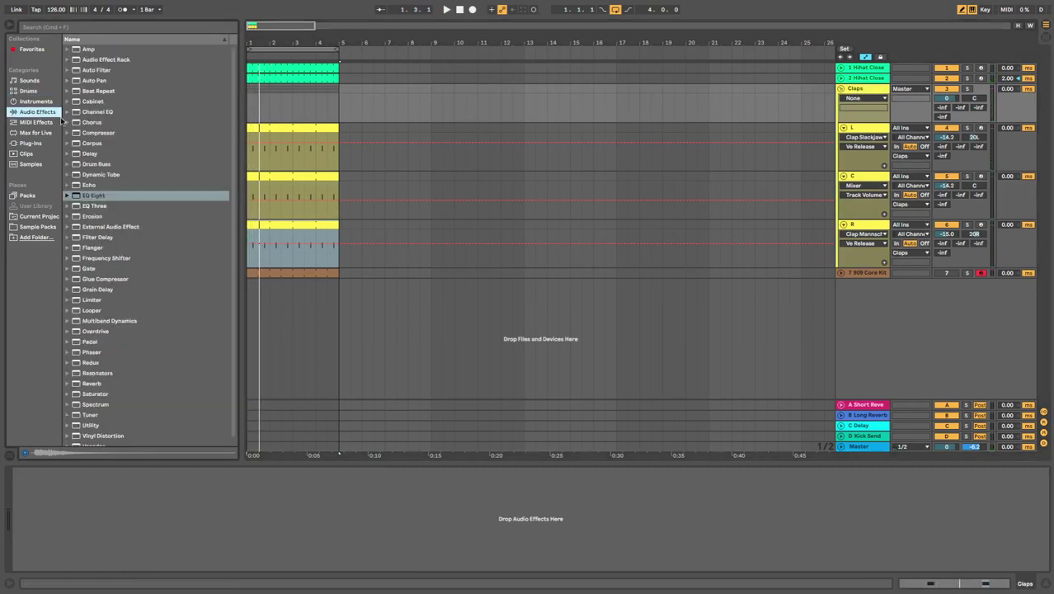
click(107, 197)
drag(189, 500, 85, 567)
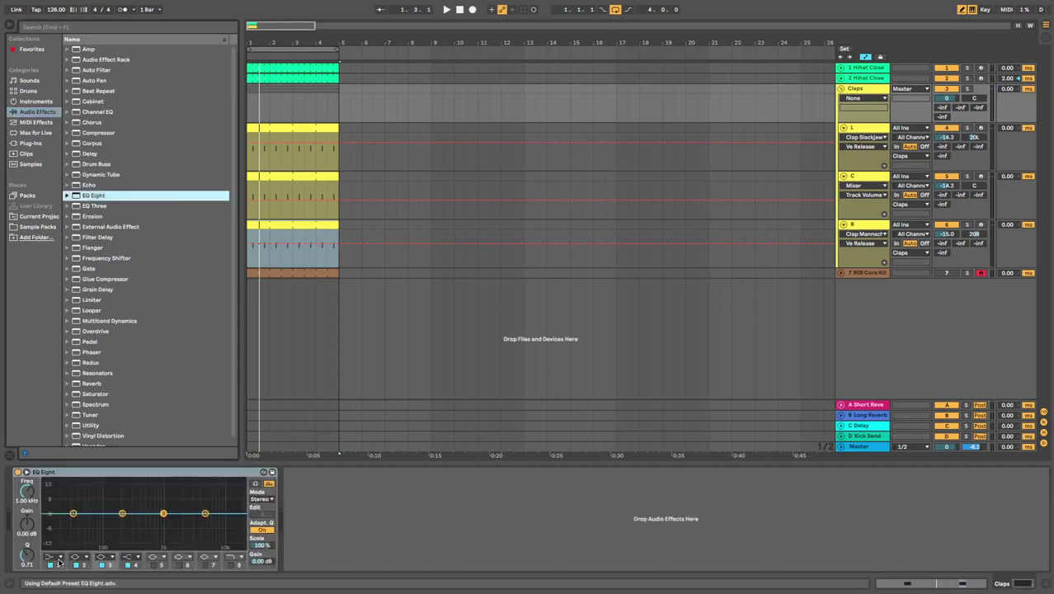
Change band 1 of the Claps EQ Eight to a low-cut filter at 469 Hz and check it in playback
click(59, 560)
click(52, 503)
drag(27, 492, 28, 441)
key(space)
key(space)
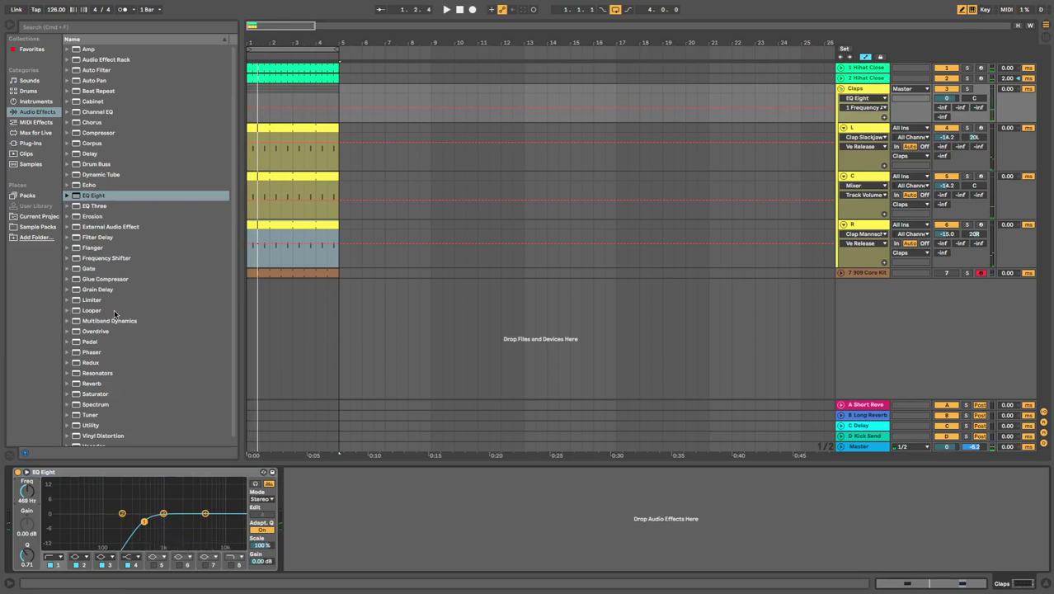
Add a Glue Compressor before the Claps EQ Eight and set threshold to -24.8 dB and makeup to 3.81 dB during playback
click(105, 280)
drag(393, 507, 21, 466)
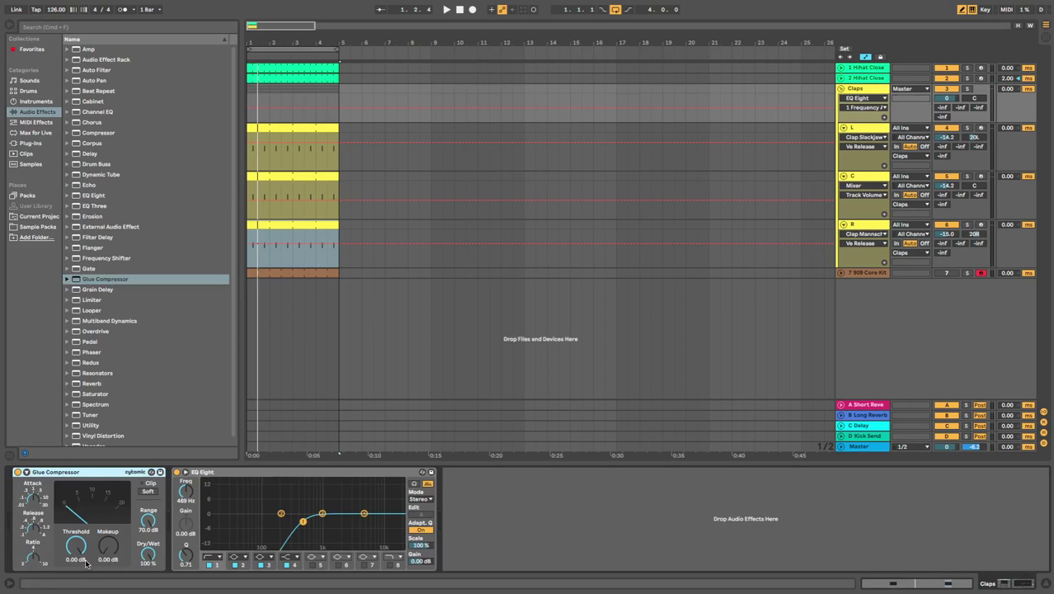
key(space)
drag(76, 547, 76, 592)
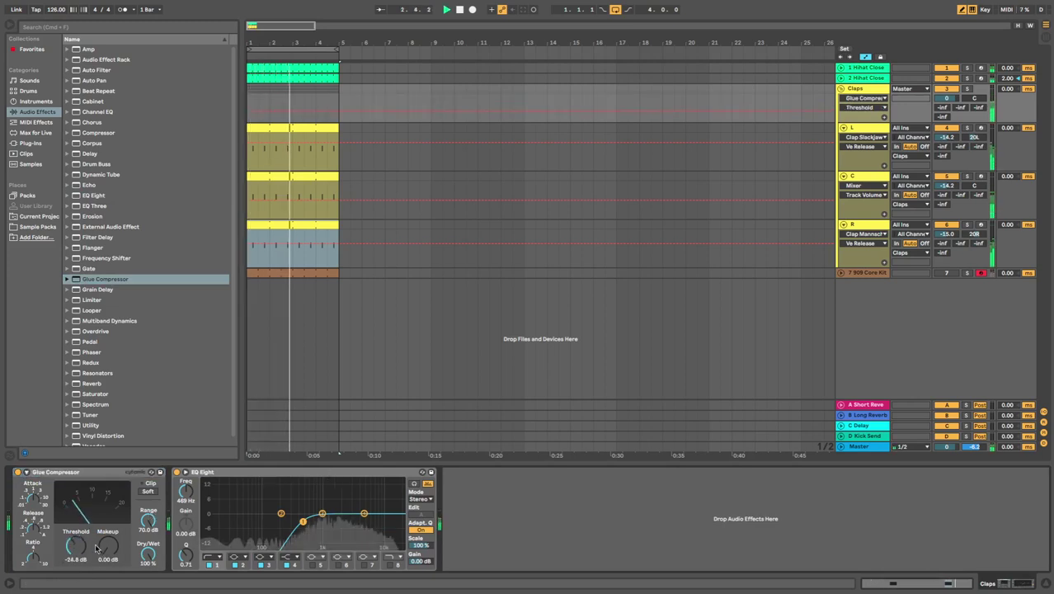
key(Tab)
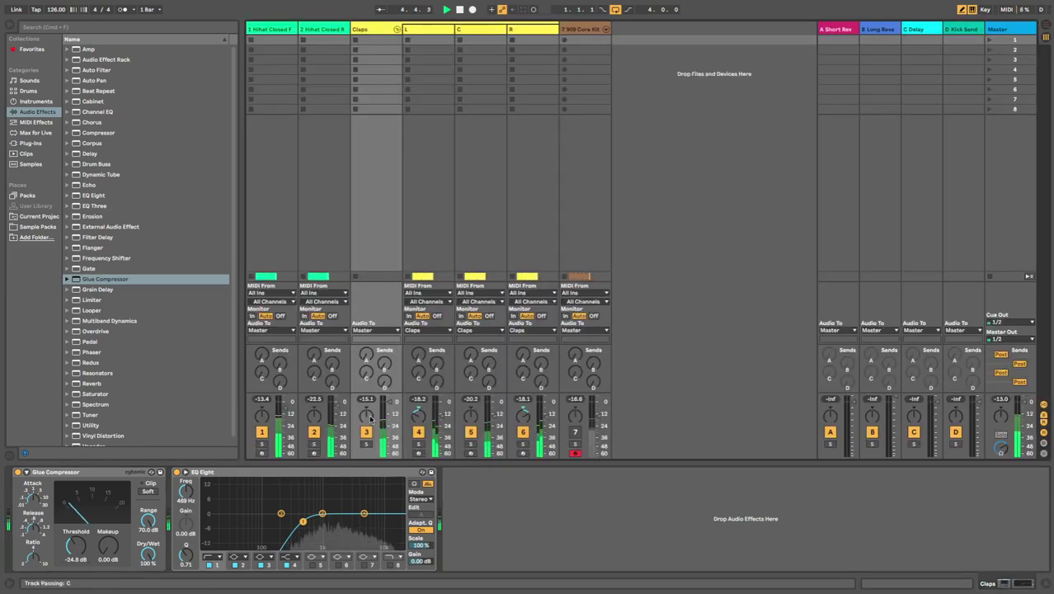
key(Tab)
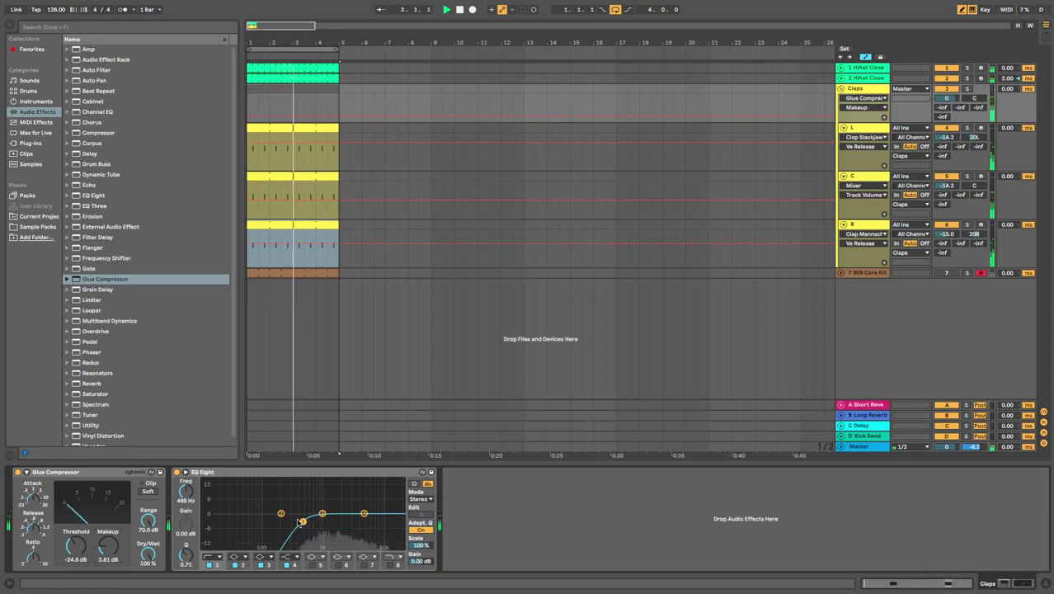
Raise the Claps EQ low-cut frequency to 653 Hz, stop playback and fold the Claps group
drag(300, 522, 312, 522)
key(space)
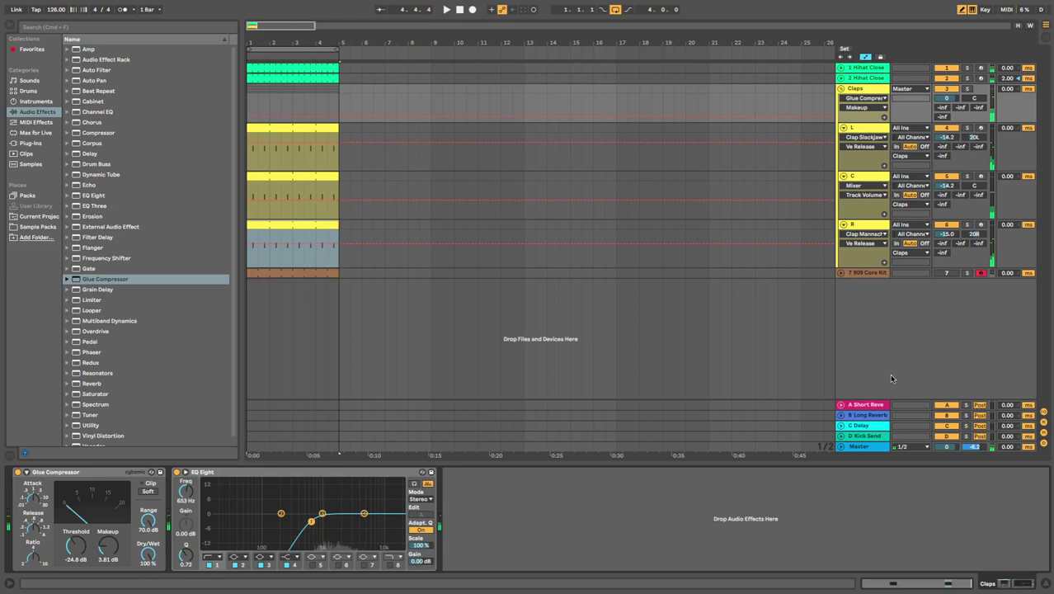
click(860, 90)
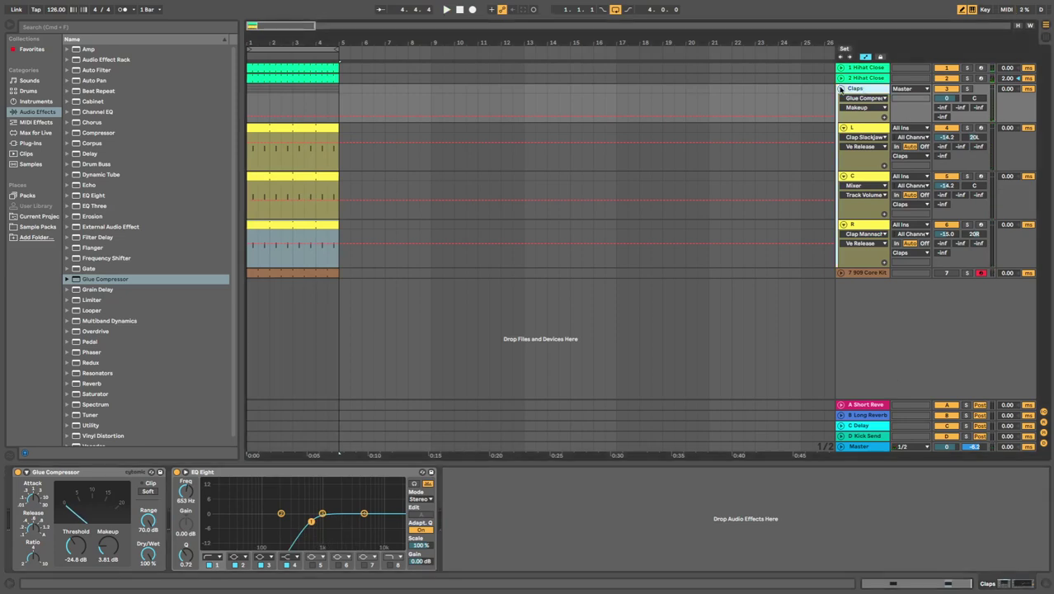
click(842, 90)
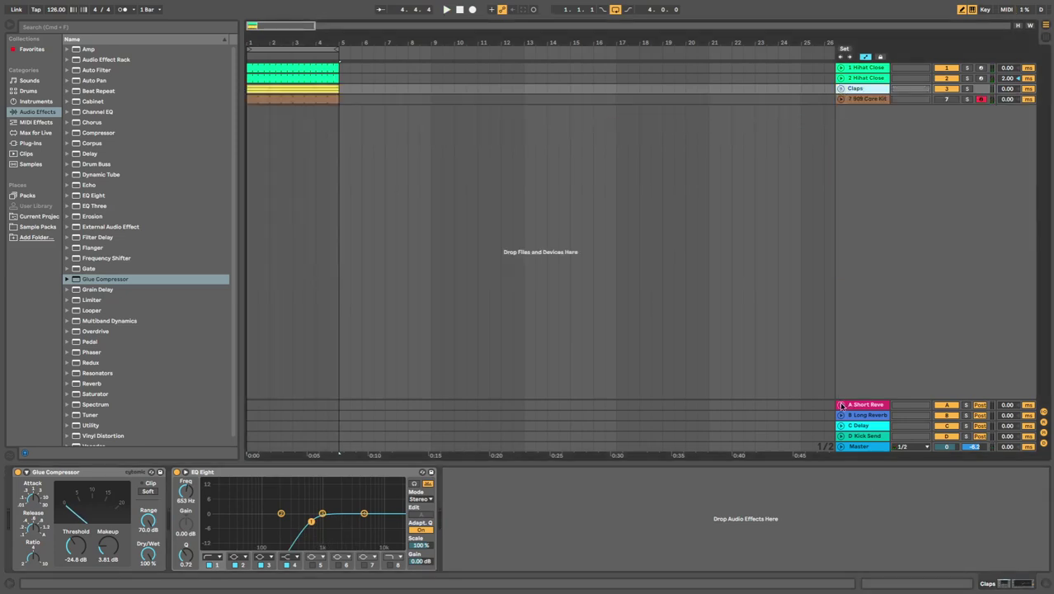
Unfold the A Short Reverb return track and set its reverb size to 98.12
click(842, 405)
click(877, 361)
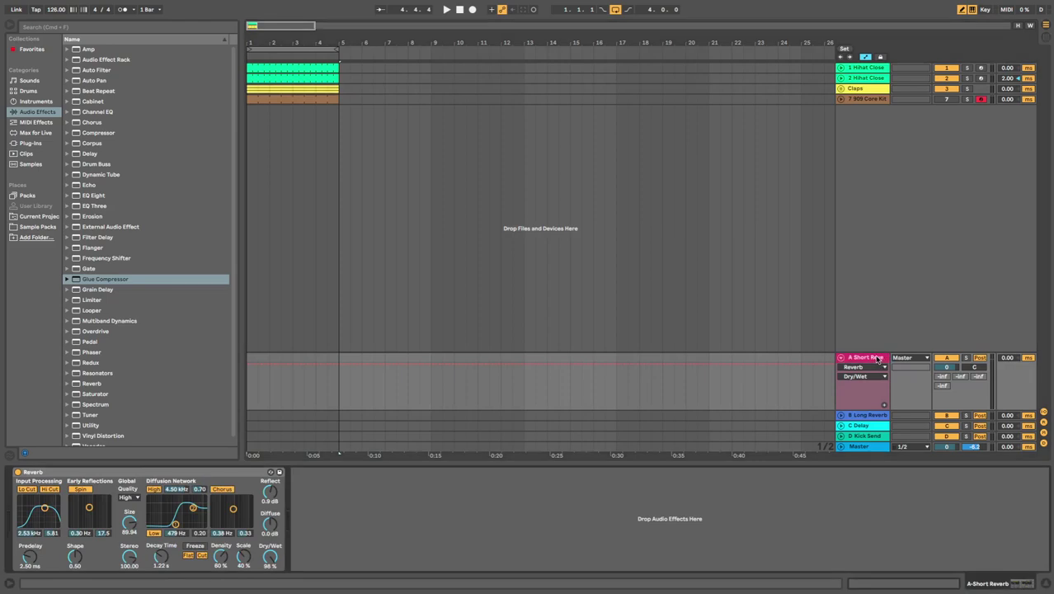
click(877, 359)
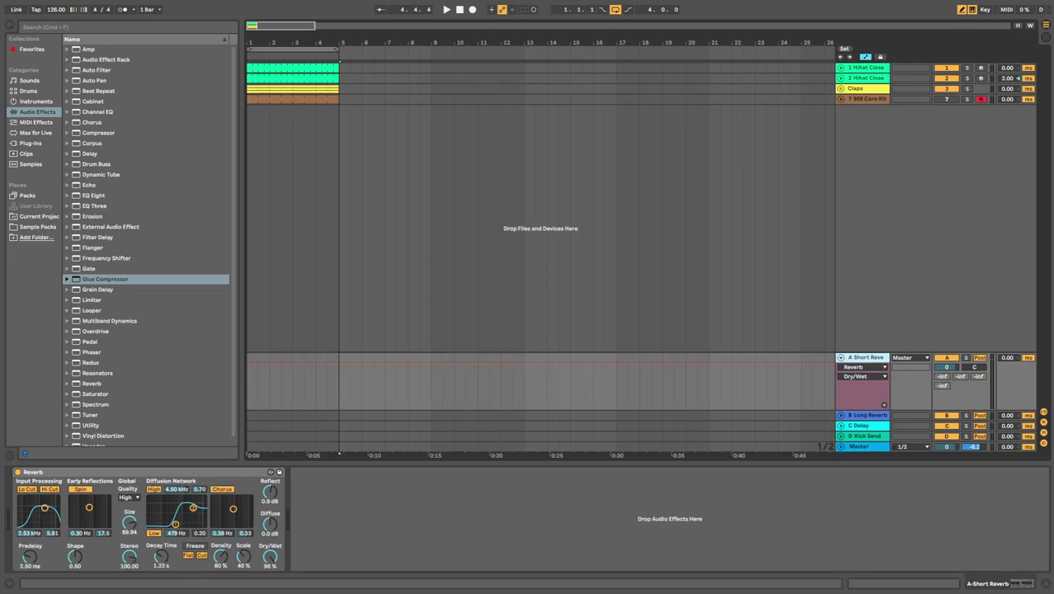
drag(129, 523, 130, 511)
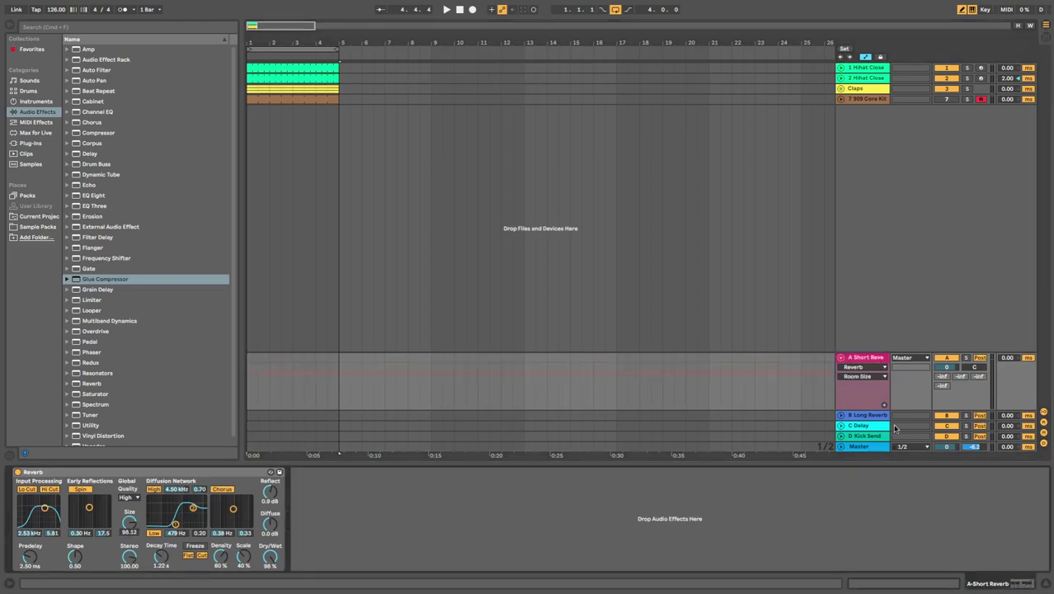
Set the short reverb's decay time to 975 ms and diffusion high frequency to 4.38 kHz, and fold the return track
click(864, 417)
click(870, 381)
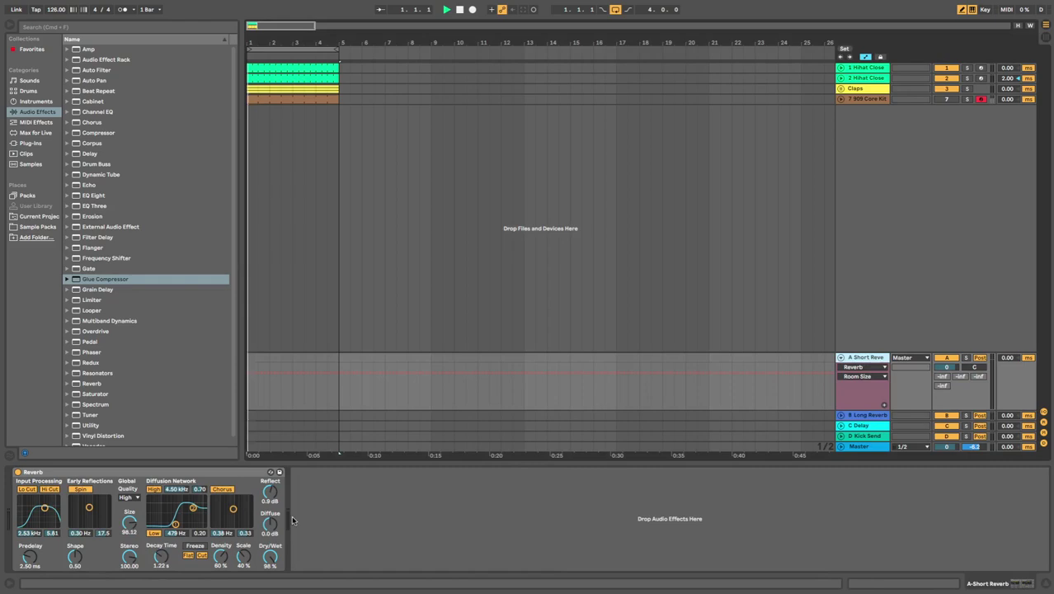
key(space)
drag(165, 560, 163, 558)
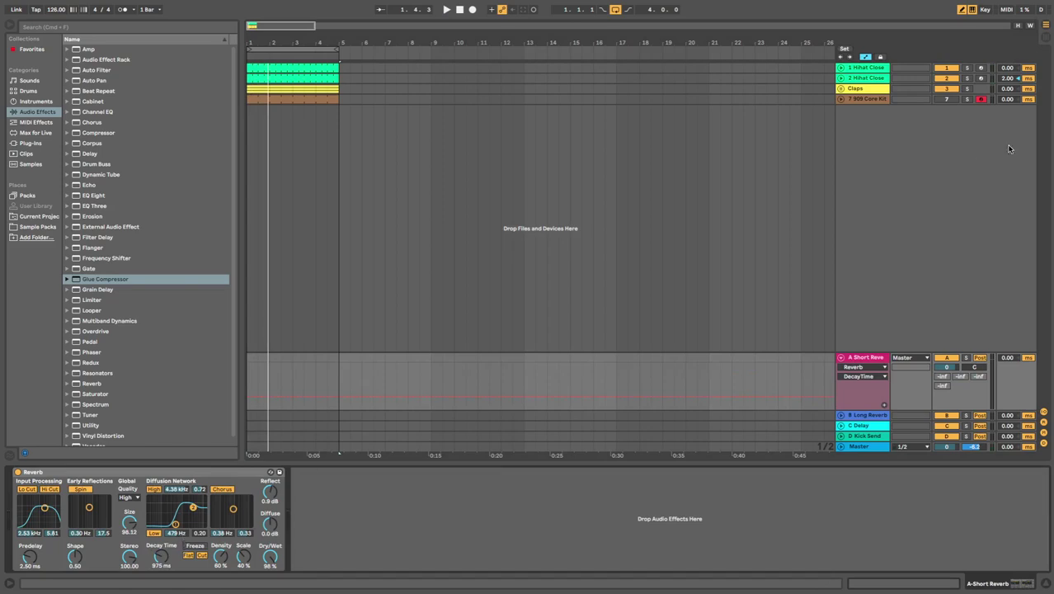
click(846, 358)
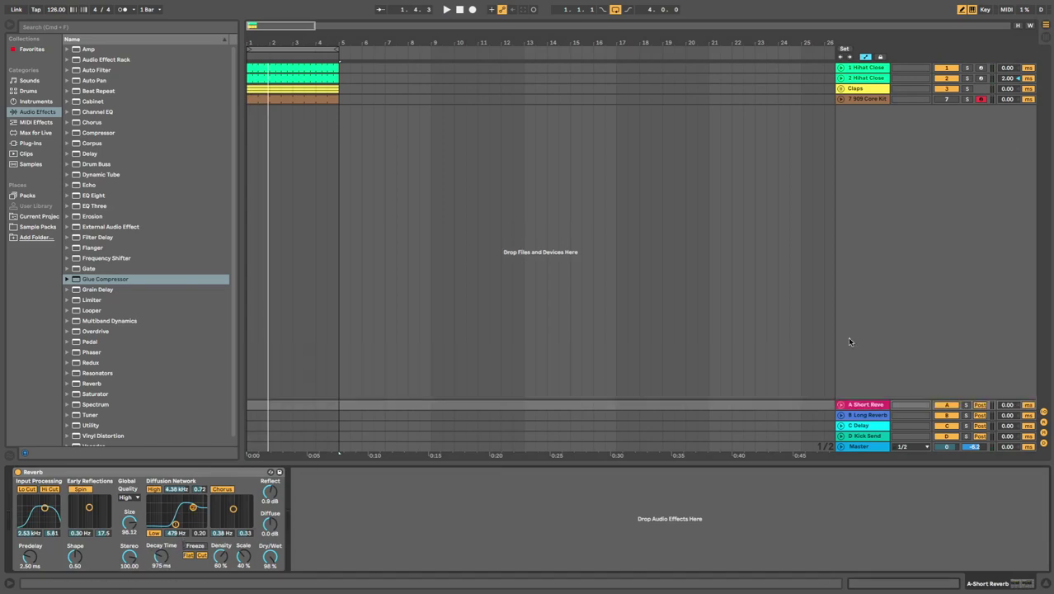
Unfold the Claps group and set its send to A Short Reverb to -12.8 dB while the loop plays
click(840, 87)
key(space)
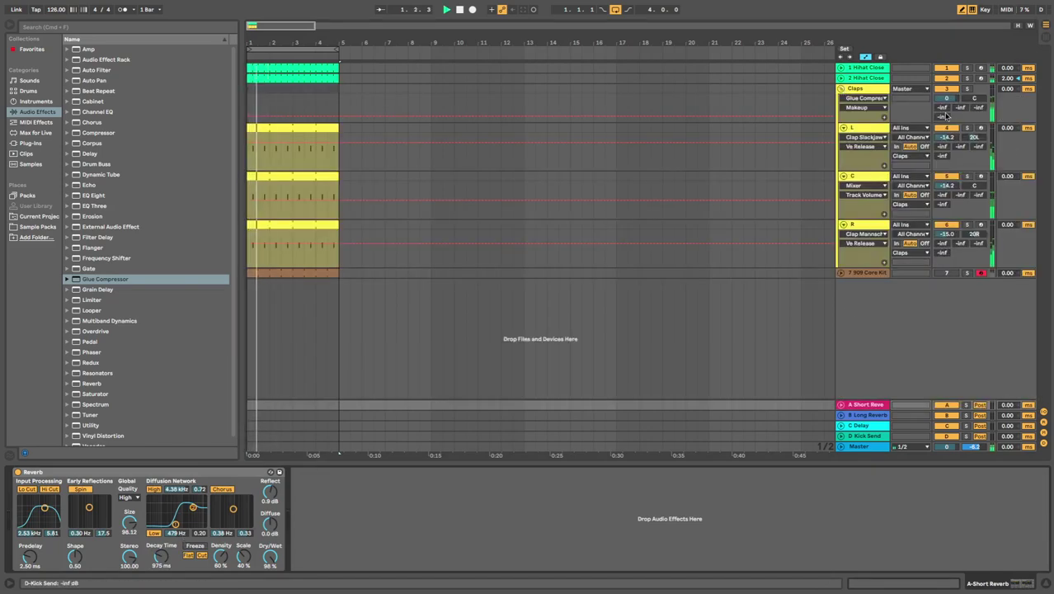
click(952, 100)
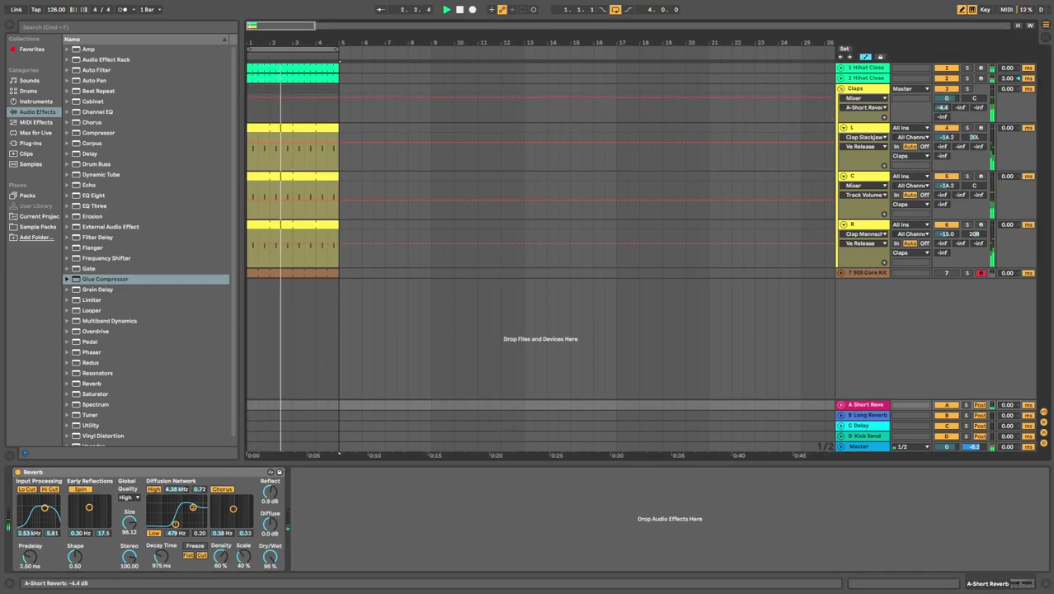
drag(942, 107, 942, 124)
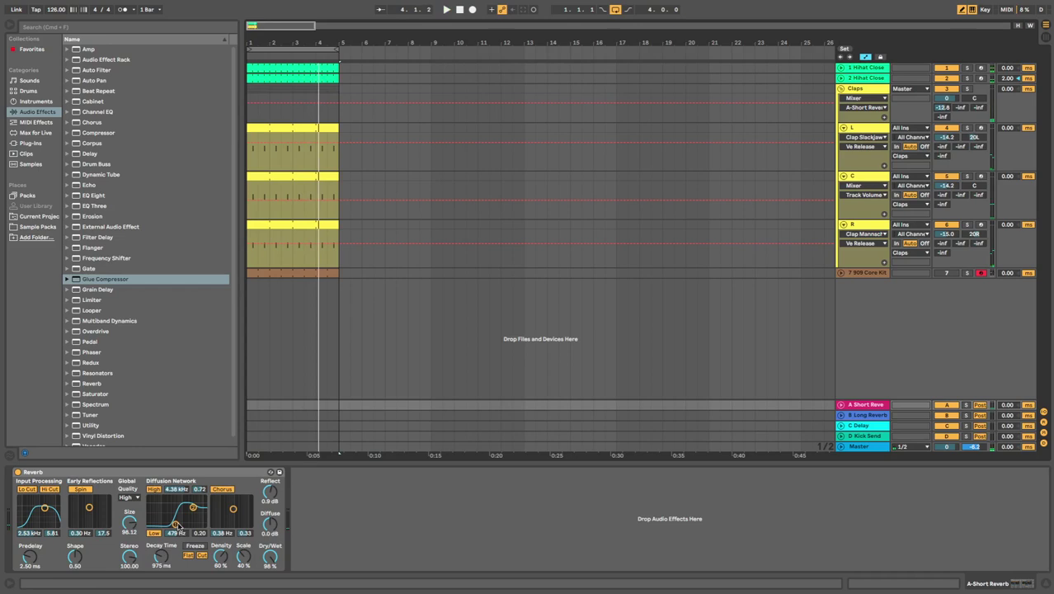
Lower the short reverb's diffusion low frequency to 341 Hz and listen to the loop
drag(175, 525, 173, 524)
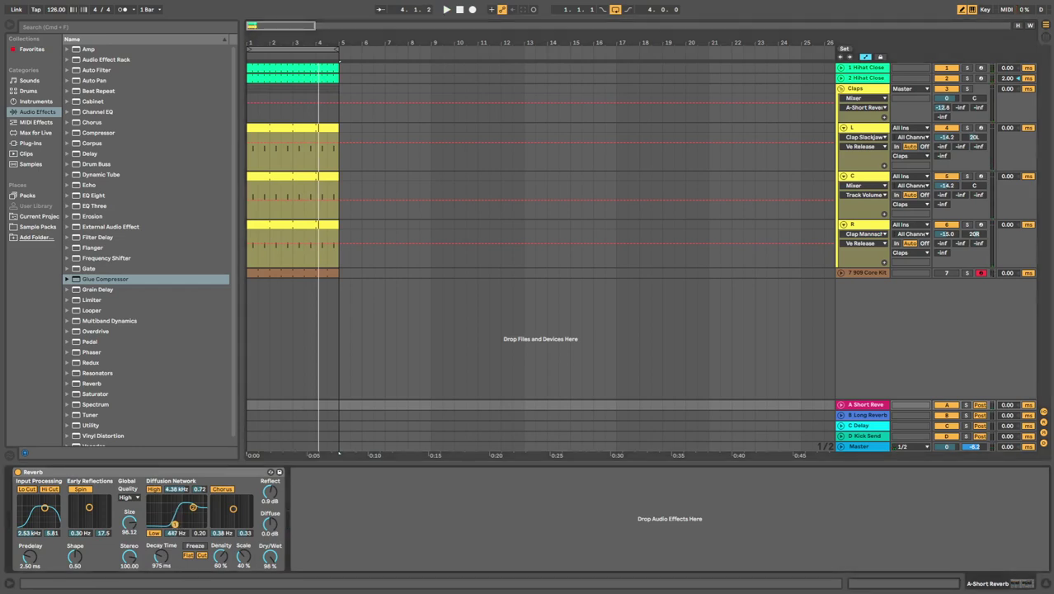
key(space)
drag(166, 523, 175, 524)
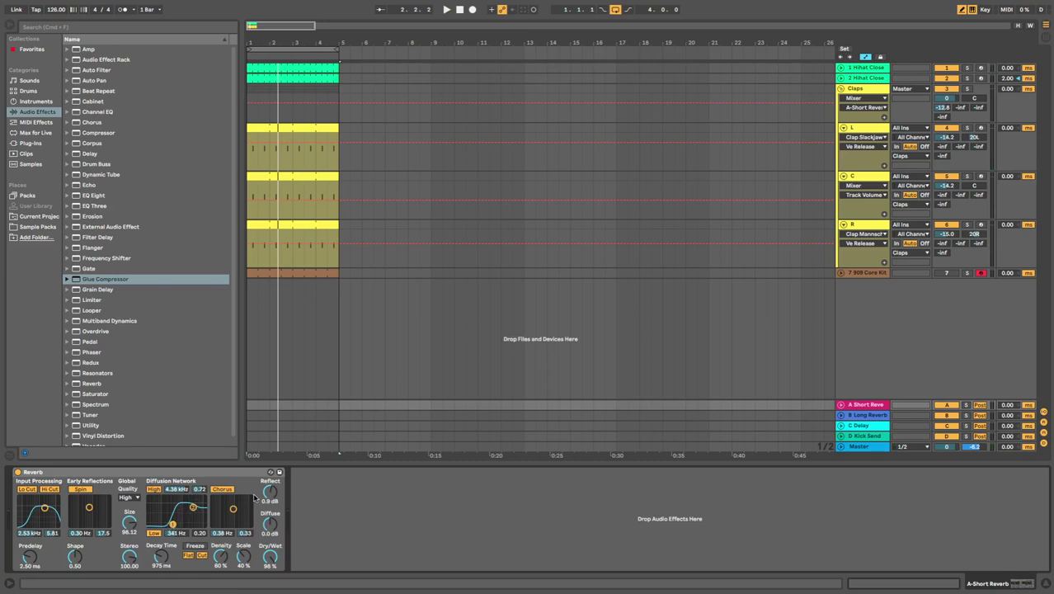
key(space)
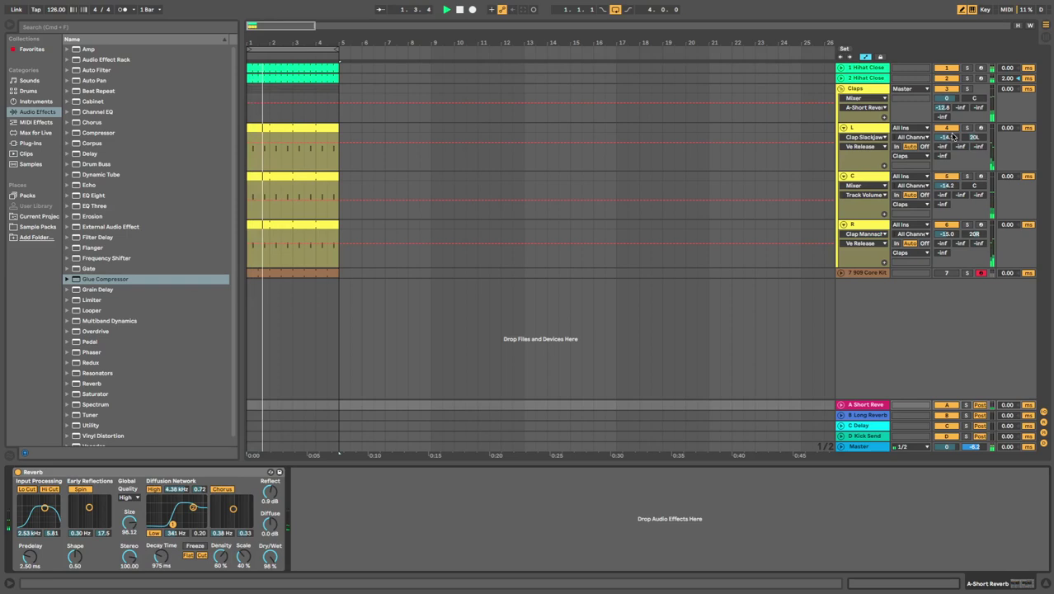
Fold the Claps group, insert a new MIDI track below it and play the loop
click(842, 89)
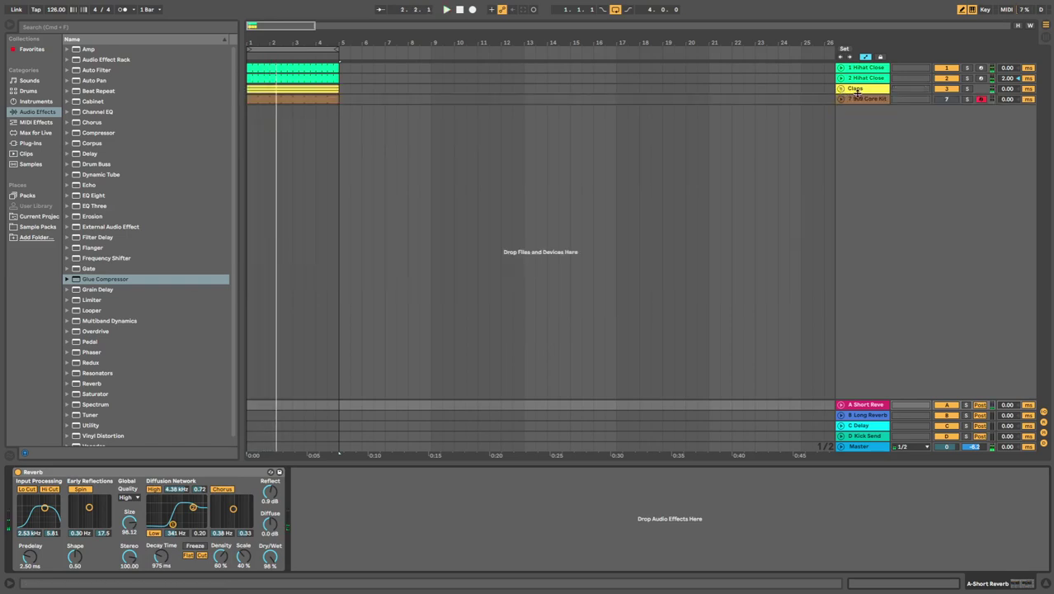
click(861, 89)
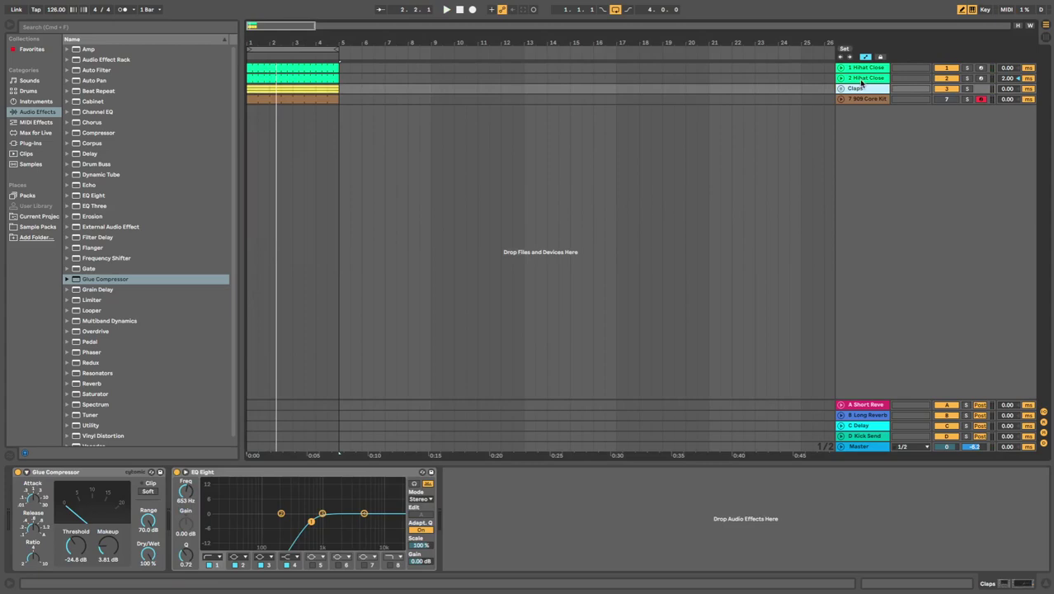
key(super+shift+t)
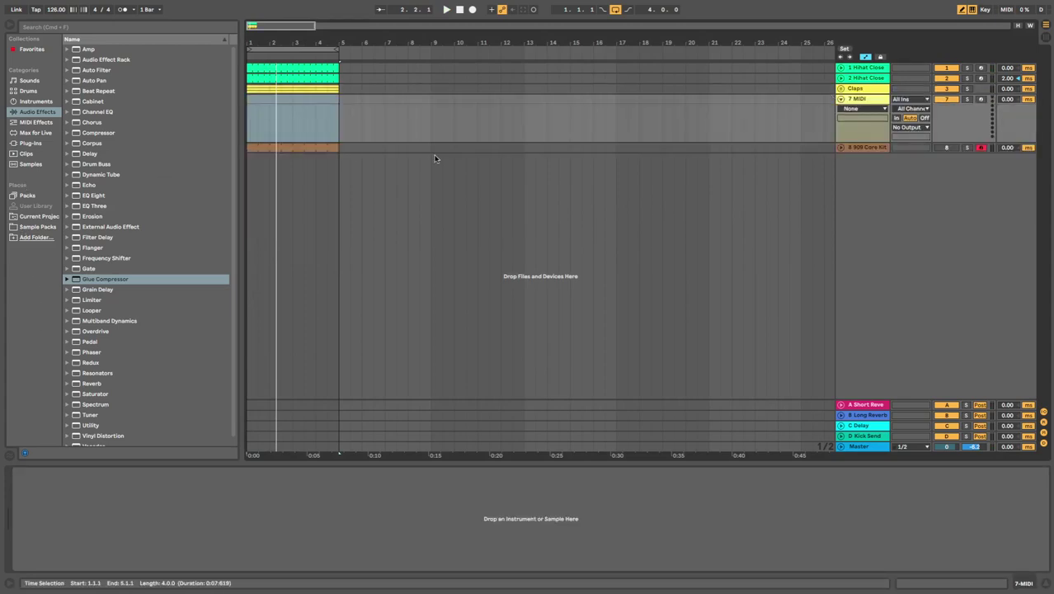
key(space)
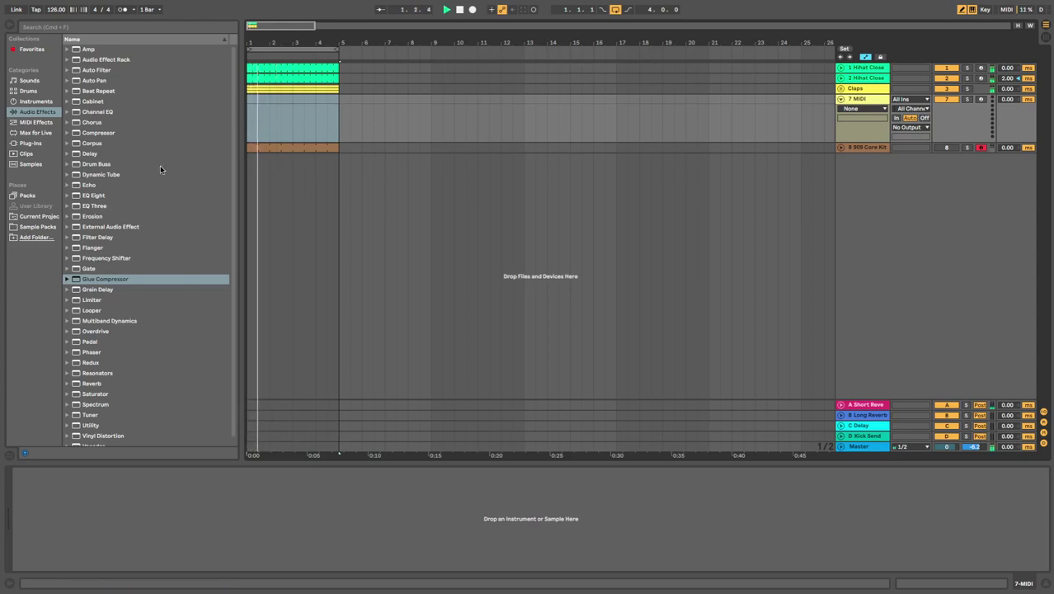
key(space)
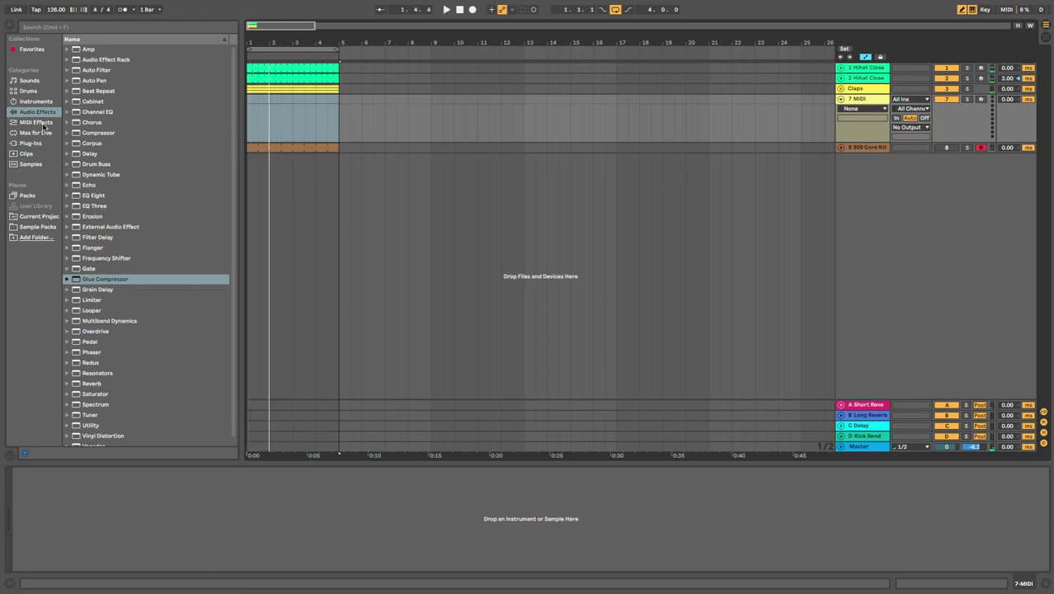
Collapse the Clap samples in the drum library and open the Shaker folder
click(42, 101)
click(40, 91)
scroll(108, 190, up, 5)
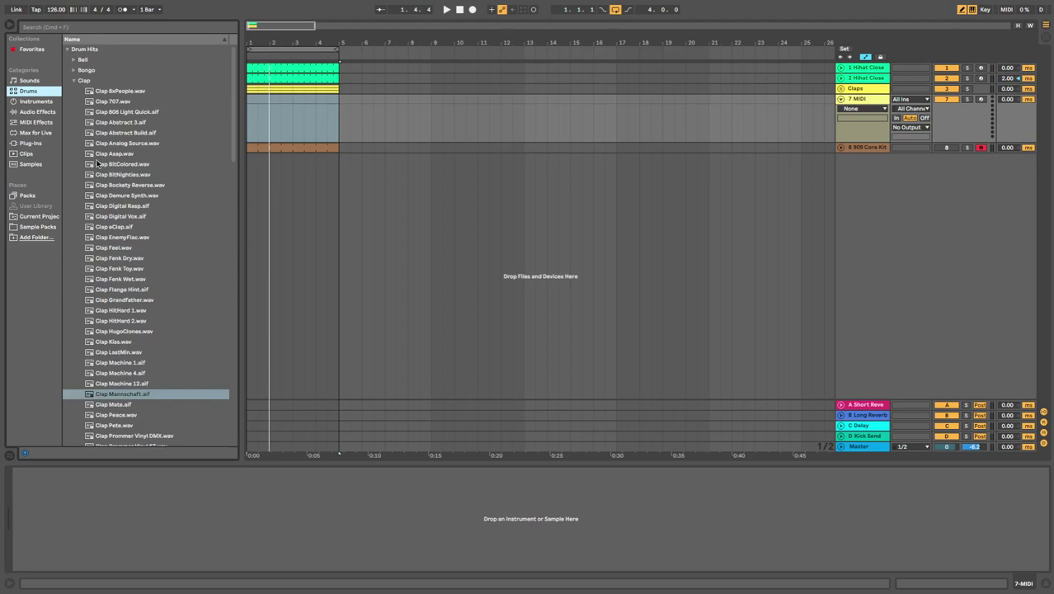
click(75, 80)
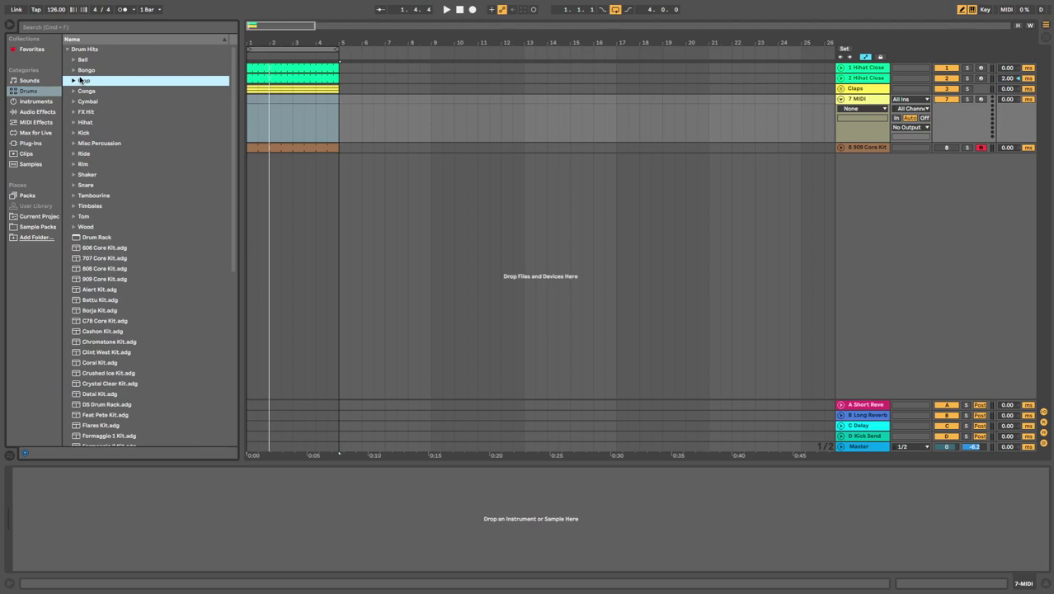
click(71, 175)
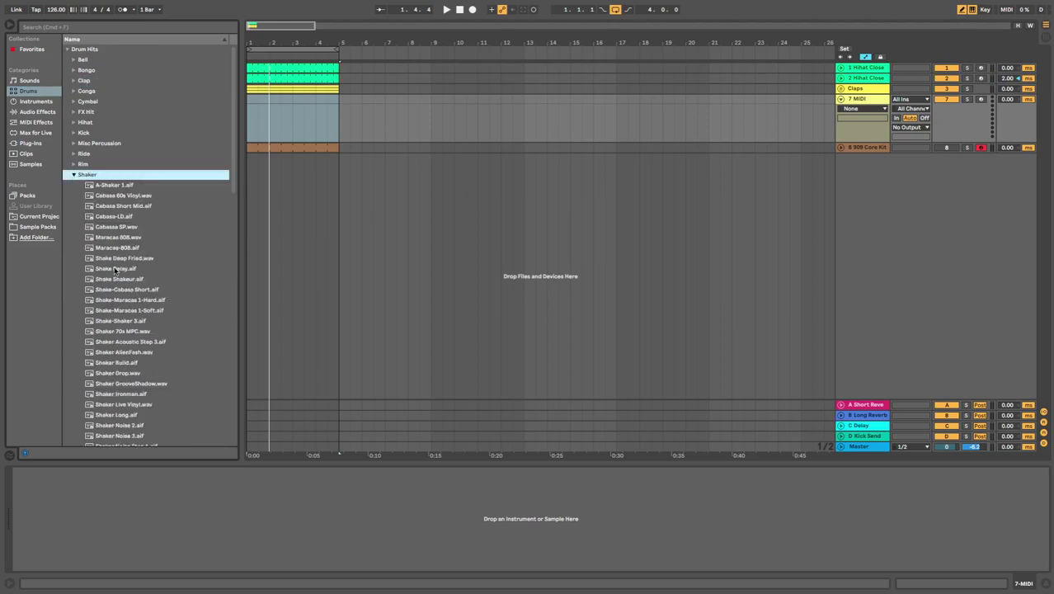
Audition shaker samples and load Shake Shakeur.aif onto the new MIDI track
click(111, 277)
scroll(127, 315, down, 2)
click(129, 295)
click(137, 232)
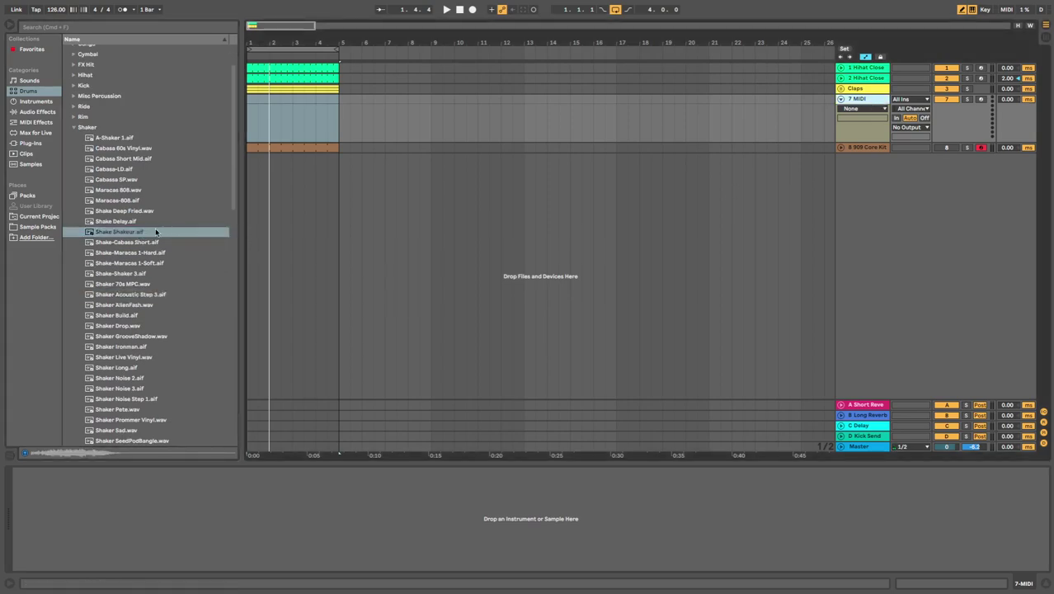
click(155, 229)
key(Return)
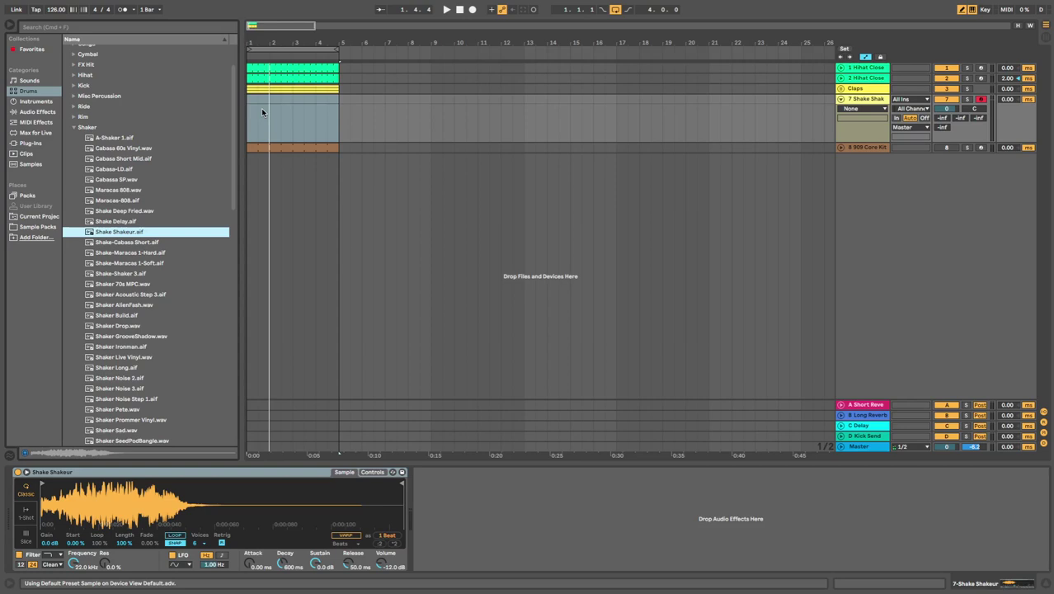
Create a two-beat MIDI clip at 1.1.1 on the Shake Shakeur track and draw sixteenth notes on C3 at 1.1.3 and 1.1.4
click(256, 106)
double_click(250, 99)
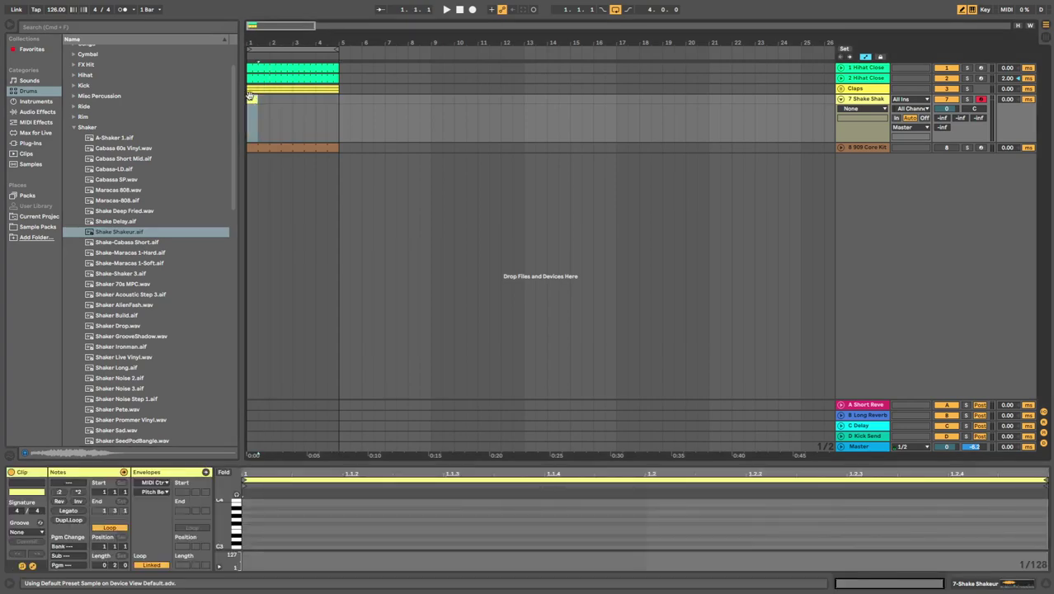
right_click(461, 523)
click(542, 473)
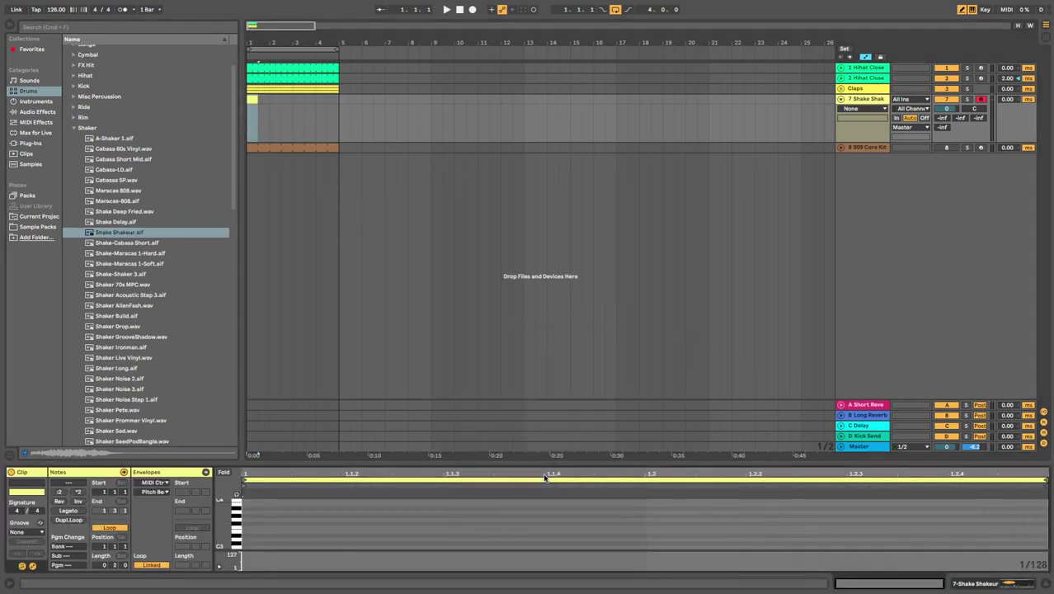
right_click(406, 522)
click(406, 498)
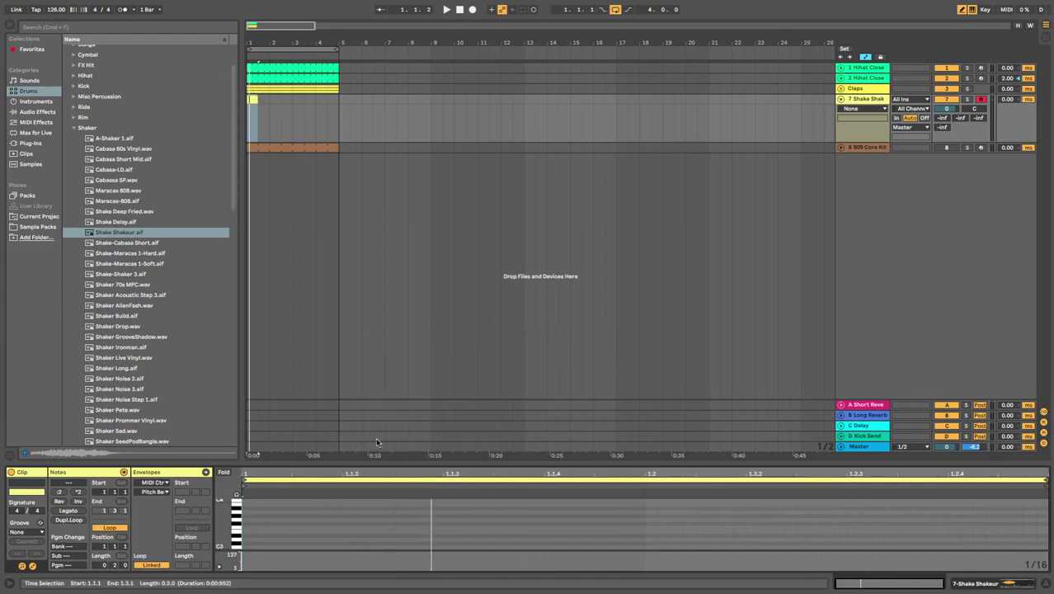
drag(445, 547, 639, 546)
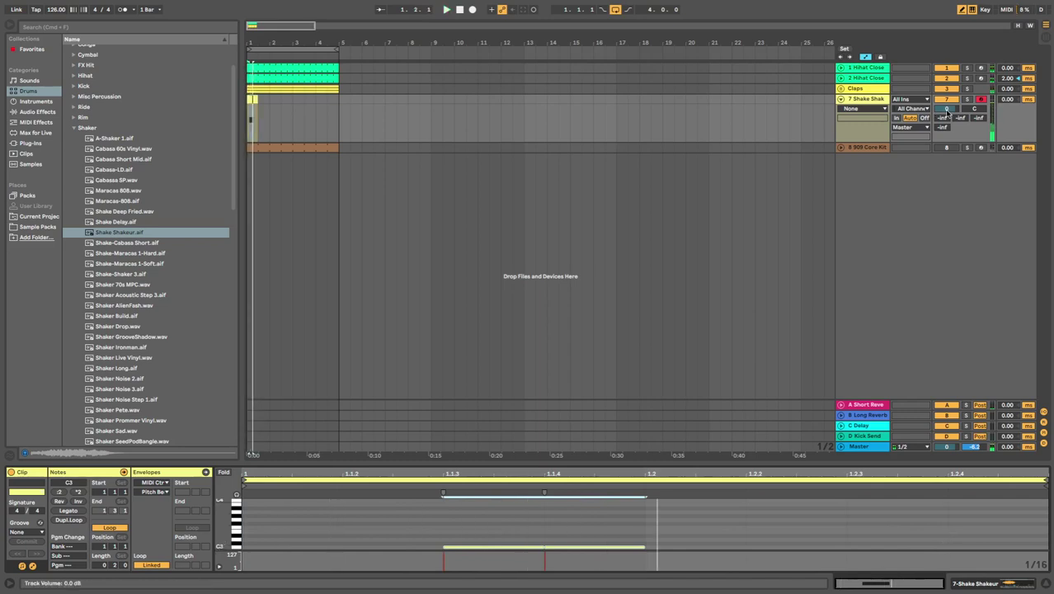
Lower the Shake Shakeur track's volume to -14.9 dB and repeat its clip up to bar 5, listening to the loop
drag(947, 110, 947, 142)
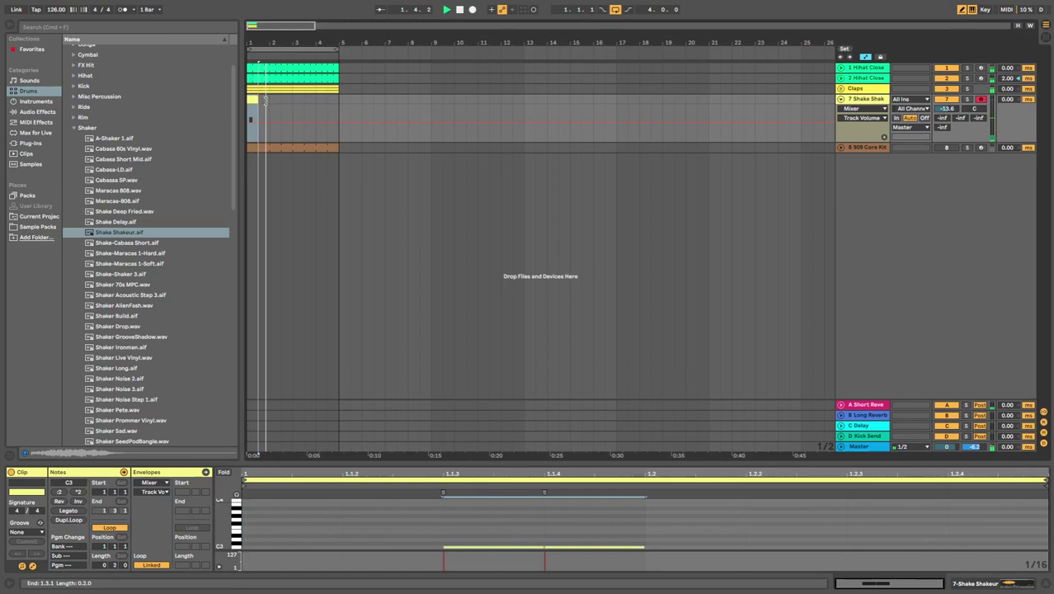
drag(265, 99, 338, 99)
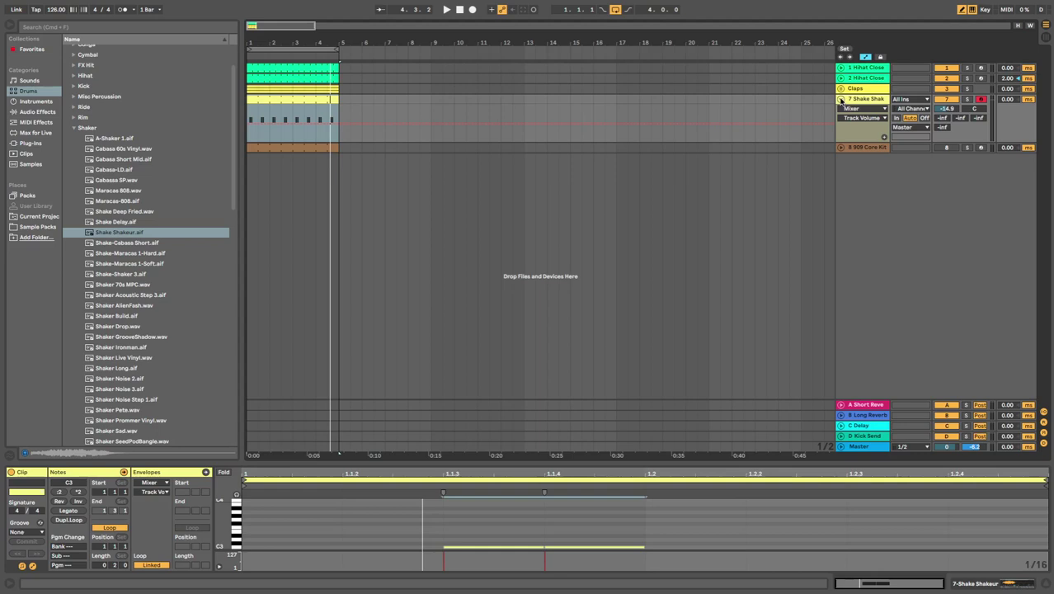
key(space)
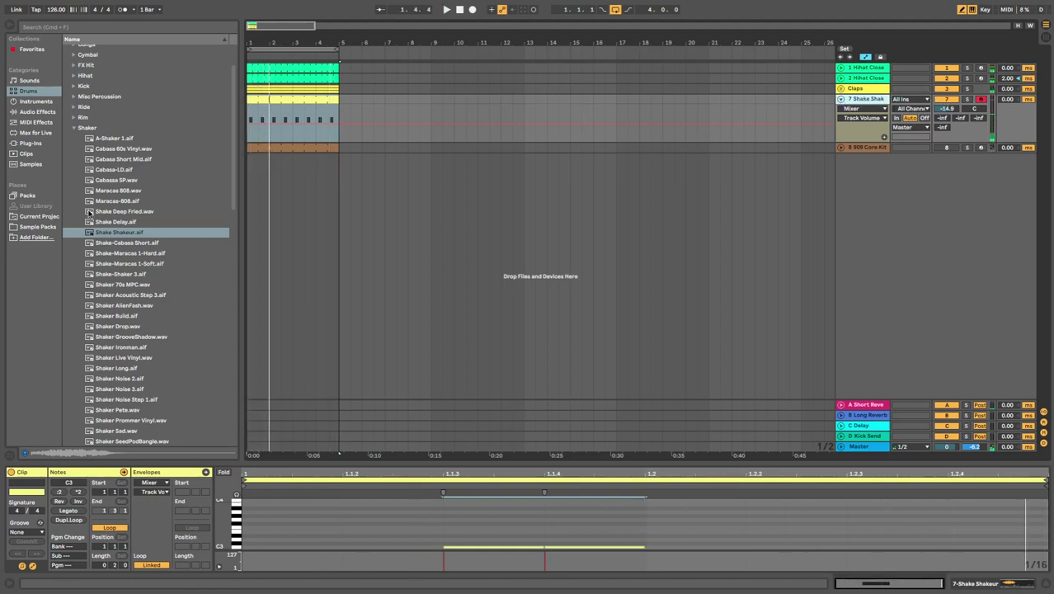
key(space)
Audition further shaker samples, including Shaker Pete.wav and Shaker Sad.wav
scroll(115, 280, down, 4)
click(114, 293)
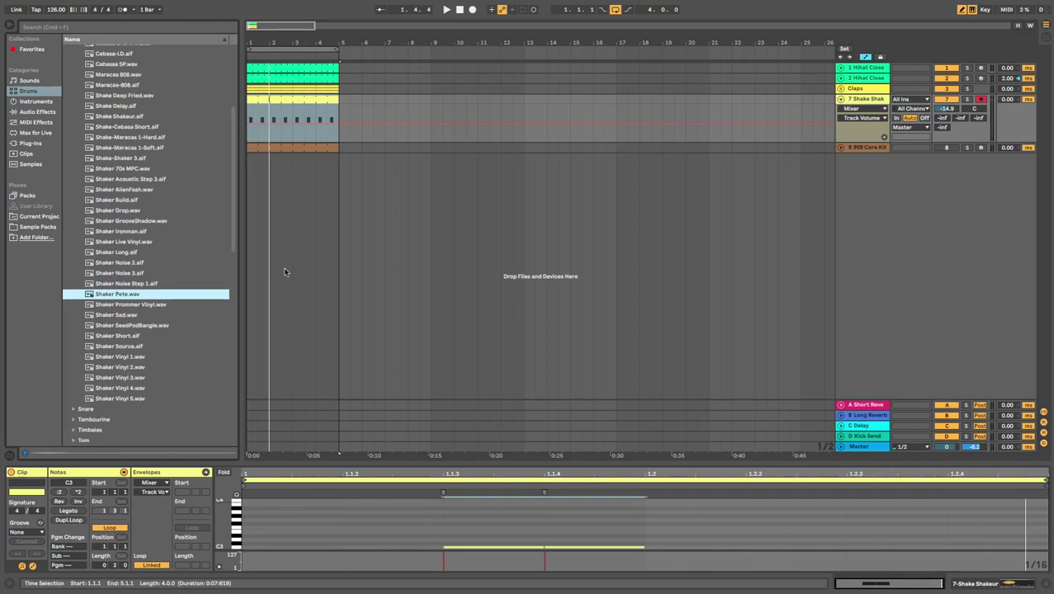
click(138, 317)
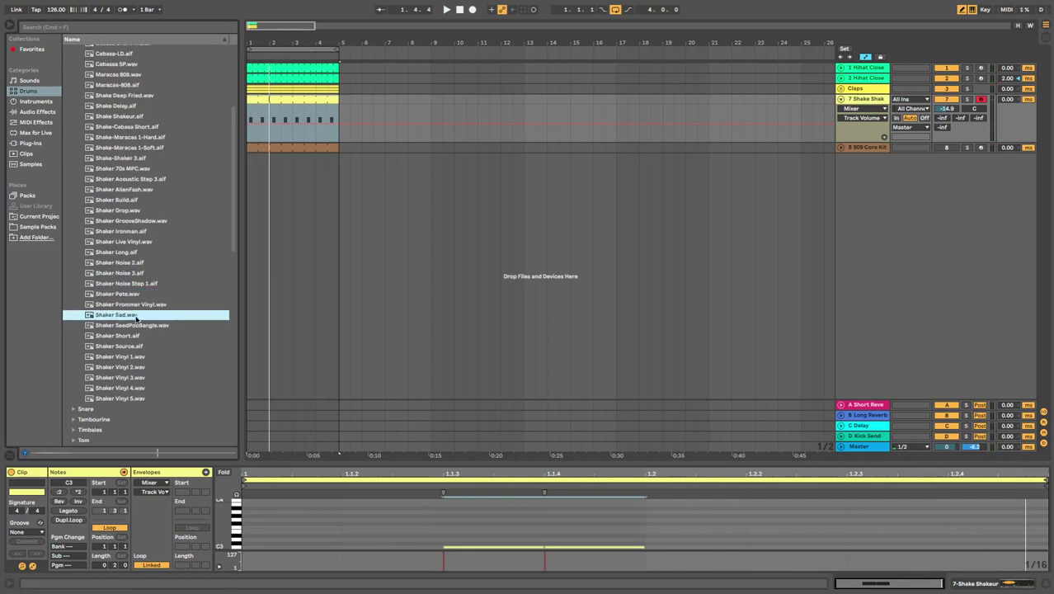
click(144, 295)
Duplicate the Shake Shakeur track and replace the copy's notes with sixteenth notes on C3 at 1.1.1 and 1.2
click(864, 99)
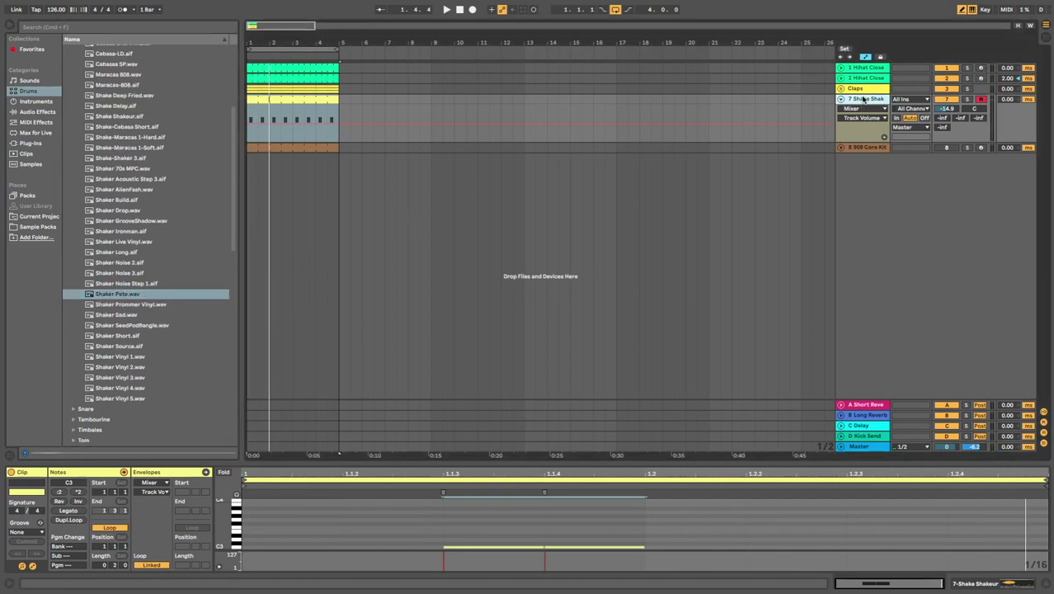
key(super+d)
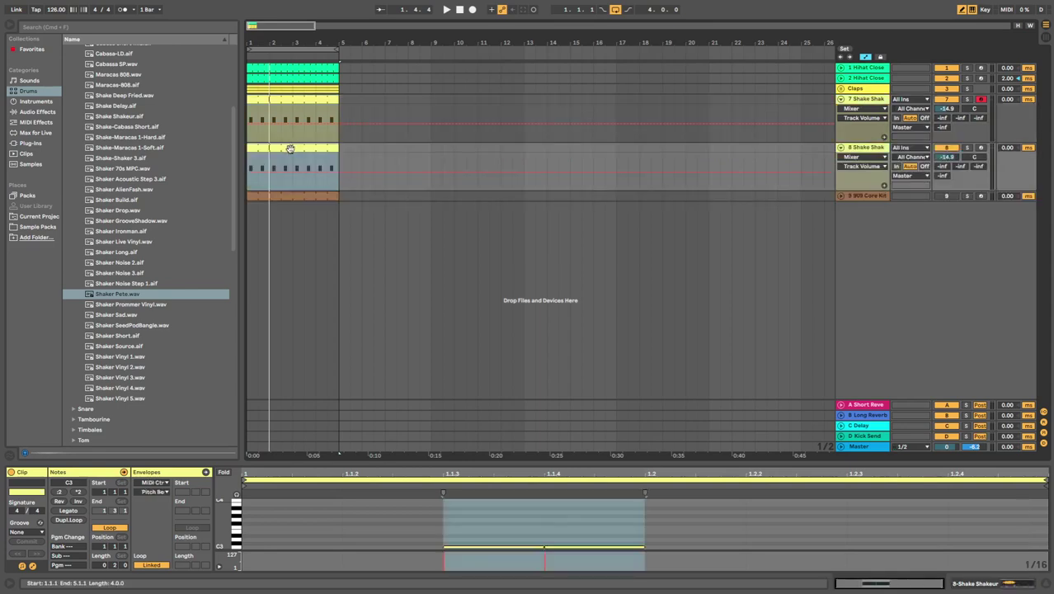
click(299, 544)
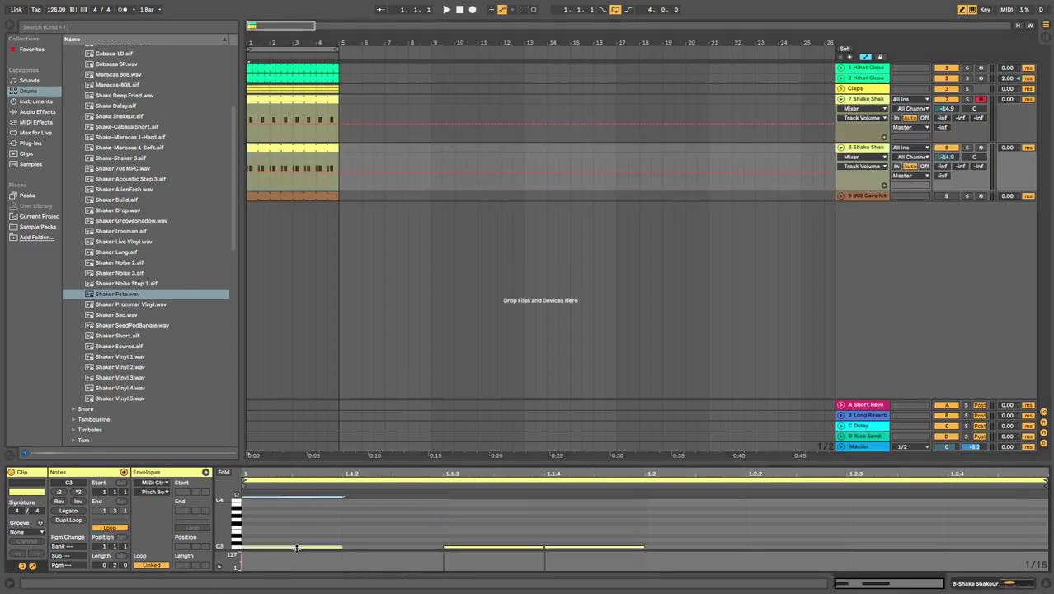
click(533, 545)
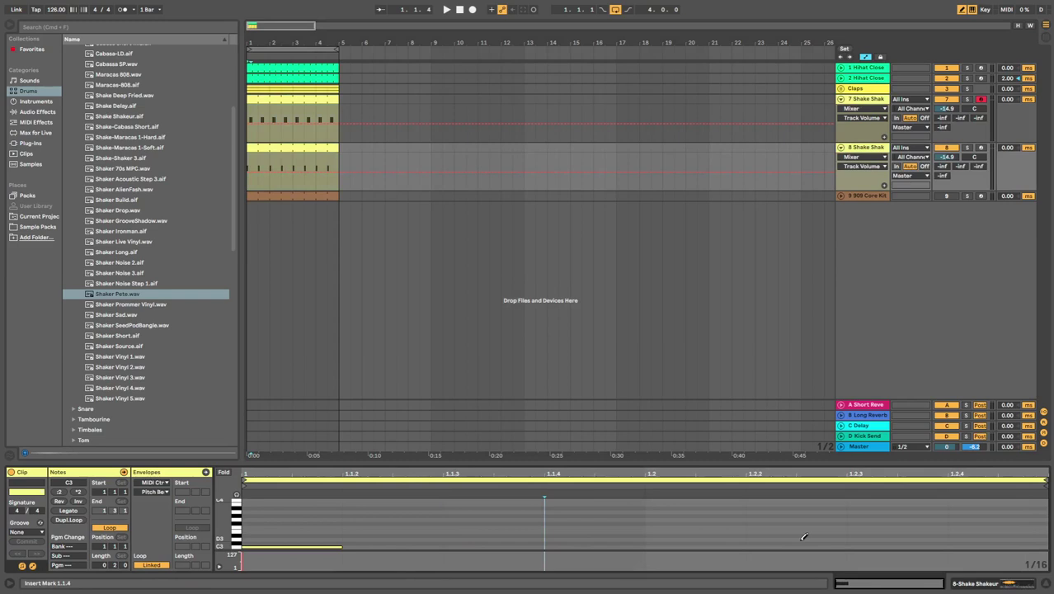
click(723, 550)
key(space)
Load Shaker Short.aif onto the duplicated shaker track and lower its volume to -24.4 dB
click(121, 315)
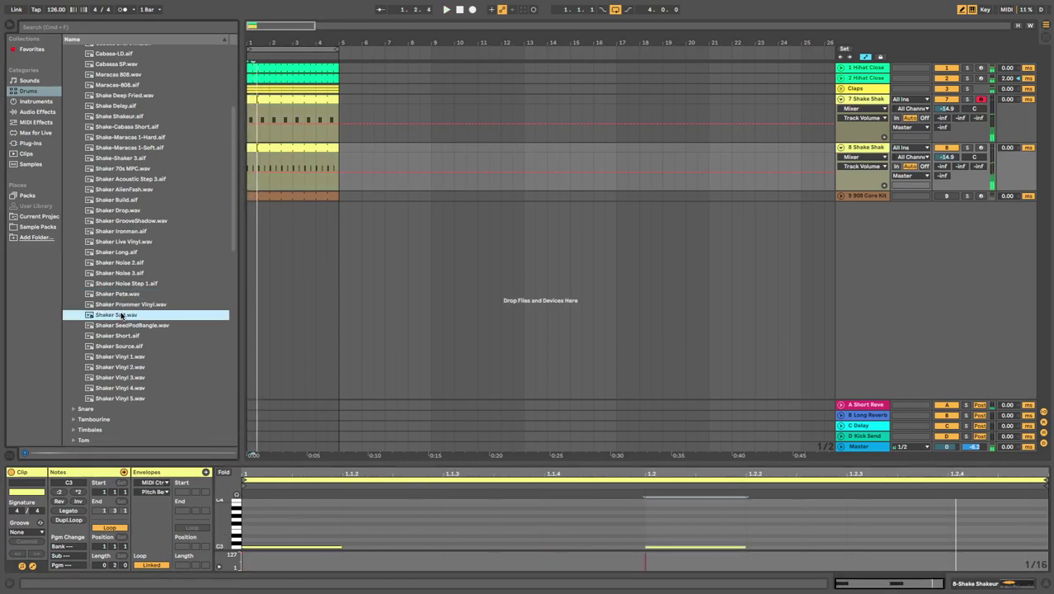
click(124, 337)
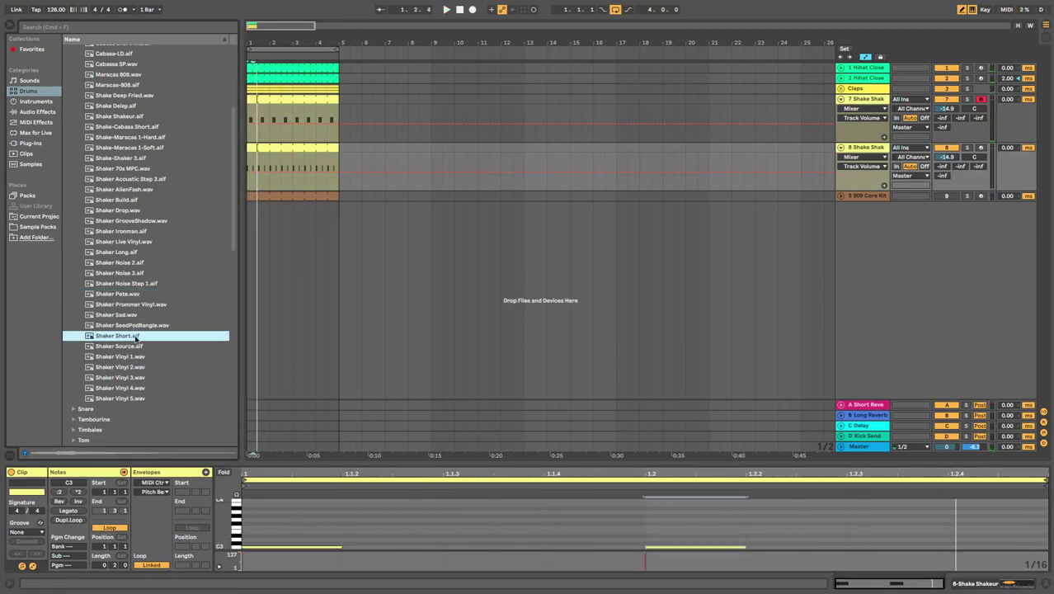
key(Return)
key(space)
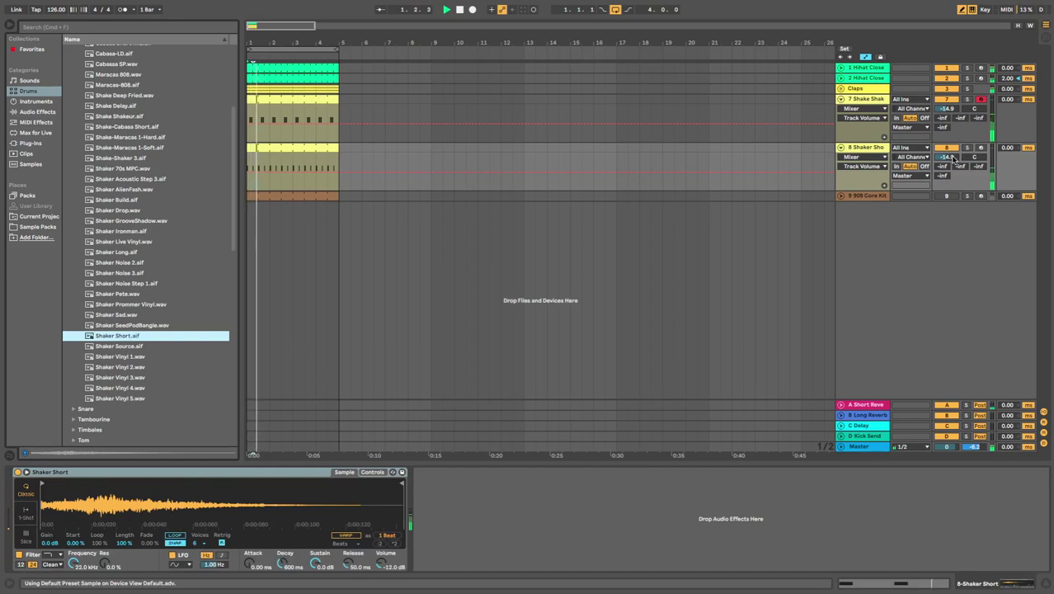
drag(946, 156, 946, 181)
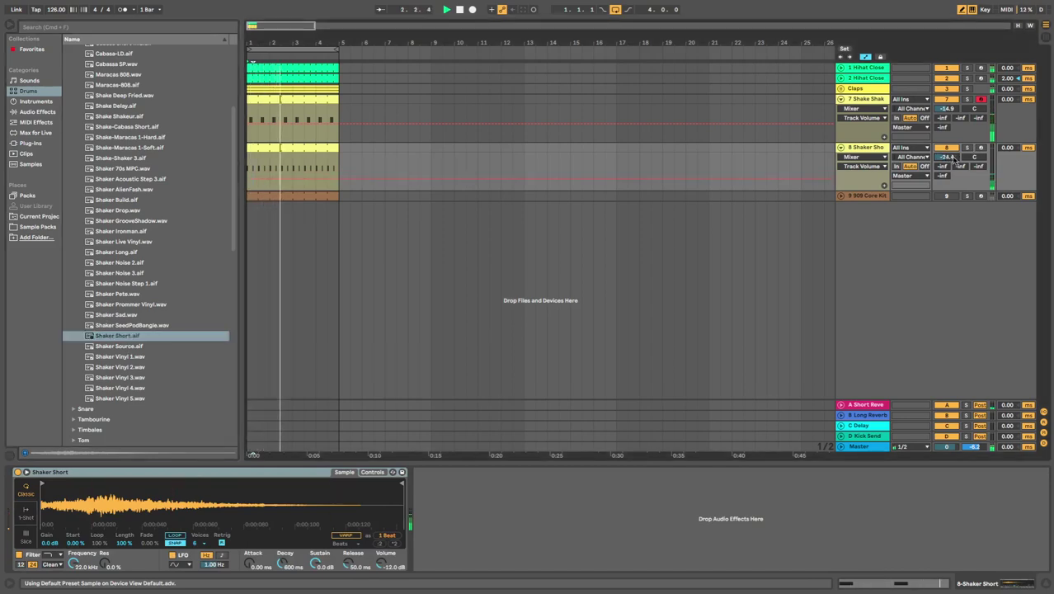
Duplicate the loop inside the Shaker Short clip so its pattern becomes one bar long, and play it
double_click(274, 147)
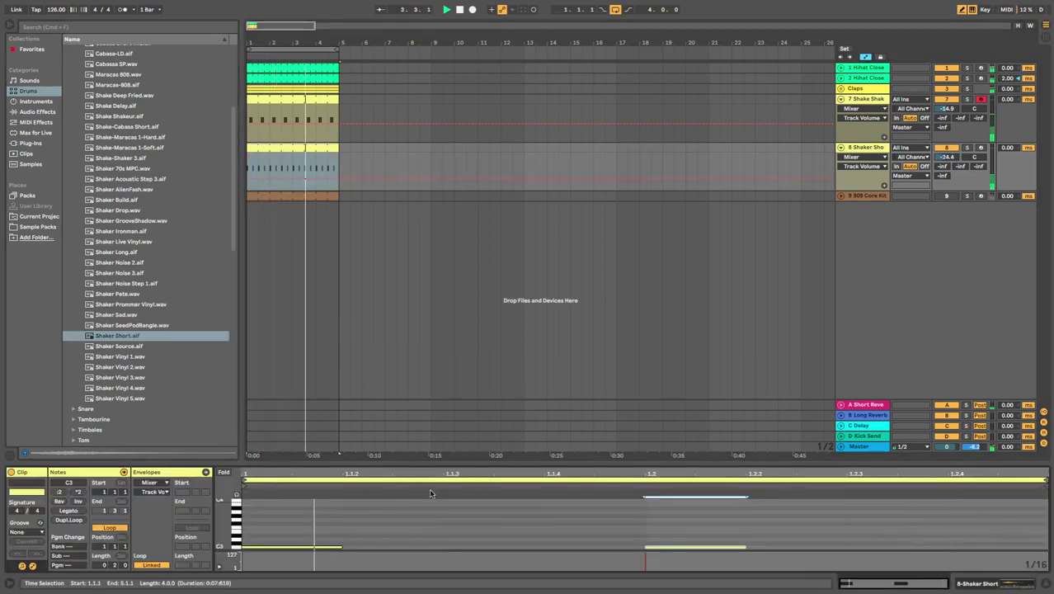
key(space)
click(78, 524)
key(space)
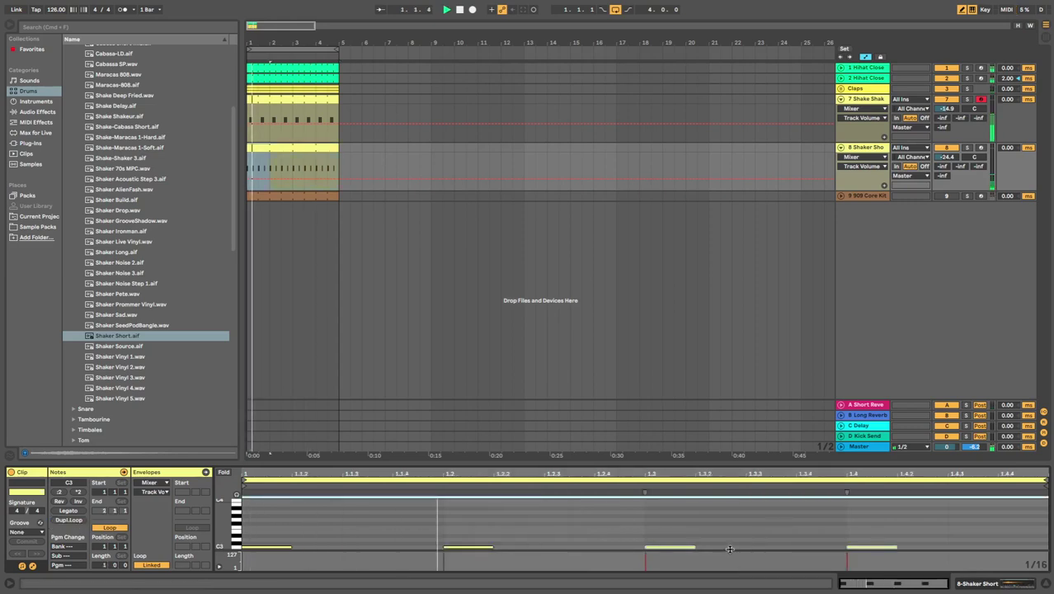
Add a sixteenth note on C3 at 1.3.2 in the Shaker Short clip with velocity 51 and play the loop
click(719, 545)
click(730, 545)
double_click(729, 546)
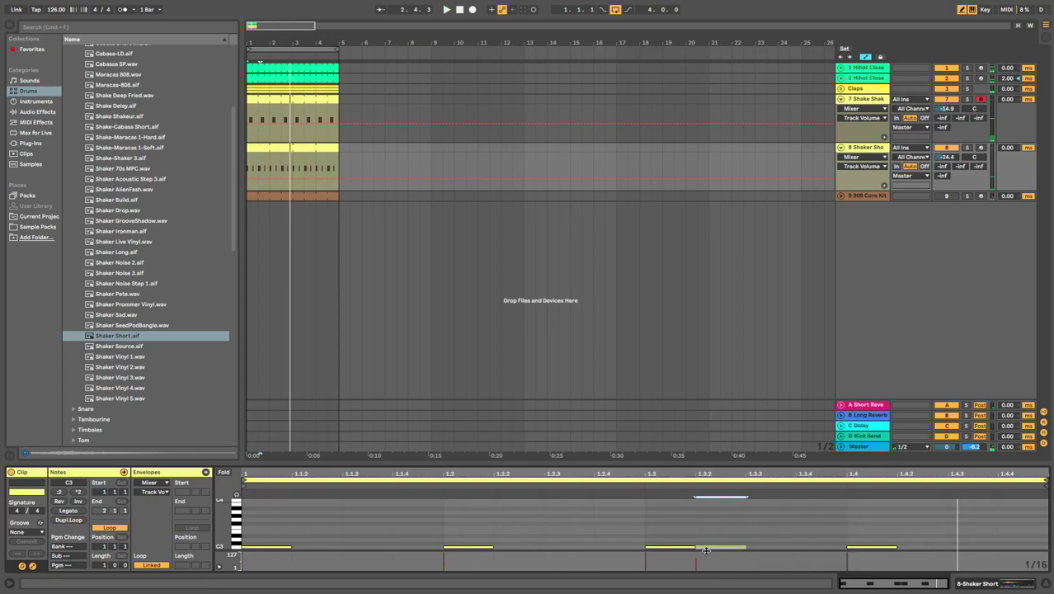
click(709, 547)
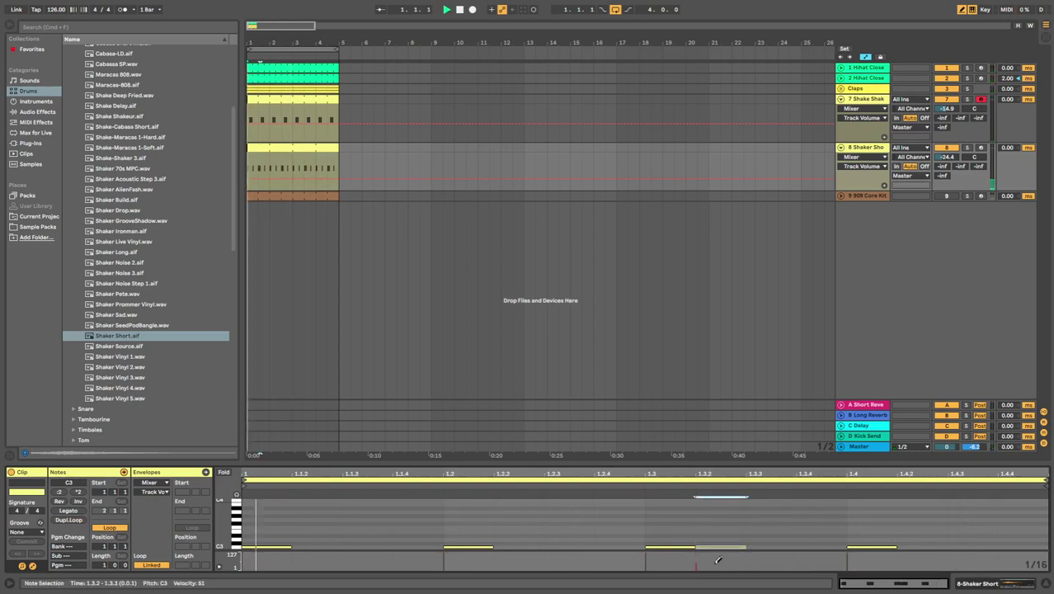
key(space)
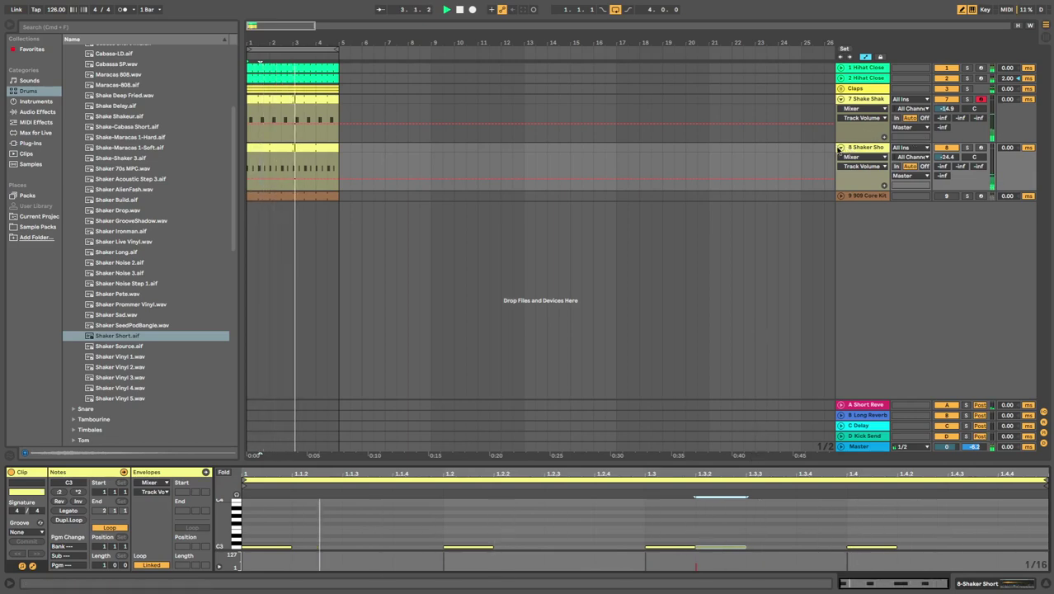
Fold the Shaker Short and Shake Shakeur tracks in the arrangement
click(840, 148)
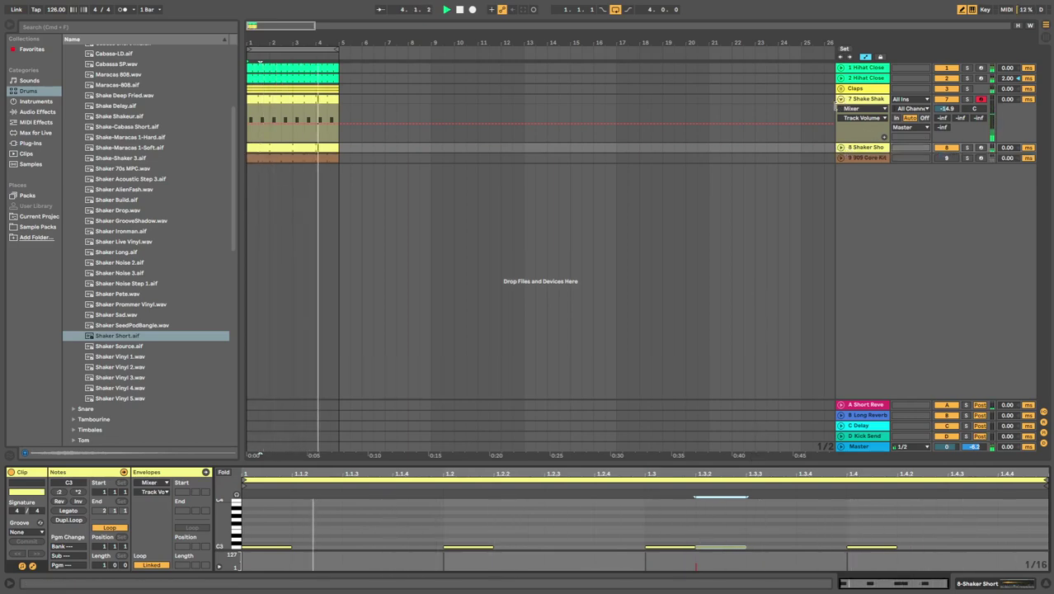
click(281, 261)
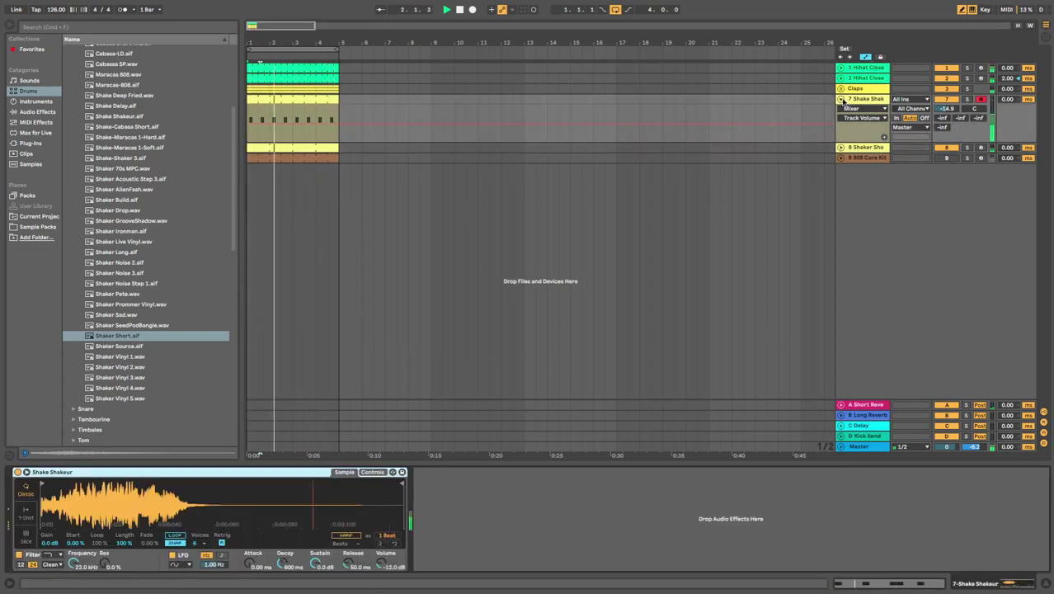
click(842, 99)
Collapse the Shaker samples in the drum library and open the Tambourine folder
scroll(120, 210, up, 5)
click(120, 214)
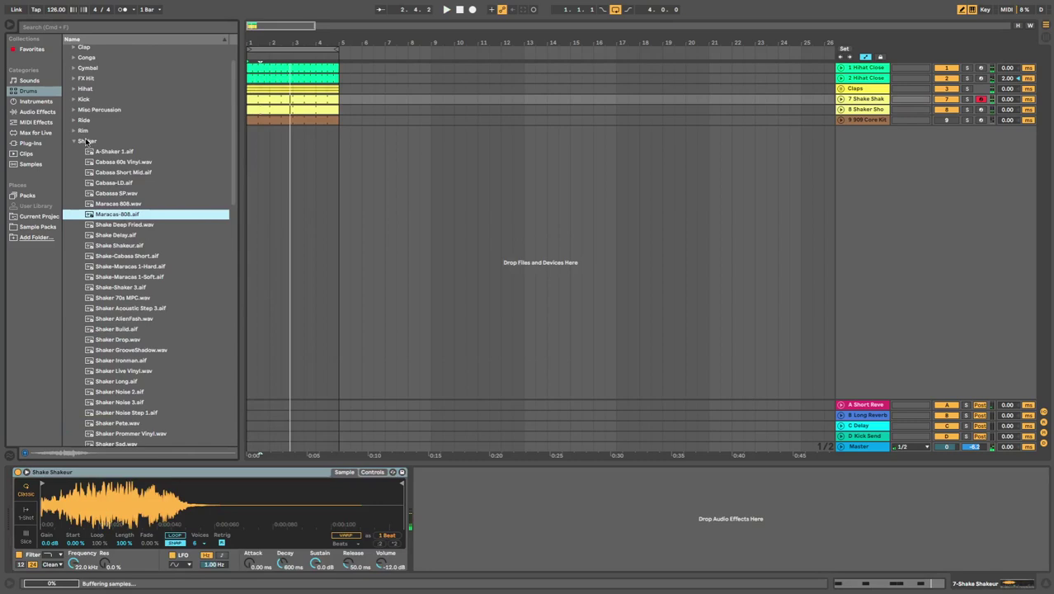
click(85, 141)
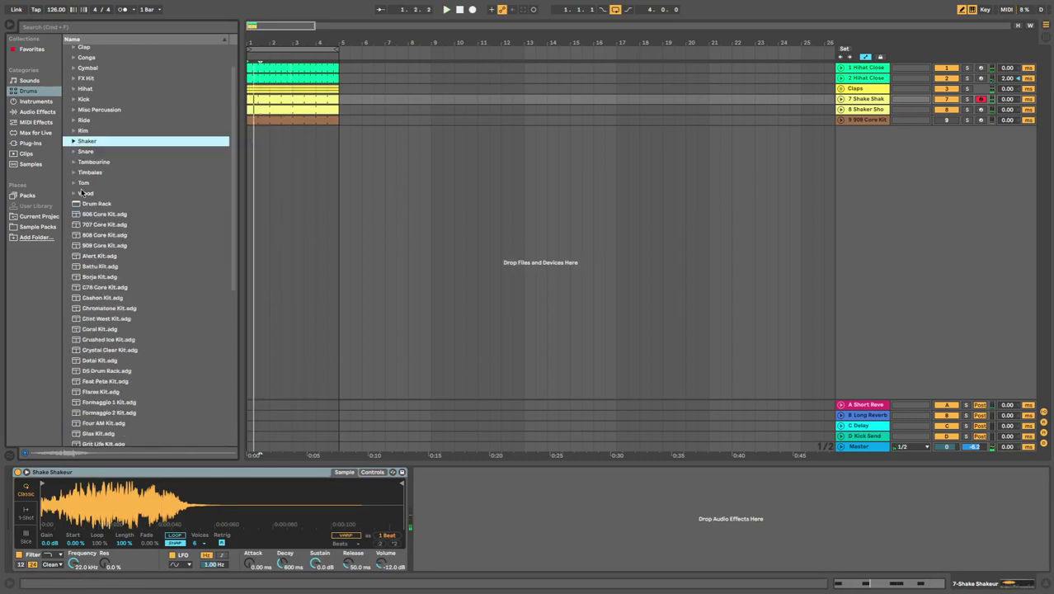
click(78, 162)
Audition the tambourine samples, comparing Tambourine Shake.aif, Tambo Source.wav, Tambo Bang.wav, Tambo Jiggy.wav and Tambo Chop.wav
click(113, 235)
click(128, 339)
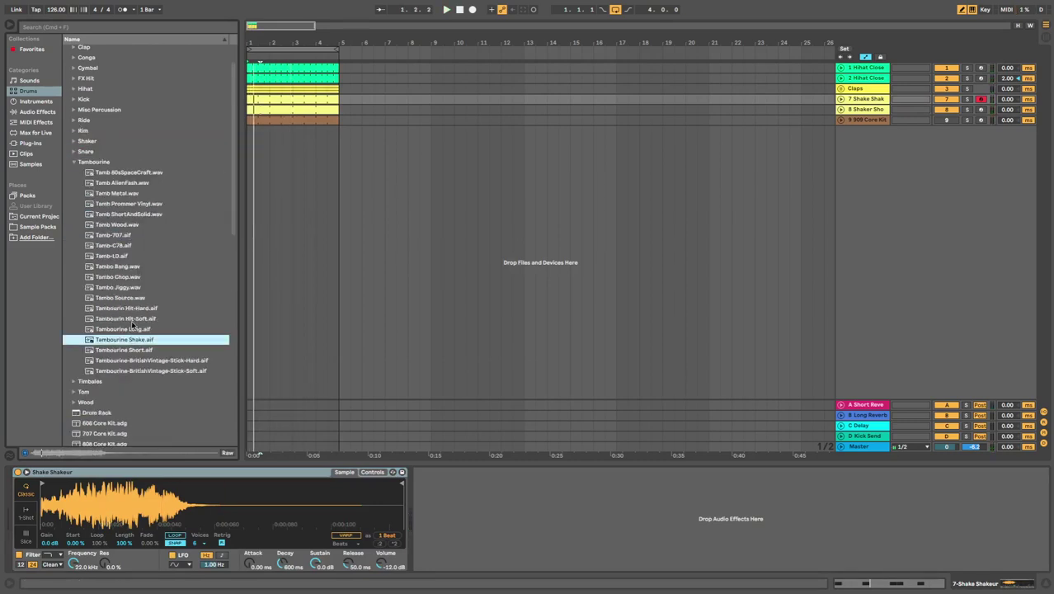
click(132, 330)
click(132, 319)
click(132, 308)
click(132, 297)
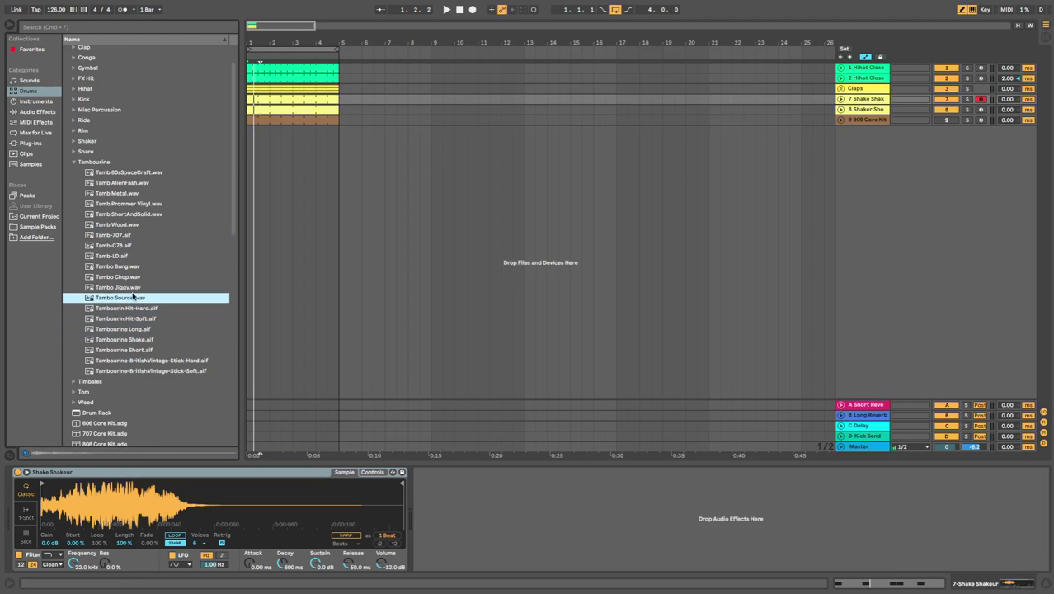
click(133, 267)
click(132, 278)
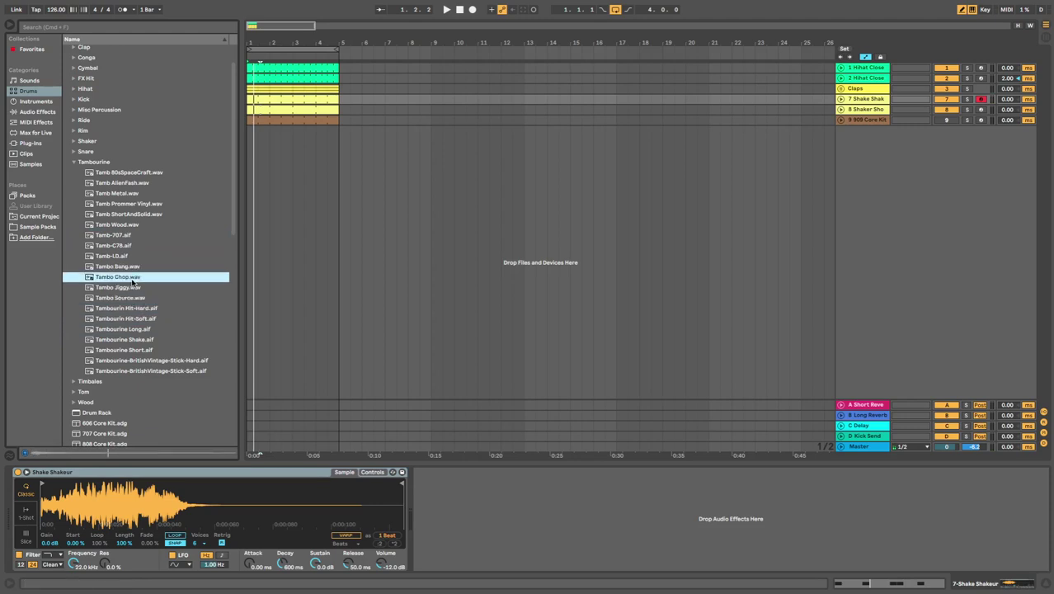
click(129, 288)
click(132, 277)
Duplicate the Shaker Short track and load Tambo Chop.wav onto the copy
click(869, 111)
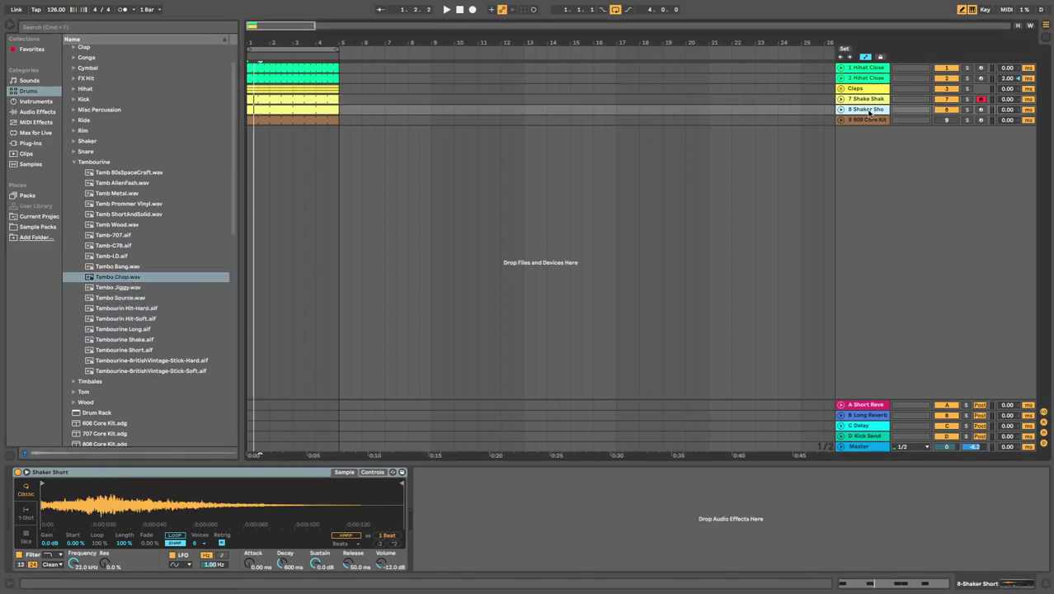
key(super+d)
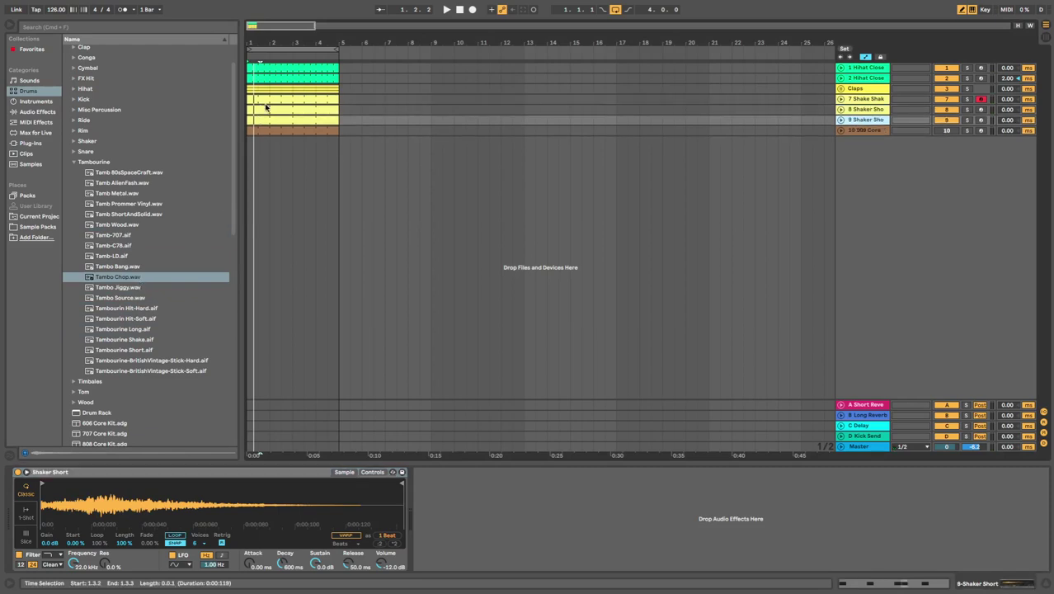
click(283, 121)
click(124, 276)
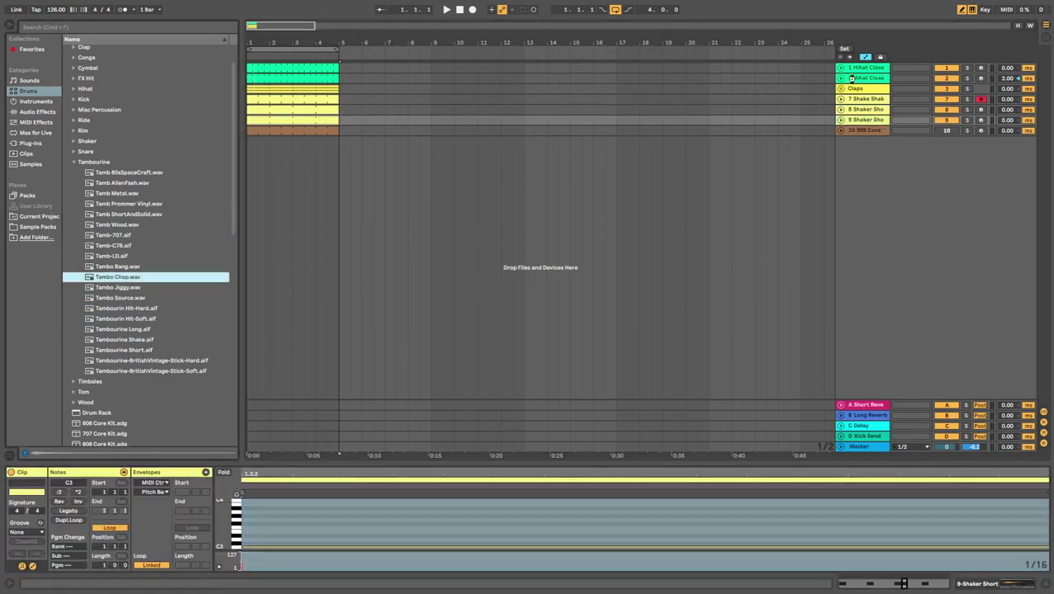
key(Return)
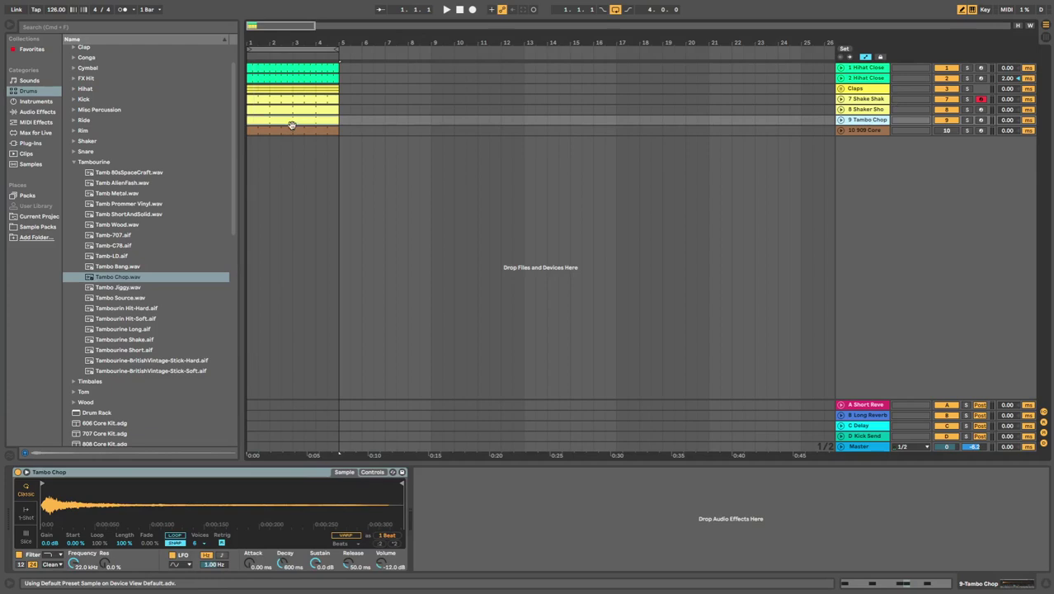
In the Tambo Chop clip, delete the note at 1.1.1 and draw sixteenth notes on C3 at 1.1.3 and 1.1.4
click(292, 127)
double_click(285, 122)
key(space)
key(space)
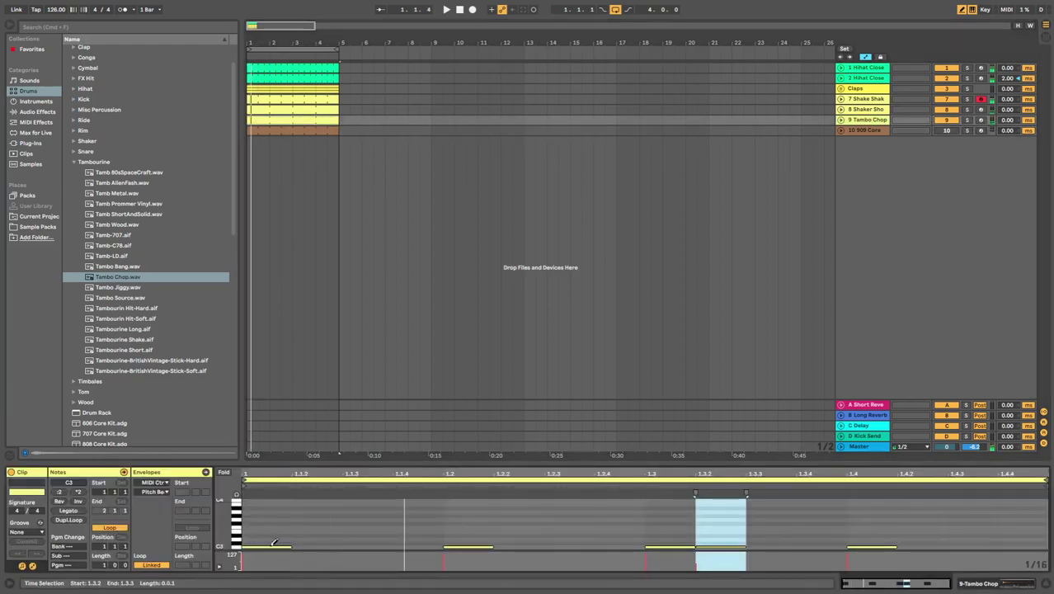
click(273, 546)
key(space)
key(space)
drag(368, 546, 413, 521)
key(space)
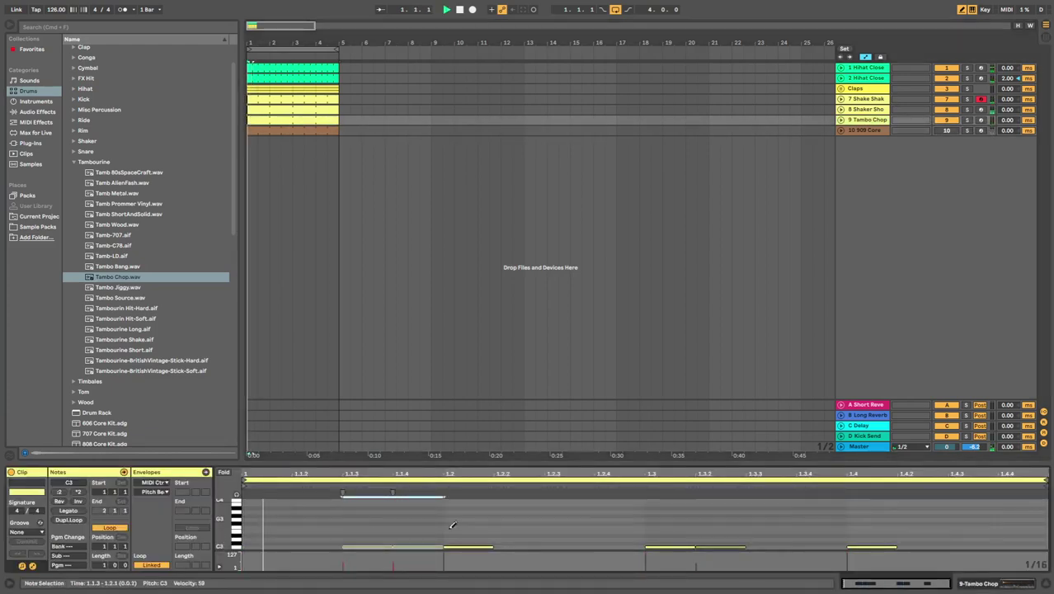
Rearrange the Tambo Chop clip into pairs of sixteenth notes on C3 at the second and third sixteenths of all four beats
click(372, 545)
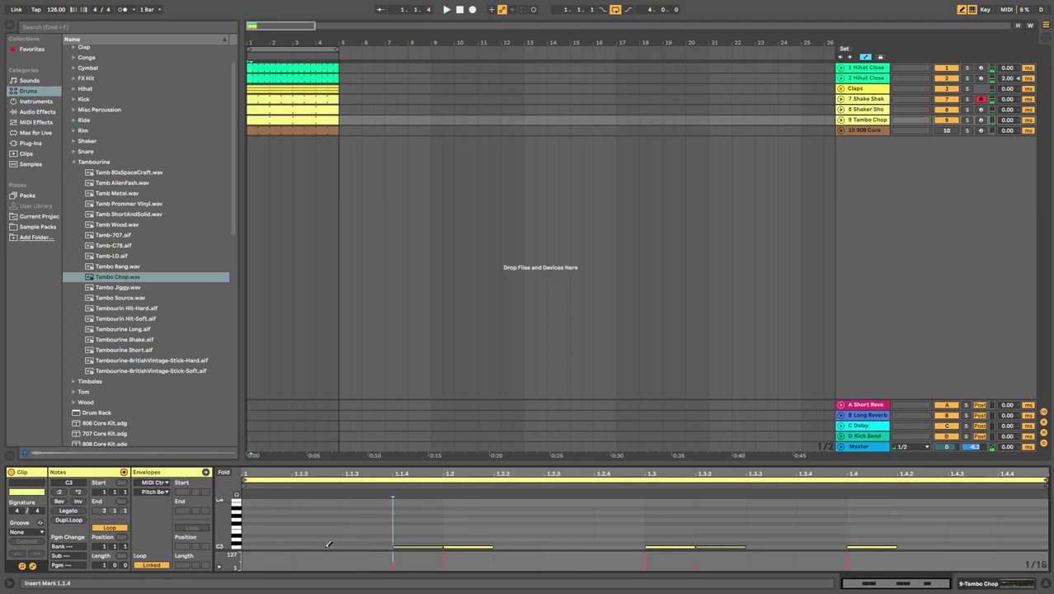
drag(374, 491, 374, 464)
key(space)
click(419, 545)
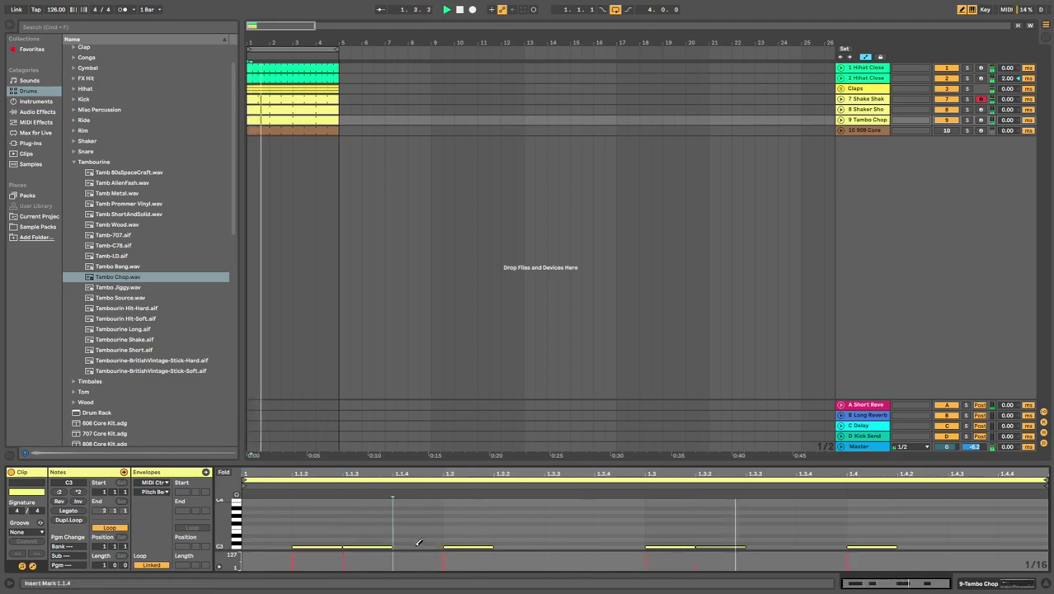
key(space)
key(space)
drag(474, 549, 525, 544)
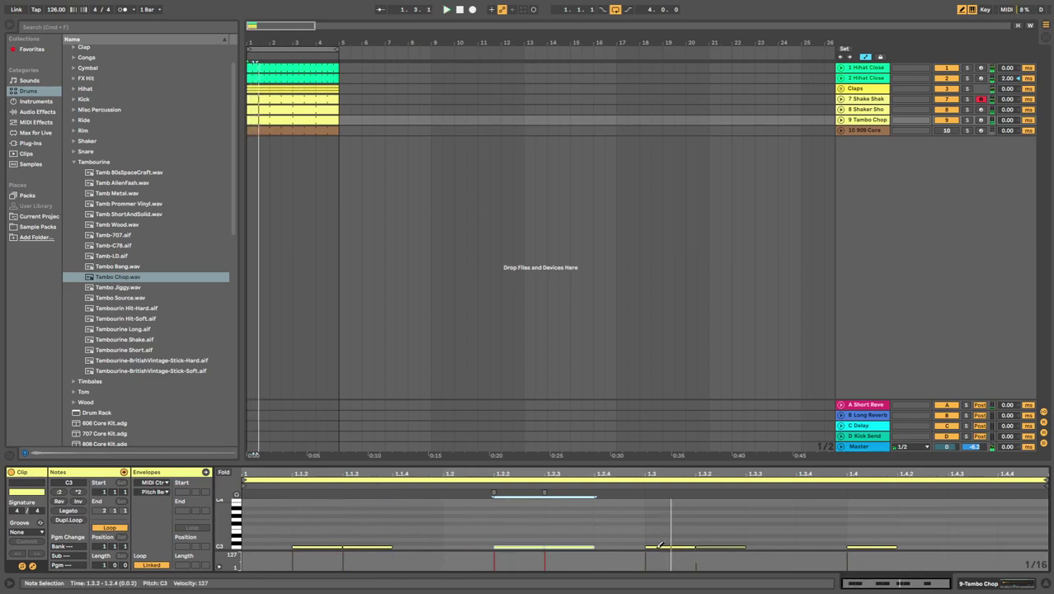
drag(660, 546, 709, 546)
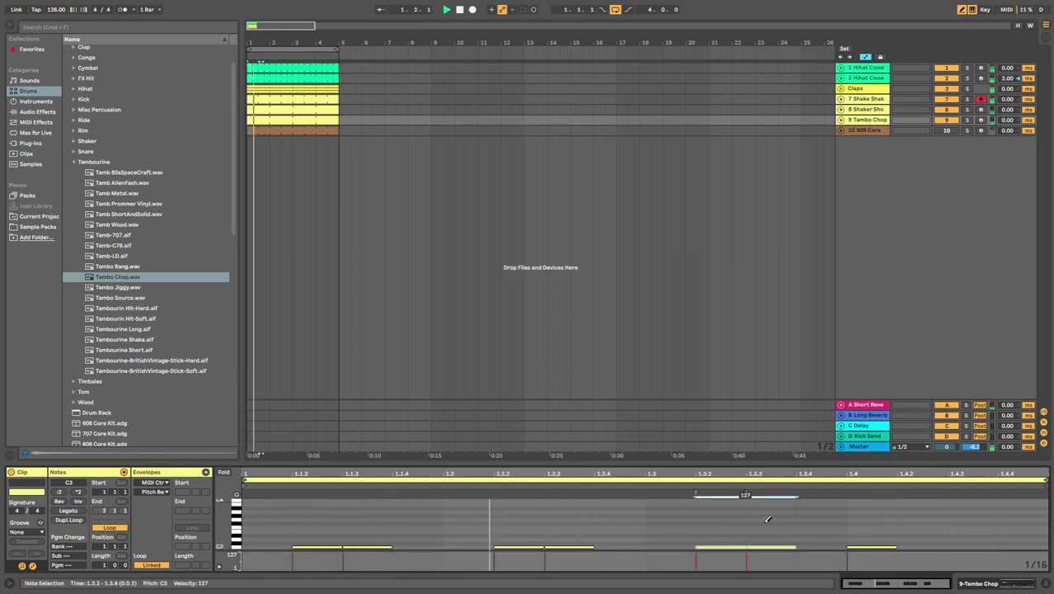
double_click(880, 541)
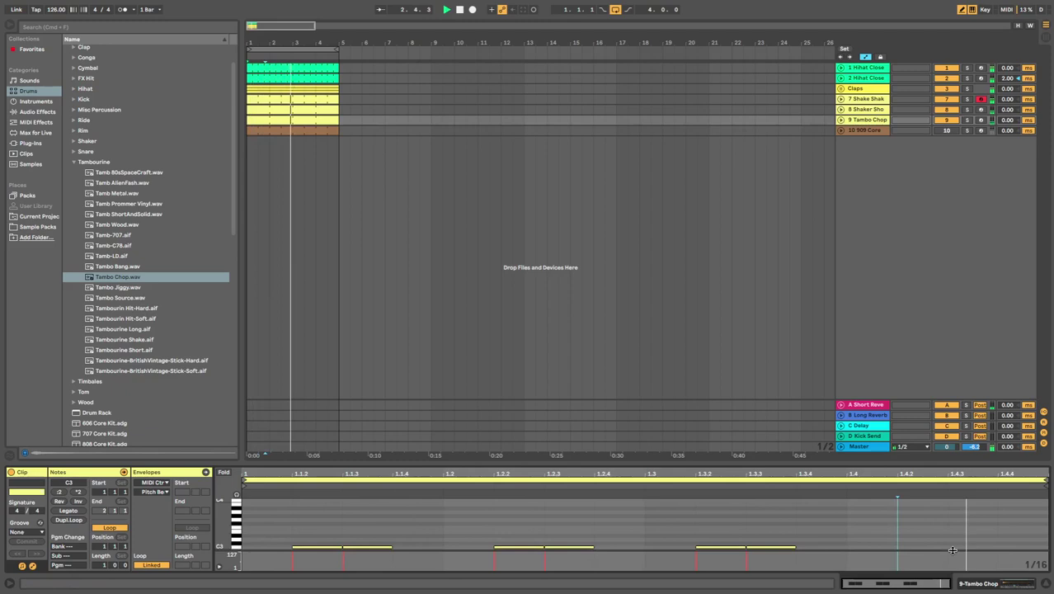
key(super+v)
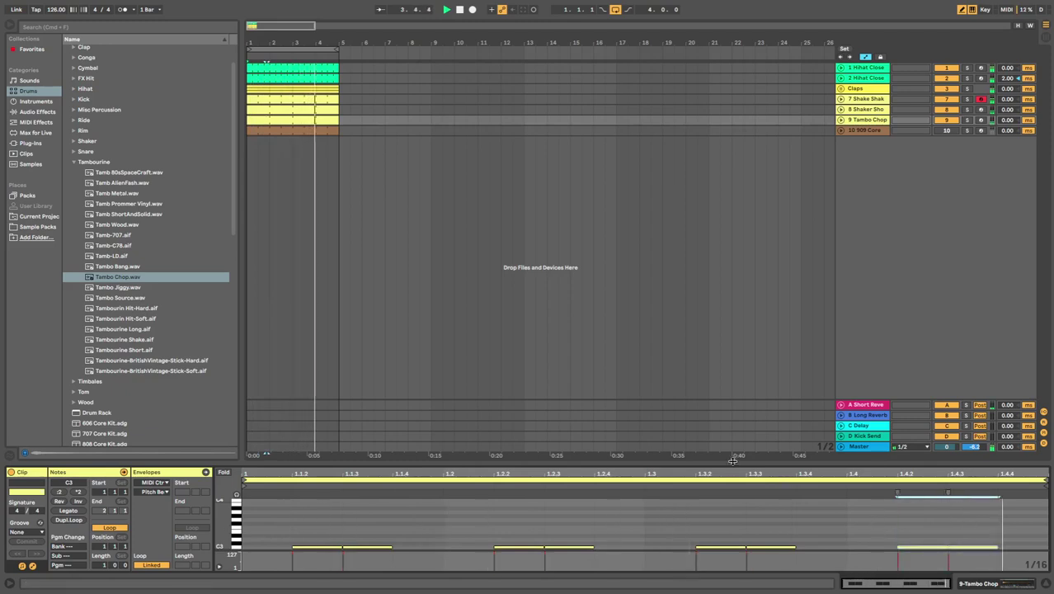
Show the Tambo Chop track's device chain, unfold the track and set its volume to -23.2 dB
drag(733, 461, 734, 577)
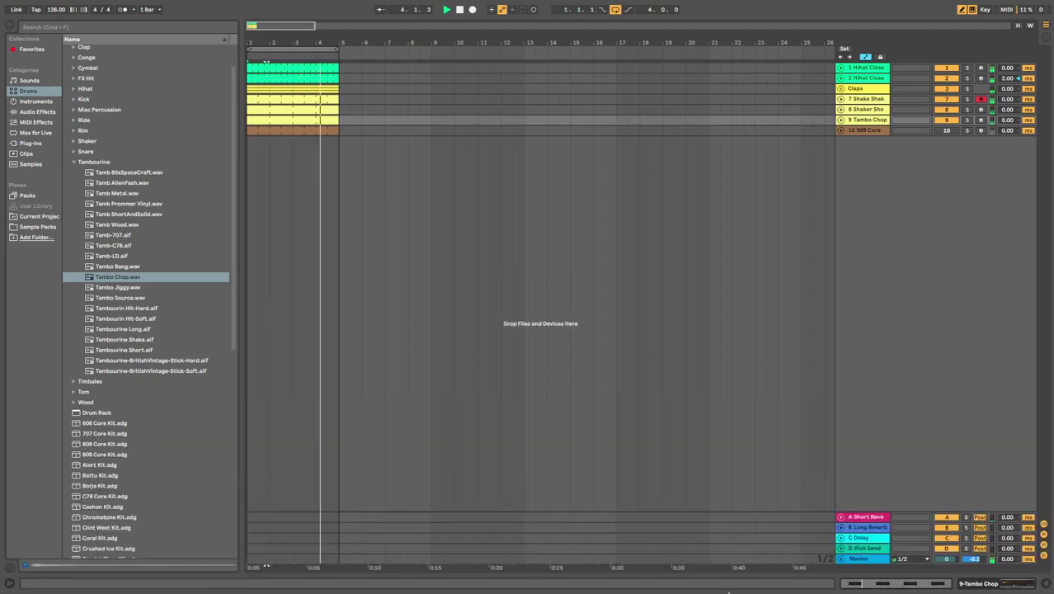
double_click(883, 120)
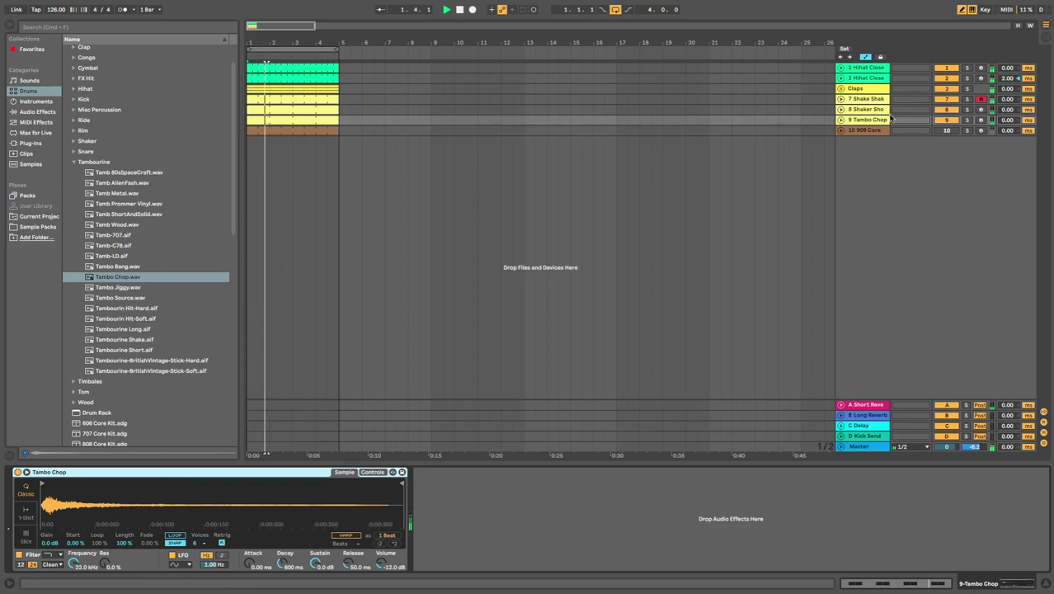
click(842, 119)
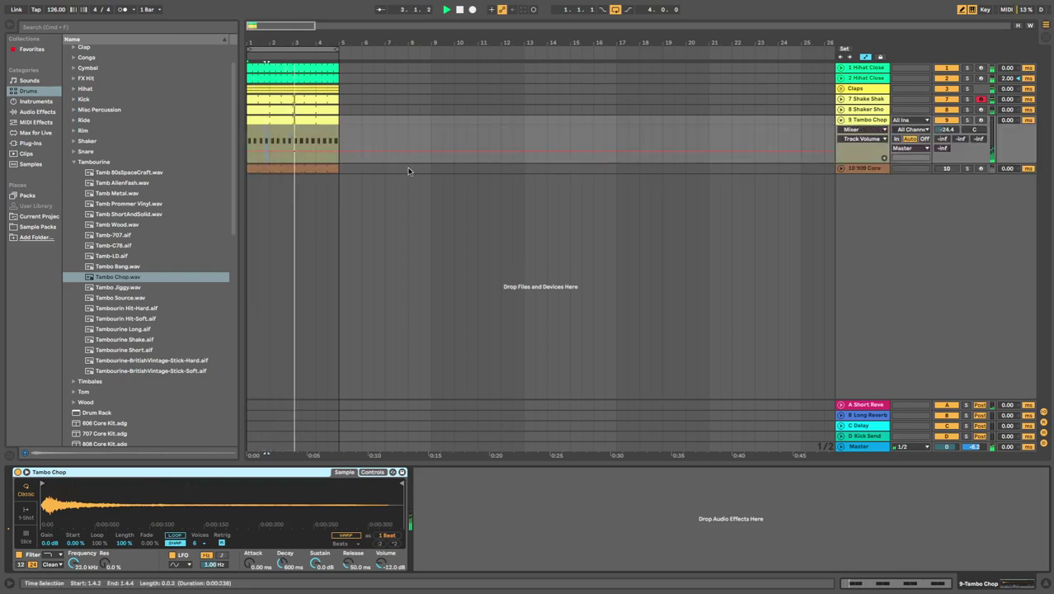
drag(947, 130, 947, 121)
click(878, 121)
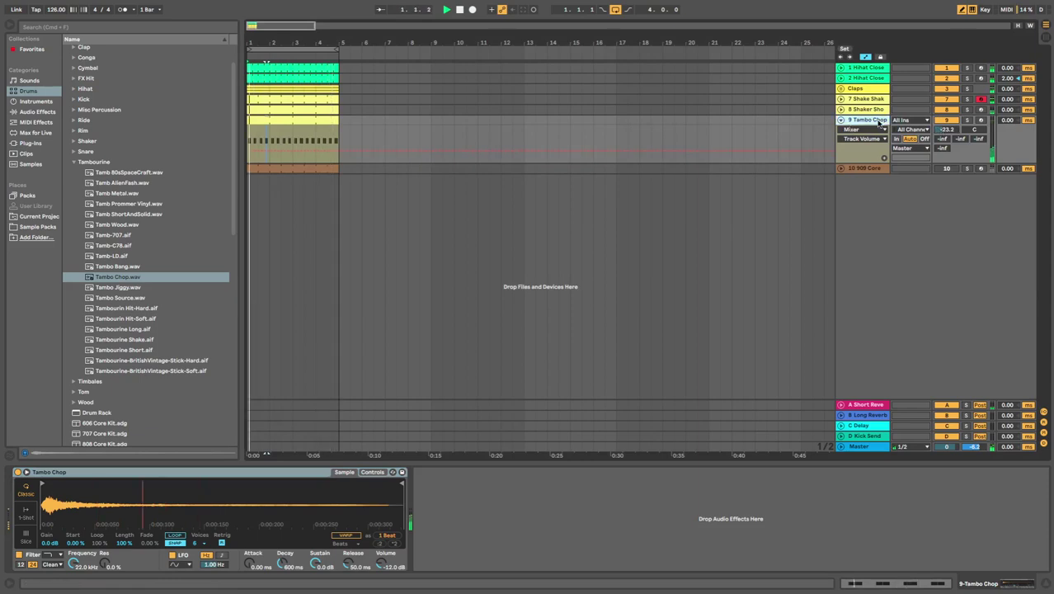
Add EQ Eight after the Tambo Chop sampler and low-cut the sound at 346 Hz with band 1
click(33, 100)
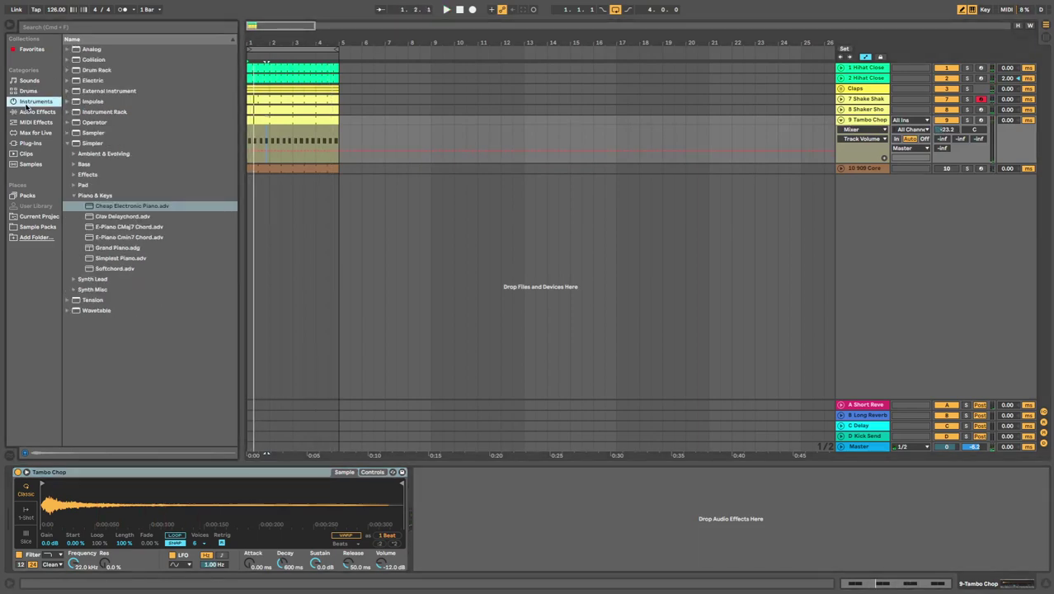
click(34, 112)
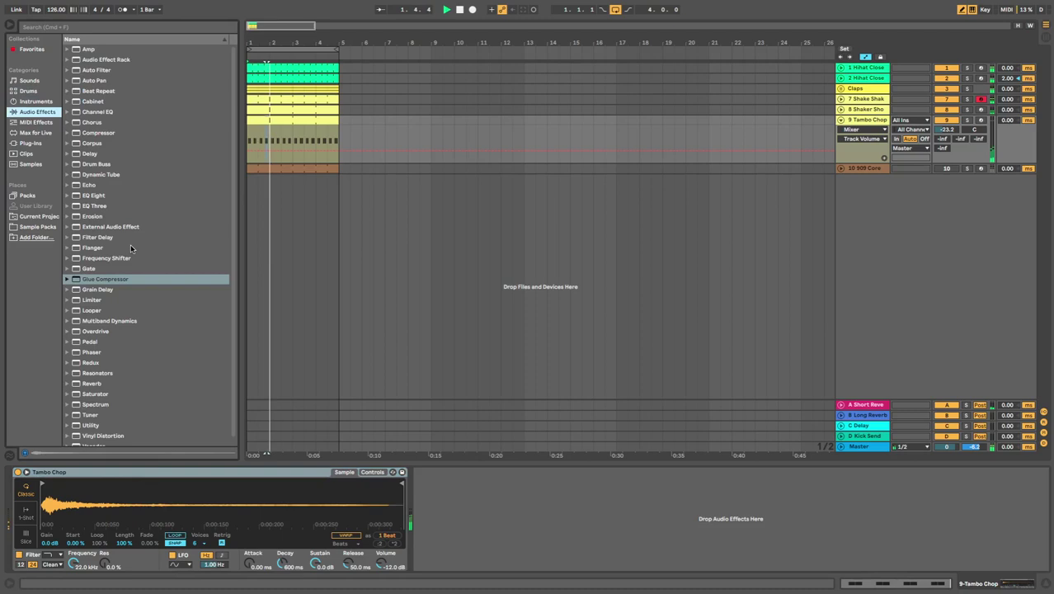
click(107, 195)
drag(526, 566, 525, 564)
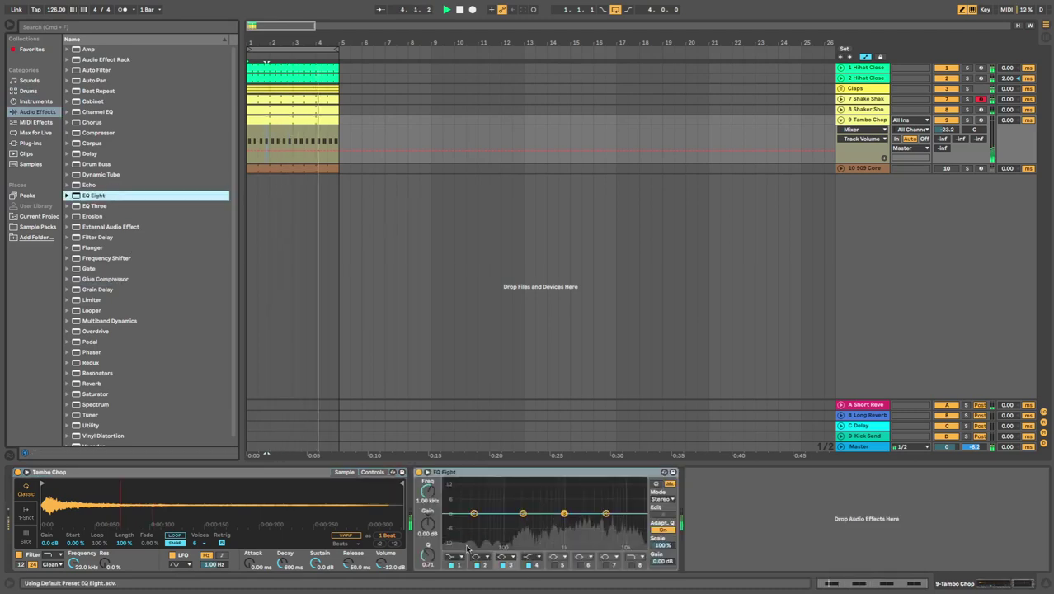
mouse_move(421, 499)
mouse_down()
mouse_move(421, 475)
mouse_move(420, 488)
mouse_up()
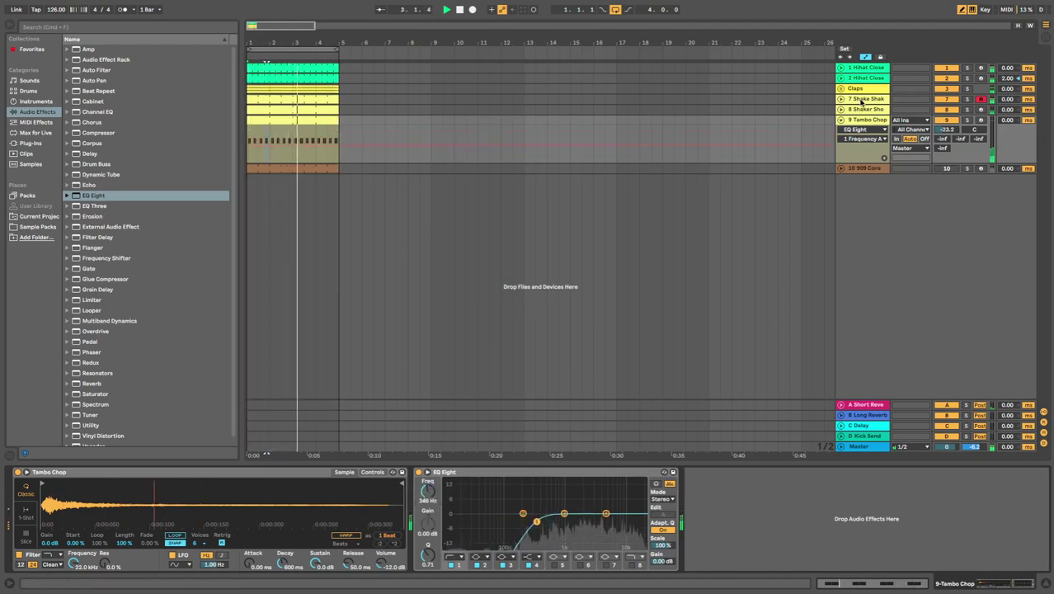
Add Auto Pan after the EQ, with a tempo-synced rate of 1/12 and an amount of 50%
scroll(103, 355, down, 1)
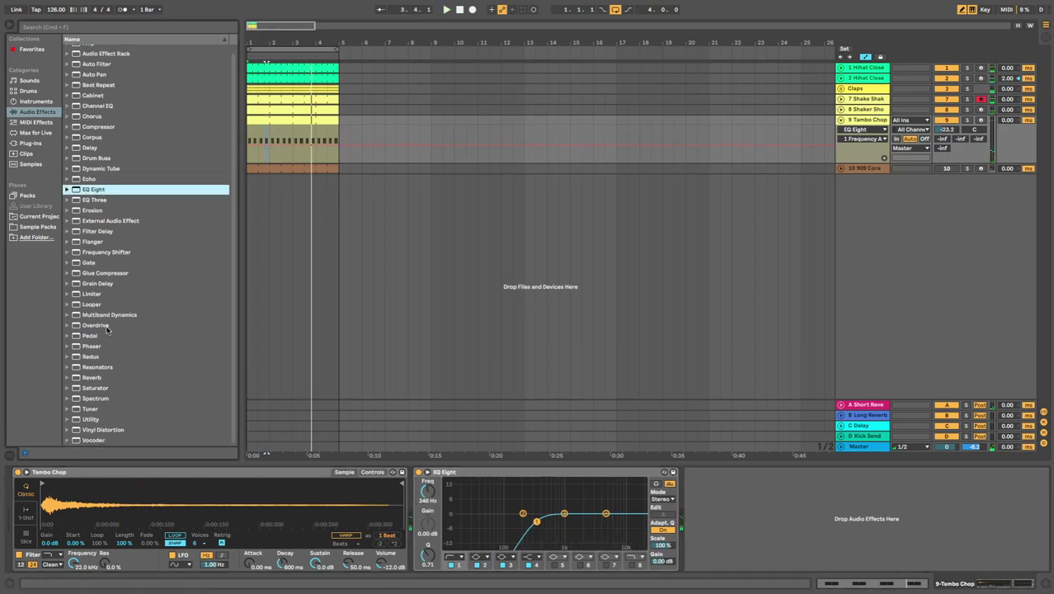
scroll(111, 164, up, 1)
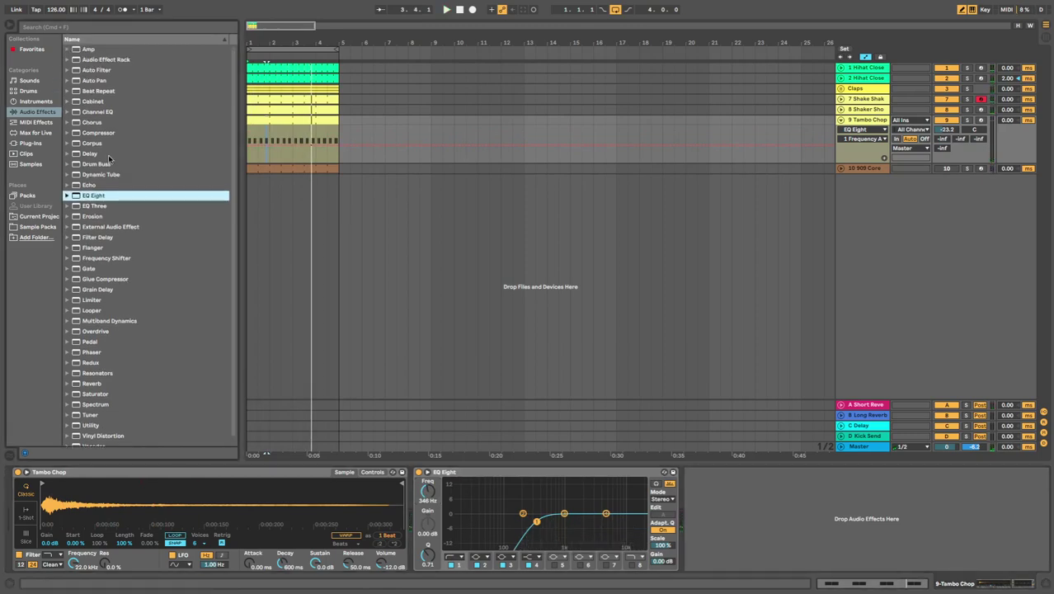
click(105, 80)
drag(723, 476, 725, 477)
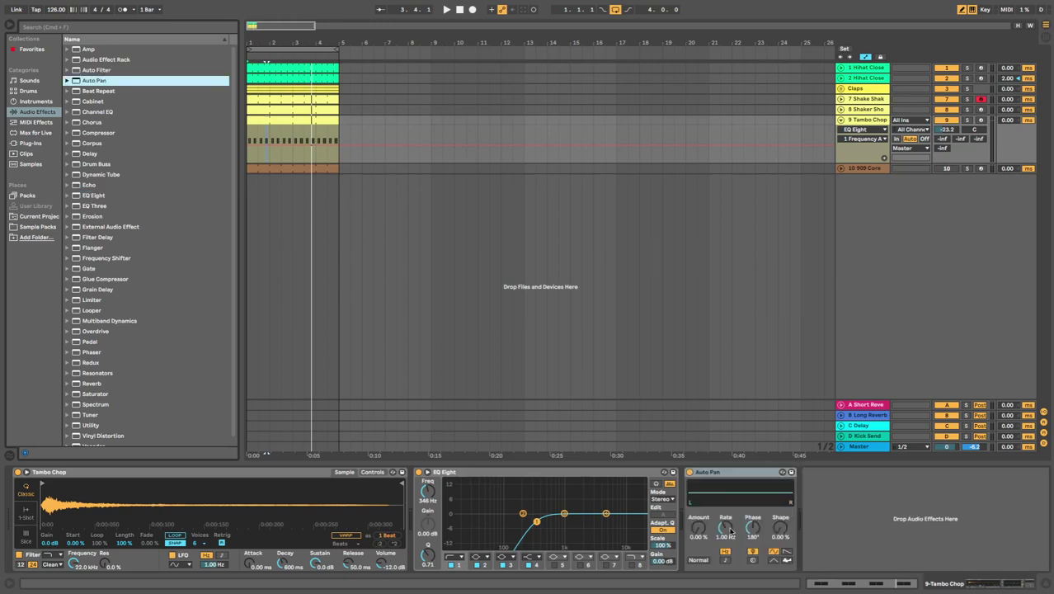
click(727, 559)
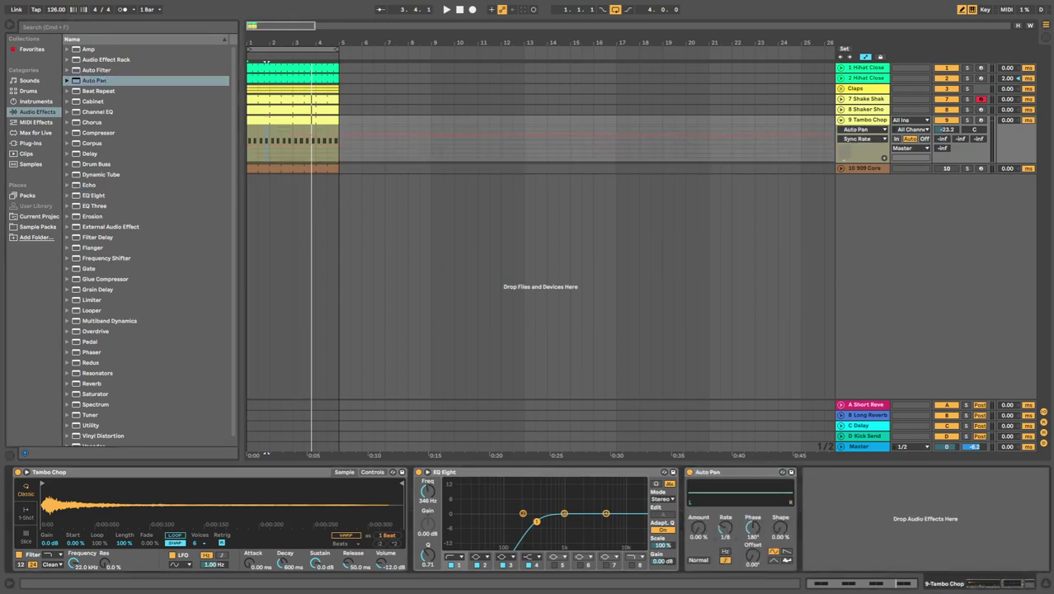
key(space)
drag(695, 533, 694, 450)
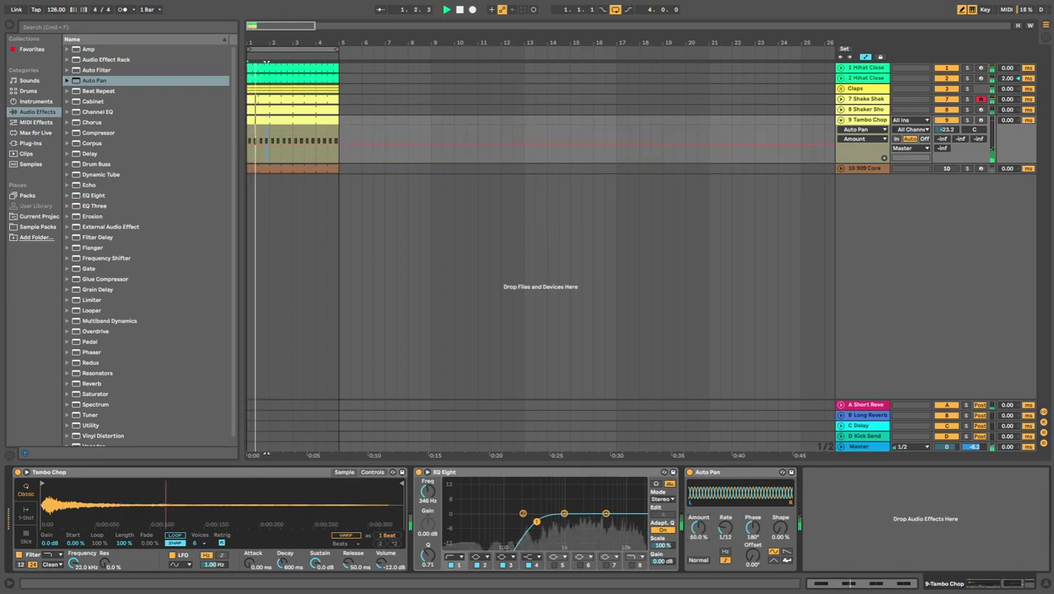
Thin out the Tambo Chop clip by deleting the notes at 1.1.3, 1.2.2, 1.2.3 and 1.4.3
double_click(289, 114)
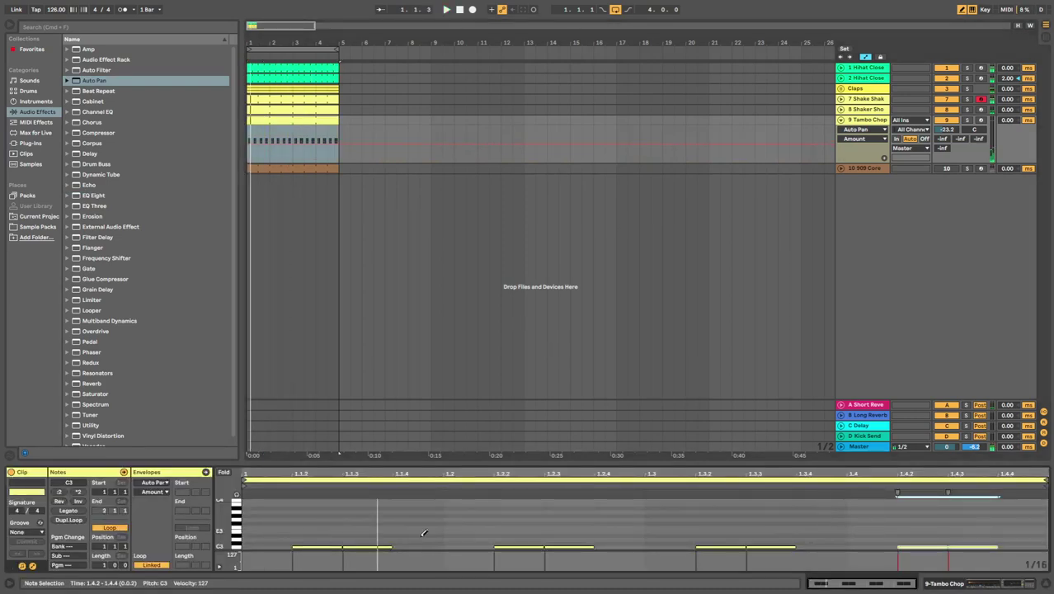
click(393, 536)
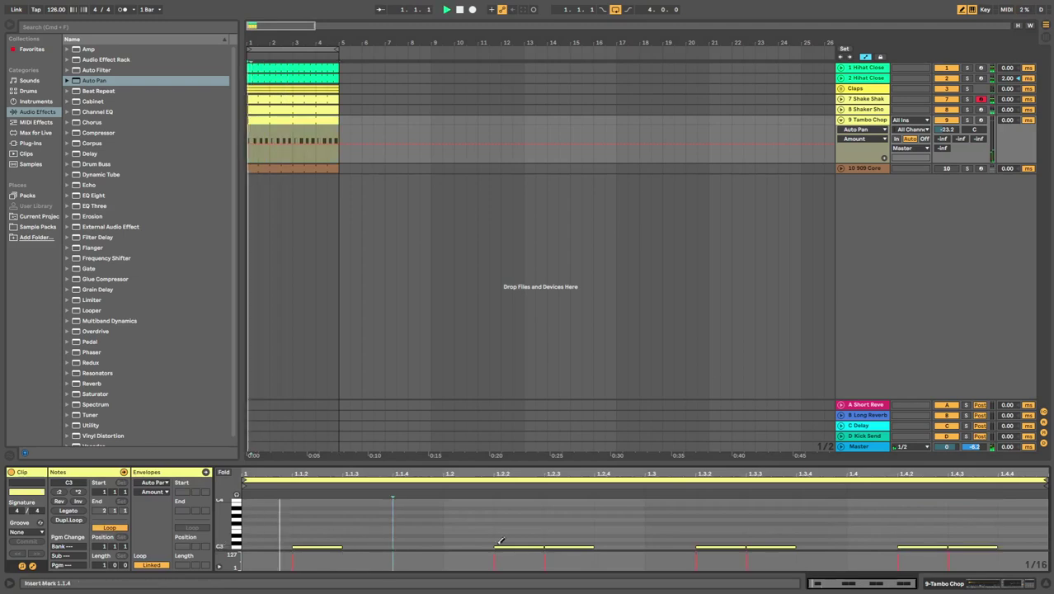
click(595, 541)
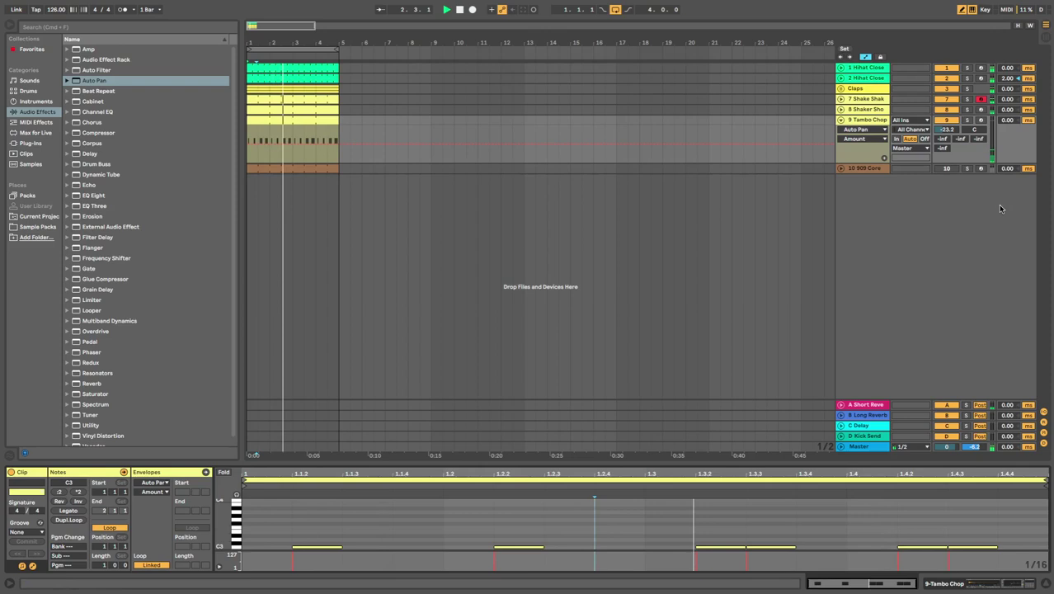
double_click(527, 545)
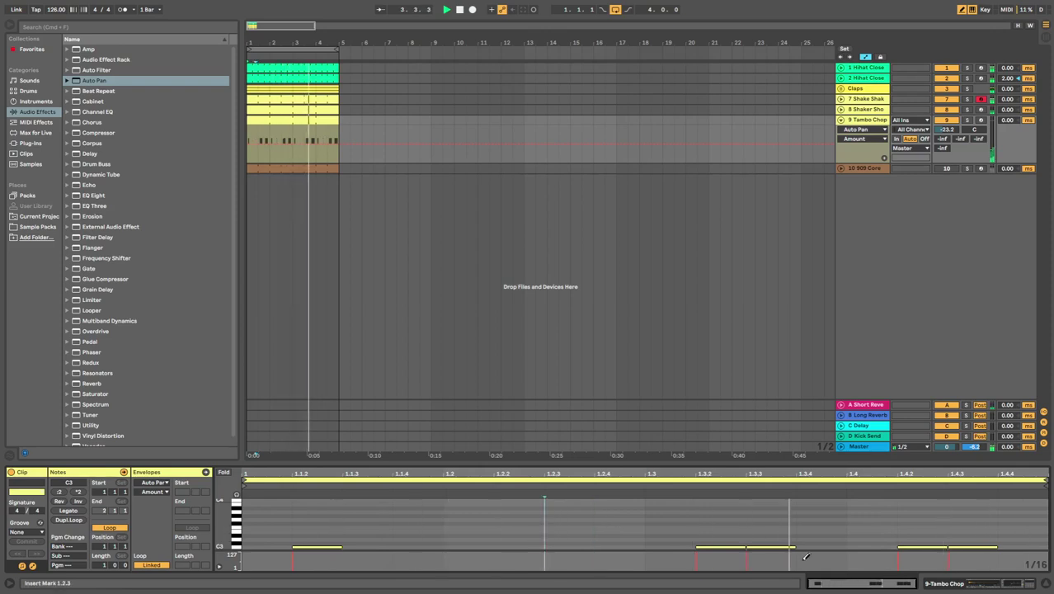
double_click(988, 545)
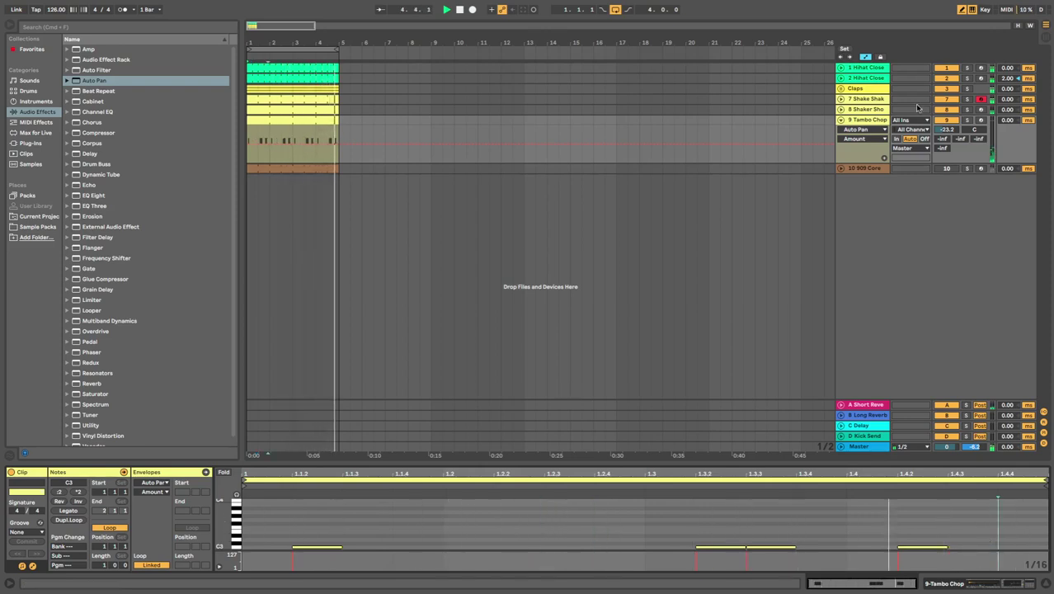
Set the Tambo Chop track volume to -17.6 dB and unfold both shaker tracks to compare levels
drag(947, 129, 946, 110)
click(841, 109)
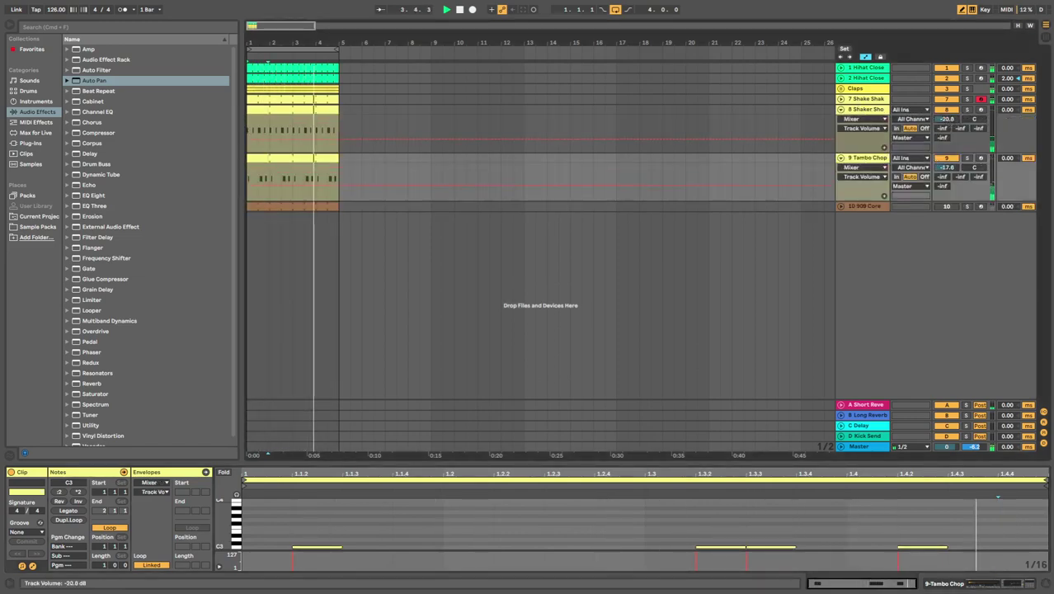
click(841, 99)
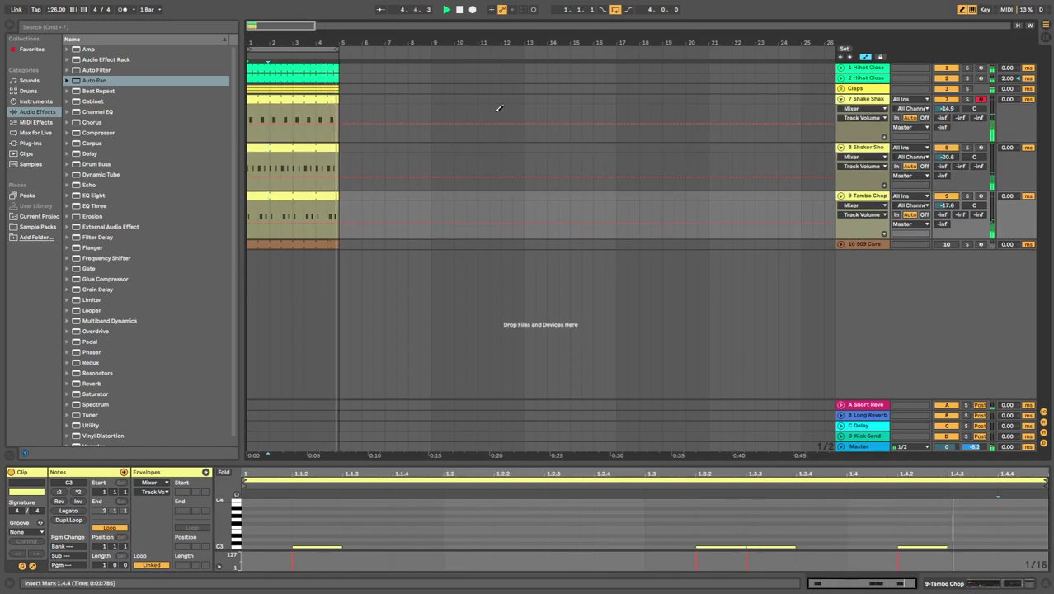
Fold the Tambo Chop track and duplicate it
click(841, 196)
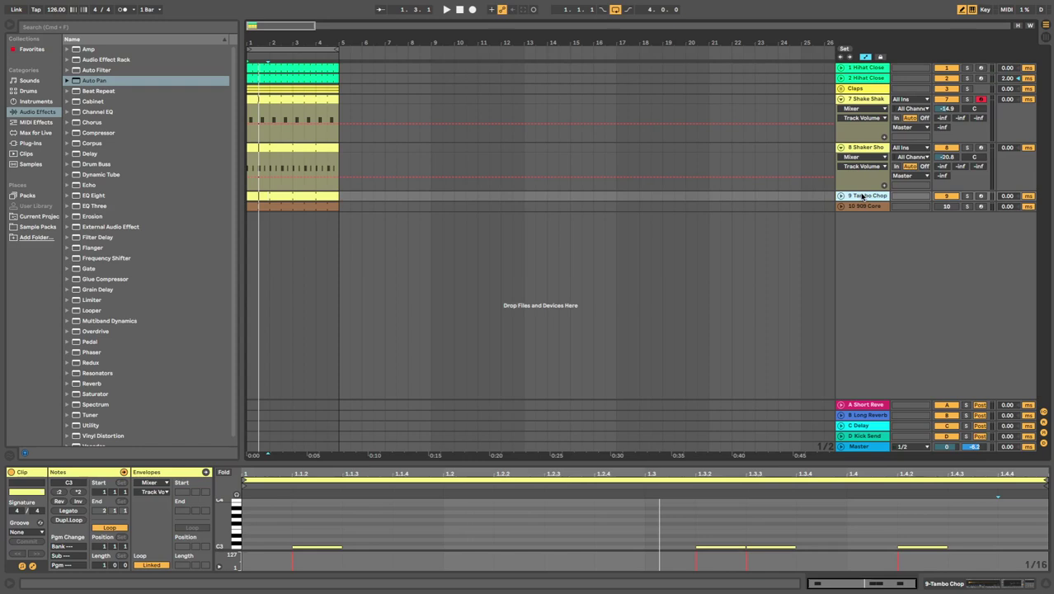
key(super+shift+t)
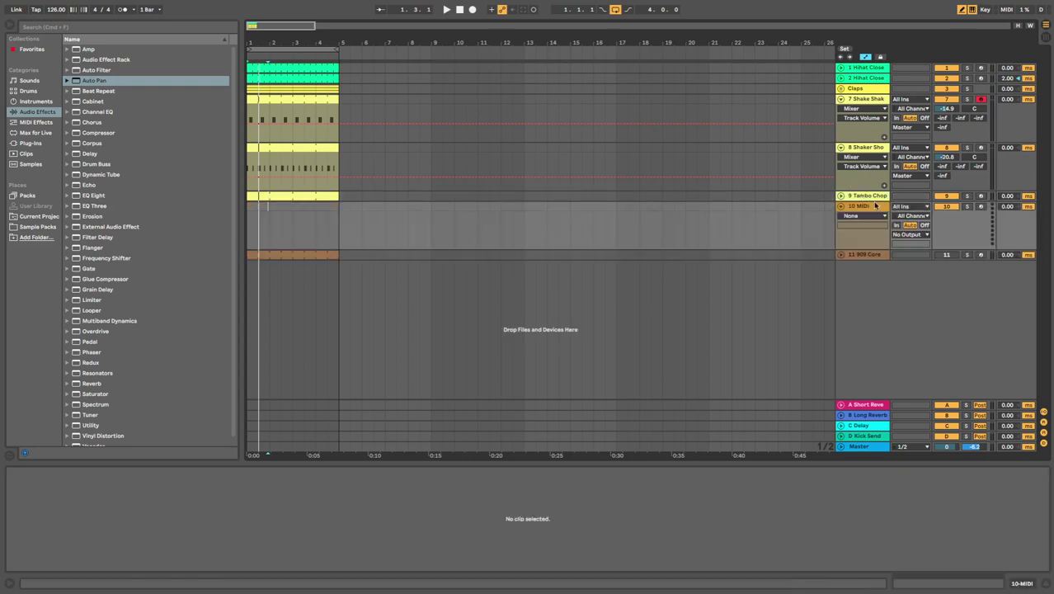
key(super+z)
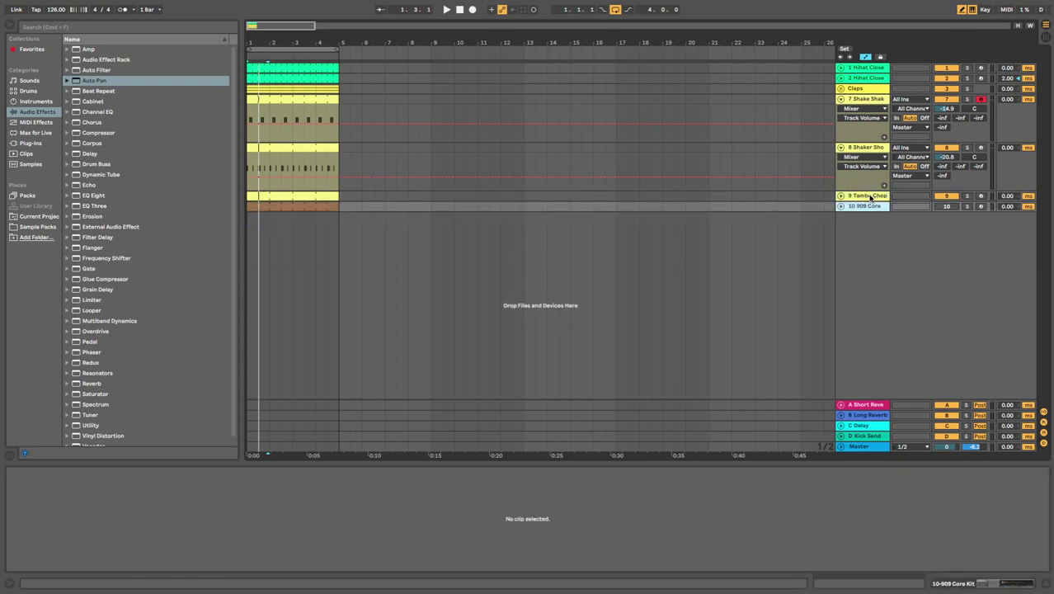
key(super+d)
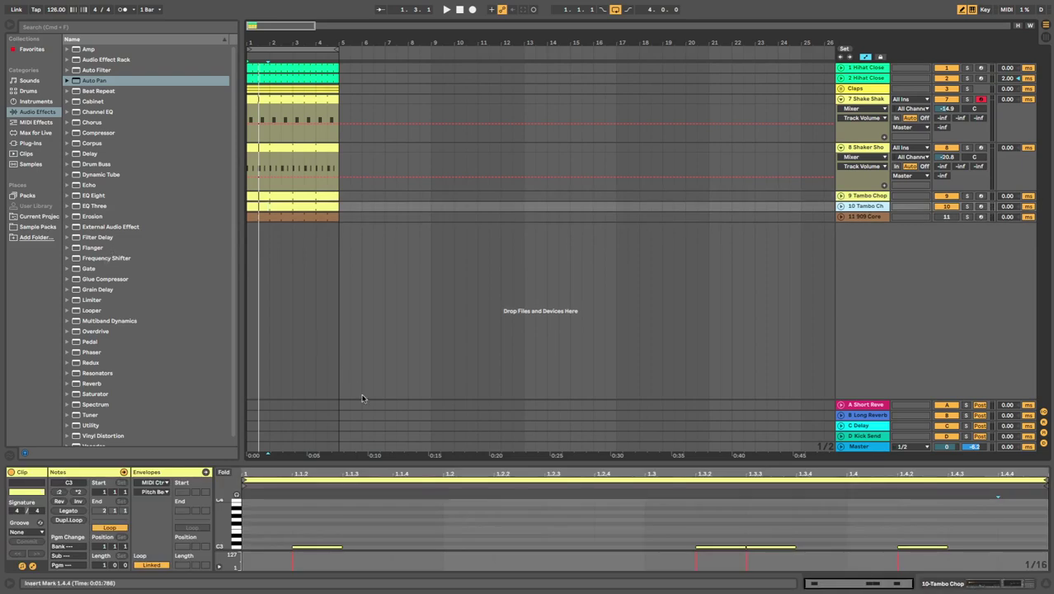
In the duplicated clip, replace the 1.1.2 note with notes at 1.1.1 and 1.1.3 on C3, and shorten the loop to one beat
double_click(322, 548)
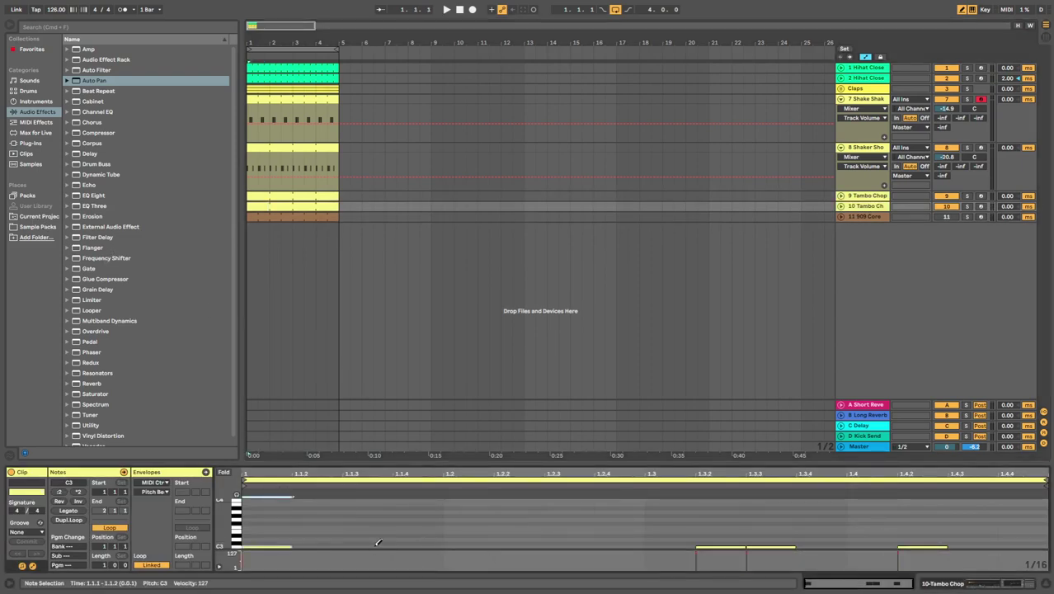
key(space)
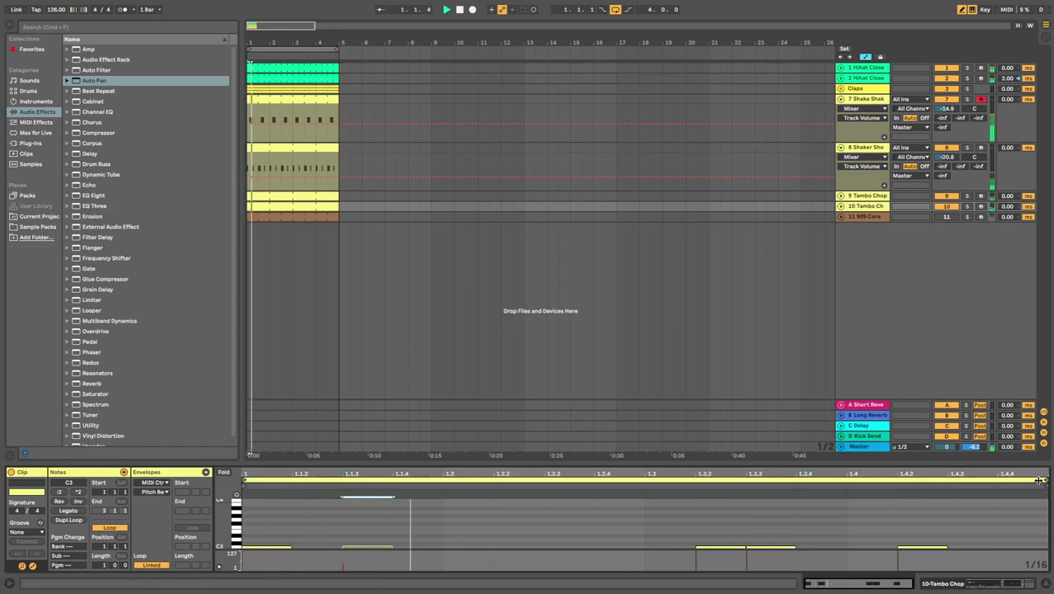
drag(1044, 480, 435, 518)
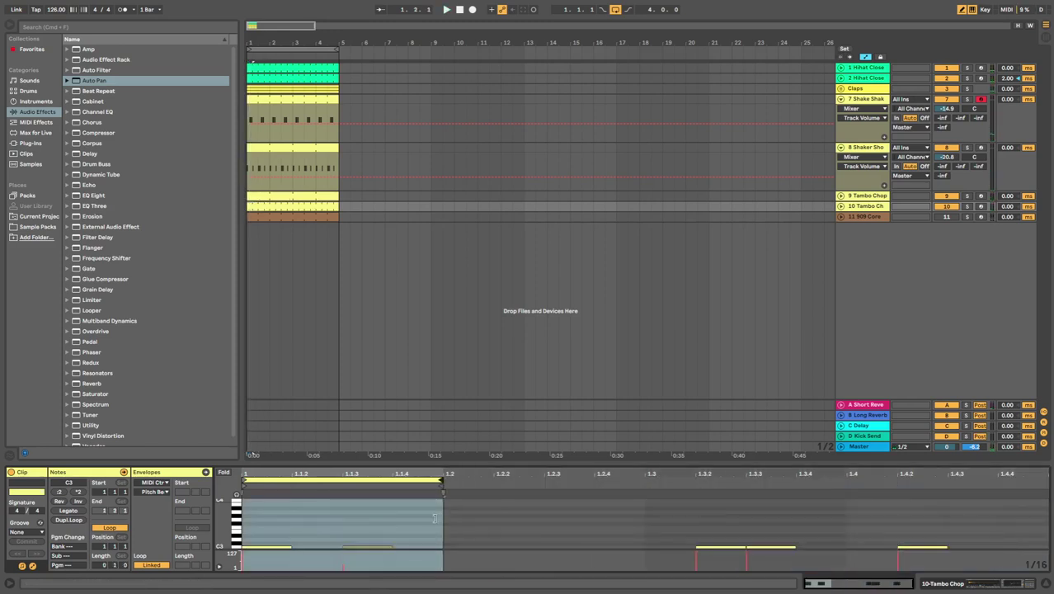
Browse the Hihat drum samples and swap the duplicated Tambo Chop track's sample for Hihat Blade Closed.wav
click(24, 104)
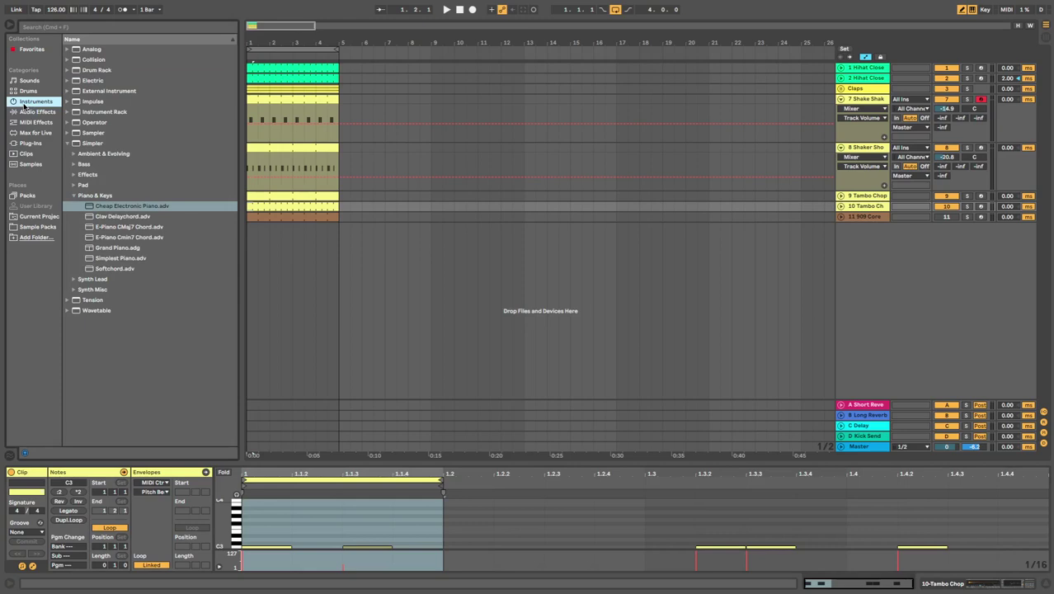
click(53, 91)
scroll(93, 169, up, 2)
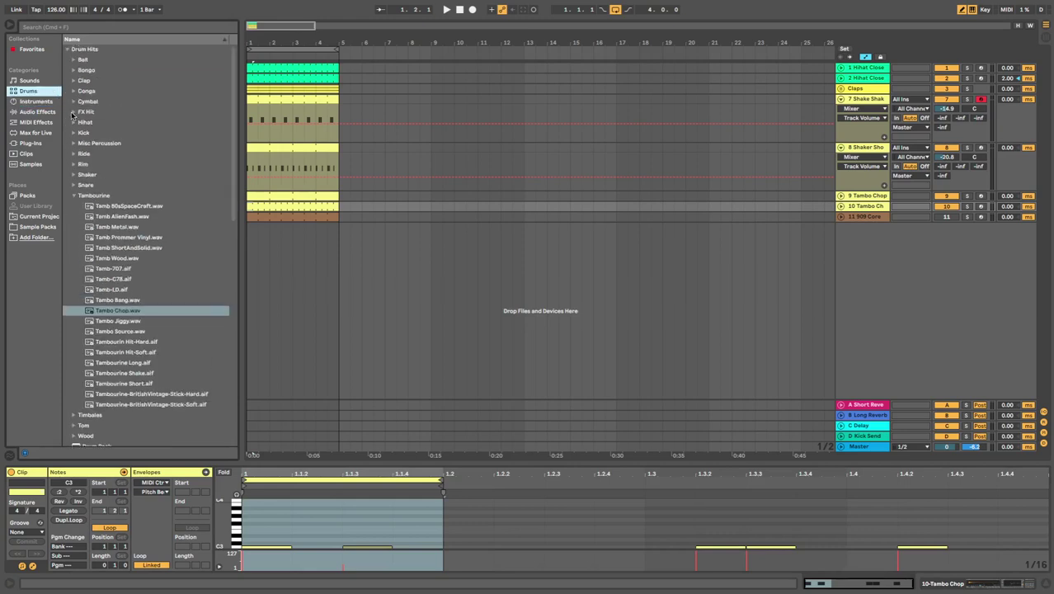
click(74, 121)
click(135, 219)
scroll(149, 275, down, 5)
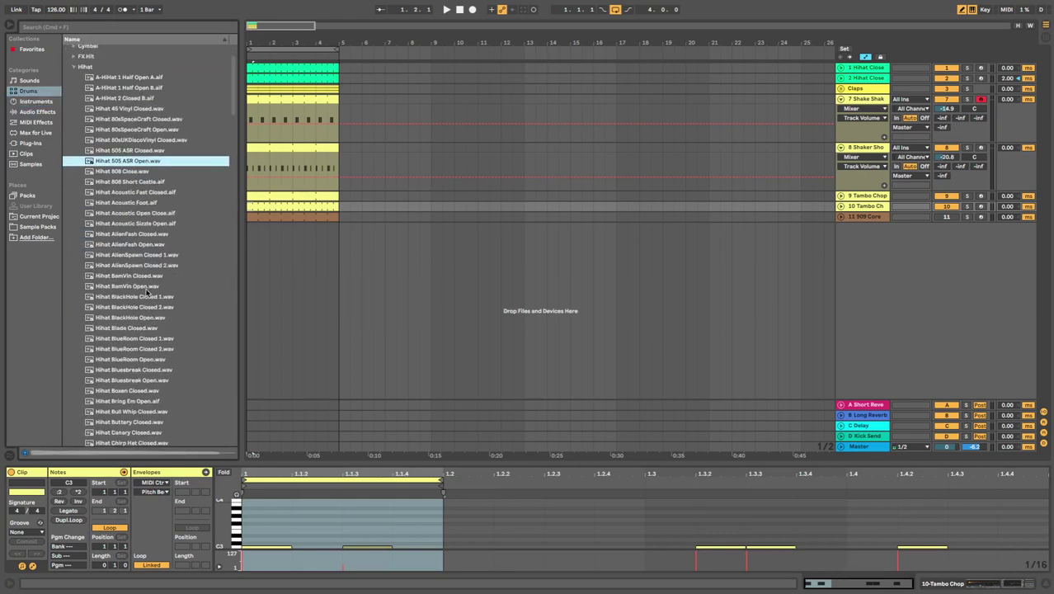
click(130, 296)
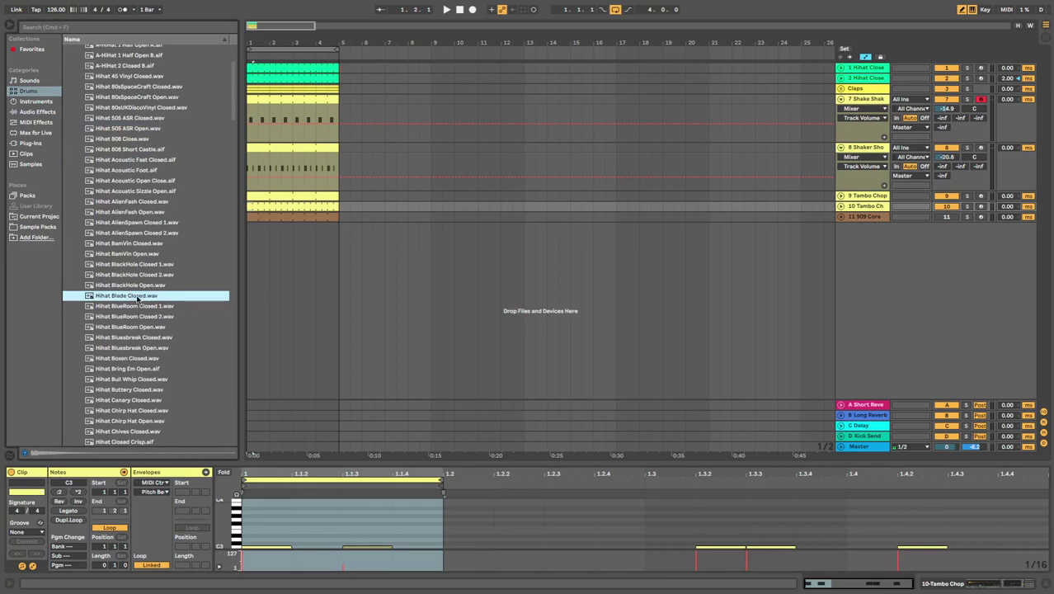
drag(1050, 226, 864, 206)
key(space)
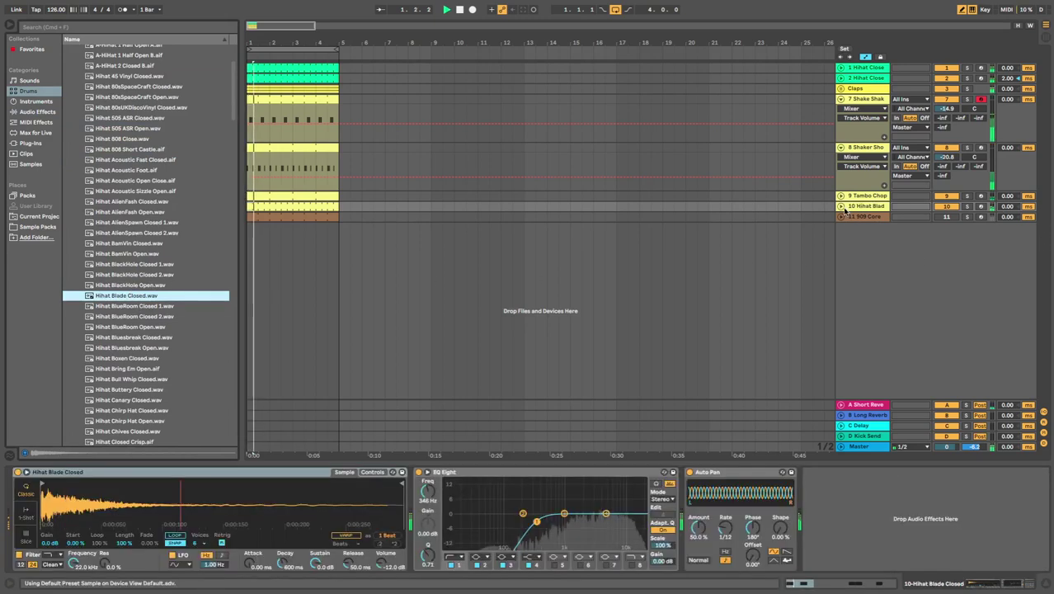
Extend the Hihat Blade clip to a one-bar loop by doubling it twice, and delete the notes at 1.2.1 and 1.2.3
double_click(321, 204)
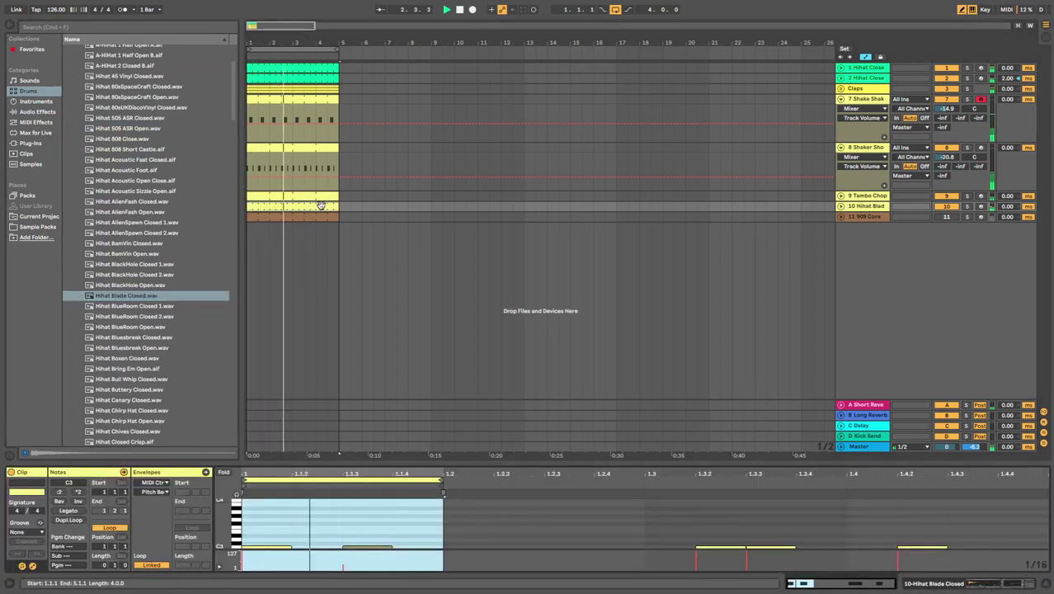
click(79, 520)
click(79, 519)
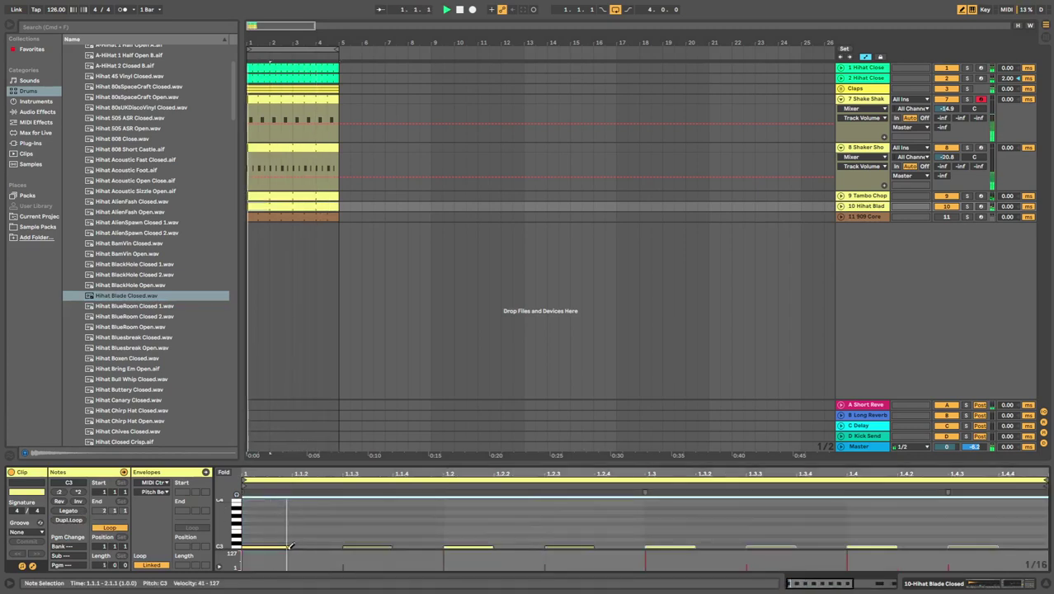
drag(489, 546, 592, 539)
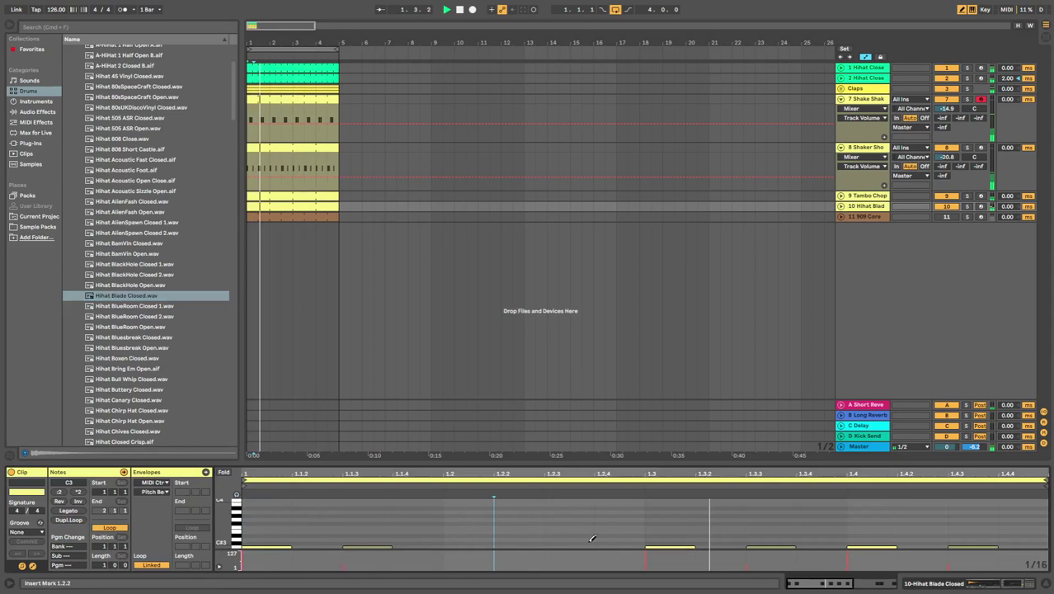
click(872, 546)
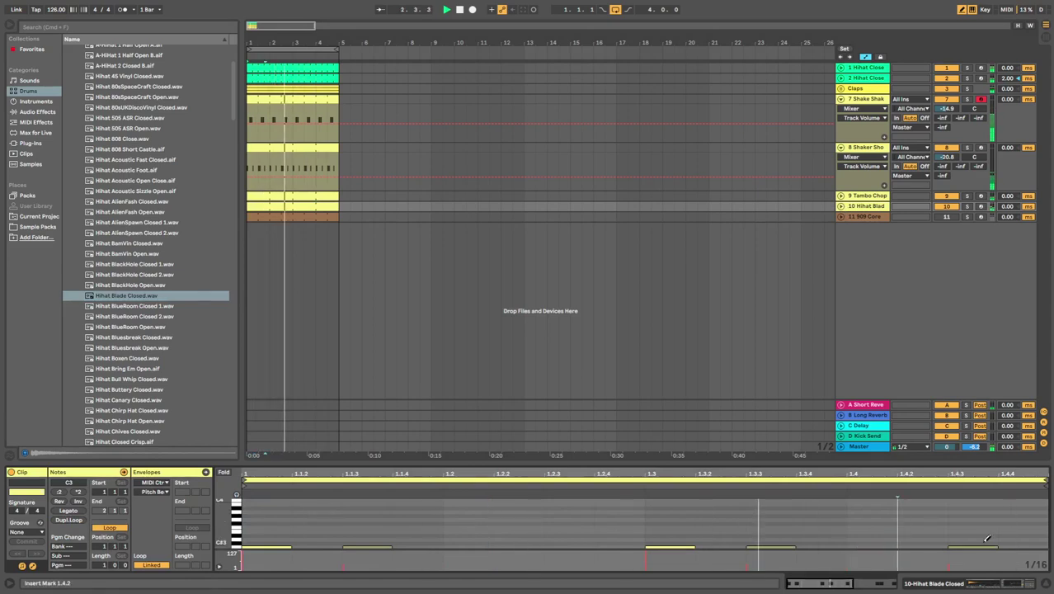
key(super+z)
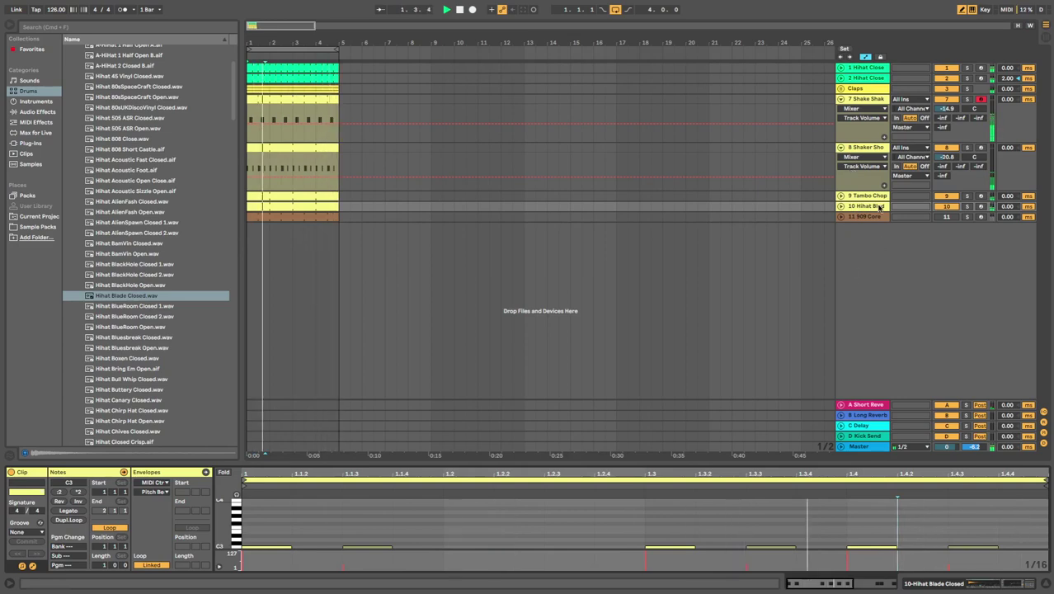
Fold both shaker tracks to compact the arrangement and select the first shaker track
click(841, 99)
click(841, 109)
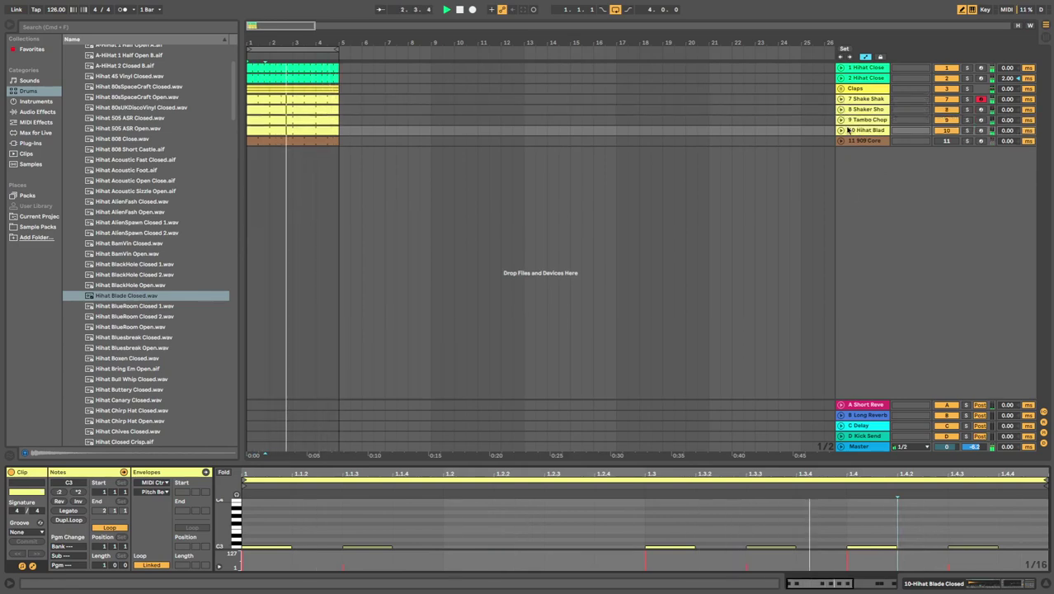
click(868, 99)
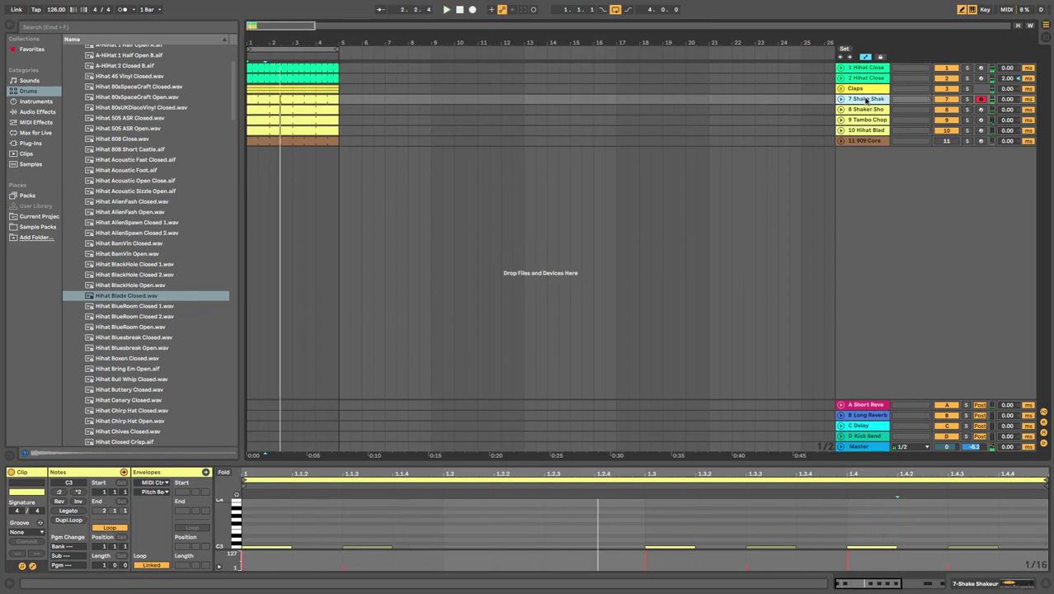
Rename the two hi-hat tracks Hat 1 and Hat 2, and duplicate Hat 2 as Open Hat with a 0.00 ms track delay
click(862, 70)
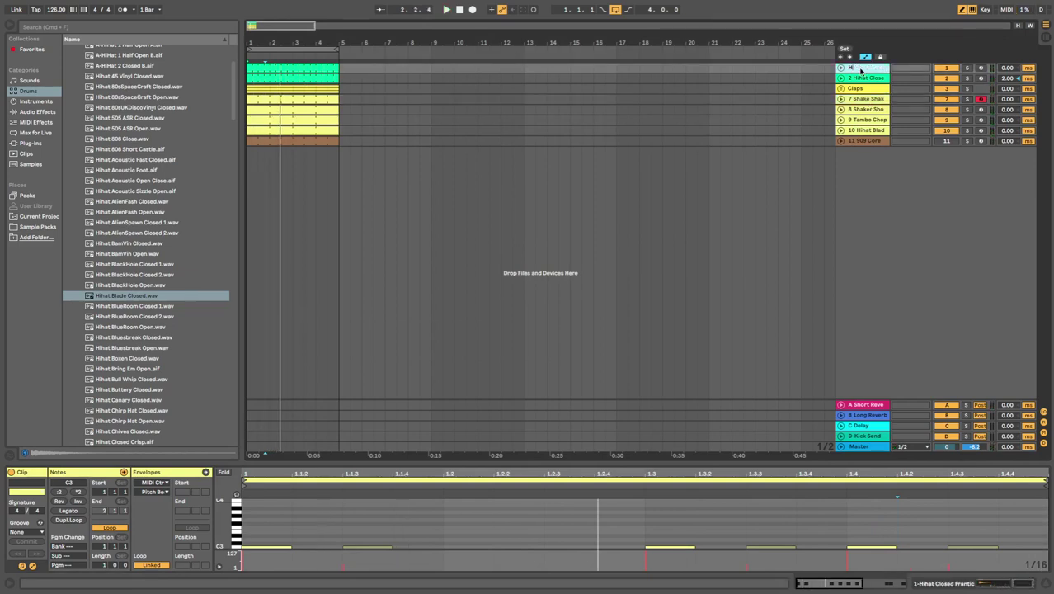
key(Down)
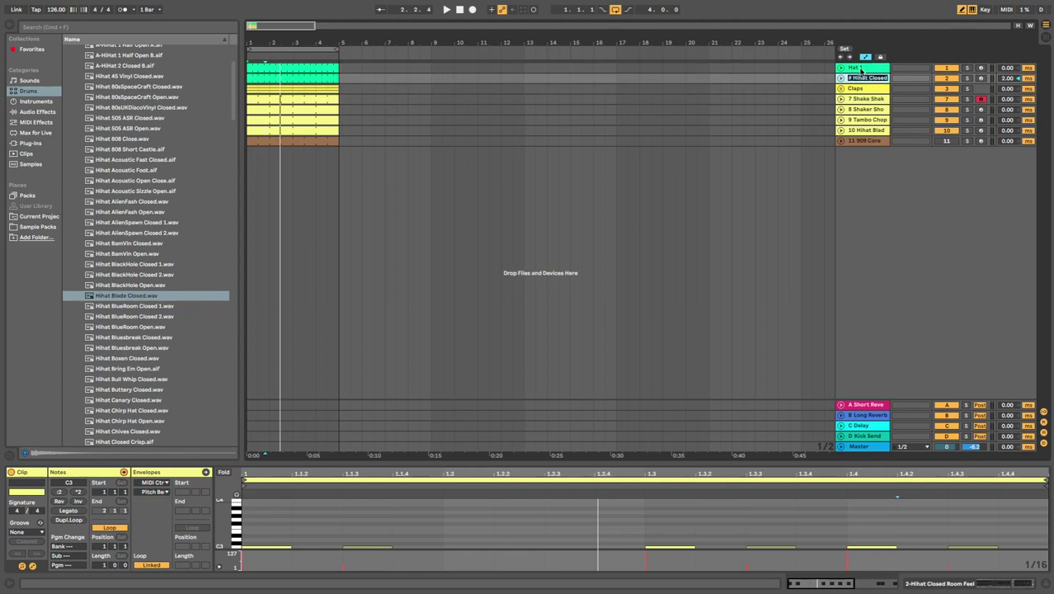
key(Return)
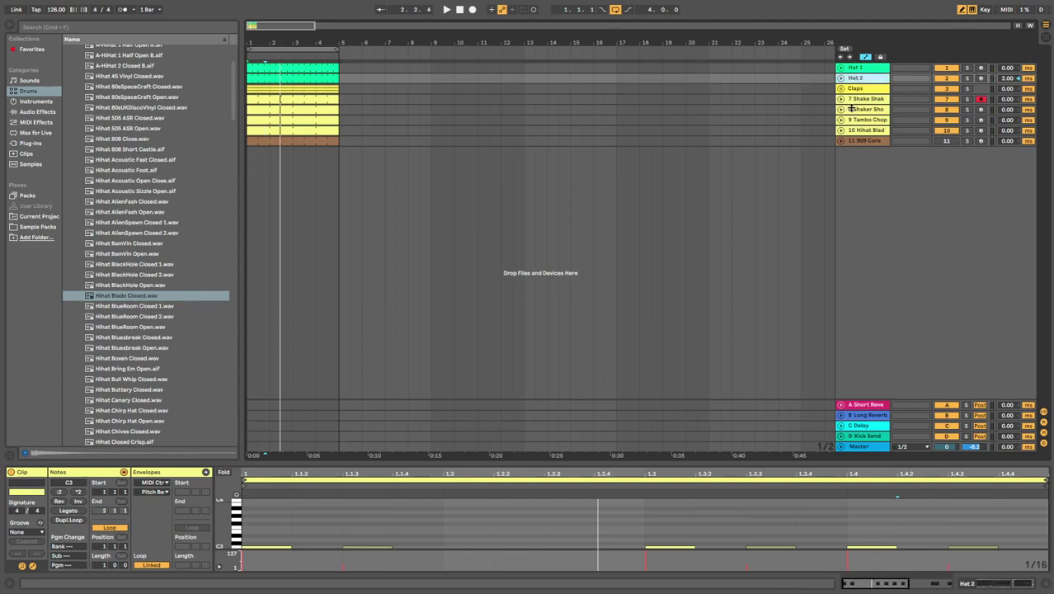
key(super+d)
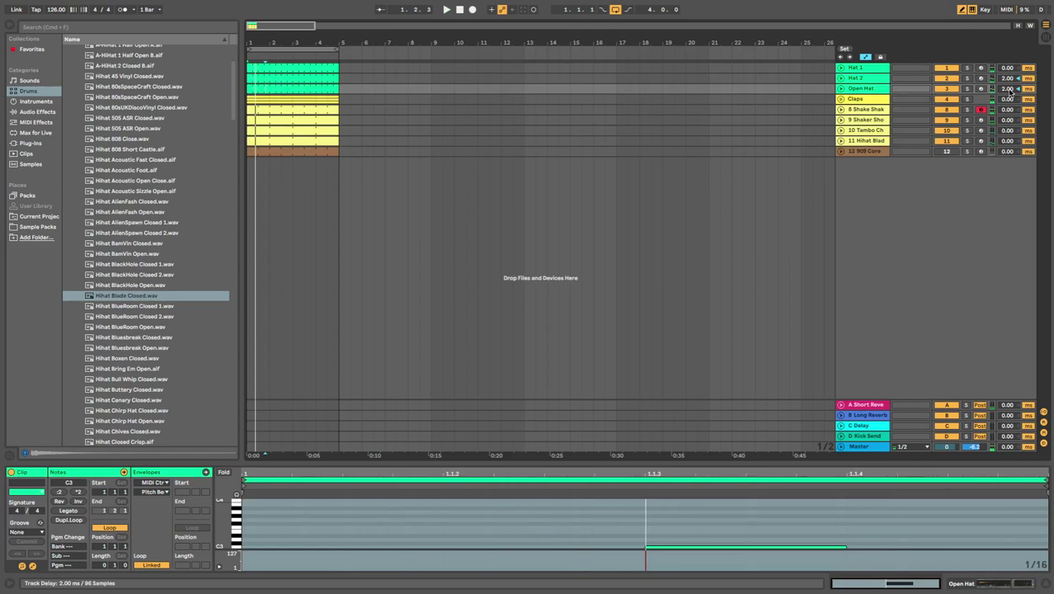
Audition samples throughout the Hihat folder to find a suitable open hi-hat
scroll(107, 226, up, 1)
click(113, 228)
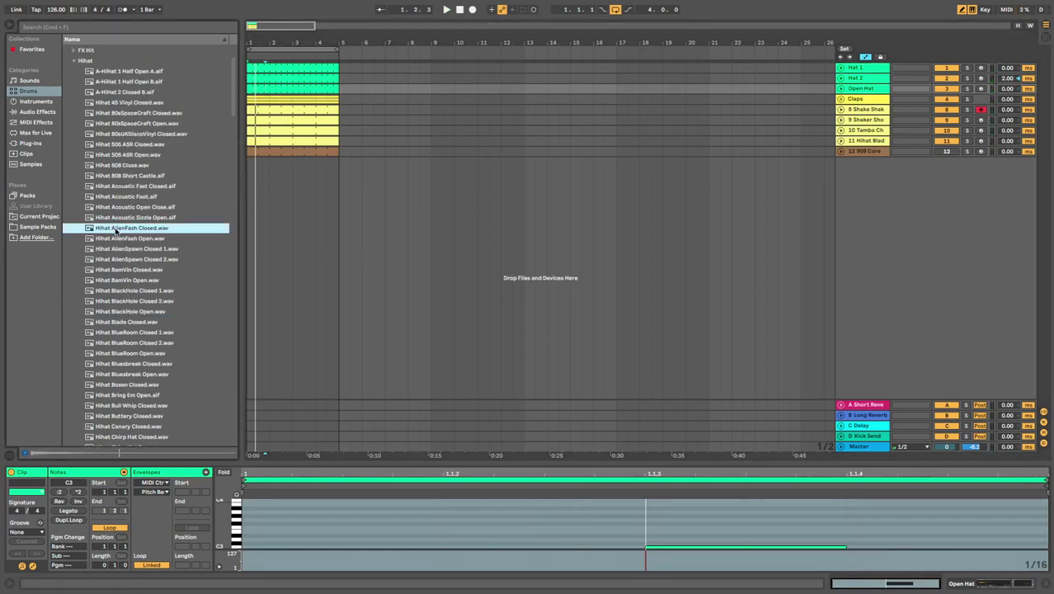
scroll(133, 317, down, 6)
click(124, 327)
scroll(145, 318, down, 3)
click(142, 324)
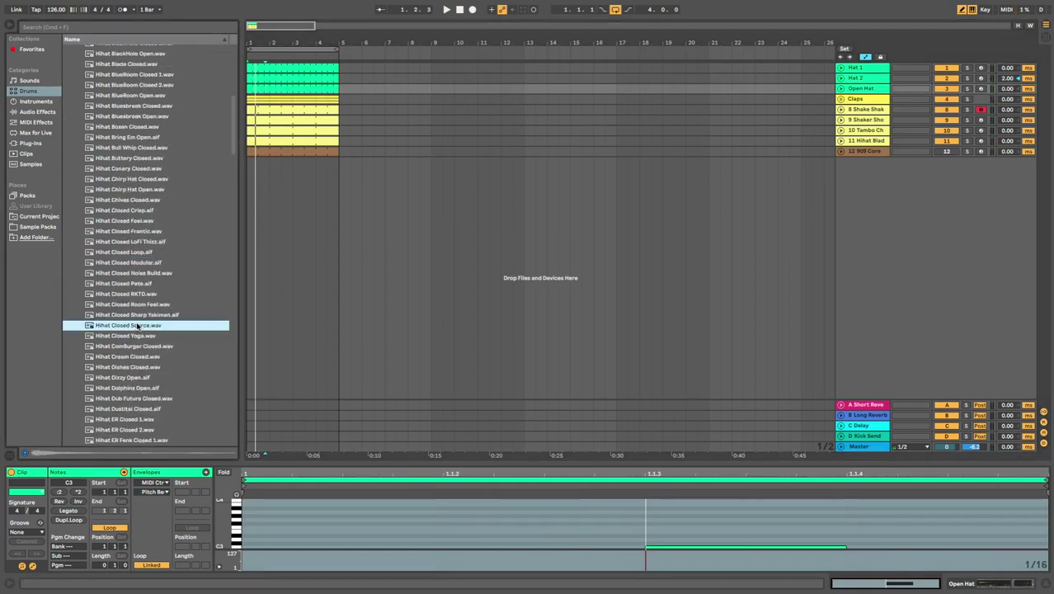
scroll(136, 322, down, 5)
click(123, 312)
scroll(132, 326, down, 12)
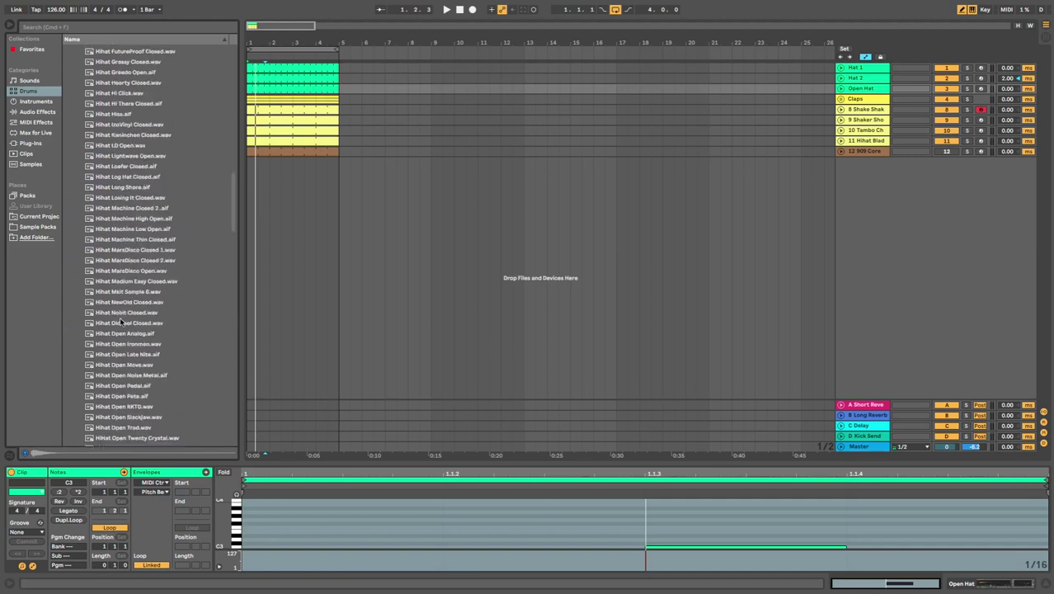
click(141, 328)
click(137, 286)
click(137, 350)
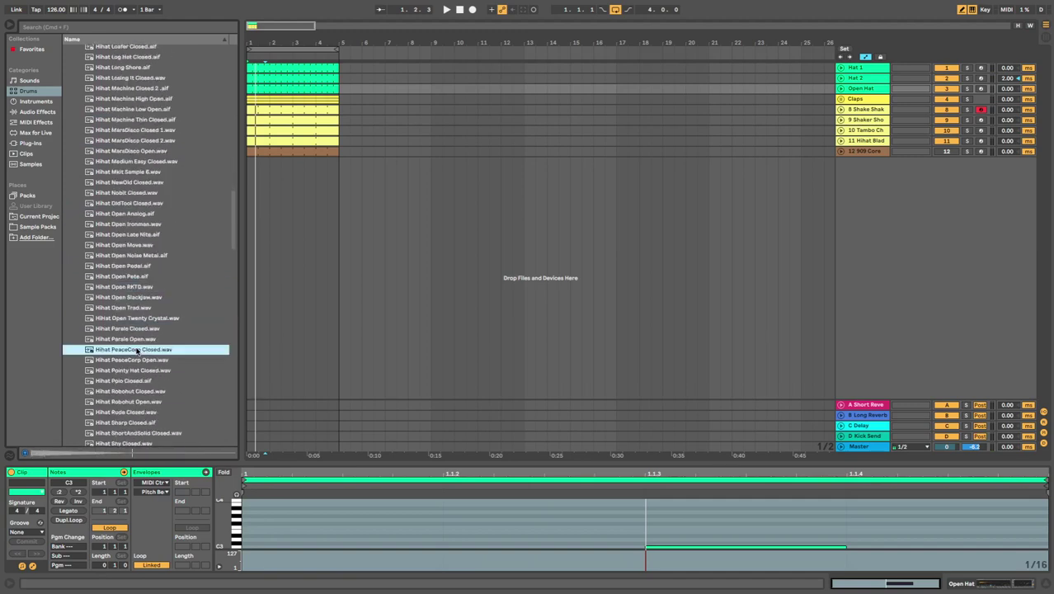
Compare Hihat Open Slackjaw, Open Trad and Open Twenty Crystal, and load Hihat Open Slackjaw.wav onto the Open Hat track
click(137, 329)
click(137, 319)
click(136, 298)
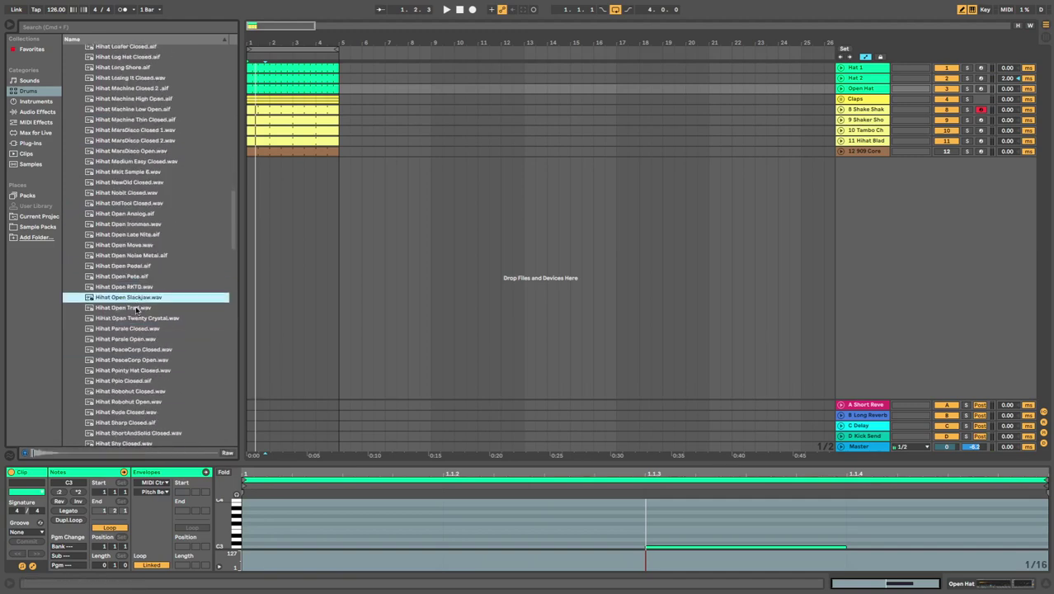
click(136, 308)
click(139, 318)
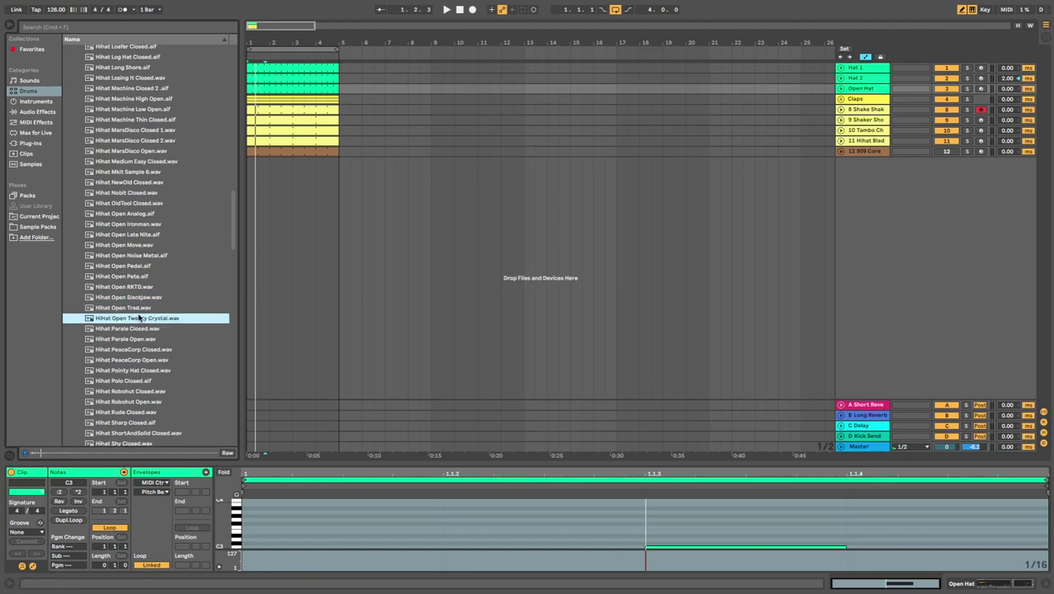
click(140, 308)
click(139, 298)
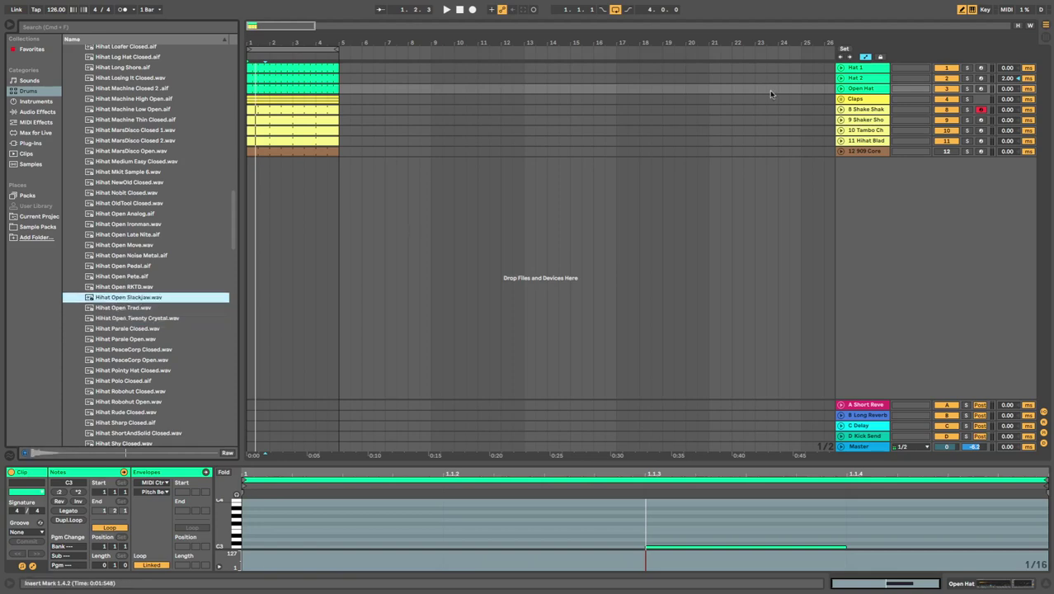
double_click(881, 90)
double_click(310, 89)
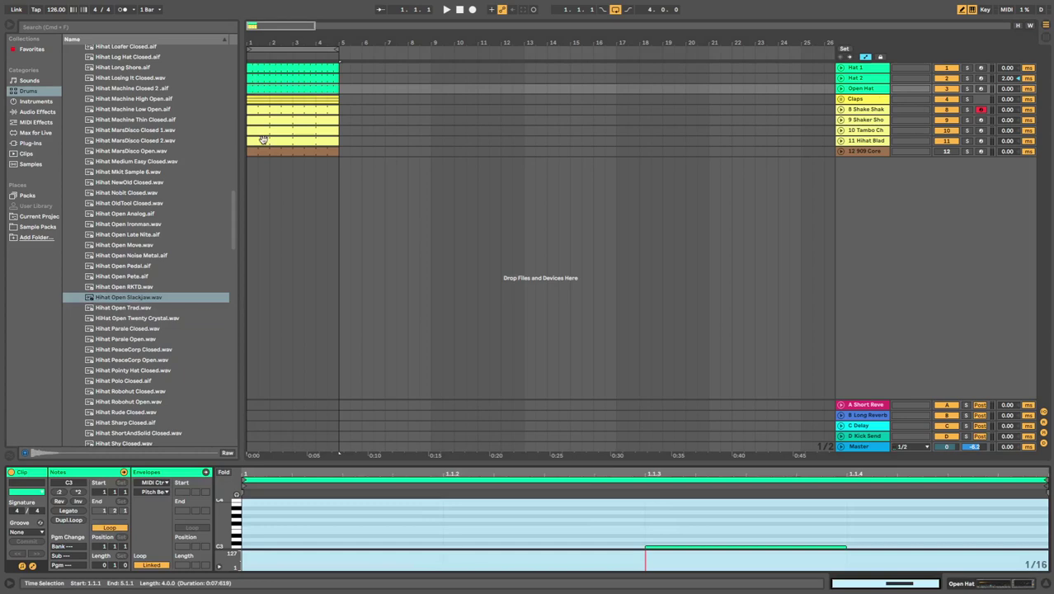
click(129, 299)
drag(448, 146, 858, 87)
Unfold the Open Hat track, compare the playing groove with and without it, and set its volume to -9.9 dB
key(space)
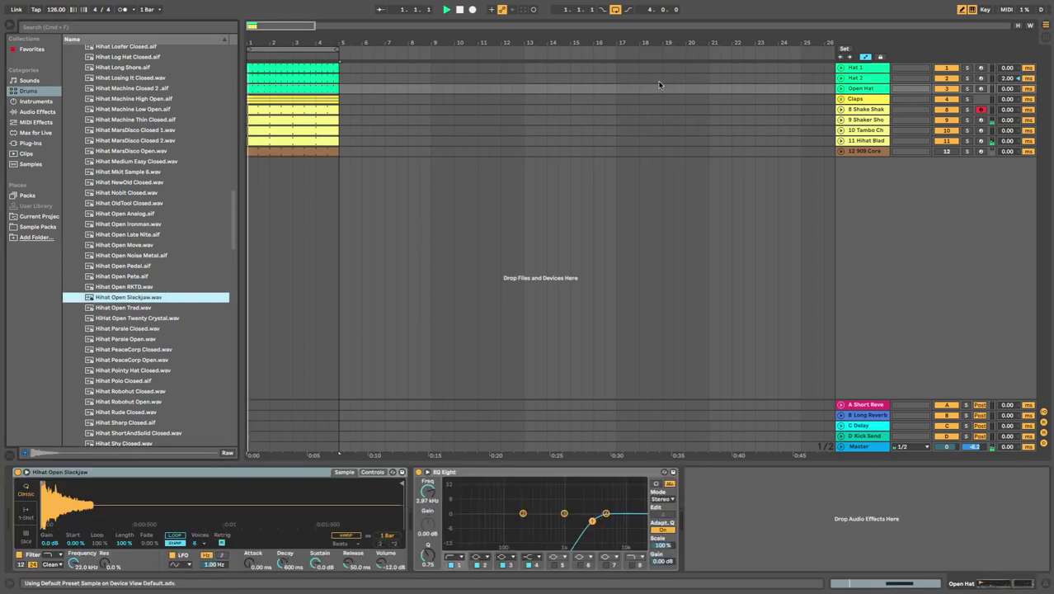
click(841, 89)
click(947, 98)
drag(947, 97, 948, 115)
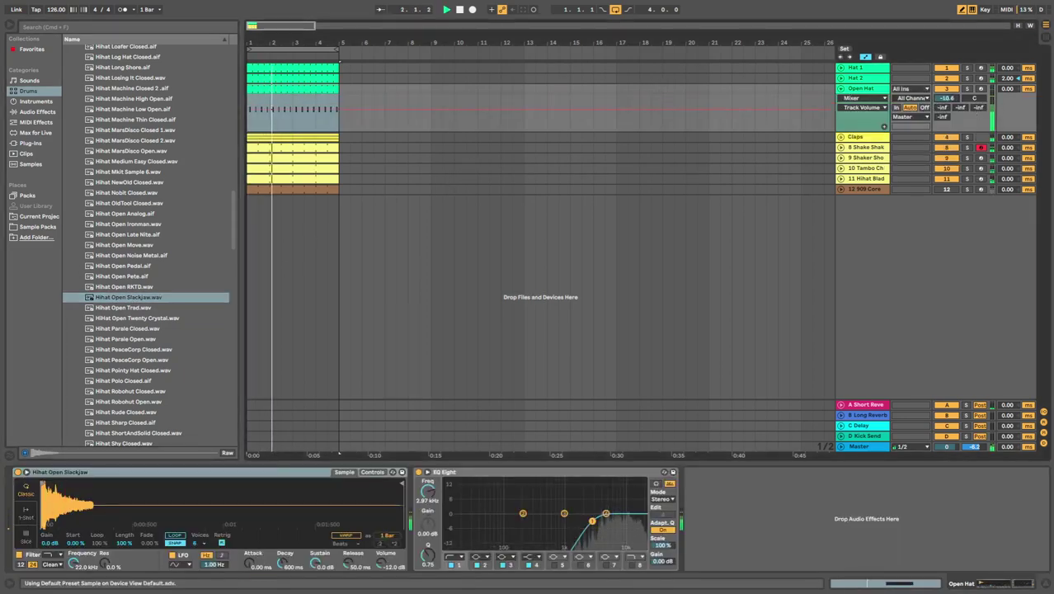
click(947, 88)
click(947, 88)
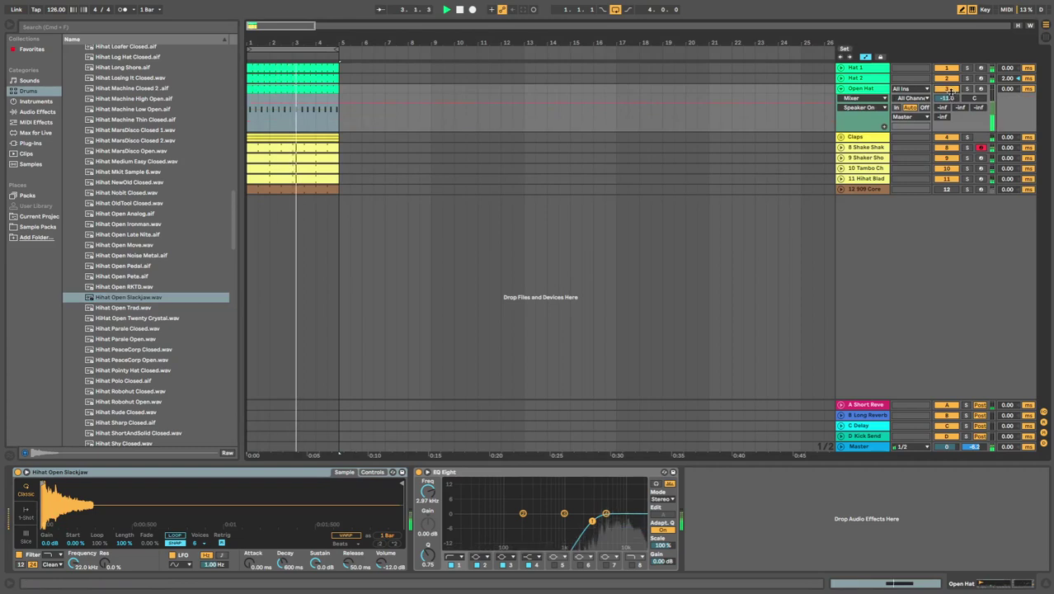
drag(947, 98, 947, 93)
key(space)
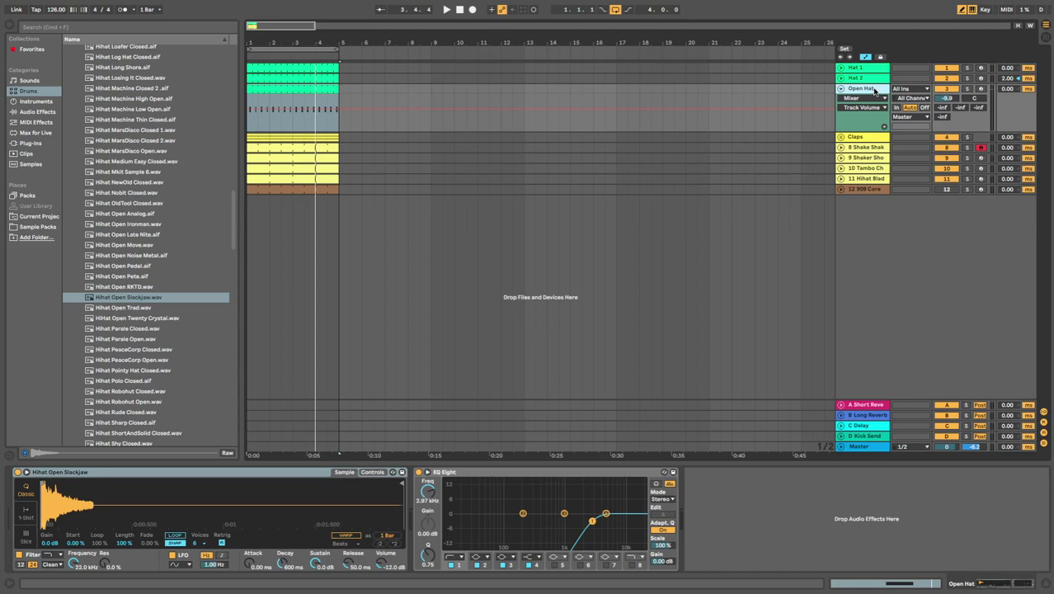
key(super+shift+t)
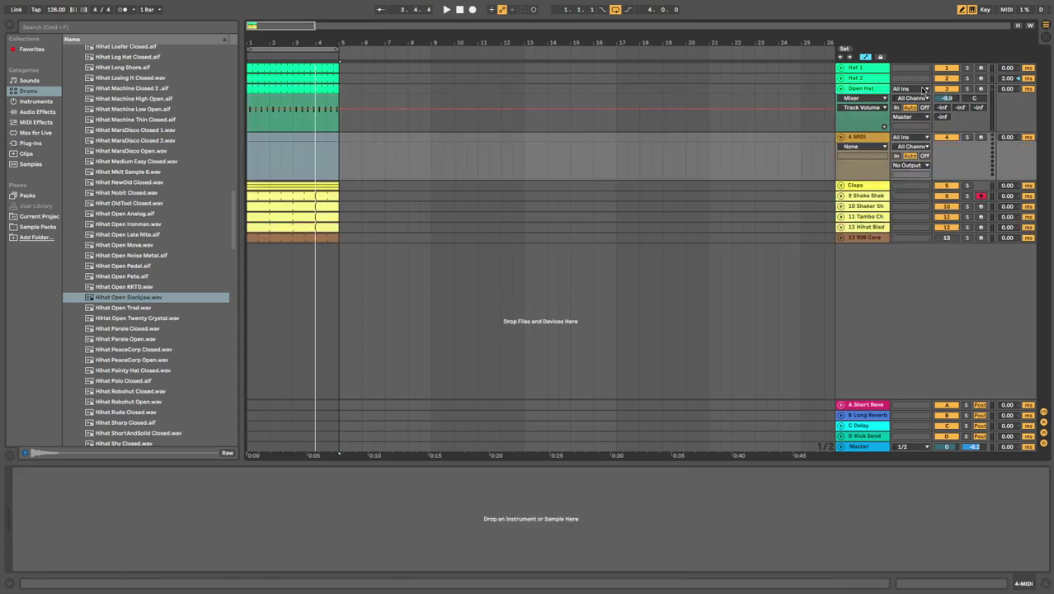
key(space)
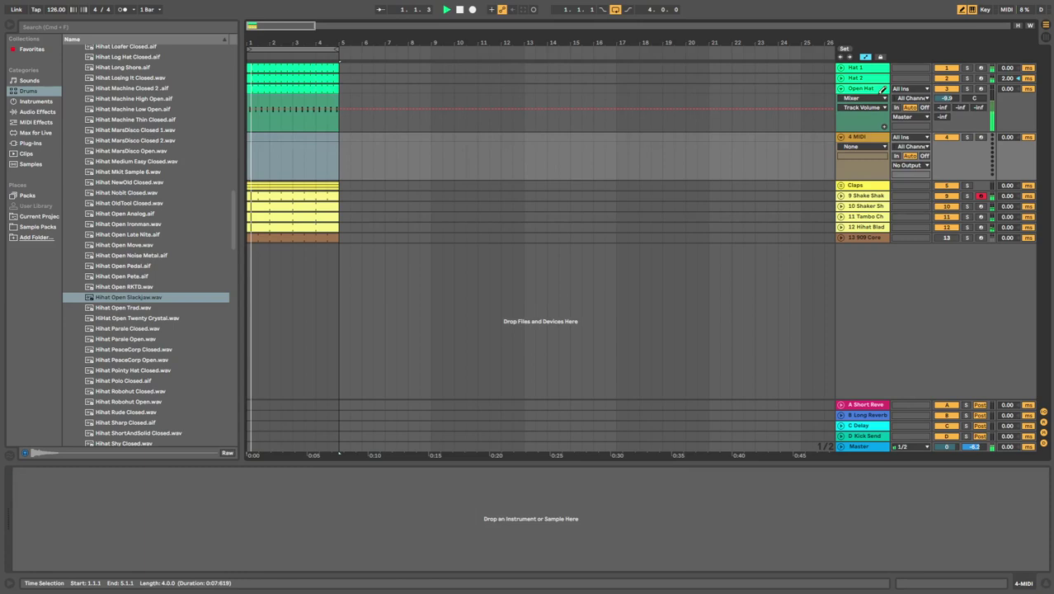
key(super+z)
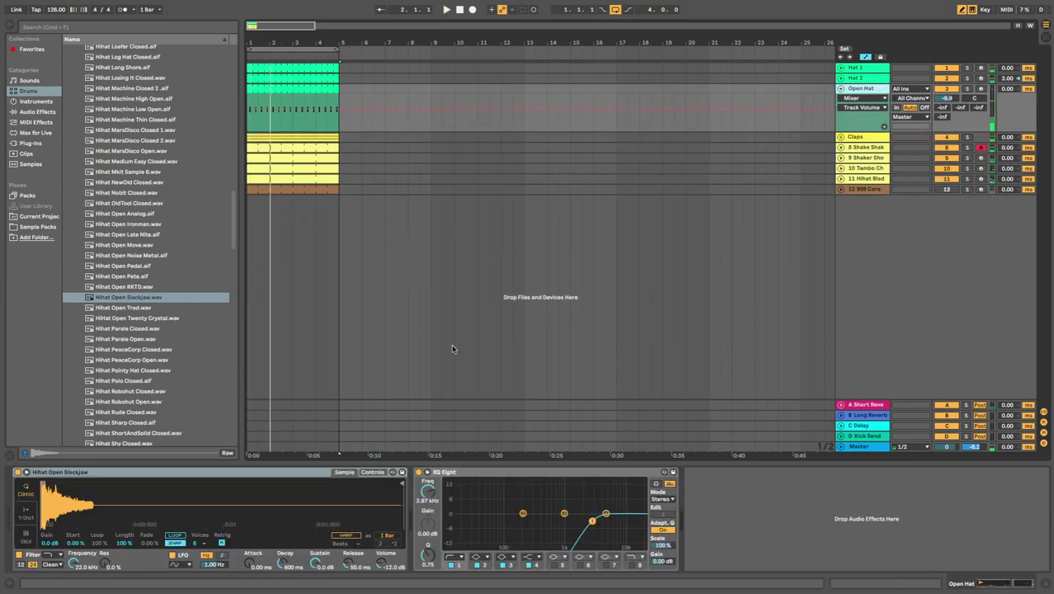
Duplicate the Open Hat track and lower the original's EQ Eight low-cut frequency to 1.63 kHz
key(super+d)
click(860, 91)
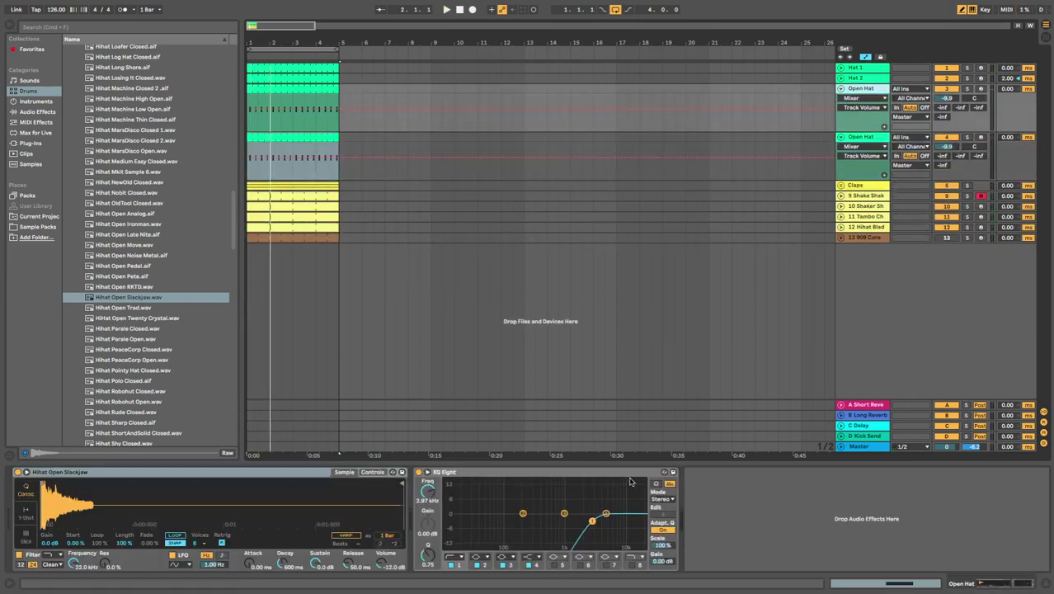
drag(594, 524, 577, 522)
Play the groove, set the original Open Hat track's volume to -11.9 dB, and solo the duplicate Open Hat track
key(space)
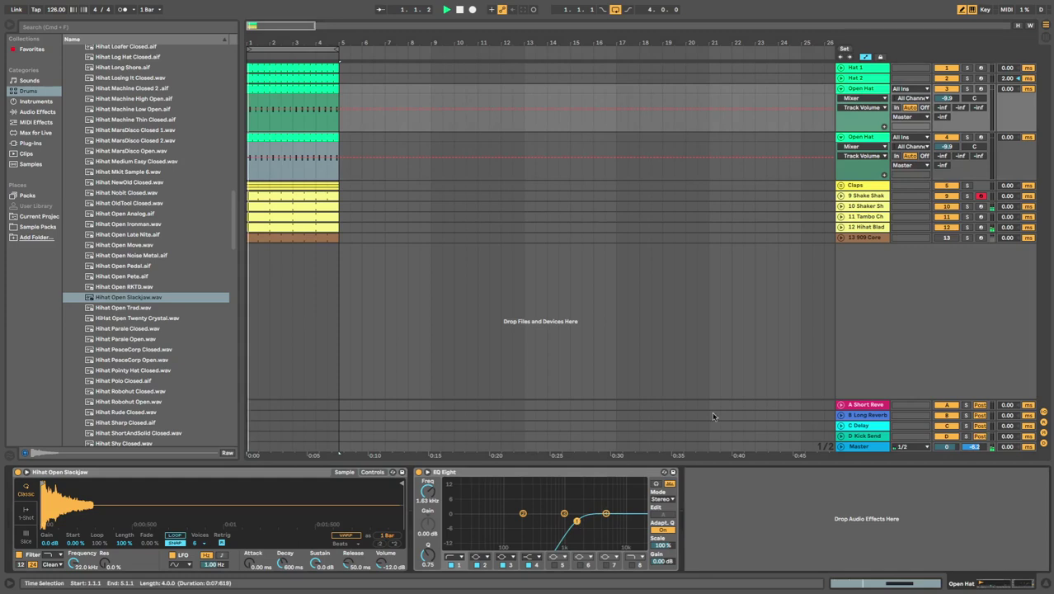
click(880, 138)
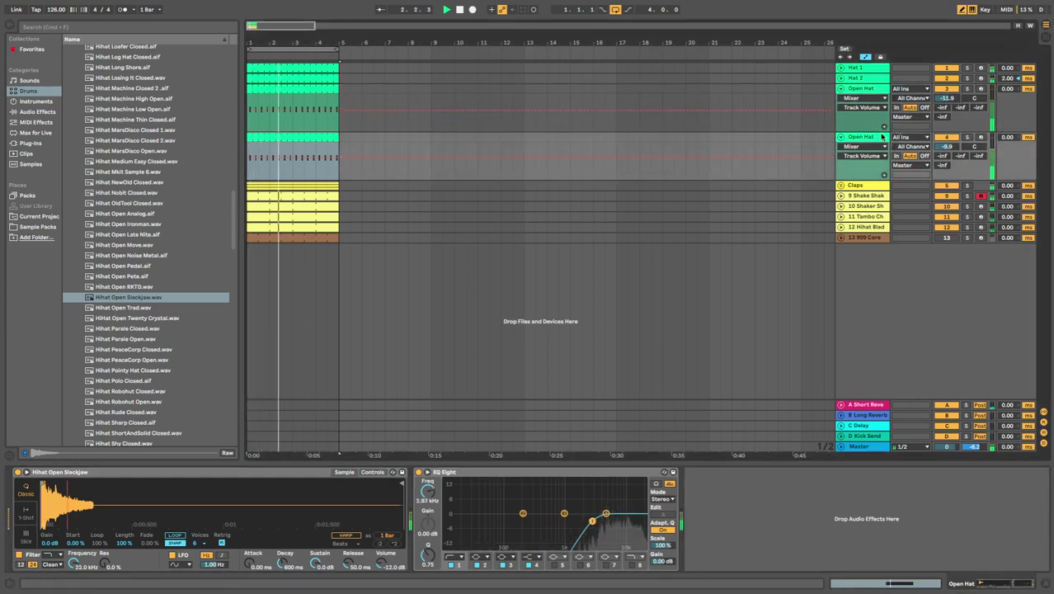
click(967, 137)
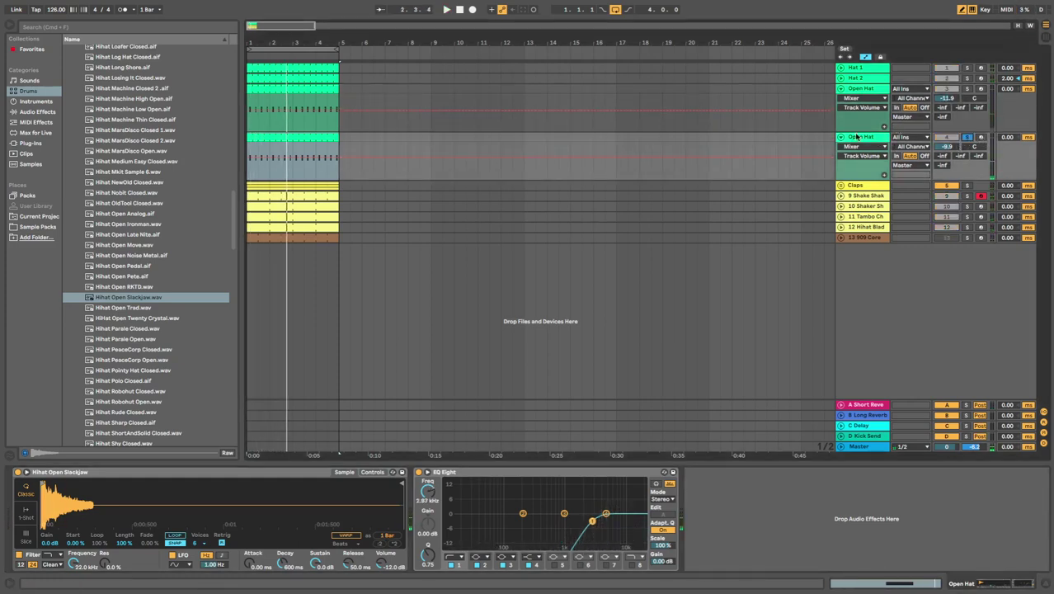
Audition other open hi-hat samples and load Hihat Open Move.wav onto the duplicate Open Hat track
scroll(131, 294, up, 4)
click(103, 198)
click(136, 229)
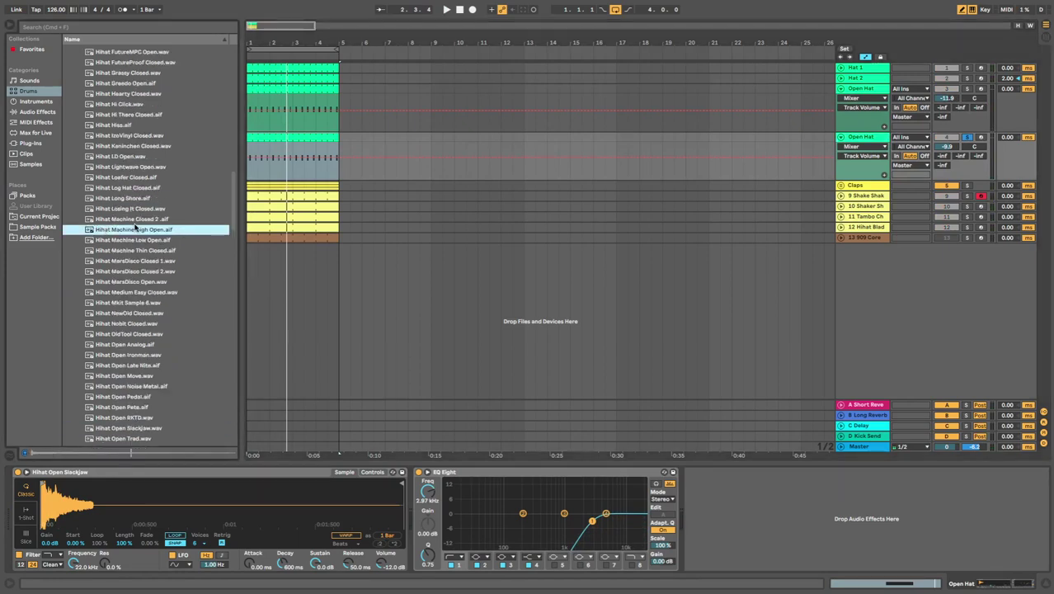
click(145, 261)
scroll(137, 293, down, 1)
click(133, 300)
click(139, 329)
click(139, 319)
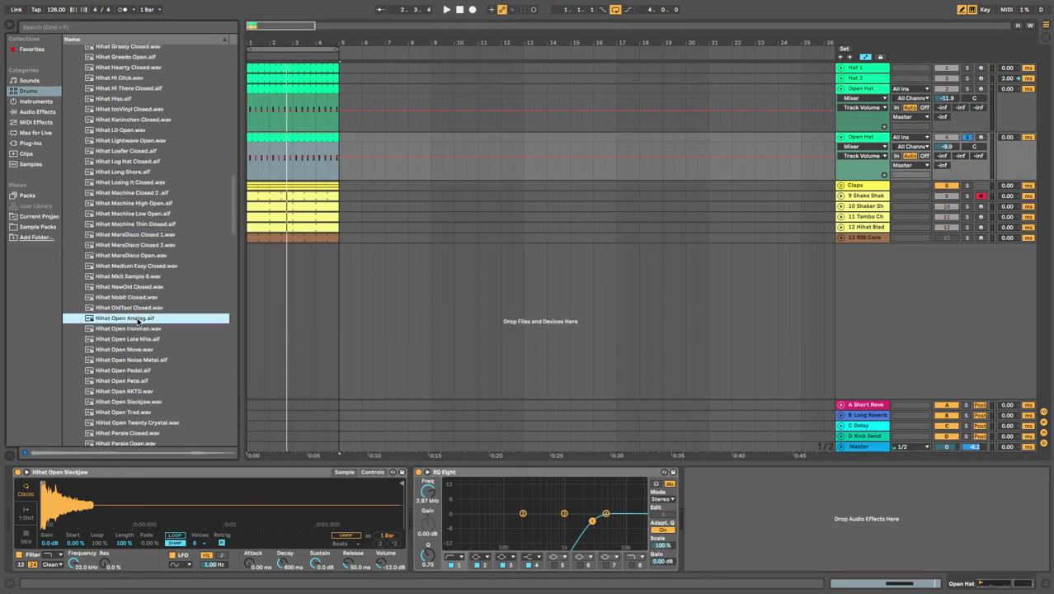
click(149, 351)
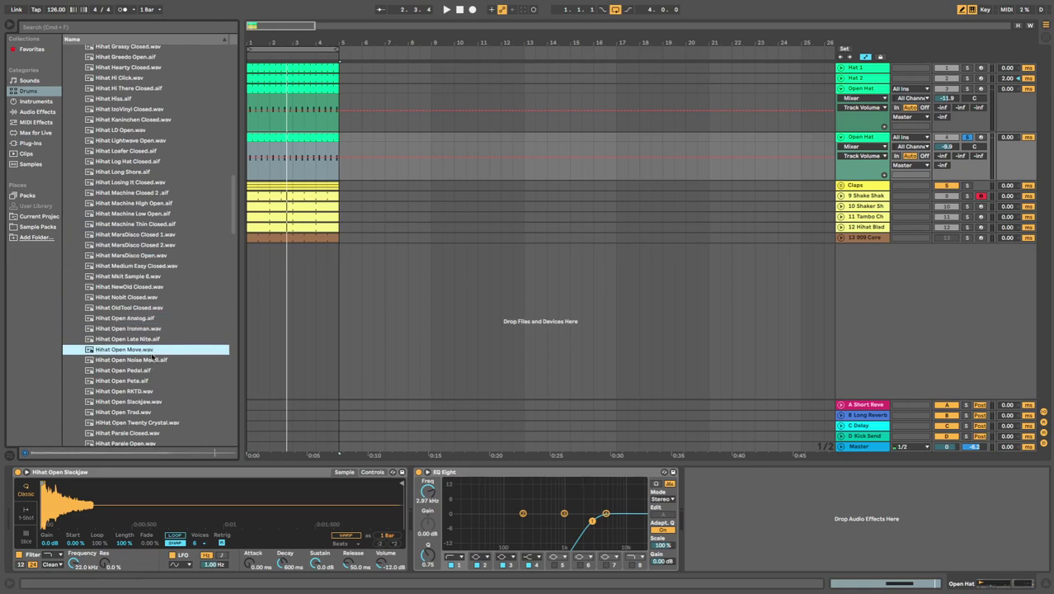
click(870, 138)
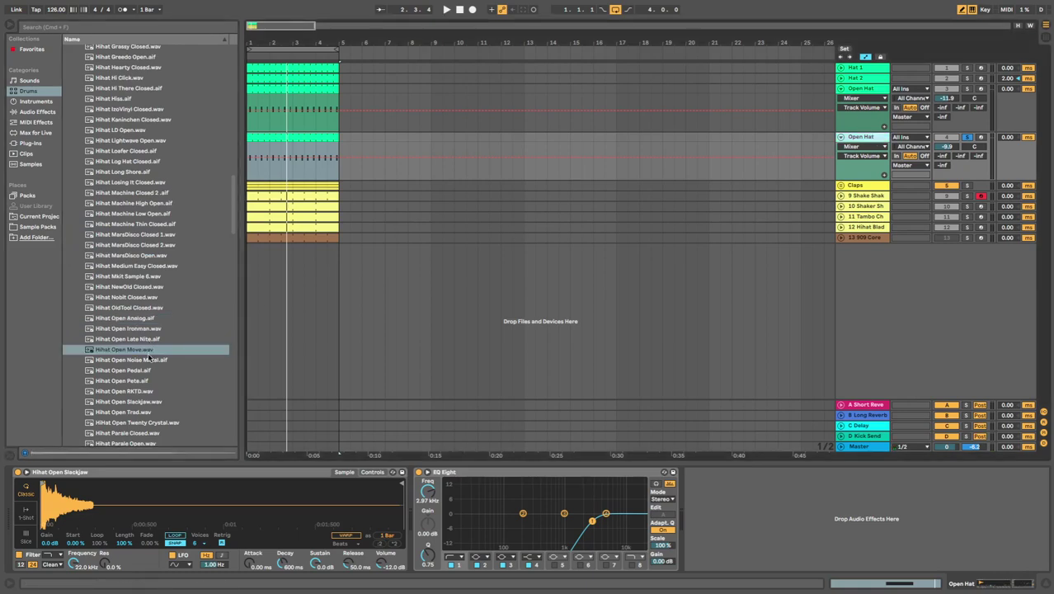
drag(150, 352, 297, 145)
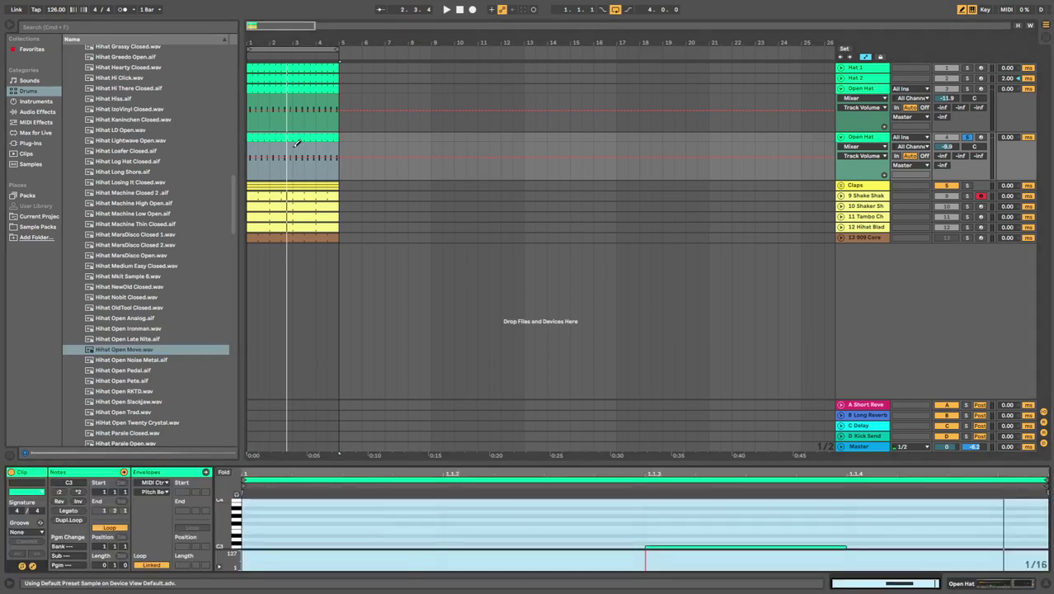
Duplicate the open hat clip's loop until it spans two bars, and delete the notes in its first bar
click(79, 519)
click(79, 519)
click(78, 519)
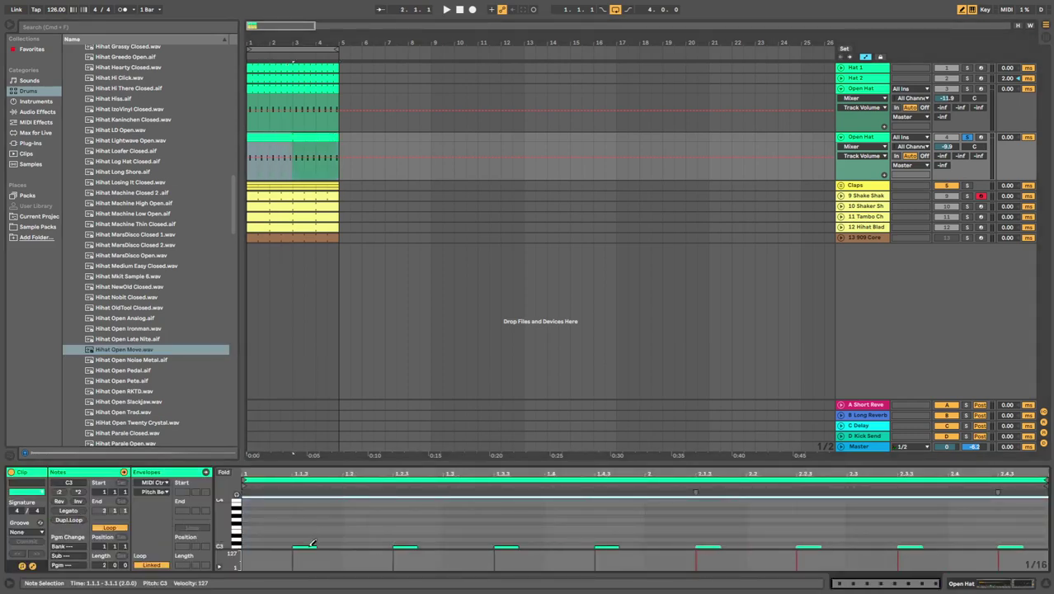
double_click(312, 543)
key(space)
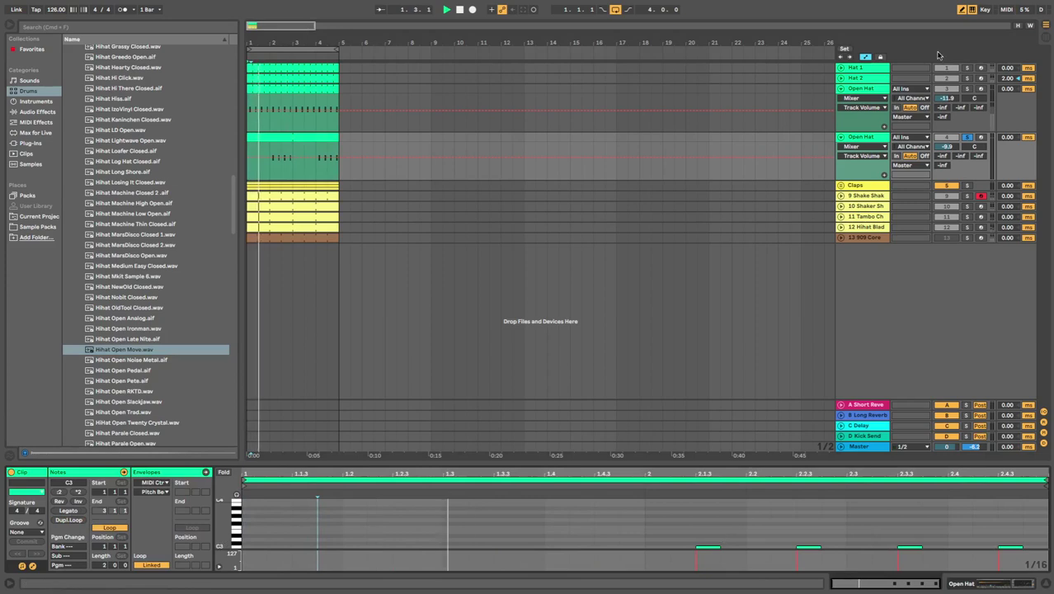
Add a single C3 note at 1.4.4 with velocity 41 and delete the clip's second-bar notes
double_click(714, 545)
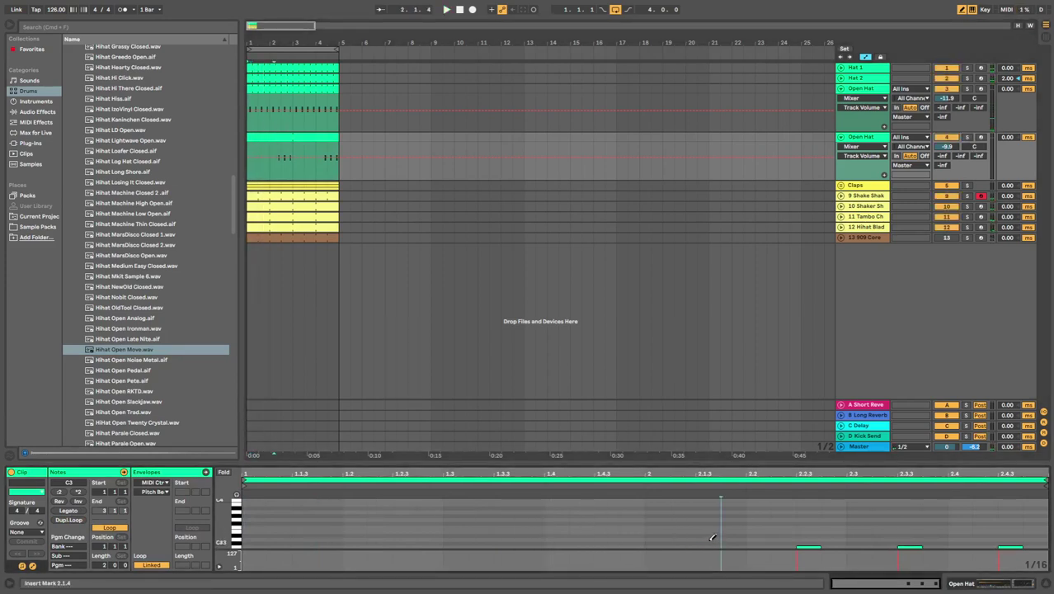
double_click(639, 536)
key(Down)
key(space)
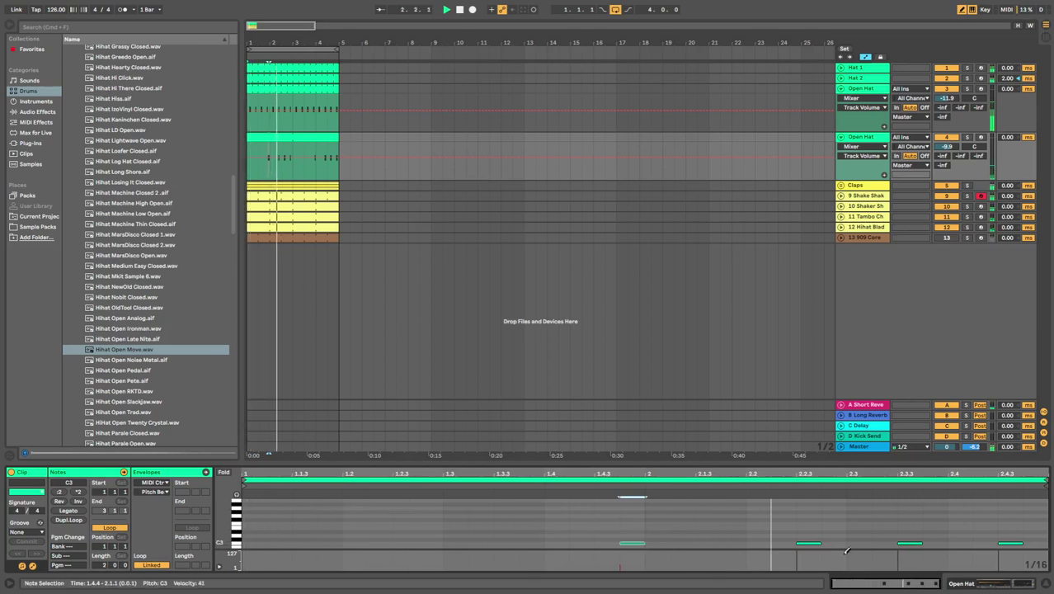
drag(815, 543, 1025, 538)
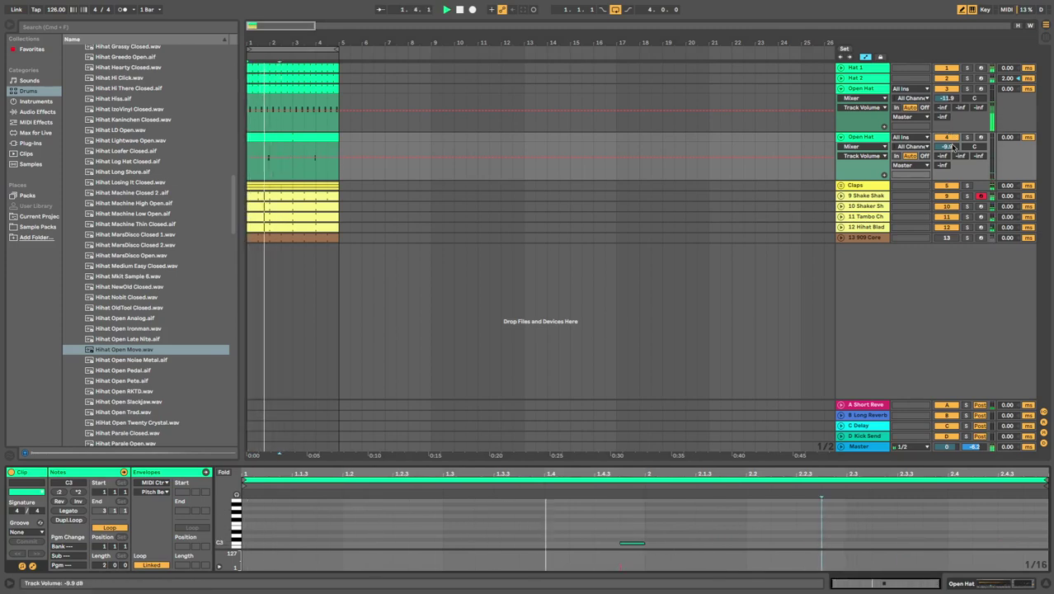
Set the duplicate Open Hat track's volume to -0.6 dB, rename it Open Hat And, and fold both open hat tracks
mouse_move(947, 146)
mouse_down()
mouse_move(947, 131)
mouse_move(947, 142)
mouse_up()
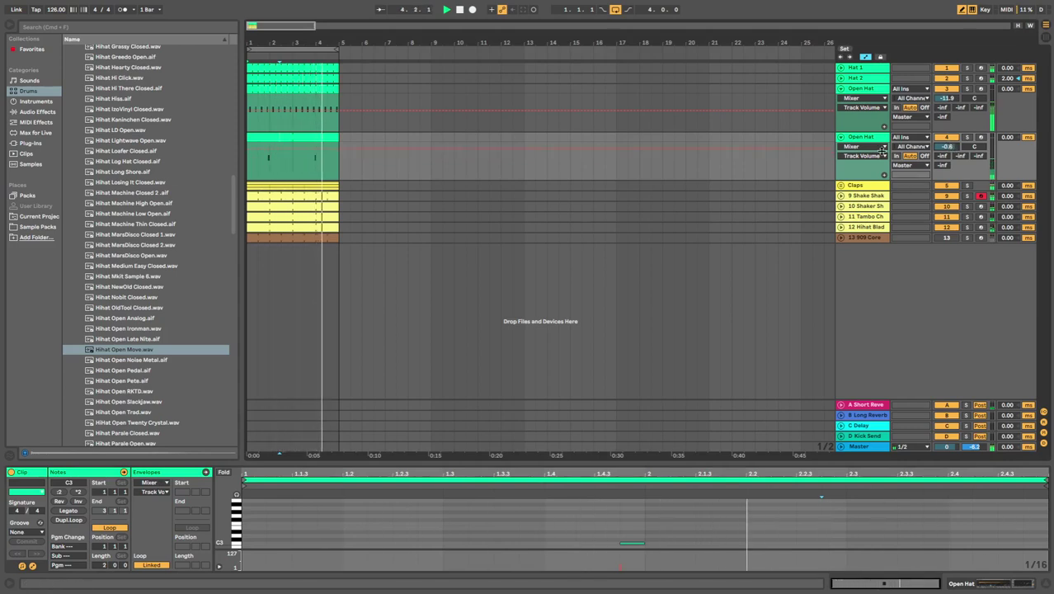
click(841, 137)
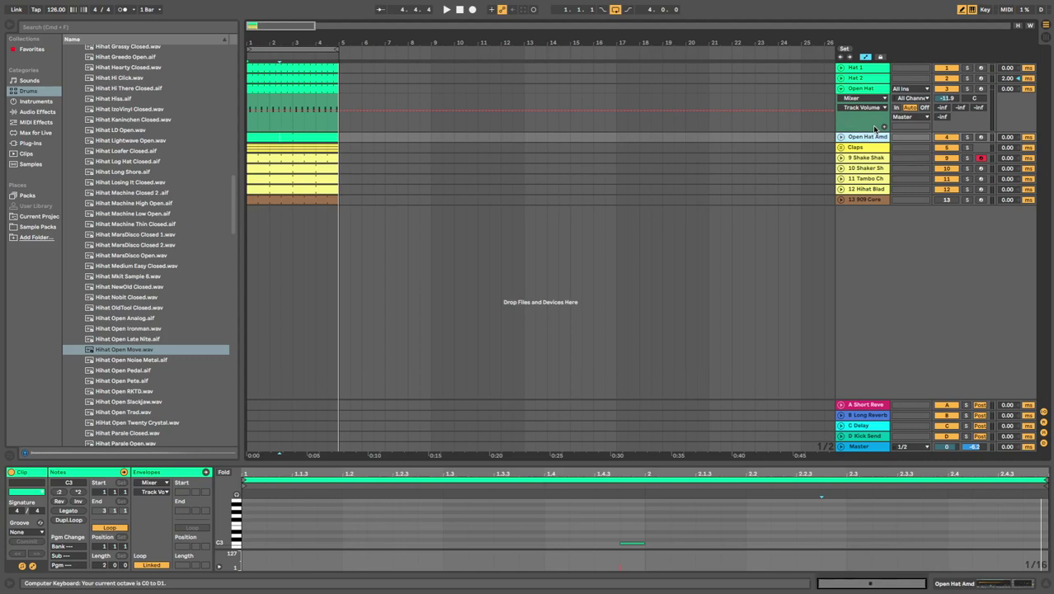
key(super+r)
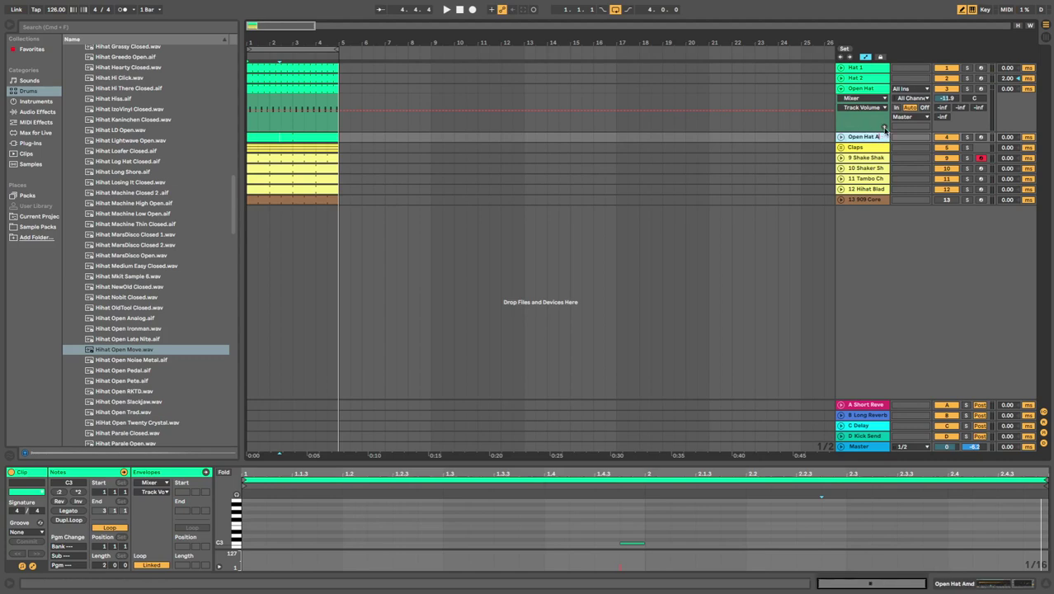
key(space)
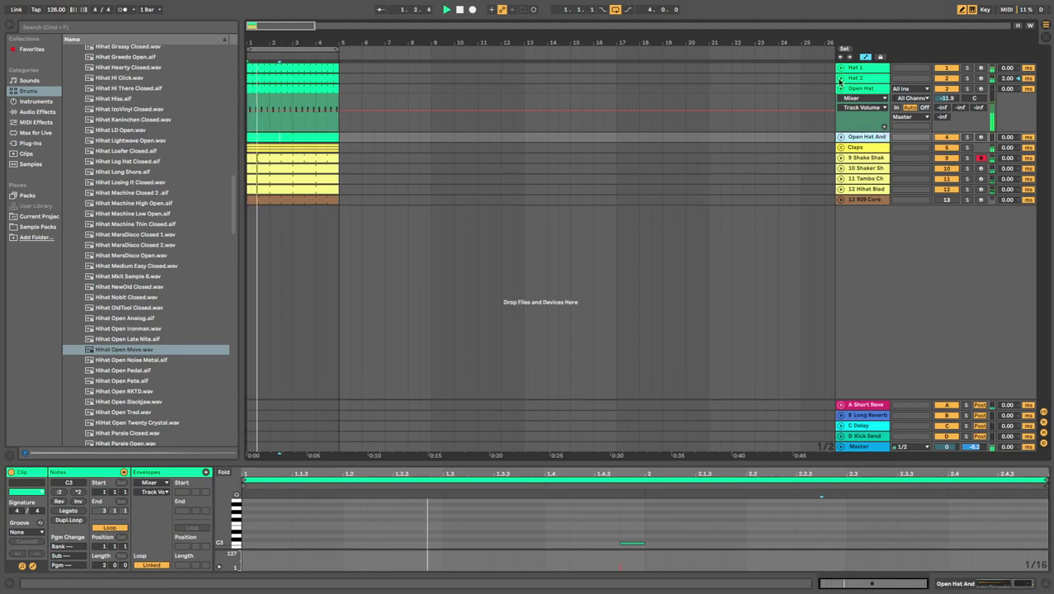
click(843, 89)
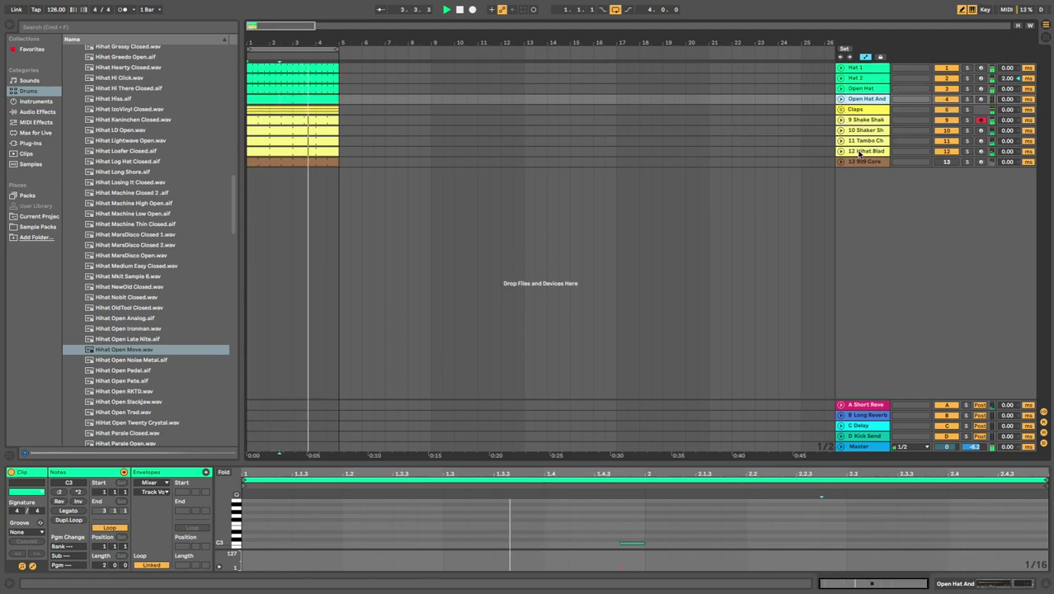
click(854, 120)
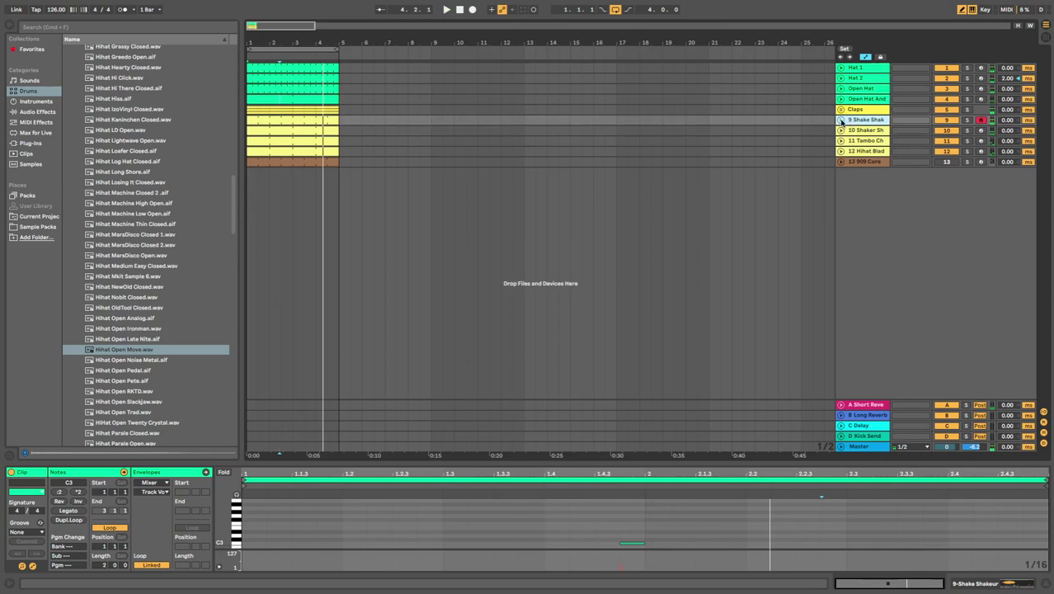
click(842, 120)
click(841, 121)
key(Down)
key(Down)
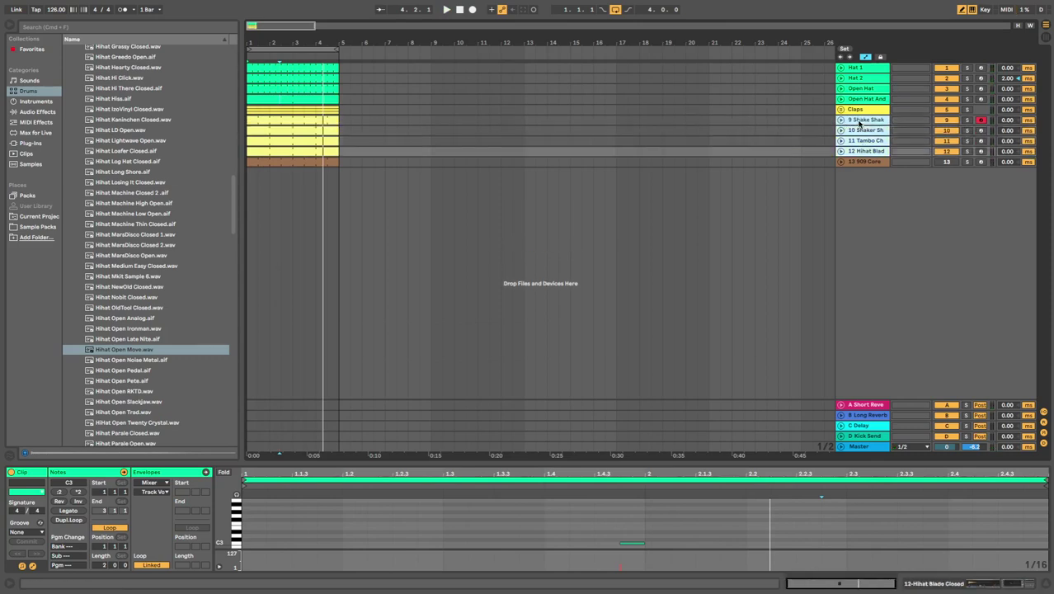
key(super+g)
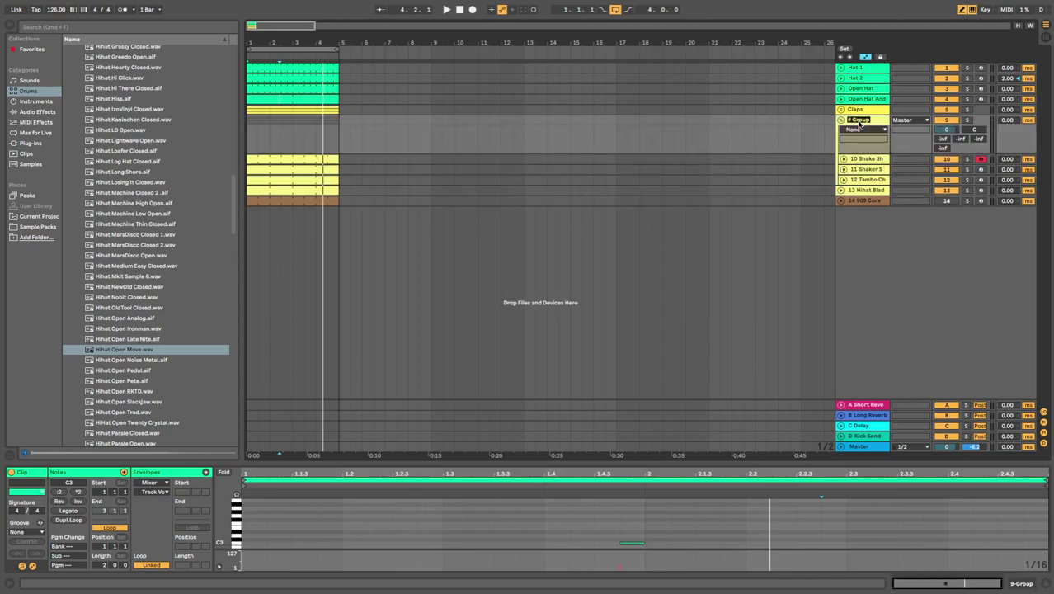
key(super+z)
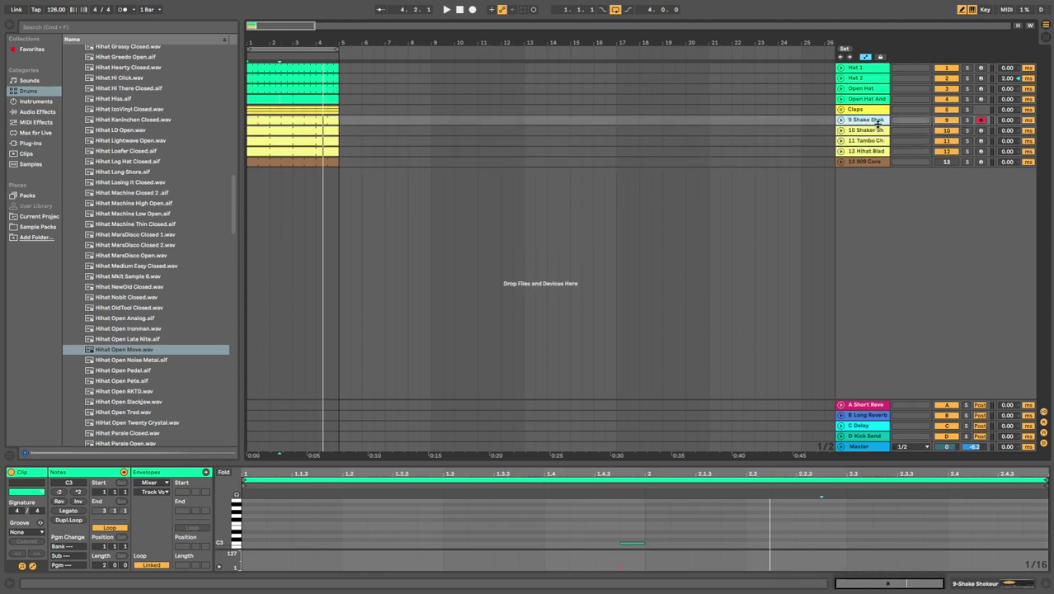
Group the two shaker tracks with the Tambo and Hihat Blade tracks and name the group Shakers
key(Down)
key(Down)
key(Down)
key(super+g)
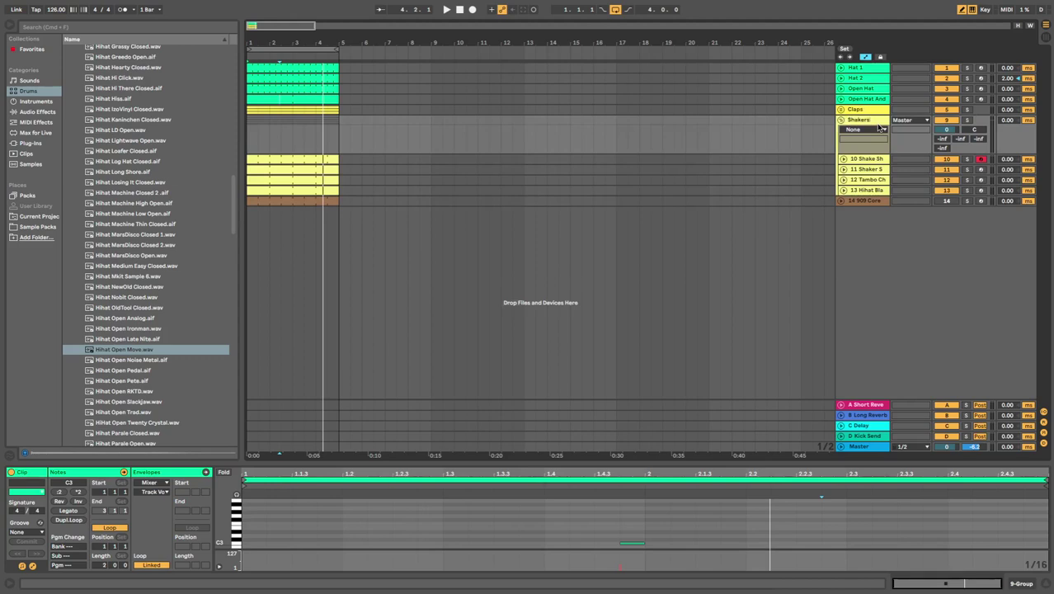
Solo the Shakers group during playback and add an EQ Eight to it with a low cut at 441 Hz
key(space)
click(967, 120)
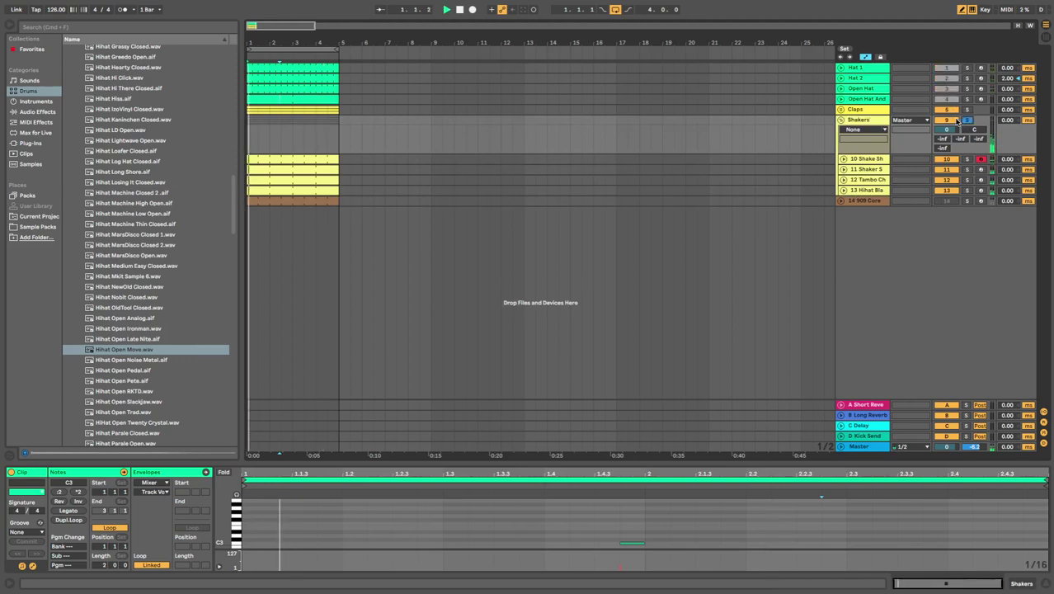
click(868, 121)
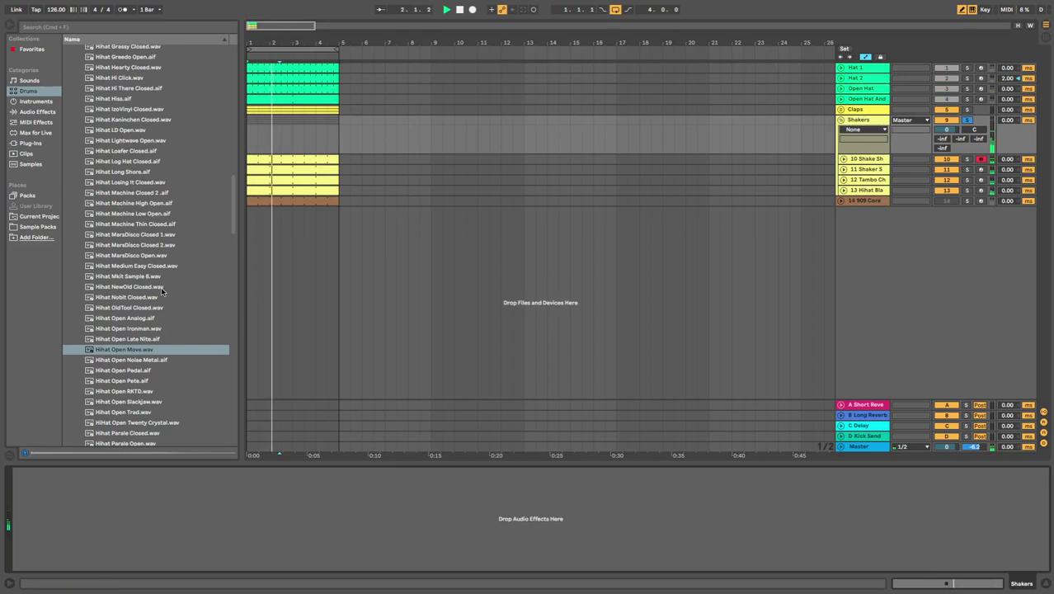
click(38, 111)
click(110, 195)
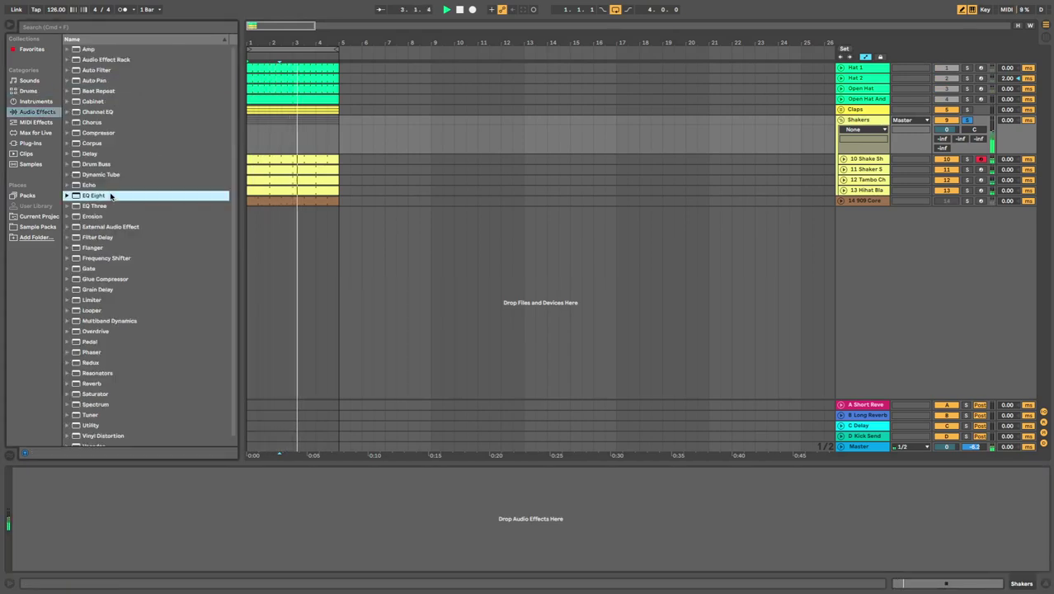
drag(68, 561, 68, 561)
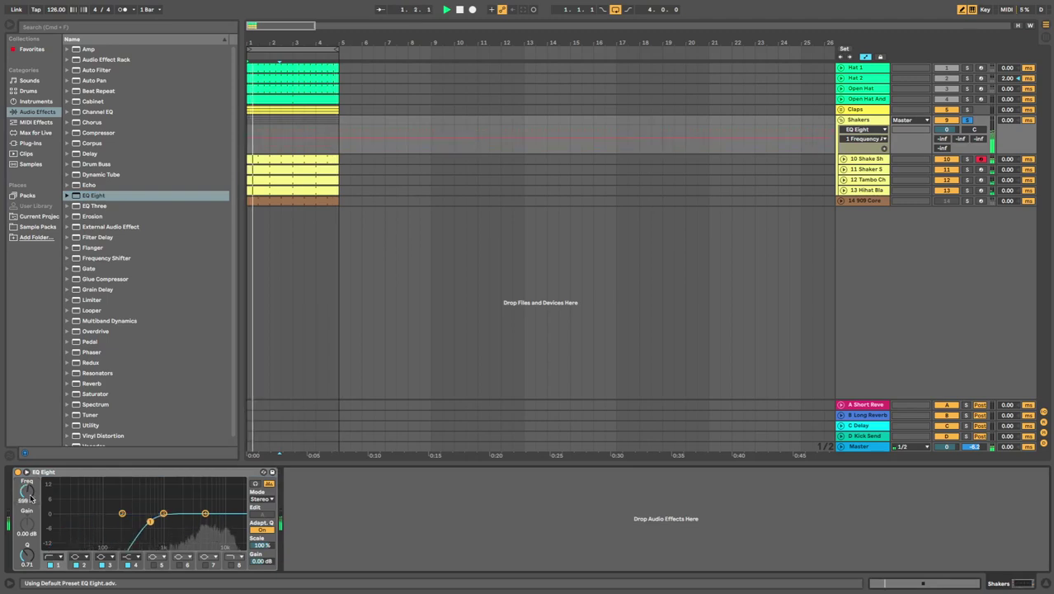
Add a Glue Compressor ahead of the Shakers group's EQ Eight and set its threshold to -22.2 dB
scroll(104, 271, down, 1)
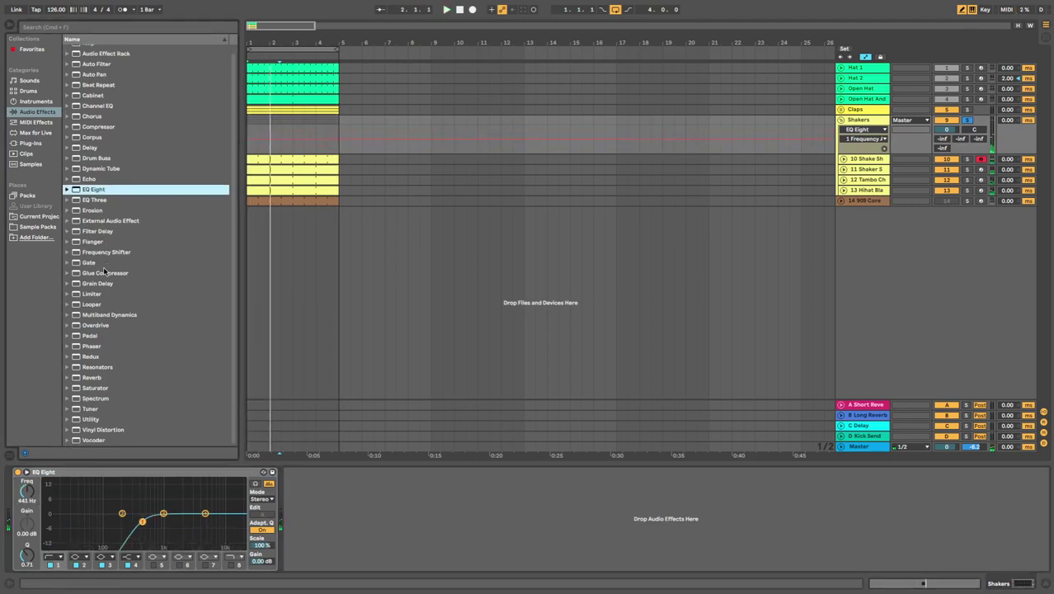
click(104, 275)
scroll(96, 273, up, 1)
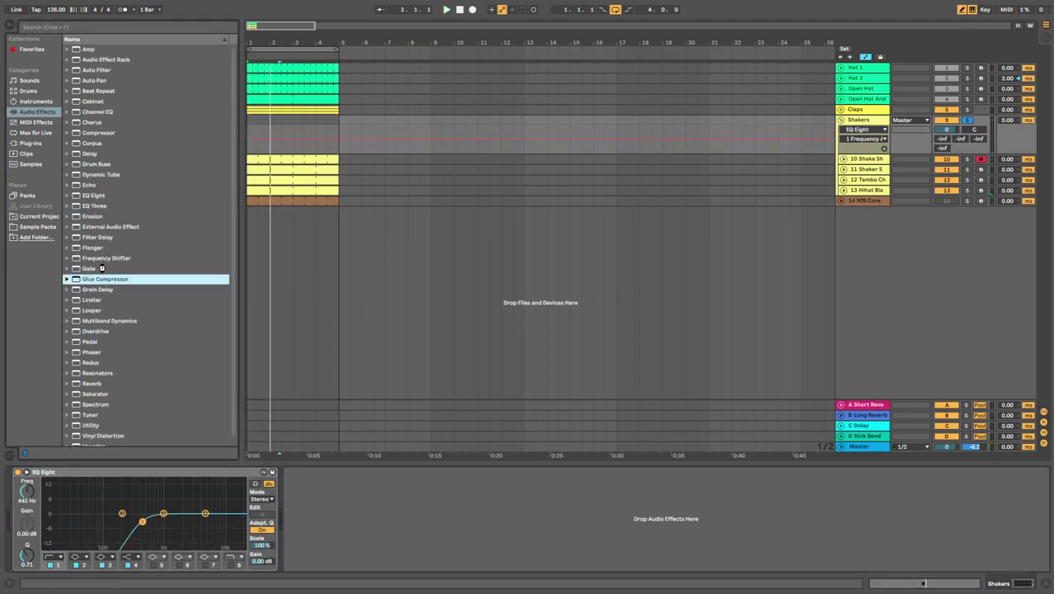
drag(313, 474, 314, 476)
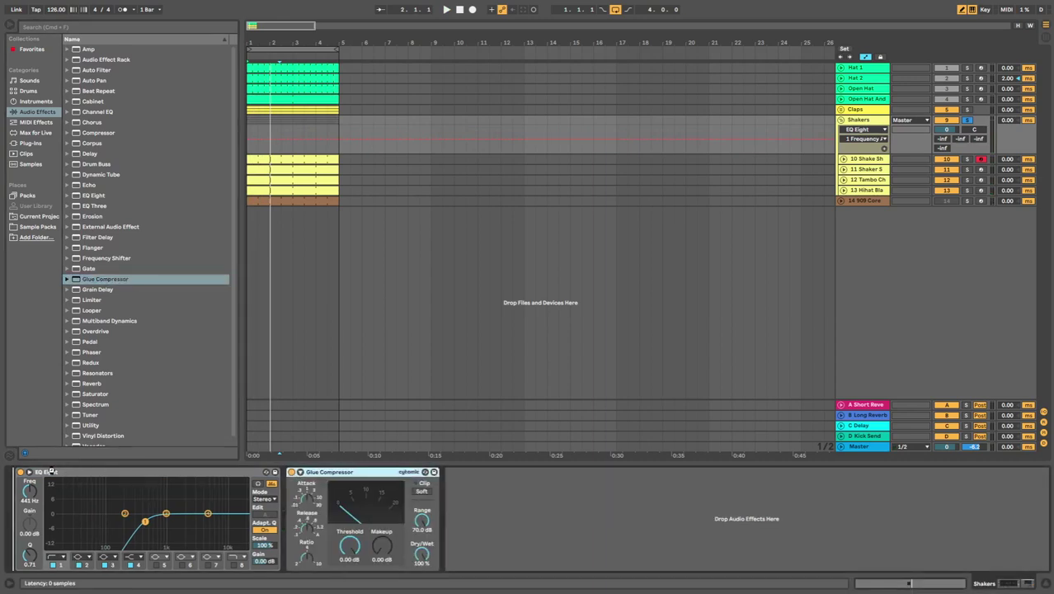
drag(91, 548, 72, 592)
Unsolo the Shakers group in the playing groove, set its Short Reverb send to -12.2 dB, and fold the group
key(space)
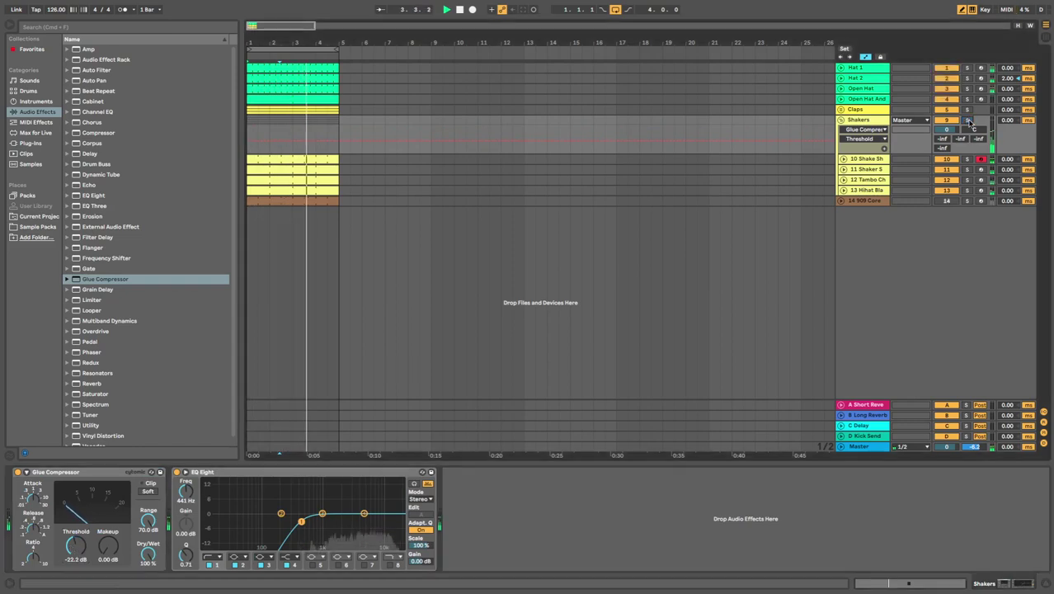
drag(942, 138, 942, 95)
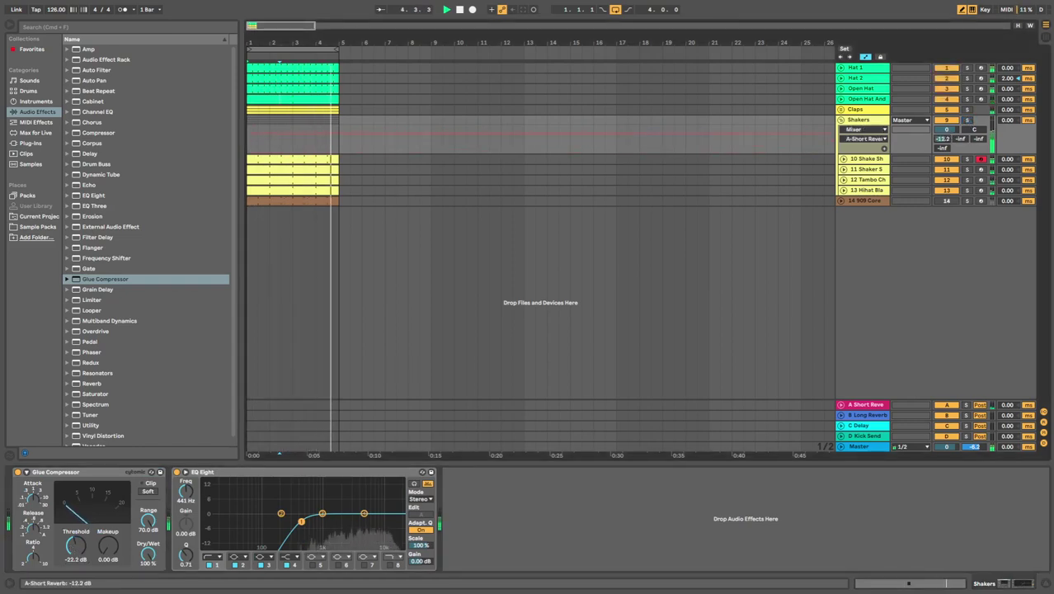
click(842, 120)
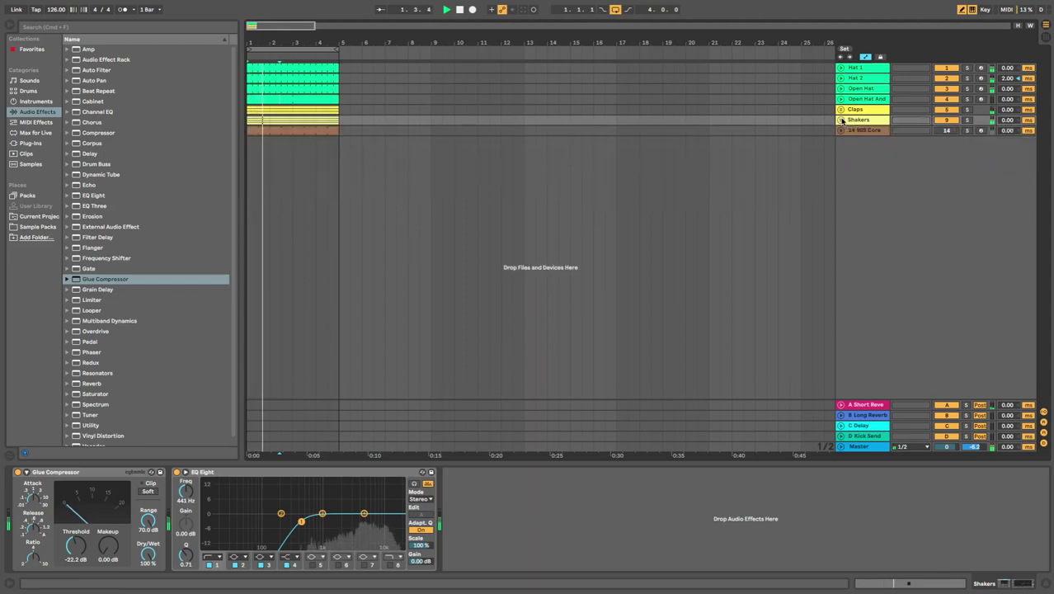
click(867, 69)
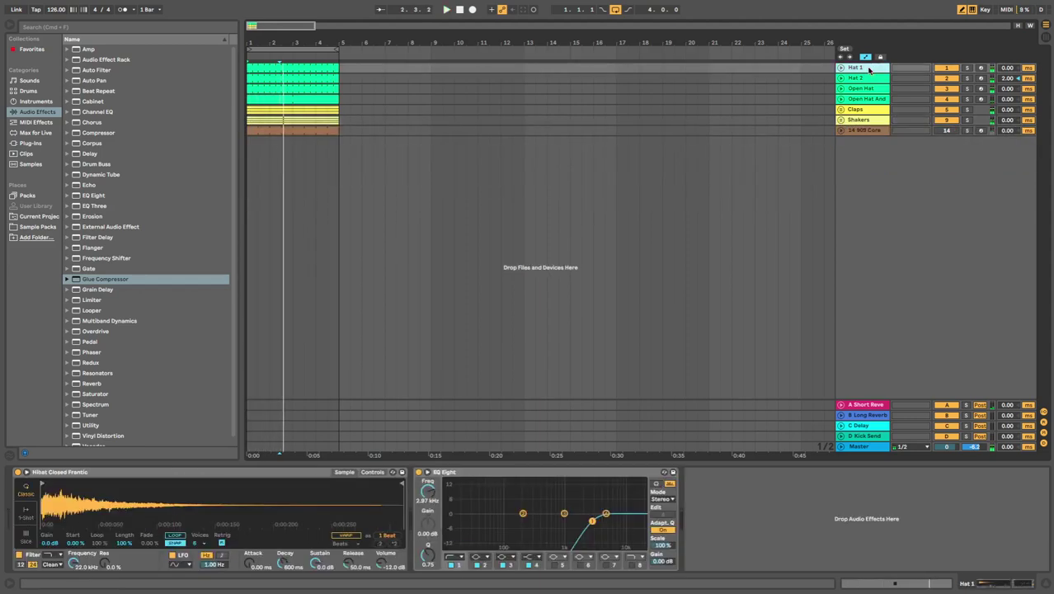
key(shift+Down)
key(shift+Down)
key(shift+Down)
key(shift+Down)
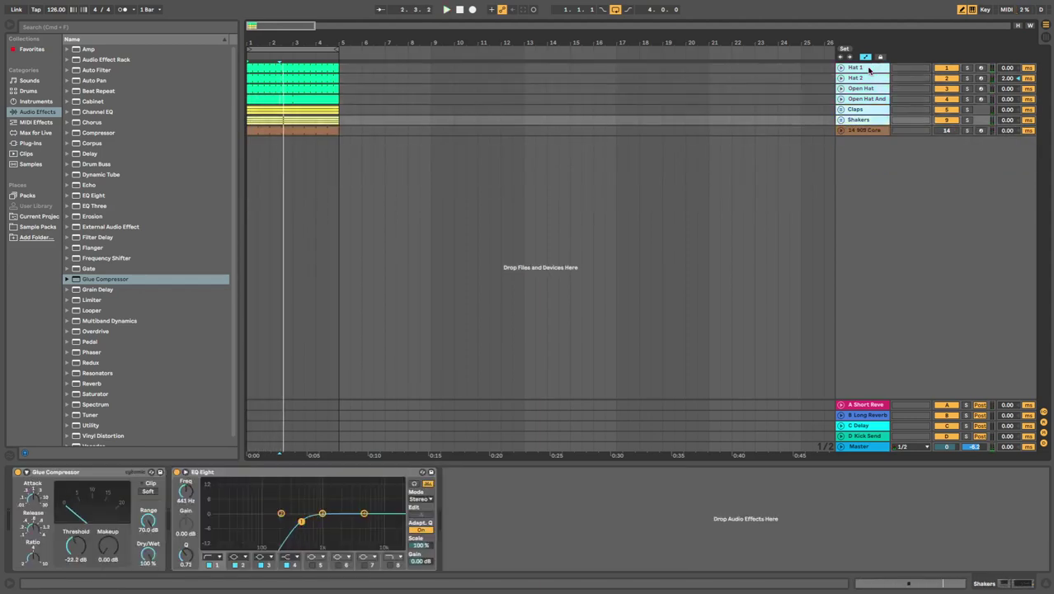
key(super+g)
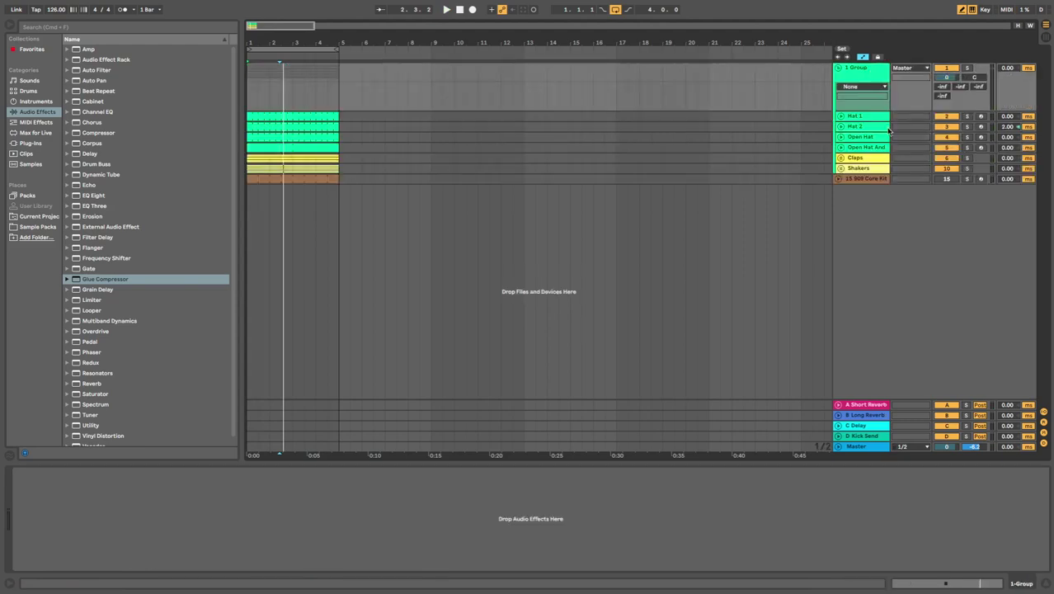
key(super+z)
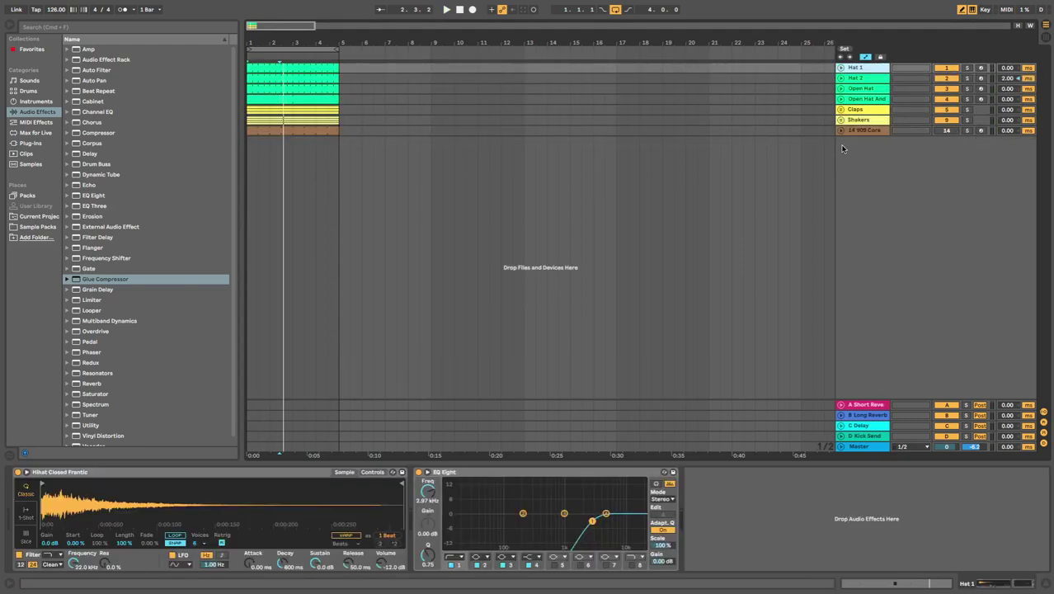
Group the four hat tracks with the Claps and Shakers groups and name the new group Top Section
click(841, 110)
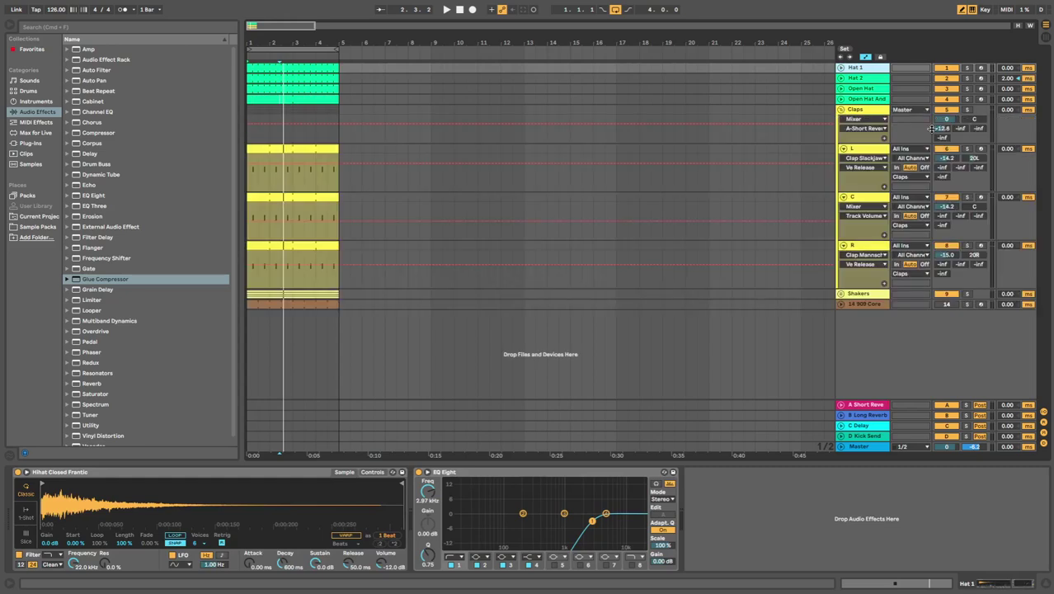
click(842, 109)
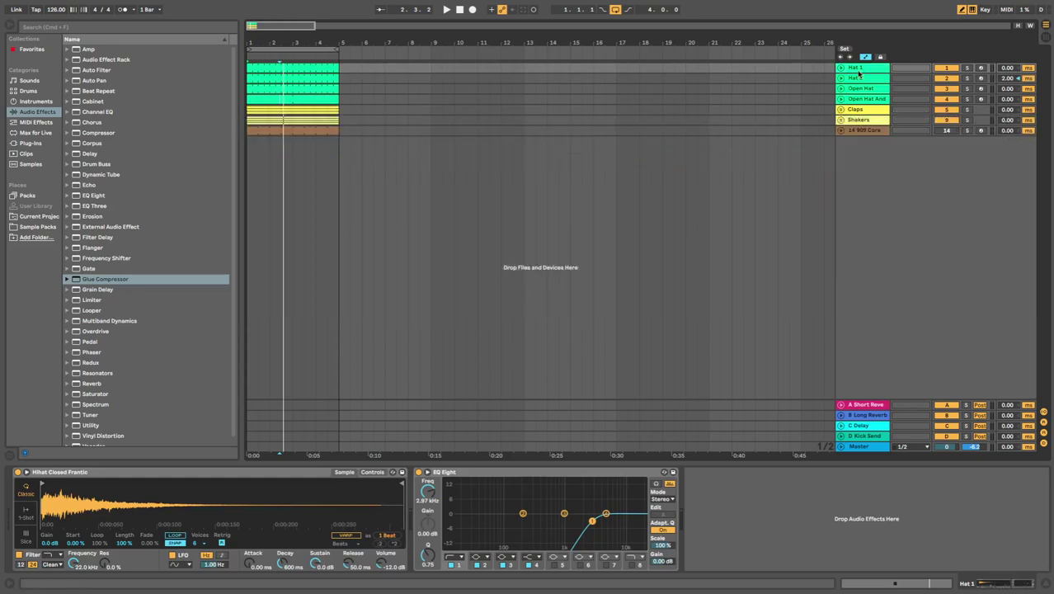
key(Down)
key(Down)
key(Down)
key(Down)
key(Down)
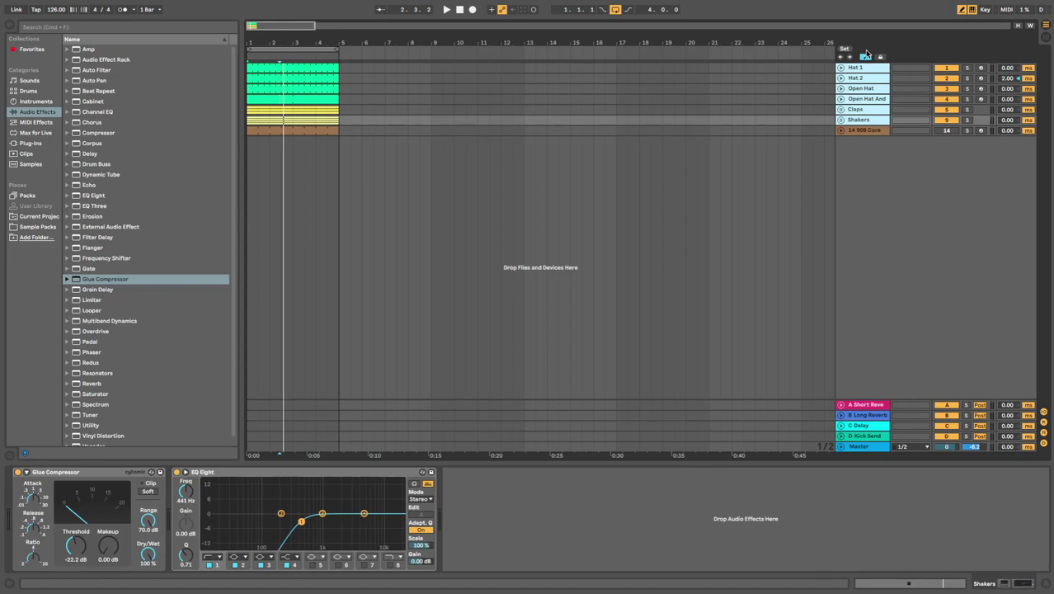
key(super+g)
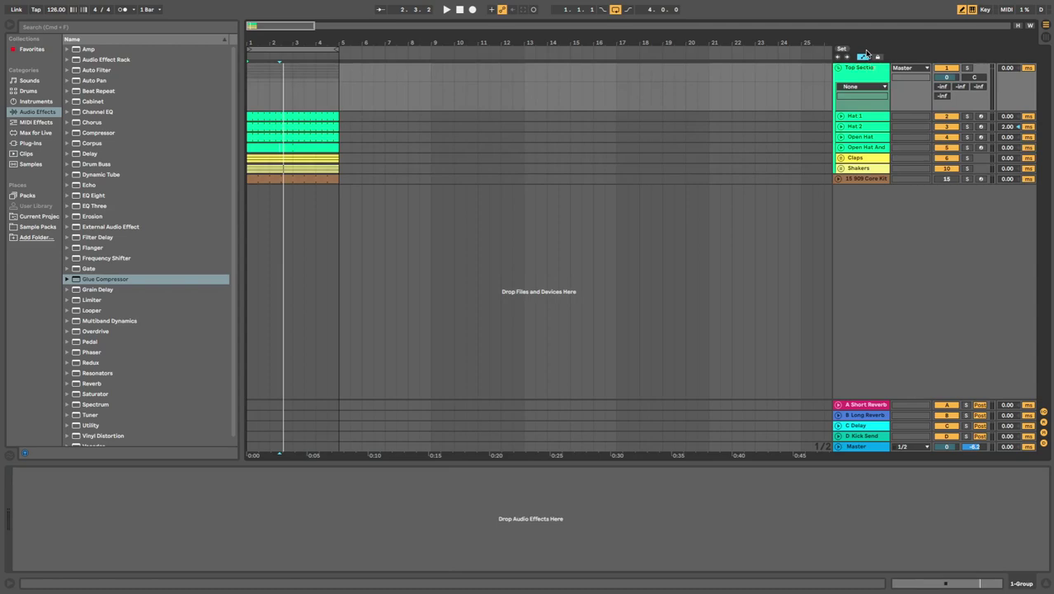
Set the Top Section group's Short Reverb send to -16.2 dB during playback
key(space)
drag(943, 86, 942, 41)
click(860, 68)
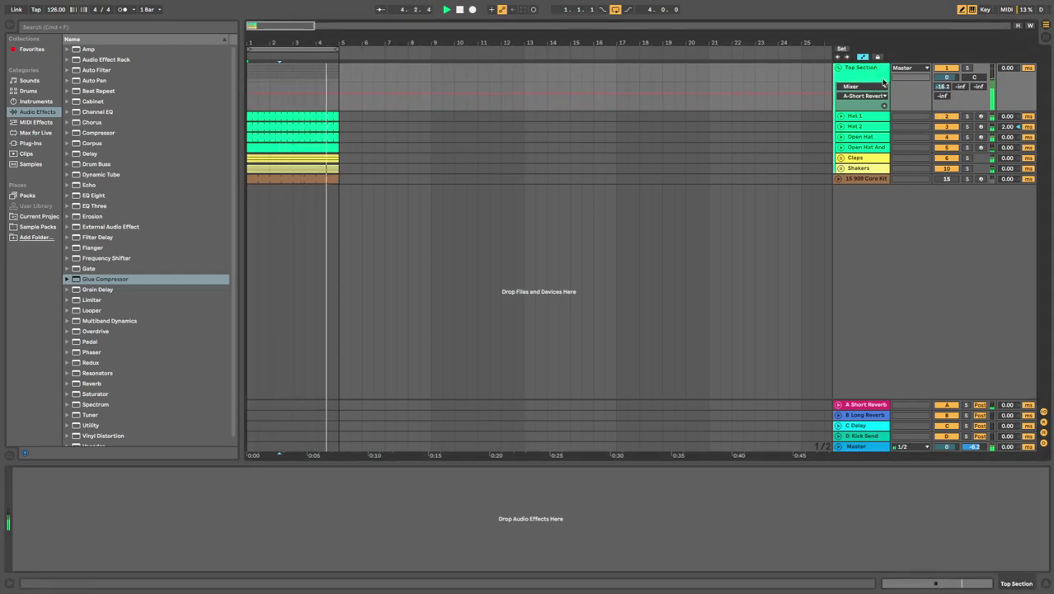
click(881, 76)
key(space)
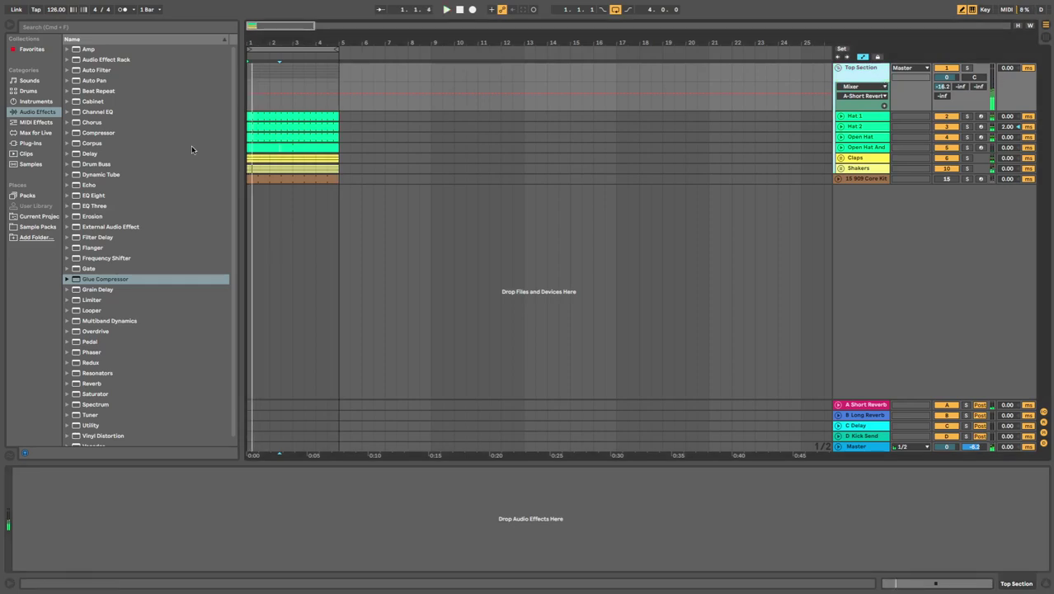
Add a Glue Compressor to the Top Section group and set its threshold to -18.1 dB
click(127, 278)
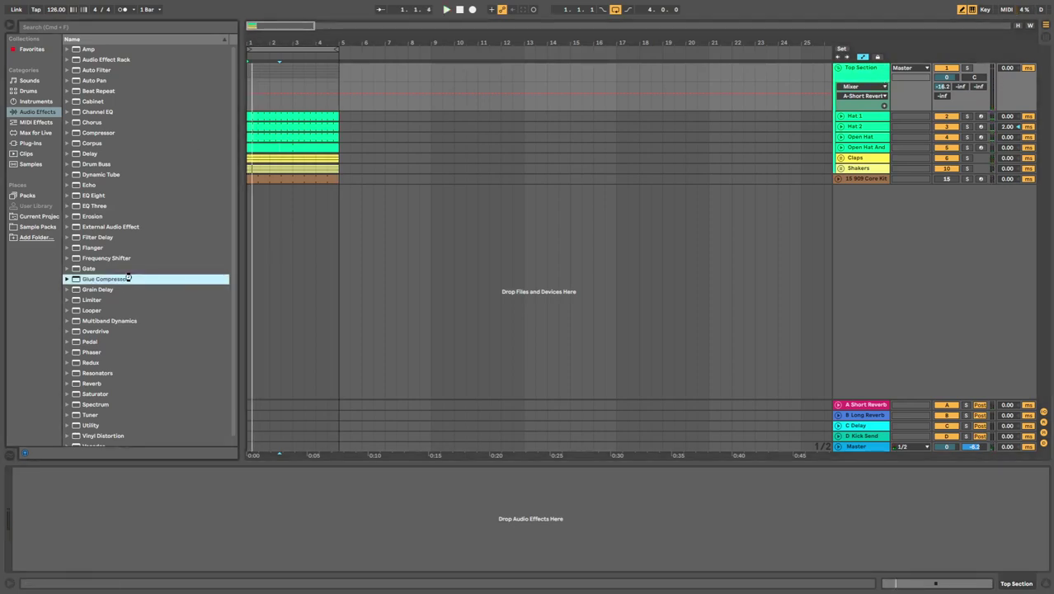
drag(110, 555, 109, 554)
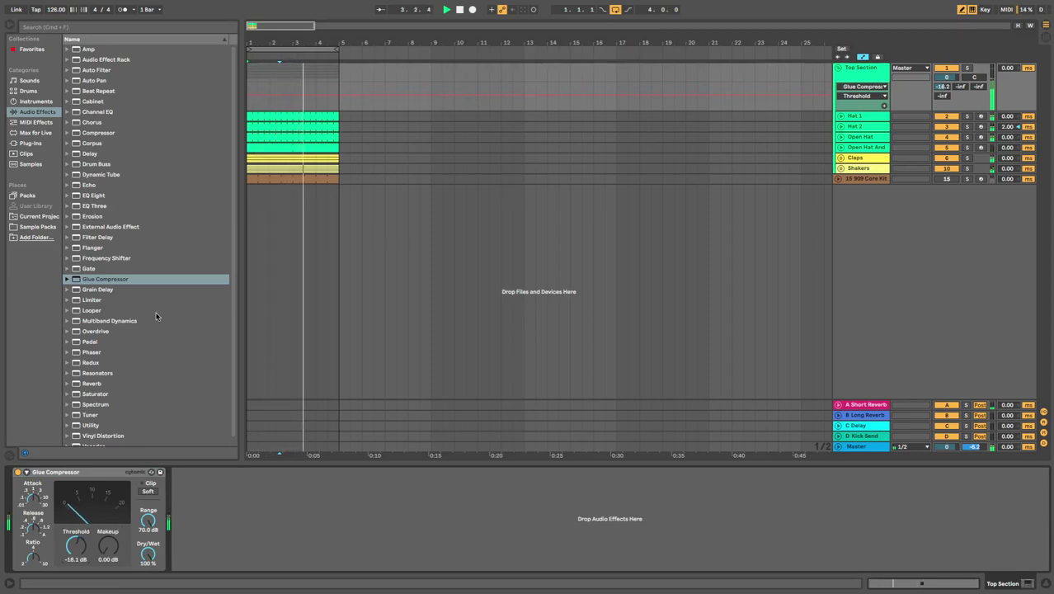
click(858, 70)
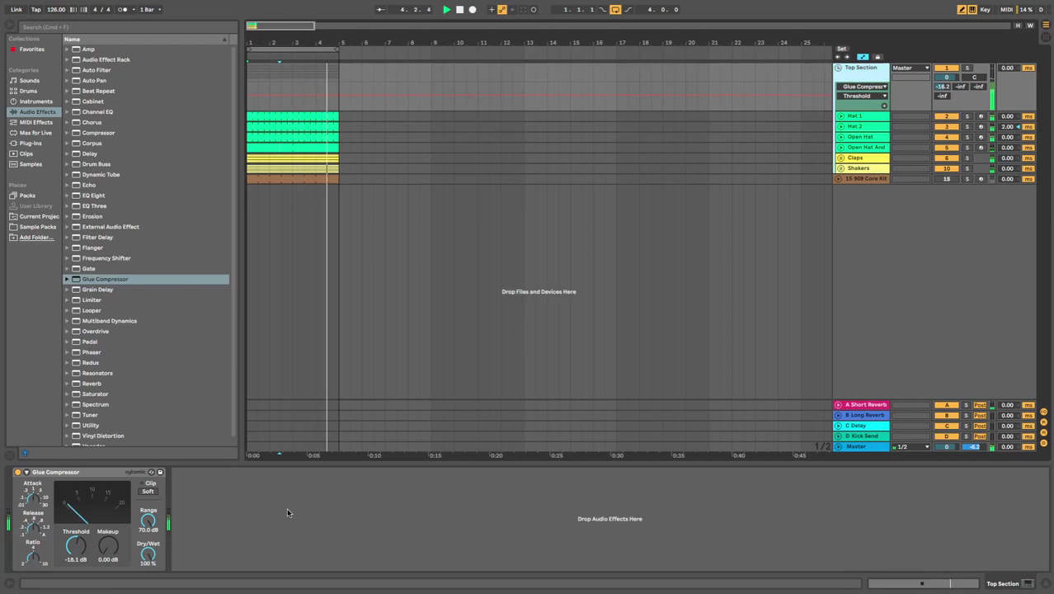
Add a Saturator after the Top Section group's Glue Compressor and set its drive to 3.43 dB
scroll(124, 320, down, 1)
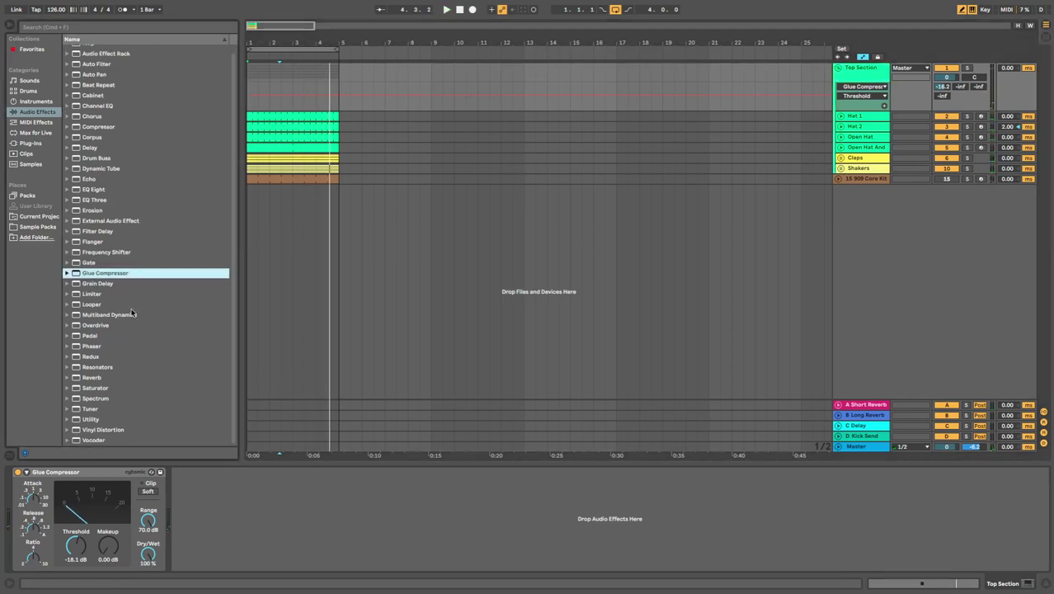
click(103, 390)
scroll(103, 392, up, 1)
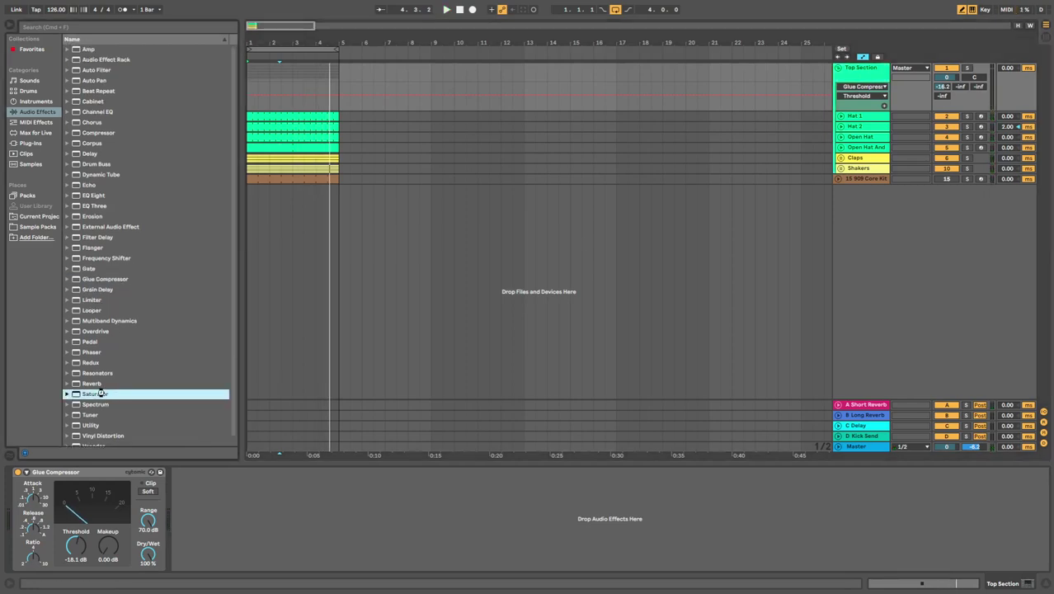
drag(123, 410, 199, 551)
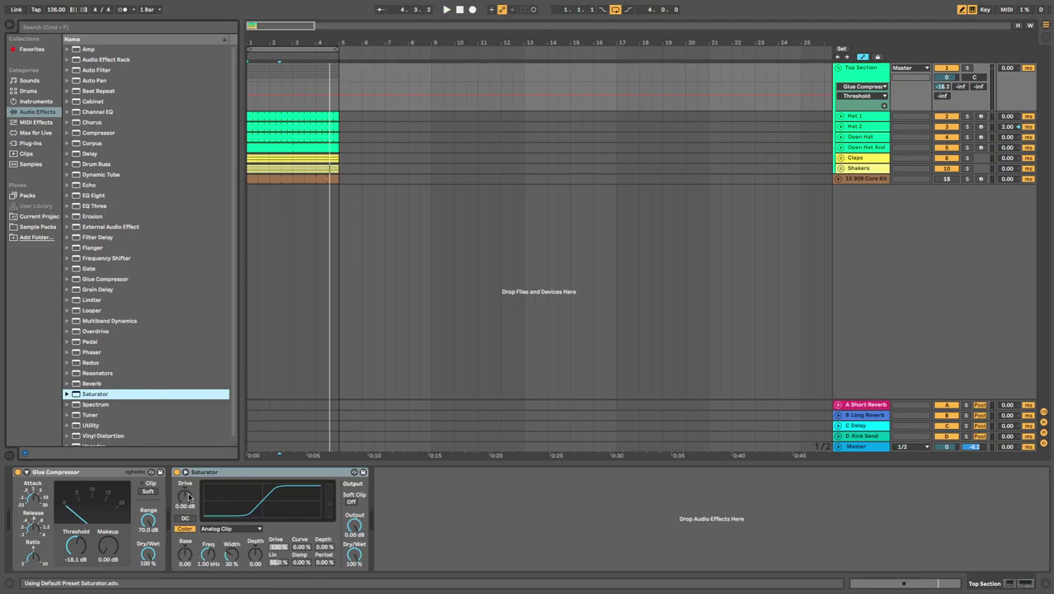
drag(187, 496, 187, 487)
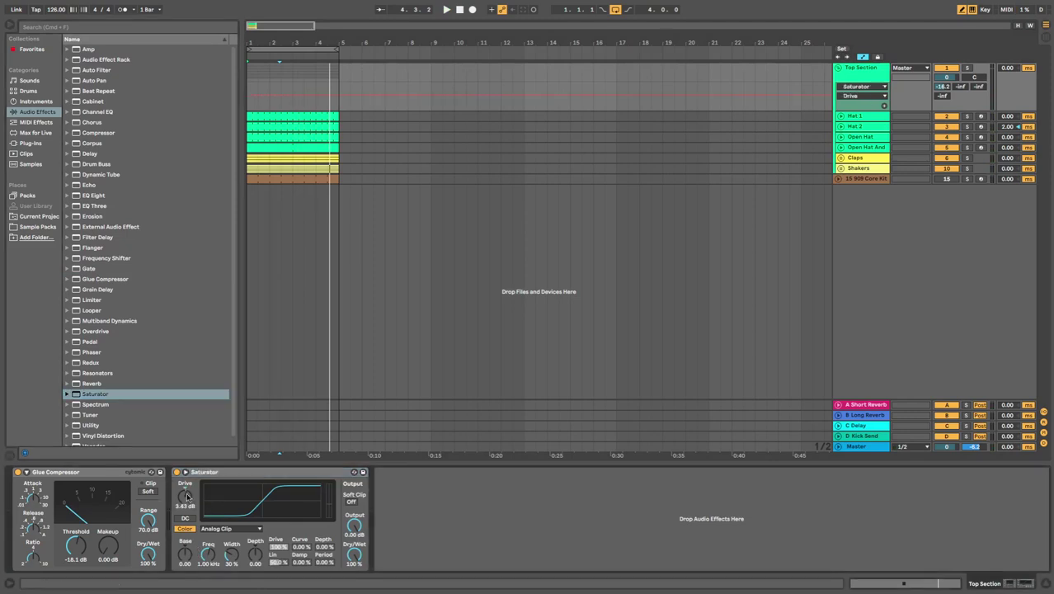
key(space)
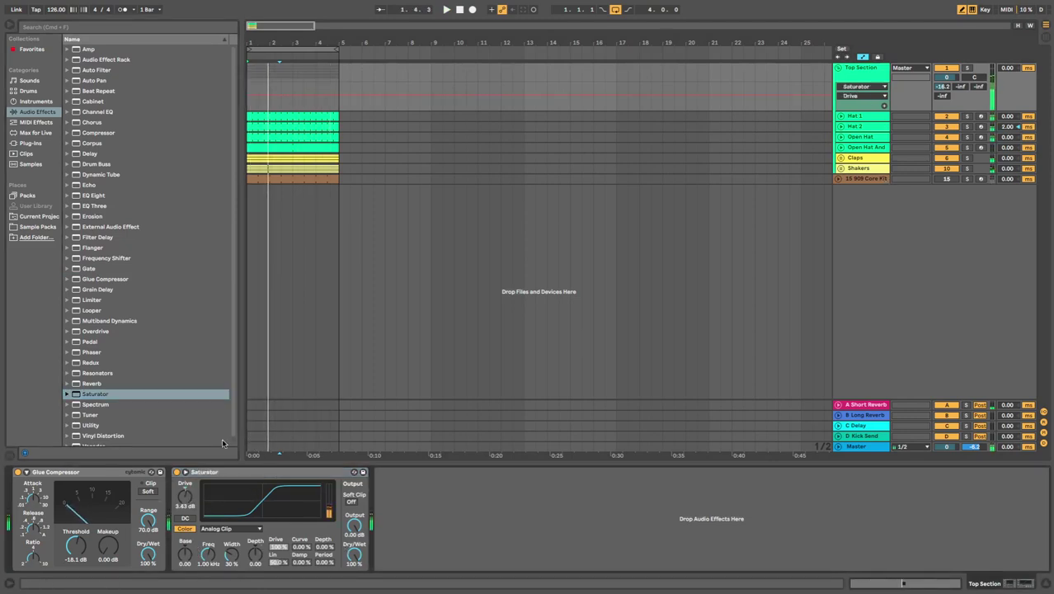
Compare the Top Section's level in the Session View mixer with the Saturator bypassed and the Glue Compressor off and on
key(Tab)
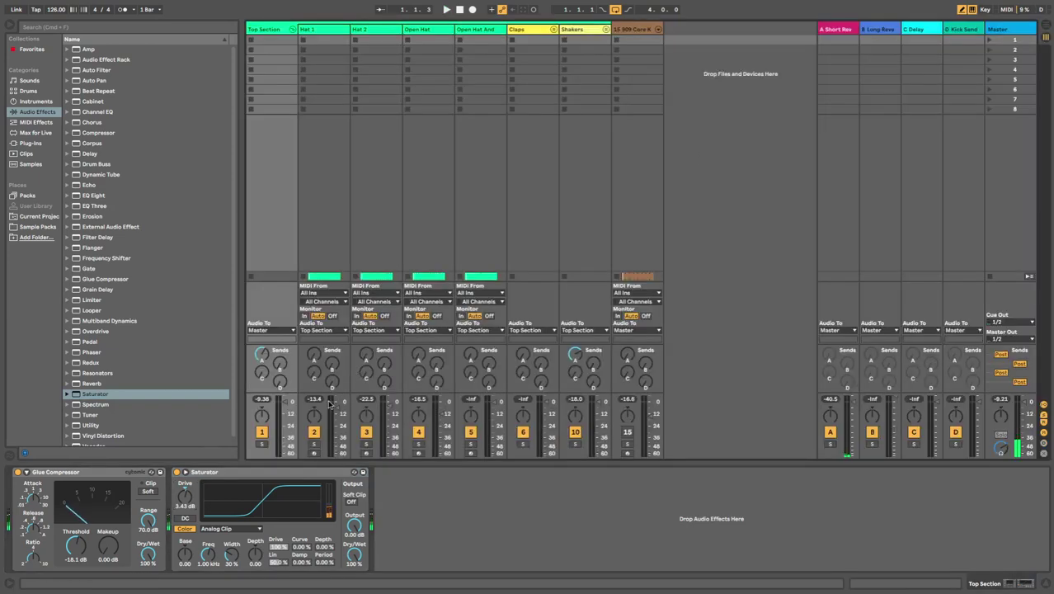
key(space)
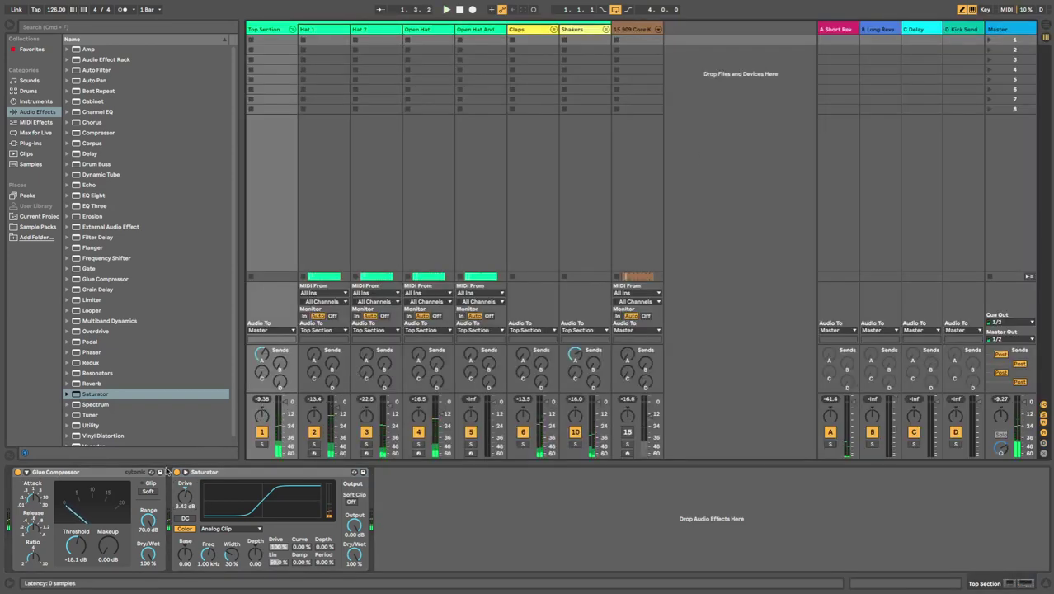
click(176, 472)
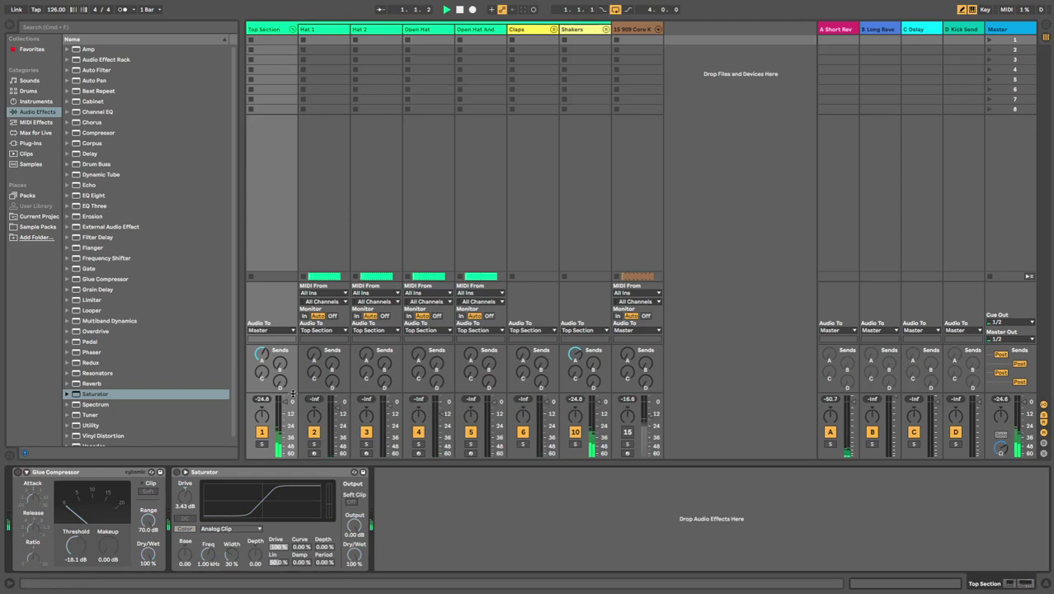
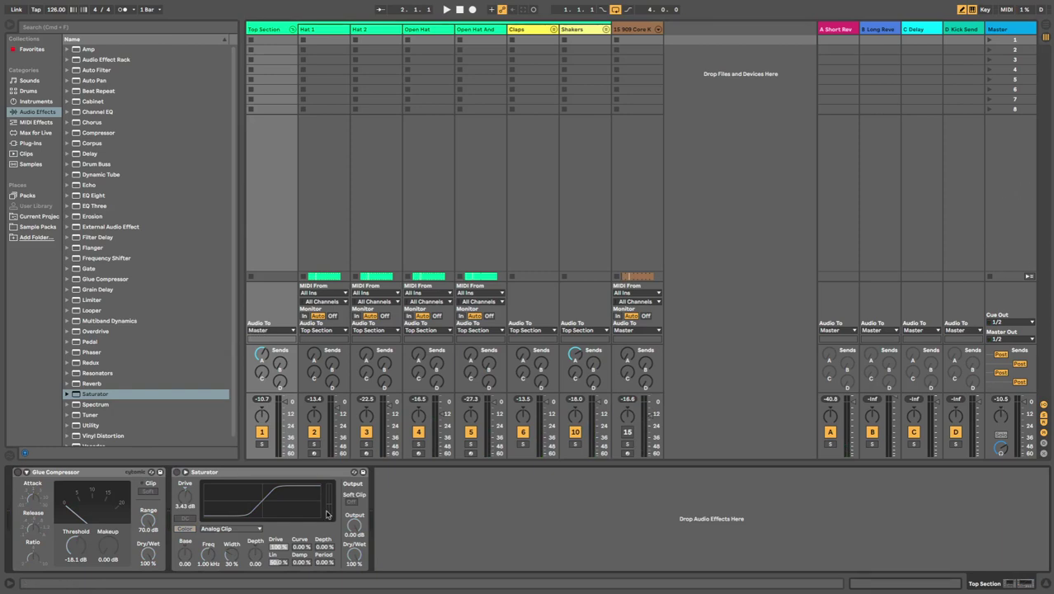
click(16, 472)
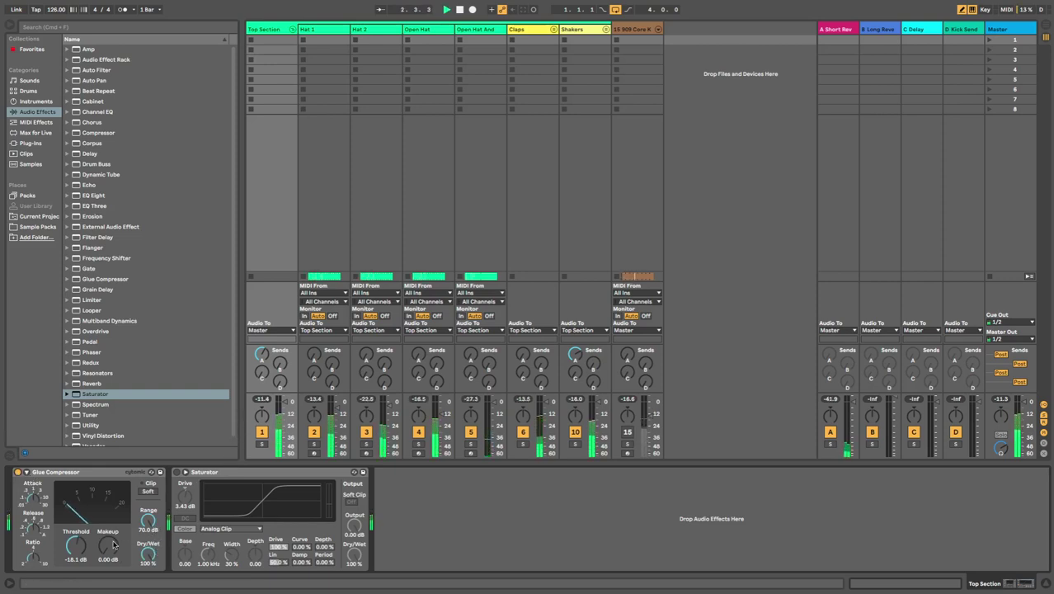
Set the Glue Compressor's makeup gain to 1.40 dB and fine-tune it to 1.27 dB during playback
drag(114, 545, 114, 538)
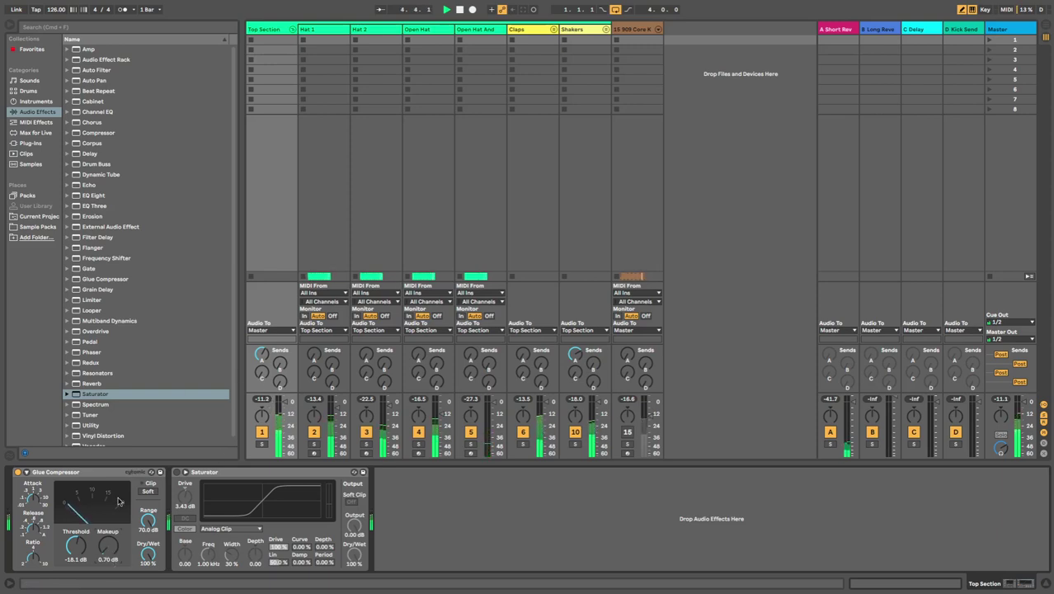
text(-13)
text(.)
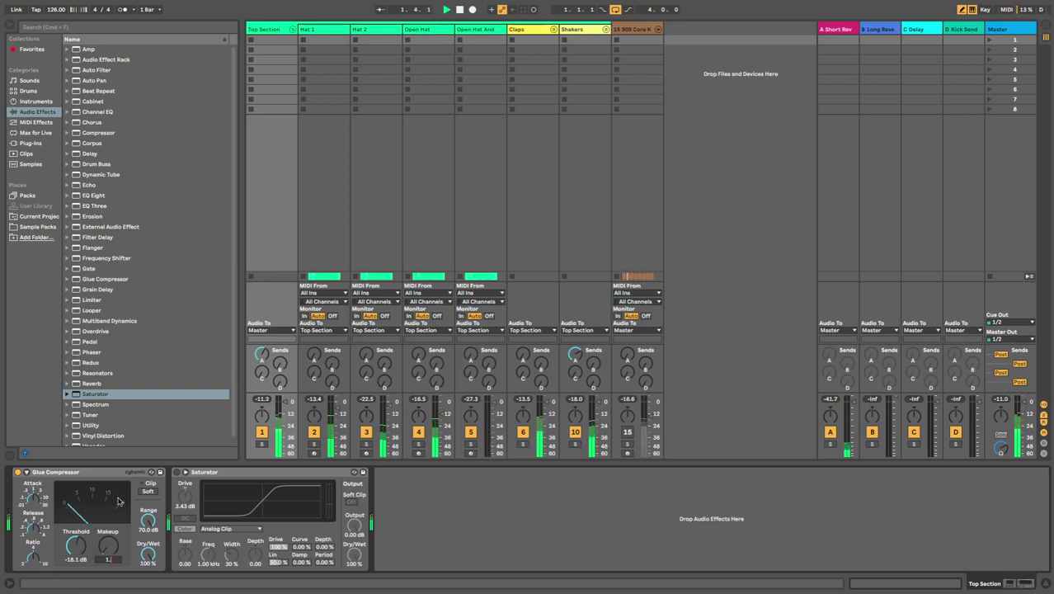
text(4)
key(Return)
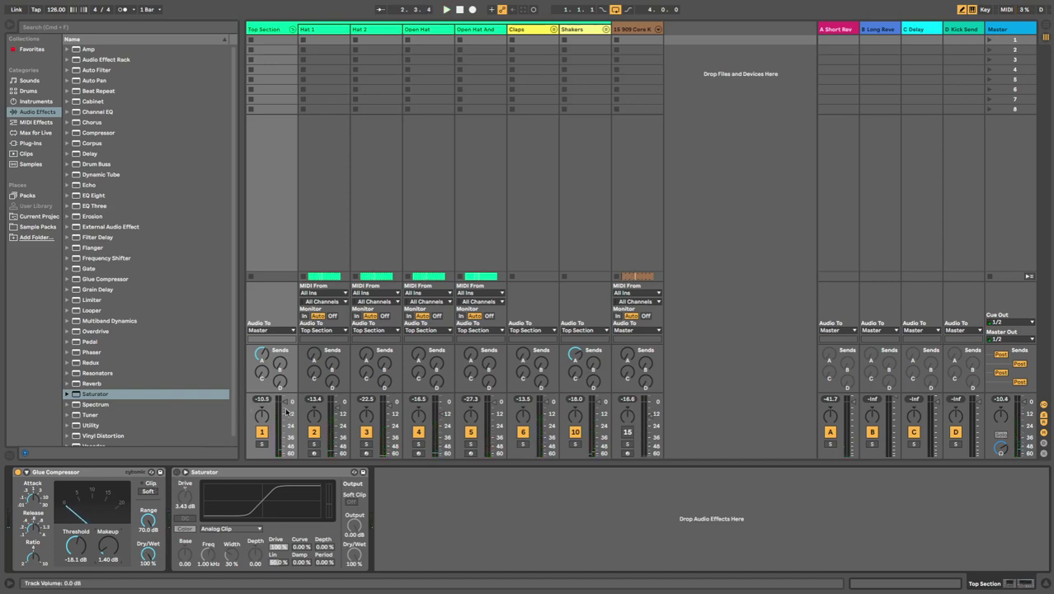
key(space)
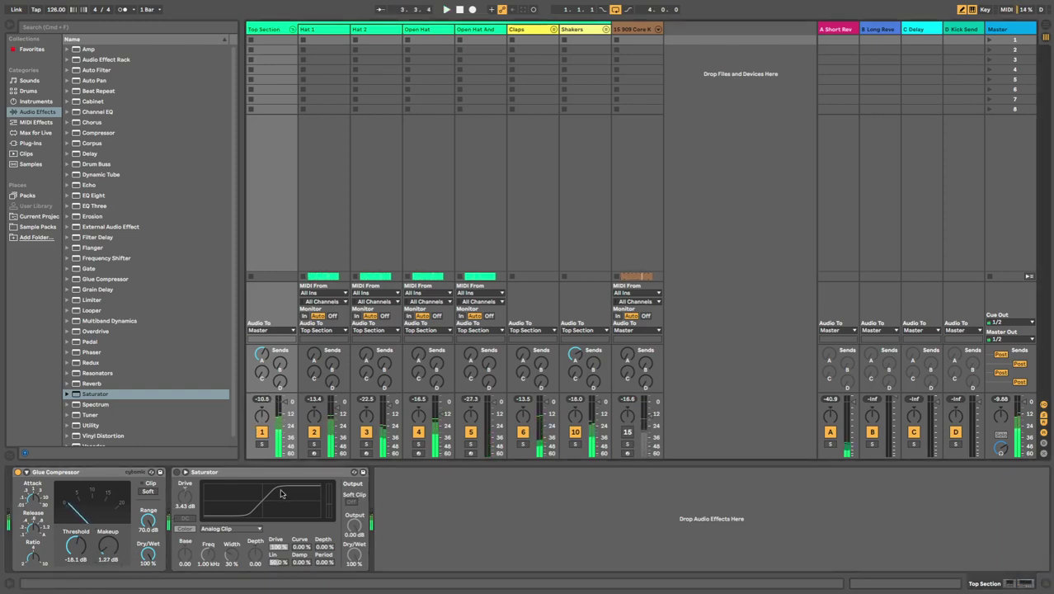
Re-enable the Saturator, set its Color frequency to 3.11 kHz, and lower its output to -2.57 dB
click(178, 472)
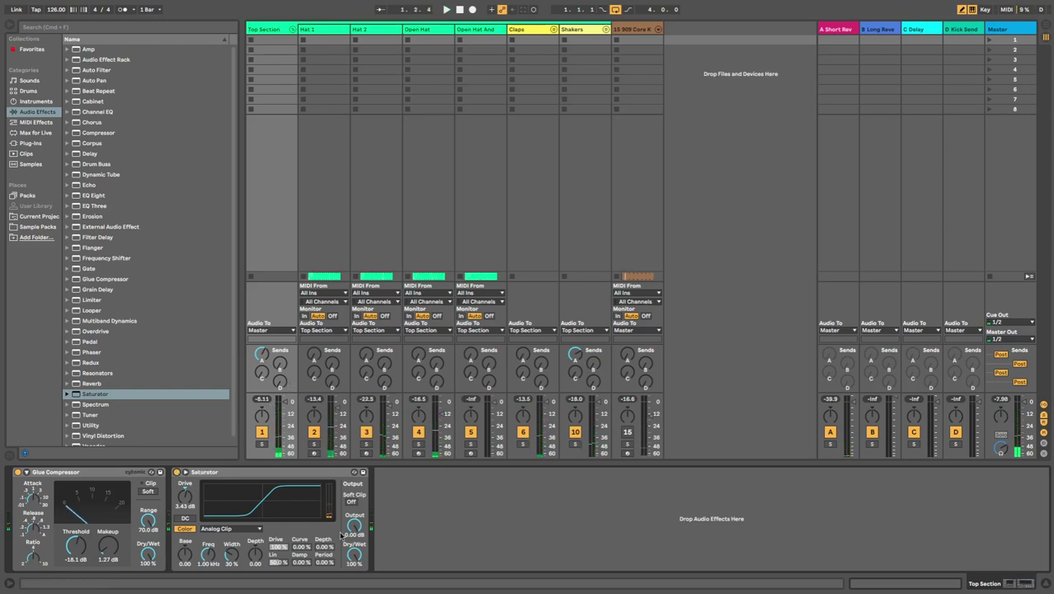
drag(208, 555, 208, 535)
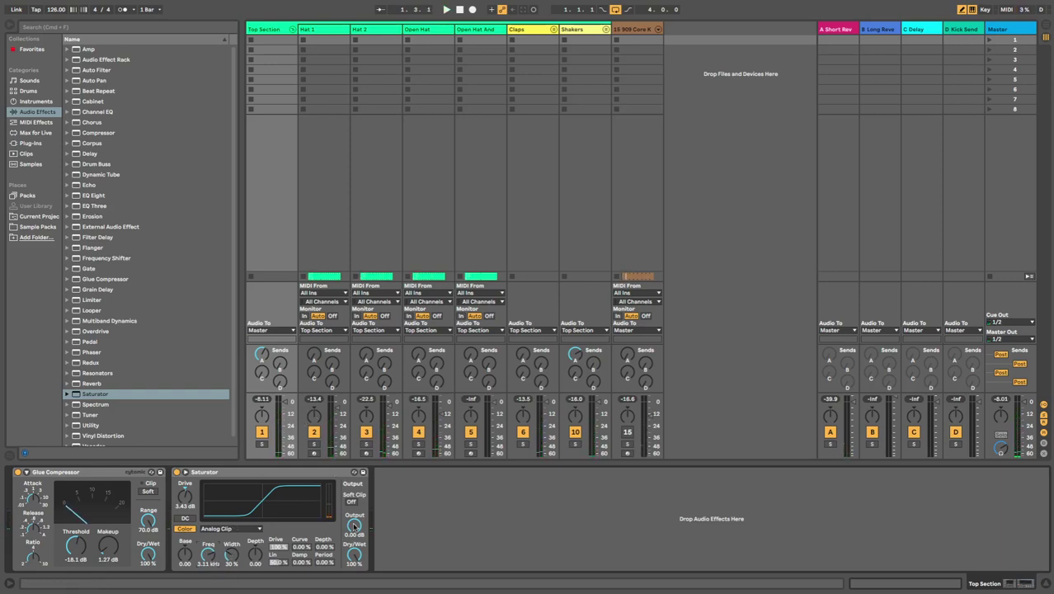
drag(354, 525, 353, 536)
key(space)
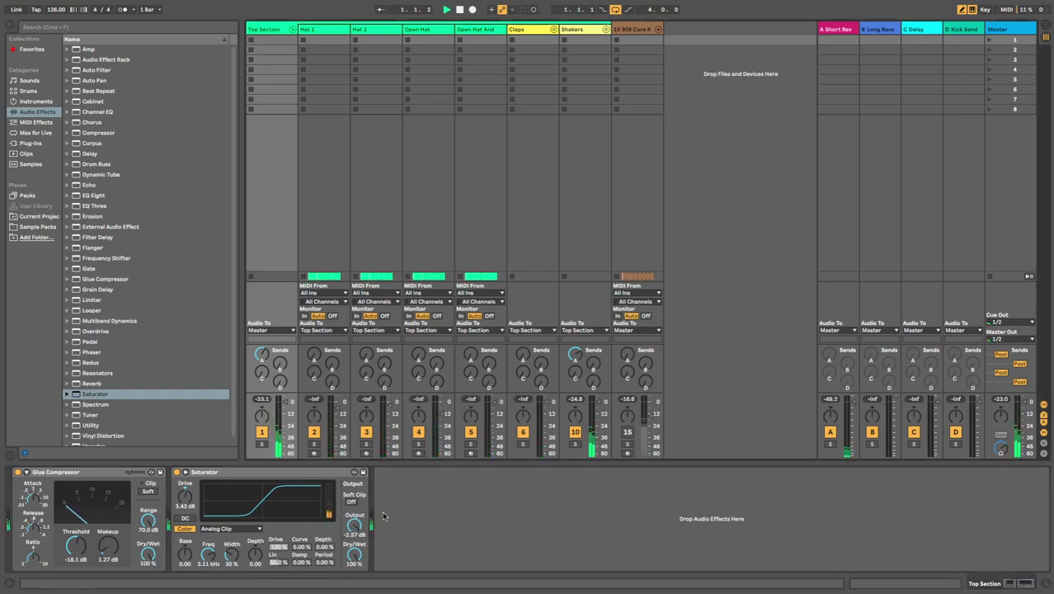
Compare the Top Section's level with the Saturator off and on, trimming its output to -2.86 dB
click(177, 473)
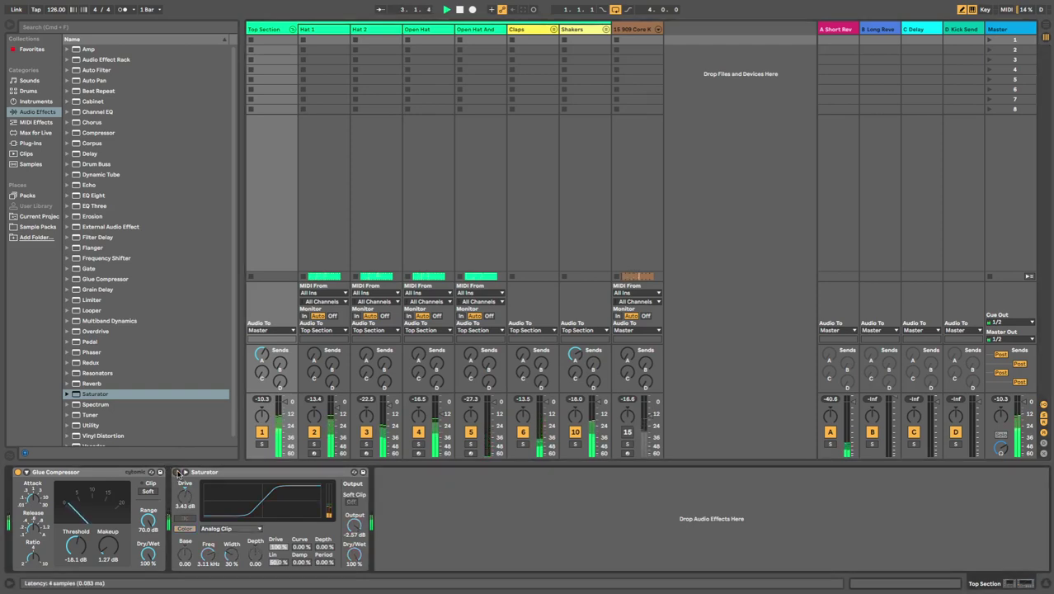
click(177, 472)
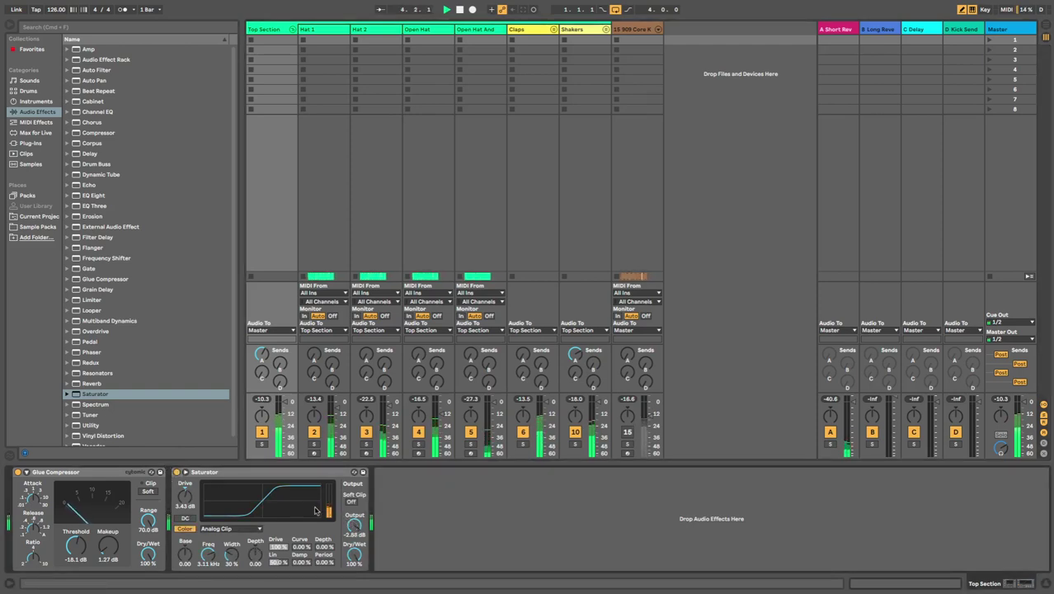
key(space)
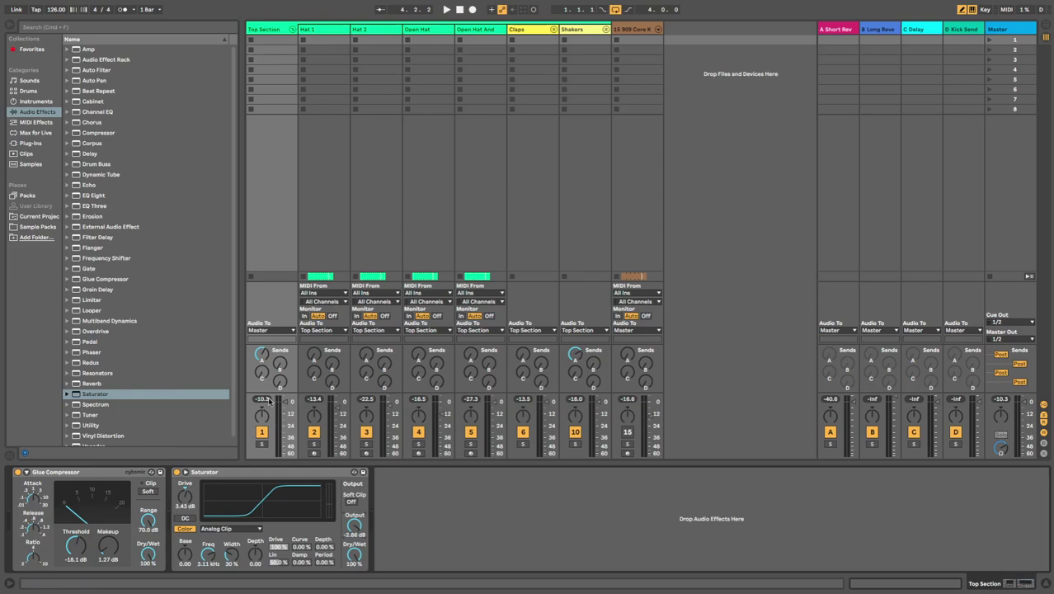
drag(267, 401, 267, 446)
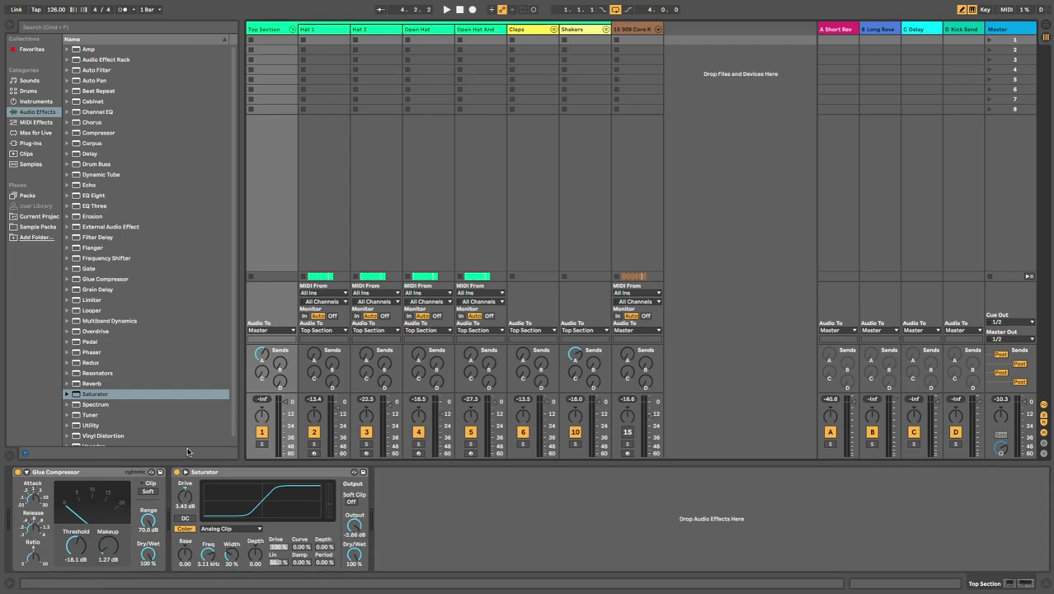
key(space)
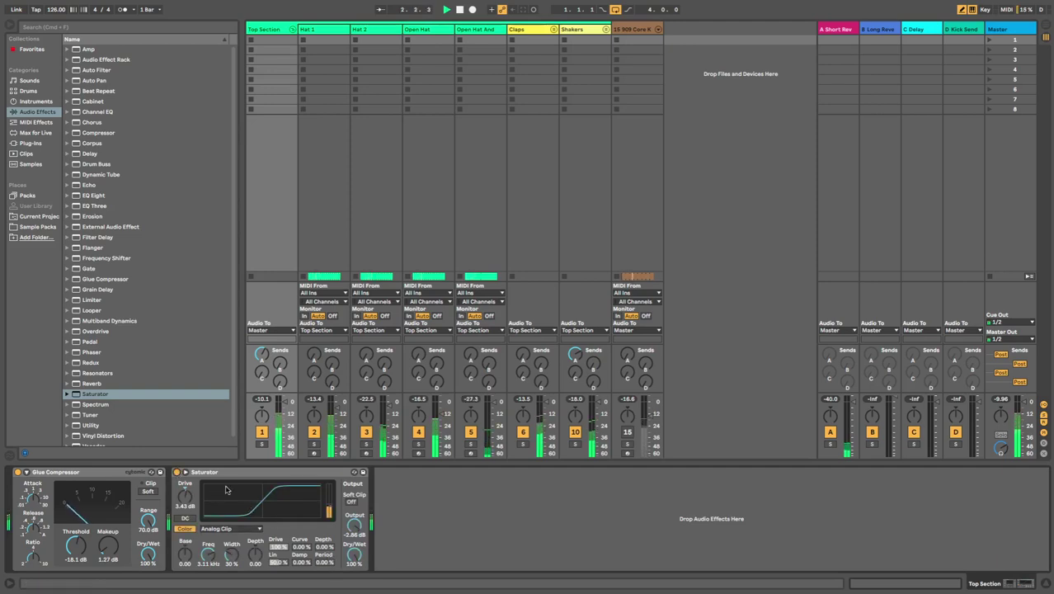
key(space)
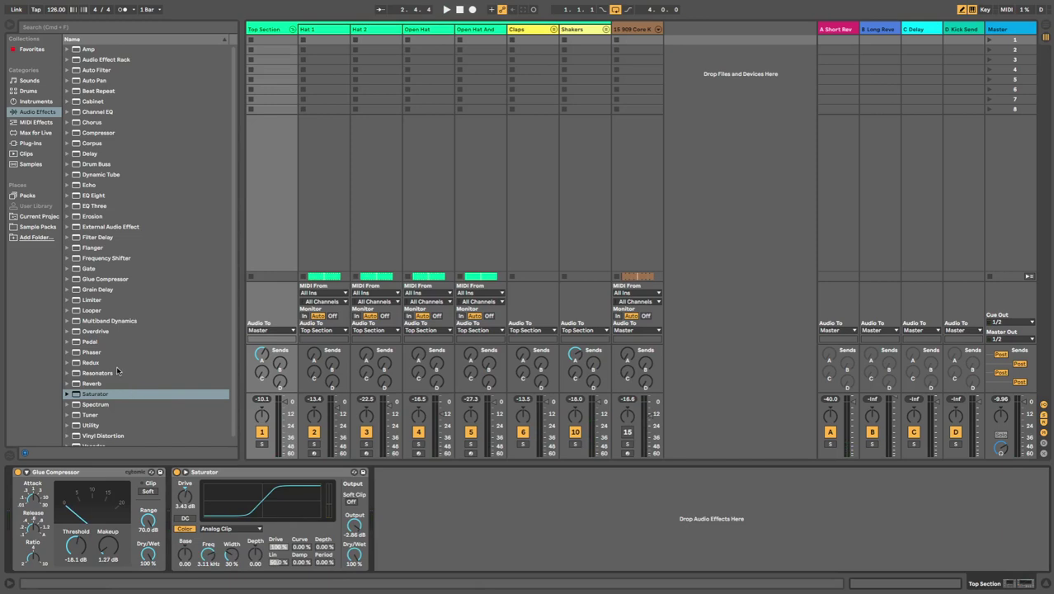
Add an EQ Eight after the Top Section group's Saturator with a low cut at 583 Hz
scroll(117, 370, down, 1)
scroll(122, 311, up, 1)
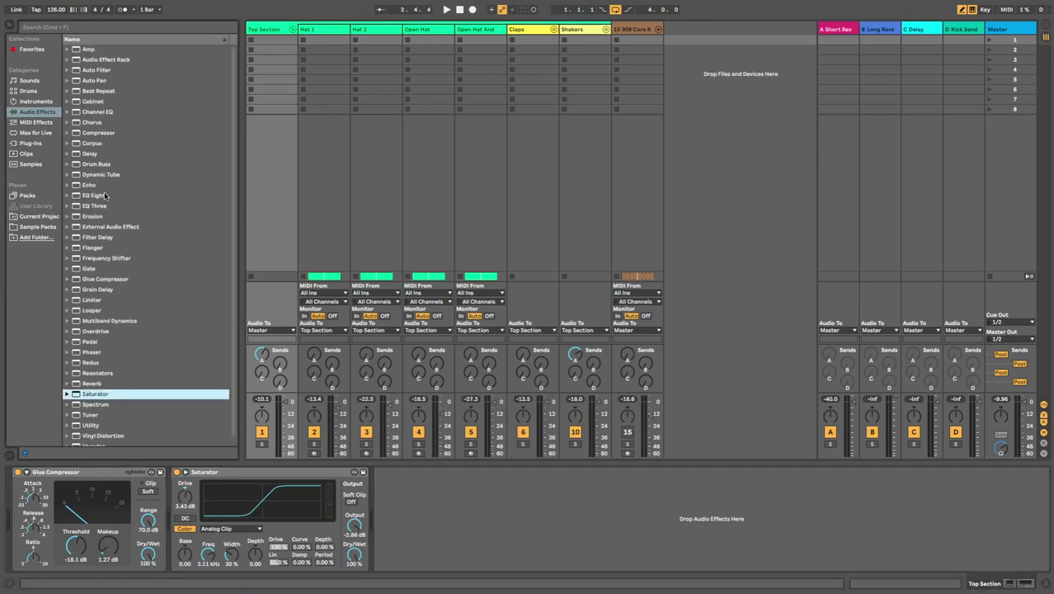
drag(105, 196, 476, 567)
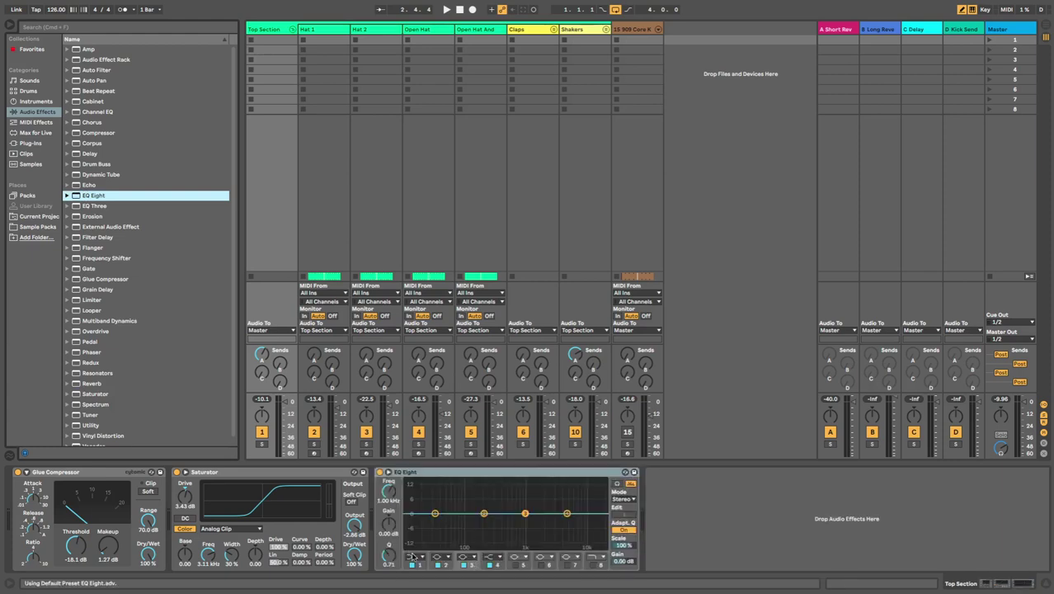
click(412, 558)
click(415, 503)
drag(387, 493, 387, 429)
key(space)
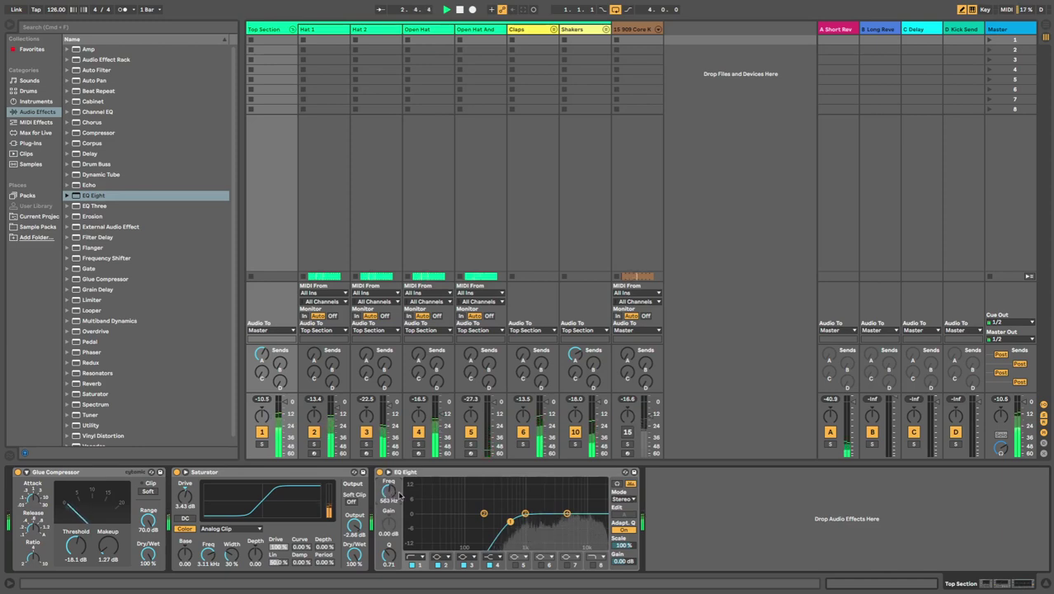
Switch the EQ Eight to M/S mode and add a low cut at 639 Hz on the side channel
click(630, 500)
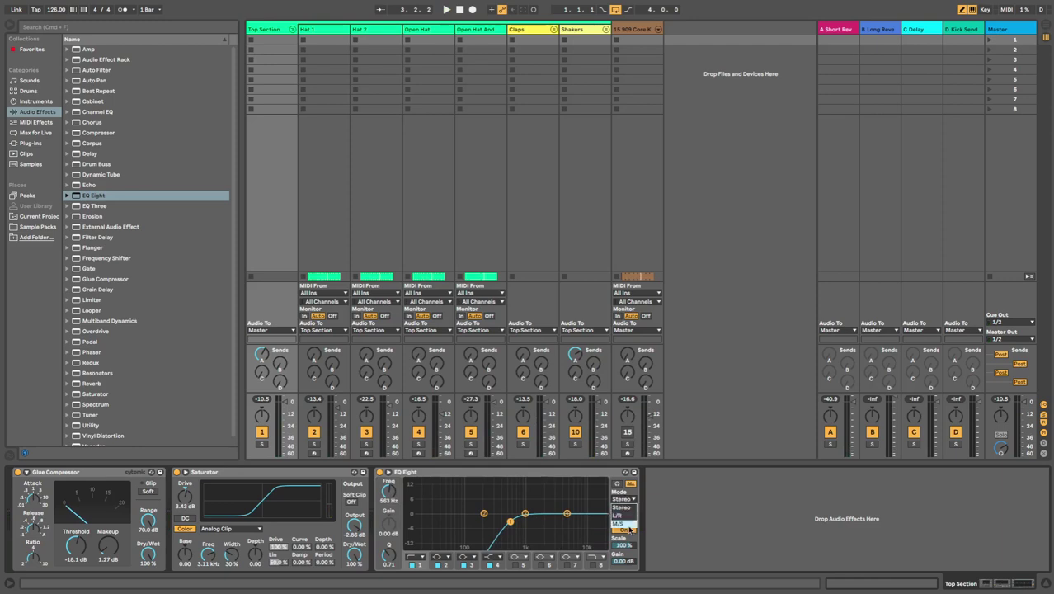
click(631, 525)
click(624, 515)
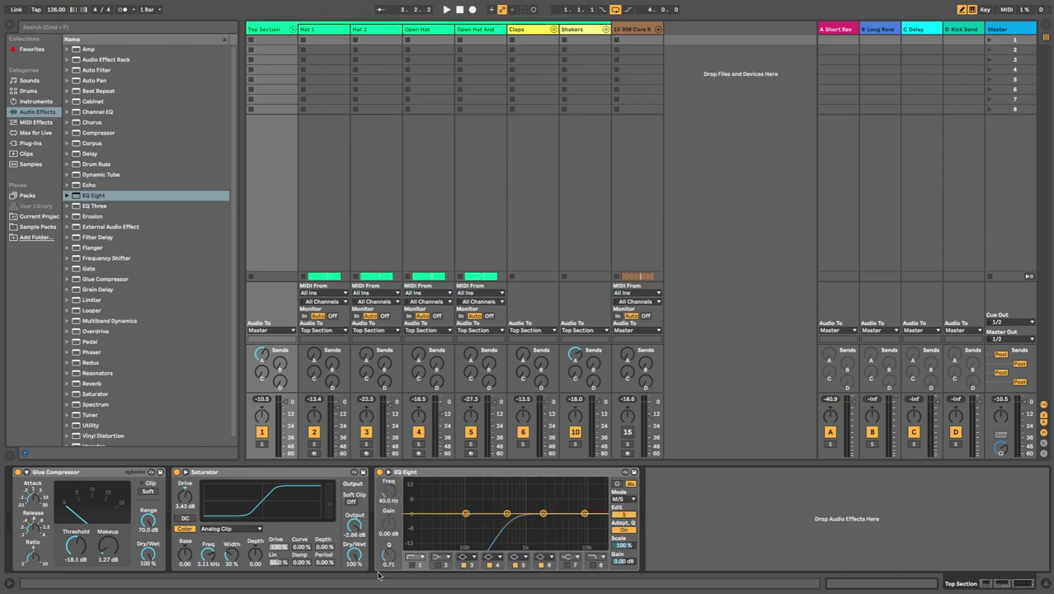
click(414, 566)
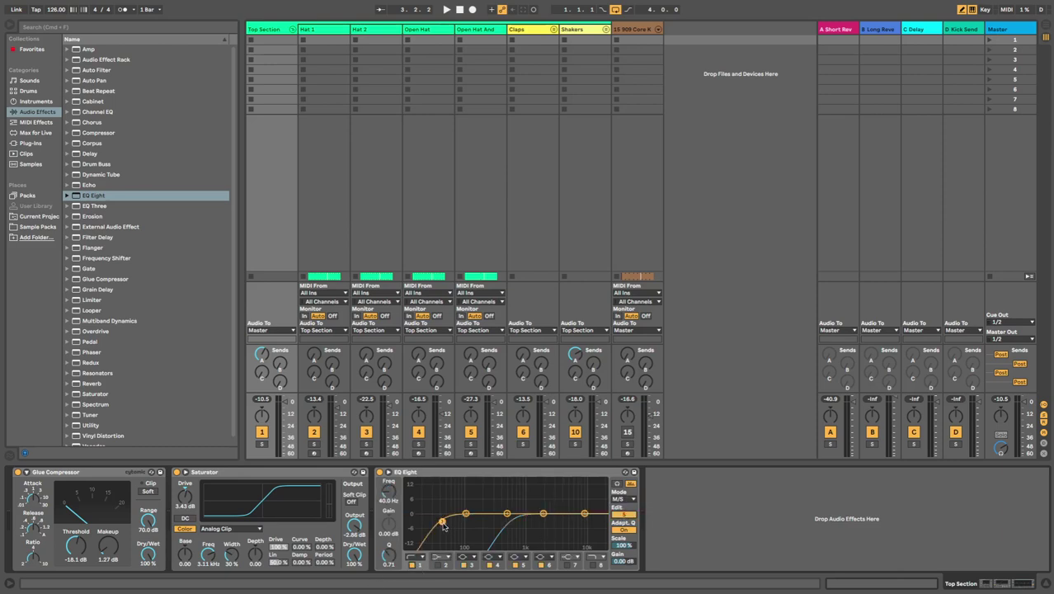
drag(443, 525, 513, 520)
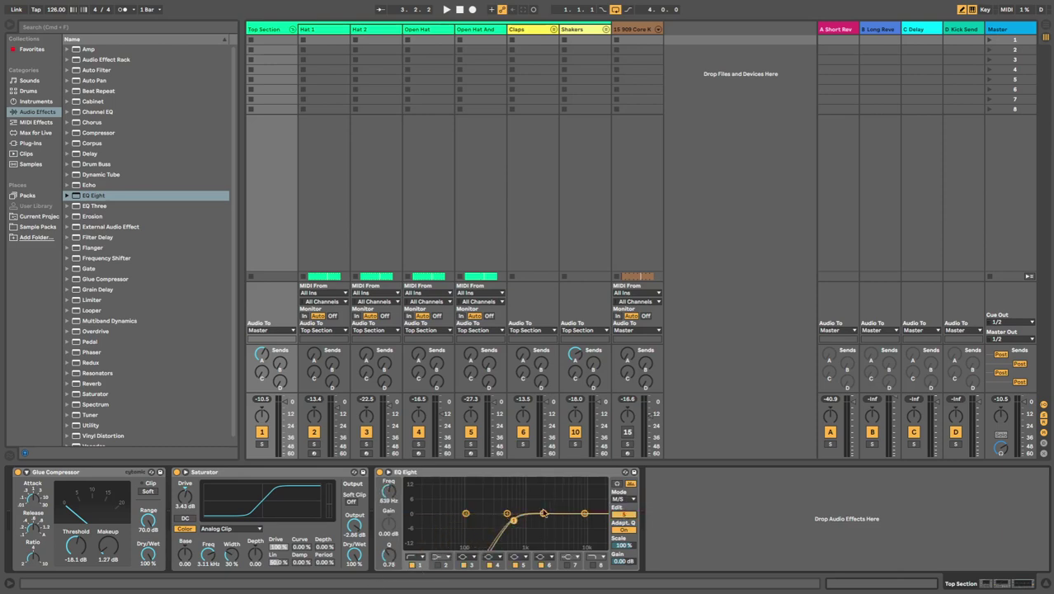
Boost the side channel's highs with a high shelf on band 6 at 4.26 kHz with 3.80 dB gain
drag(587, 514, 580, 504)
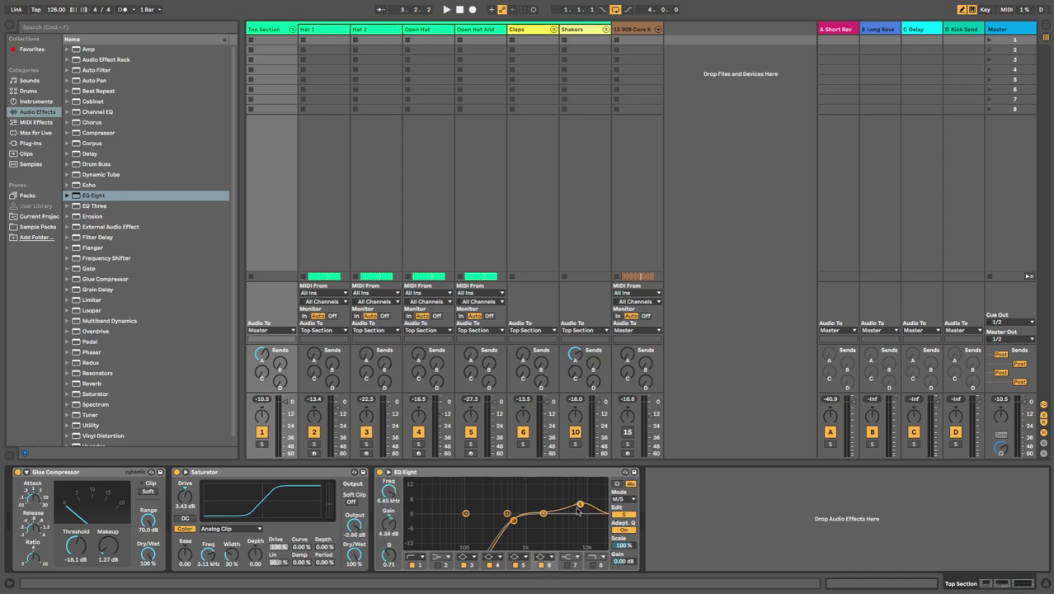
click(543, 556)
click(544, 528)
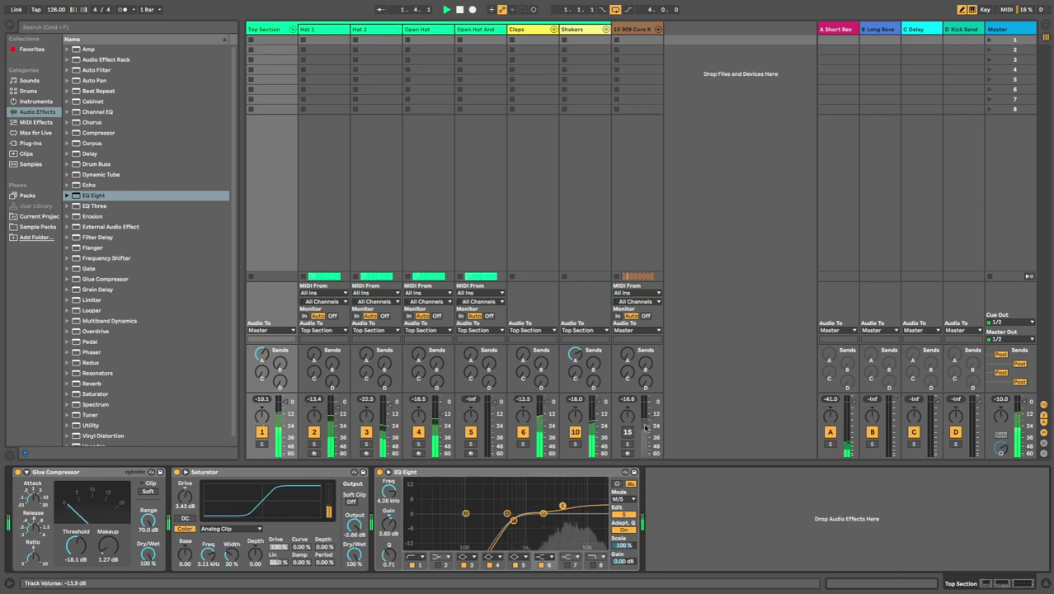
Compare the Top Section with the EQ Eight off and on, trim its output gain to -0.38 dB, and stop playback
click(379, 472)
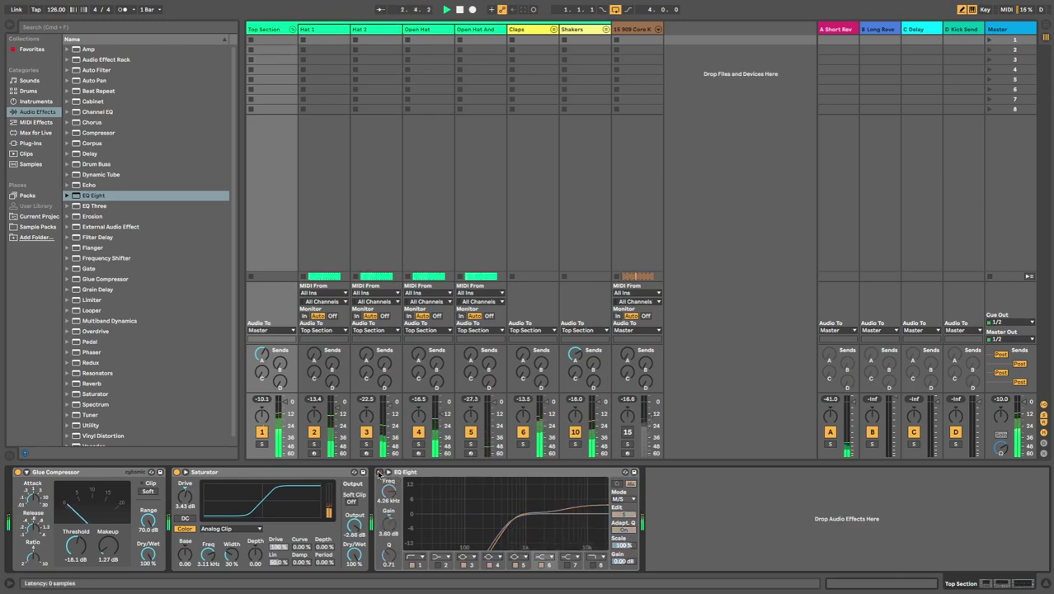
click(379, 472)
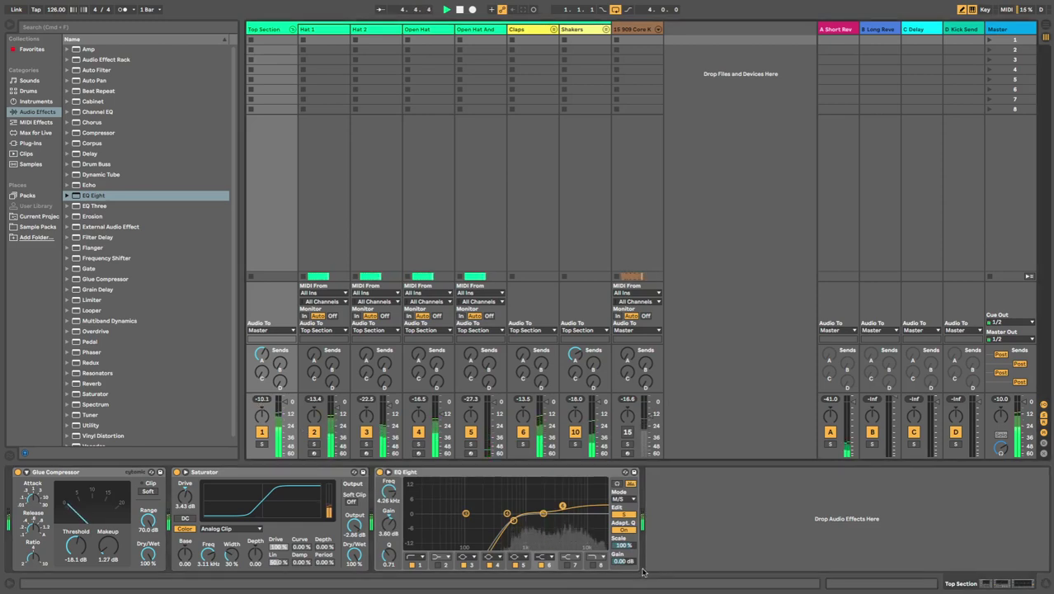
drag(628, 566, 627, 569)
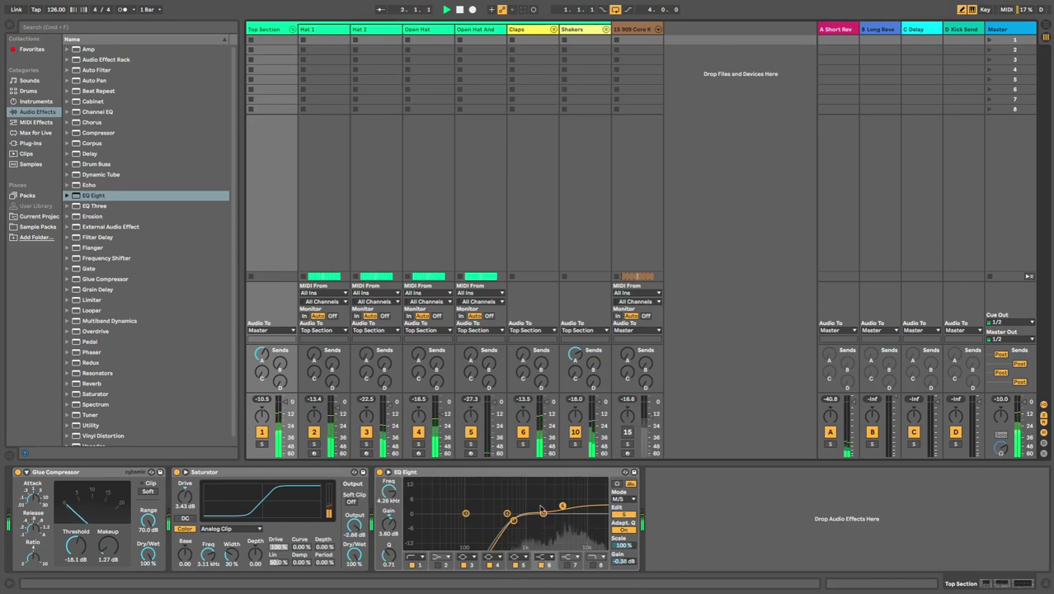
click(600, 473)
key(space)
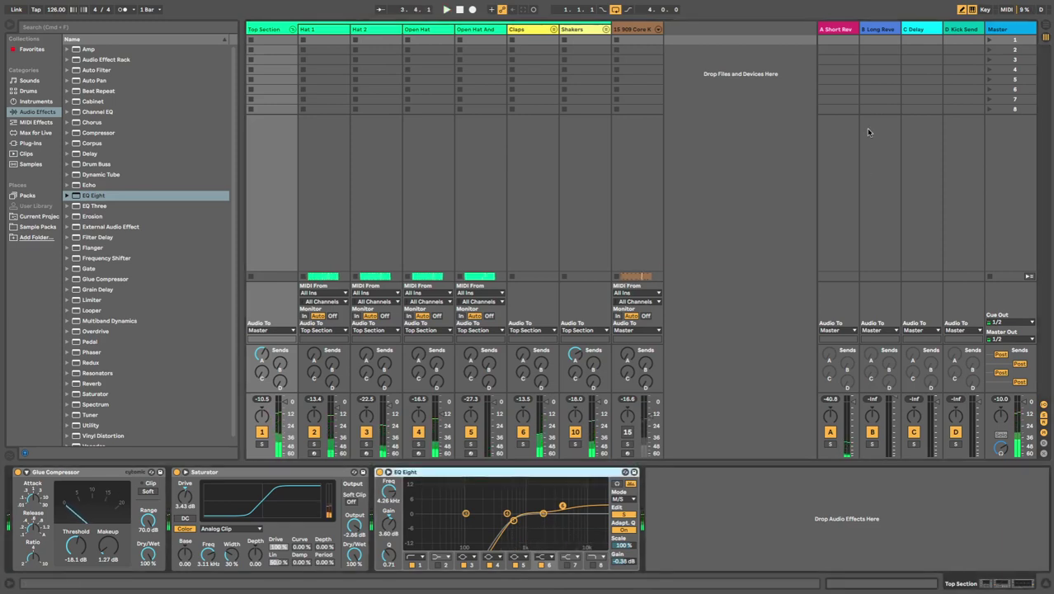
Insert a new return track after the Short Reverb return and load a Compressor on it
click(898, 34)
click(906, 33)
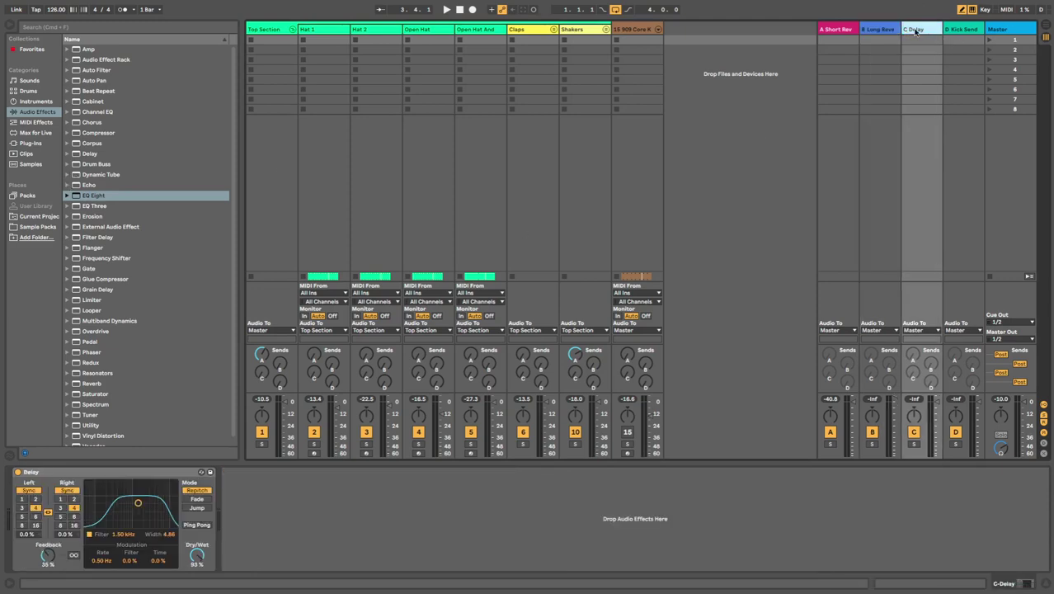
click(94, 134)
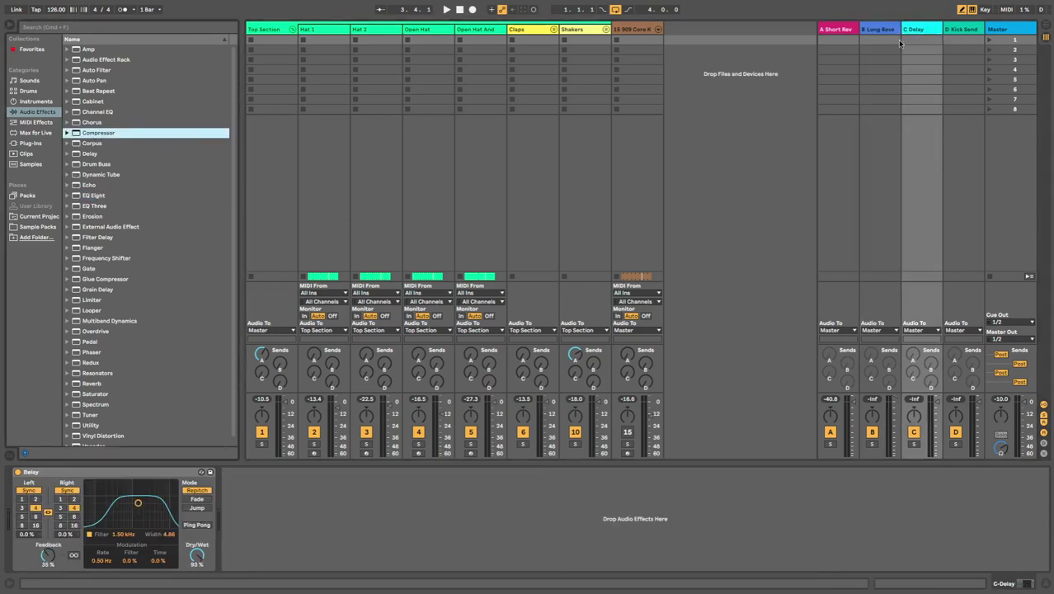
click(873, 30)
right_click(850, 33)
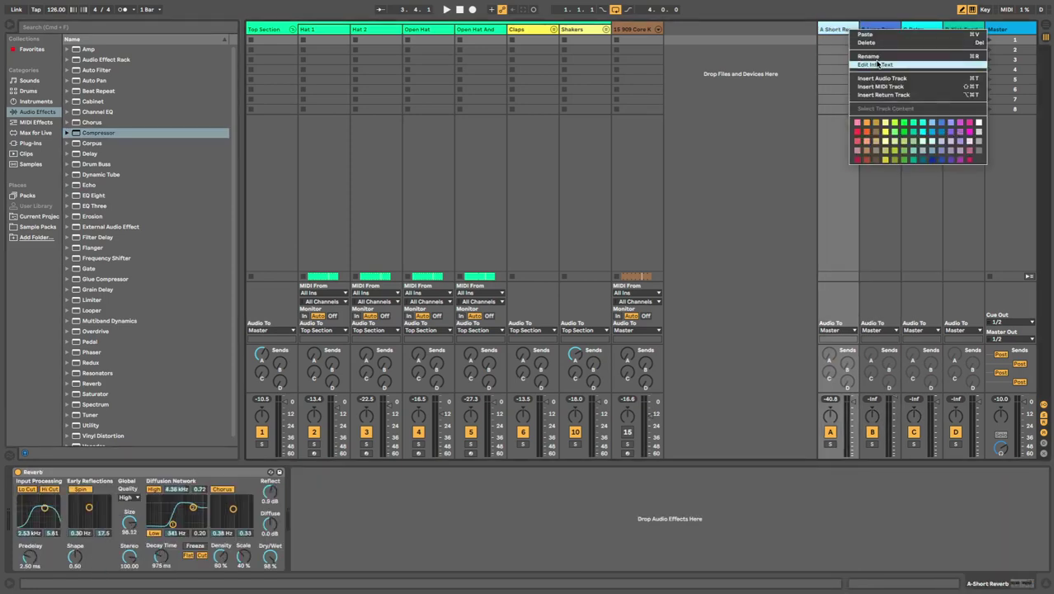
click(883, 95)
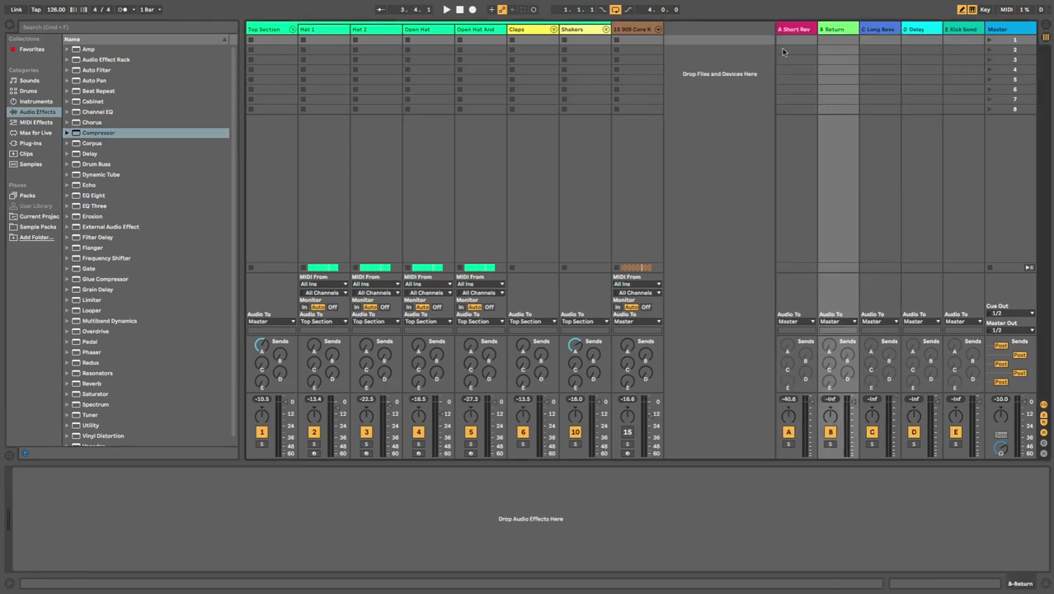
double_click(97, 132)
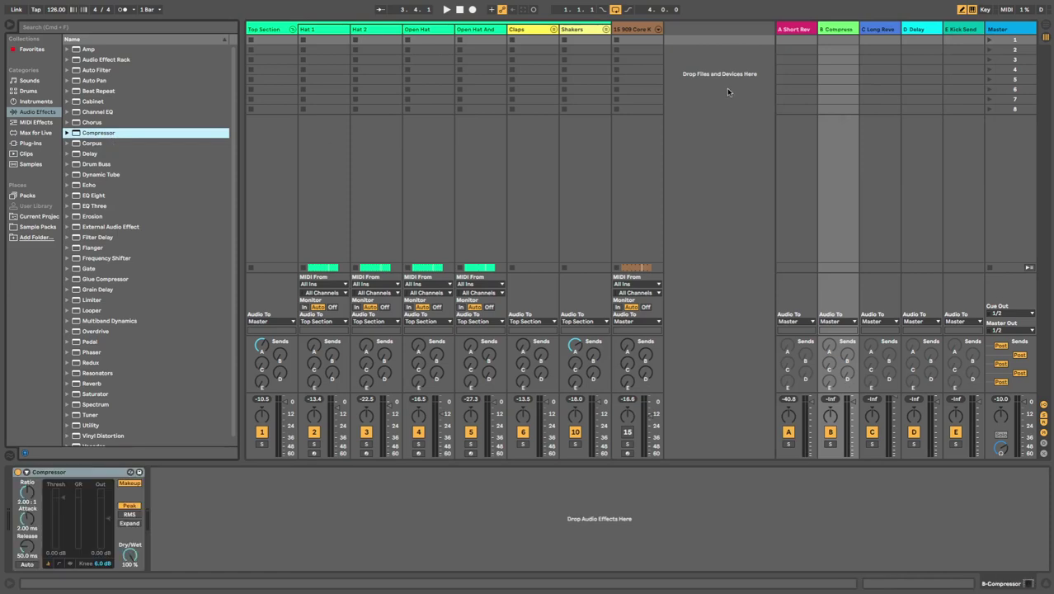
Set the return Compressor to inf:1 ratio, 0.01 ms attack and -inf dB threshold, and send the Top Section to it at -61.0 dB during playback
drag(29, 493, 29, 429)
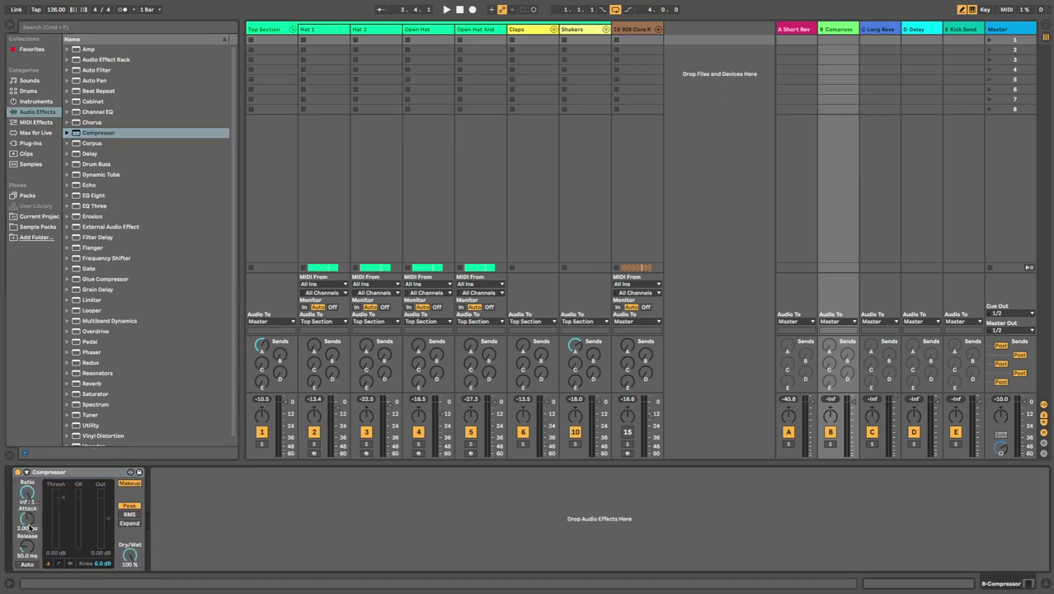
key(space)
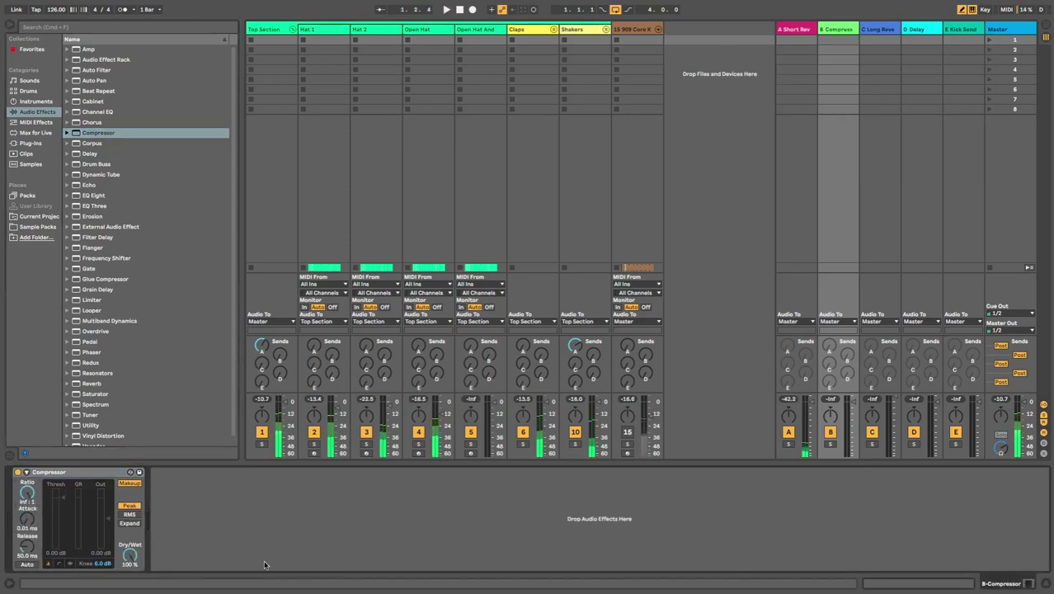
drag(63, 497, 61, 547)
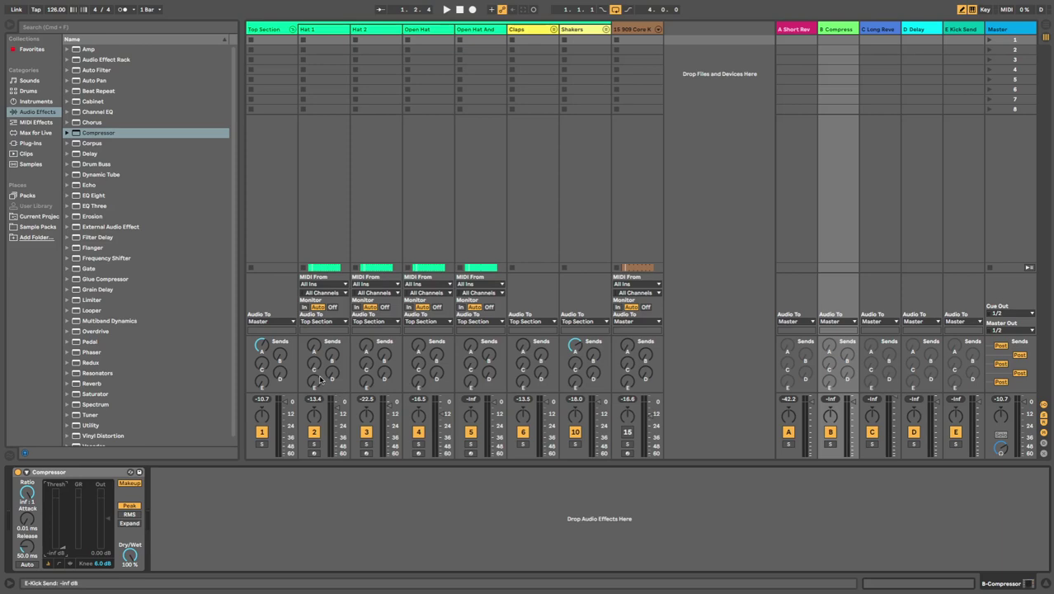
key(space)
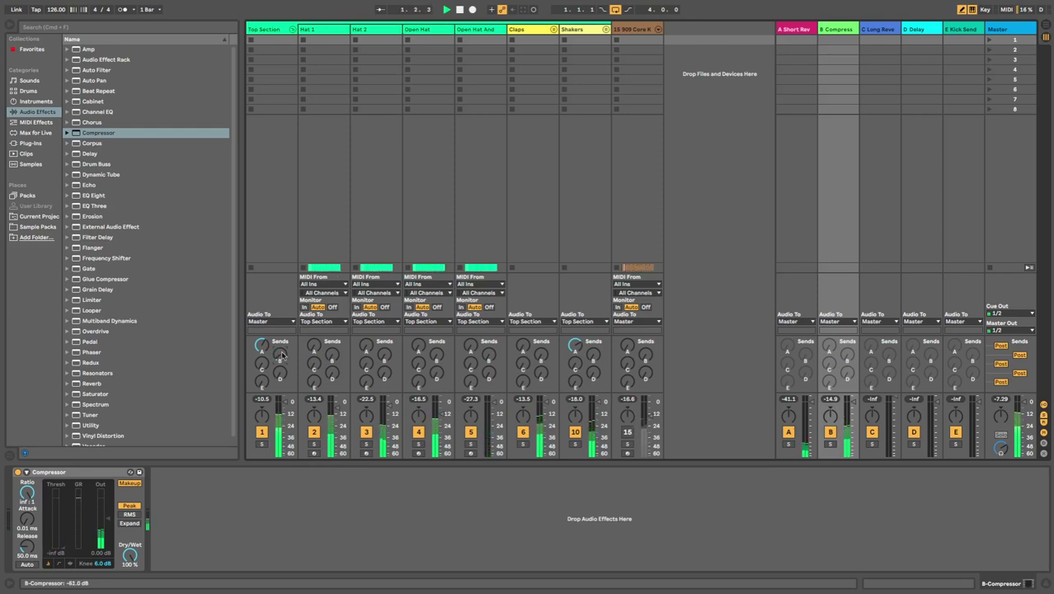
In the arrangement, unfold the 909 Core Kit track, raise its volume to -7.5 dB during playback, and deactivate the track
key(Tab)
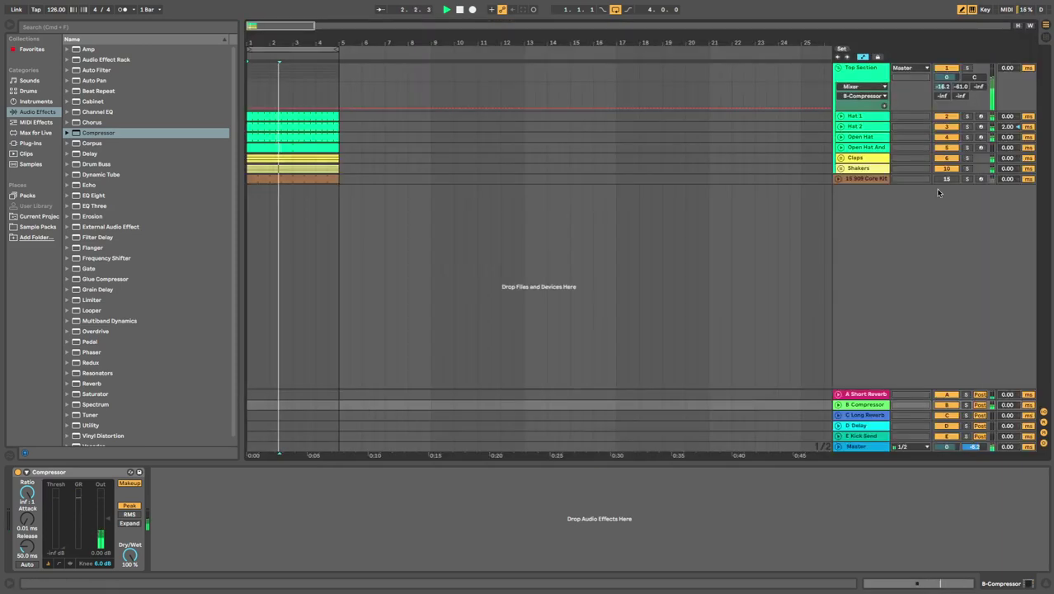
click(839, 179)
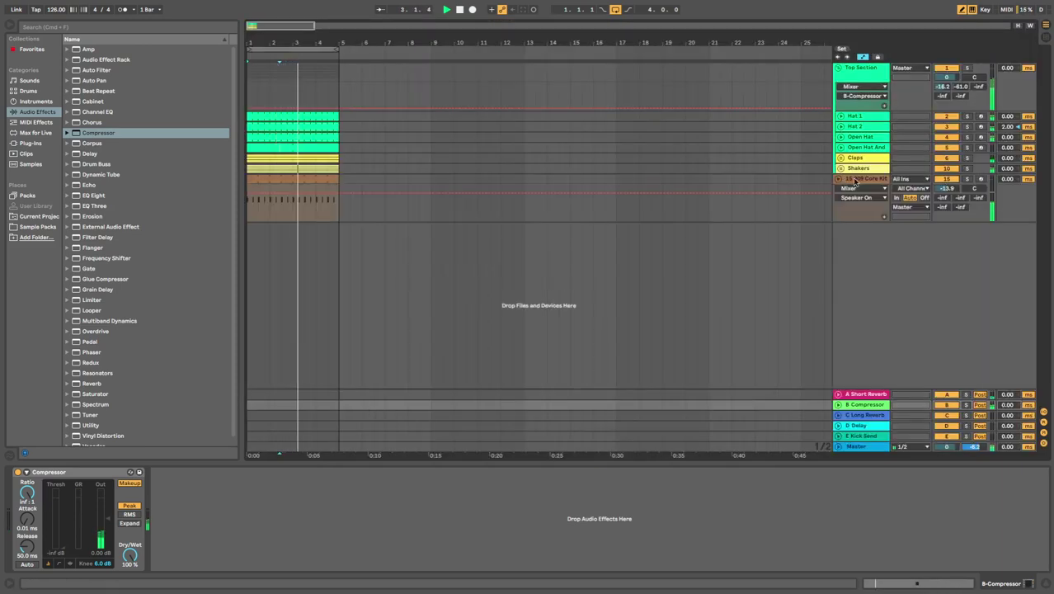
drag(947, 188, 947, 177)
click(948, 178)
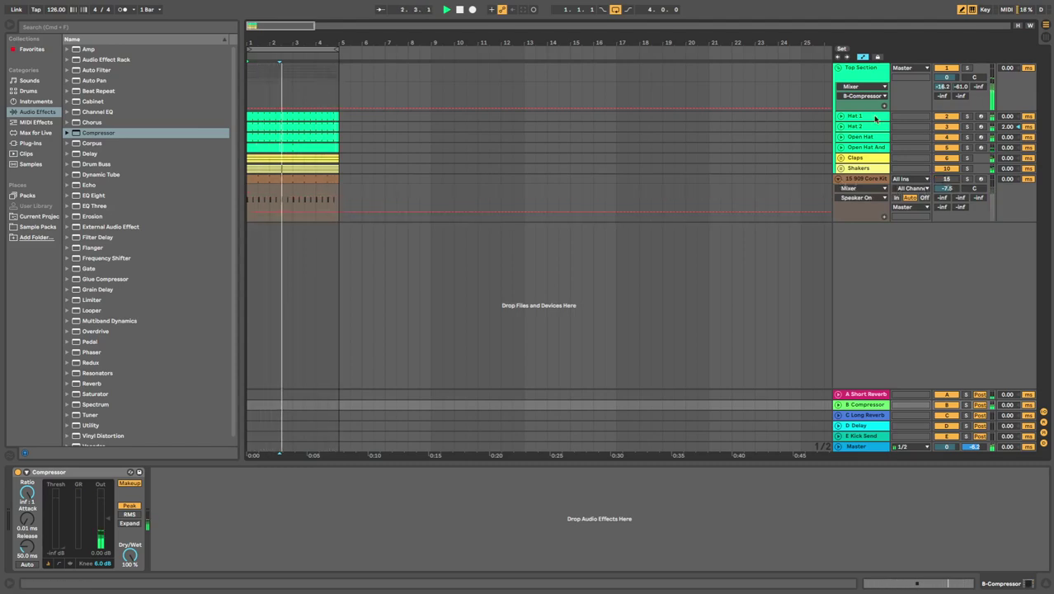
Stop playback and fold the Top Section group and the 909 Core Kit track in the arrangement
click(839, 68)
key(space)
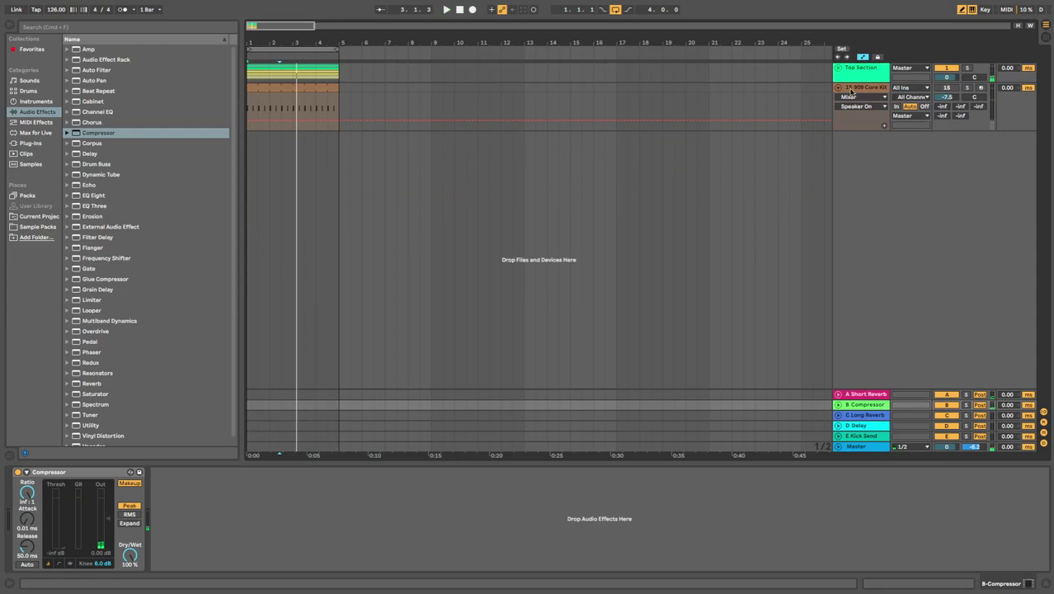
click(839, 87)
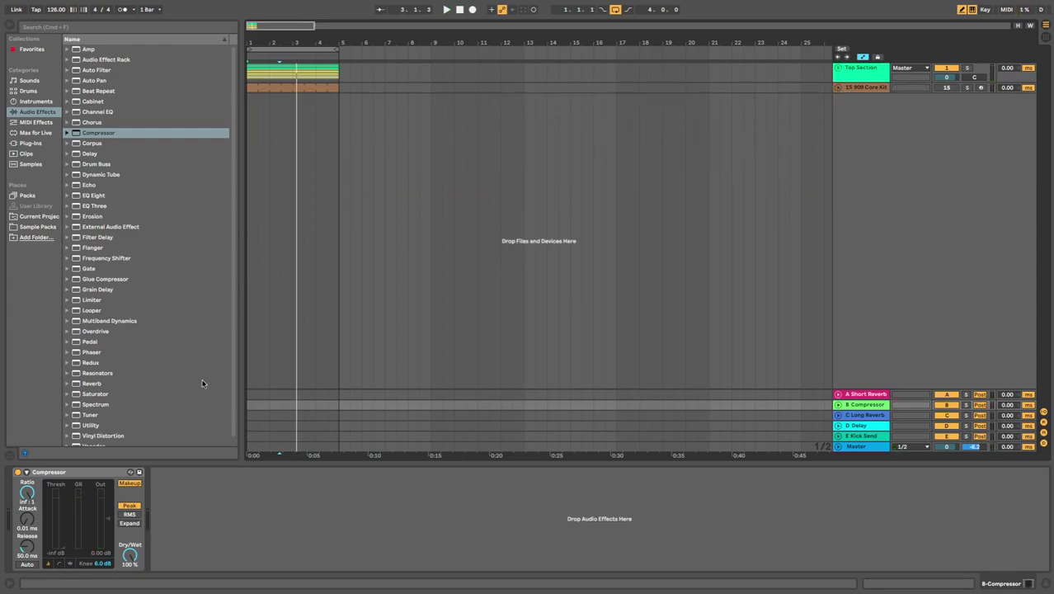
Unfold the Top Section group and review the effect chains on the Claps, Shakers and Top Section groups and the Compressor return
click(839, 69)
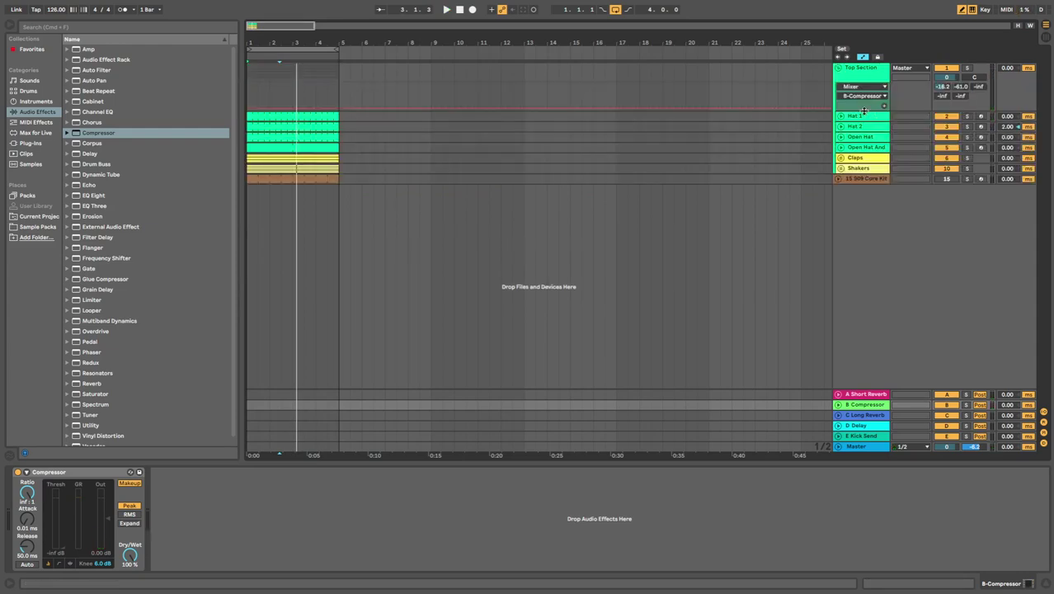
click(854, 160)
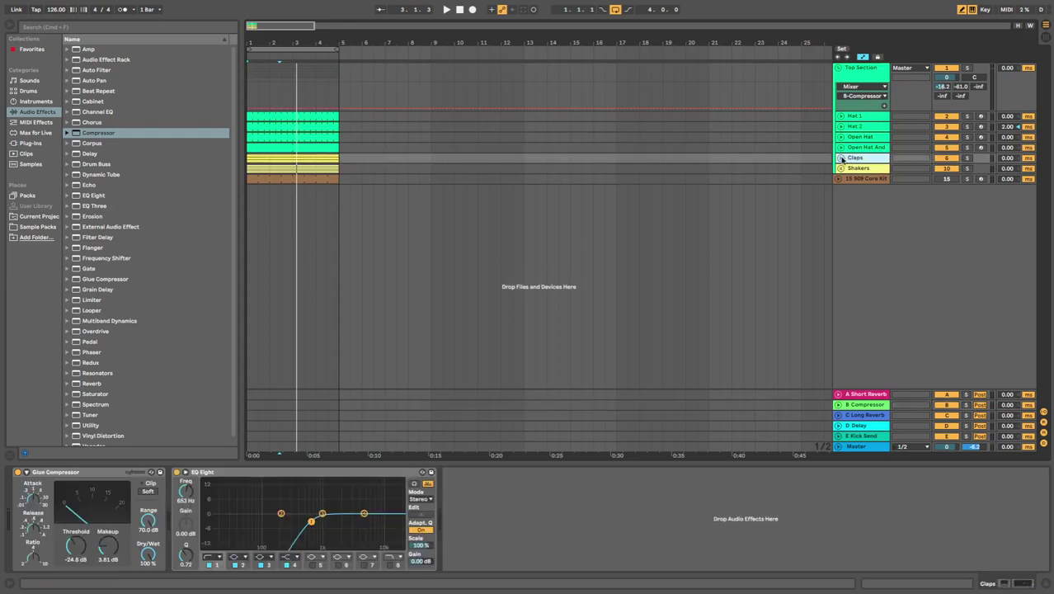
click(841, 169)
click(856, 169)
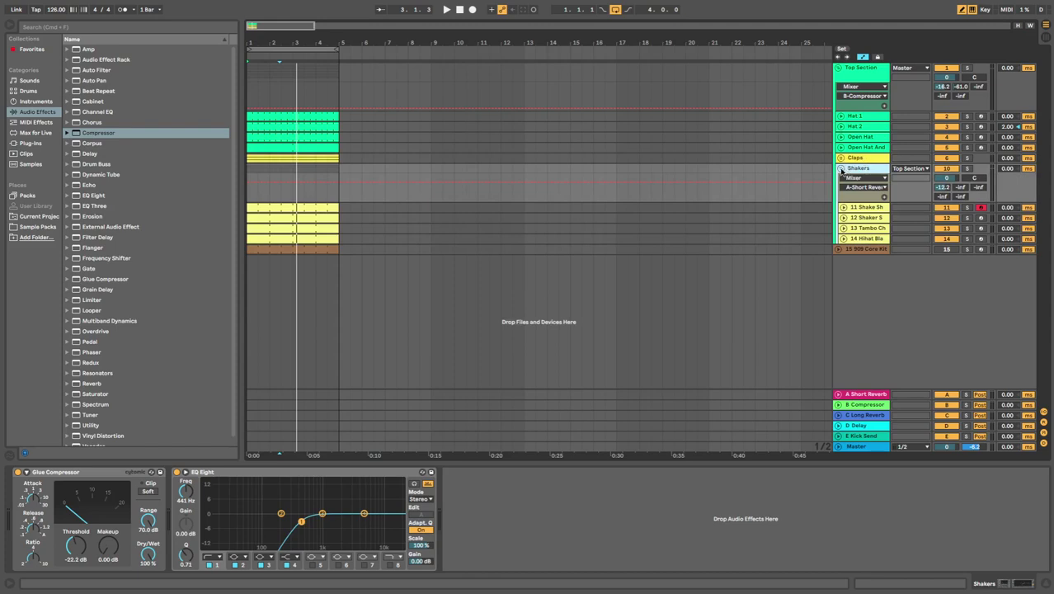
click(842, 170)
click(875, 75)
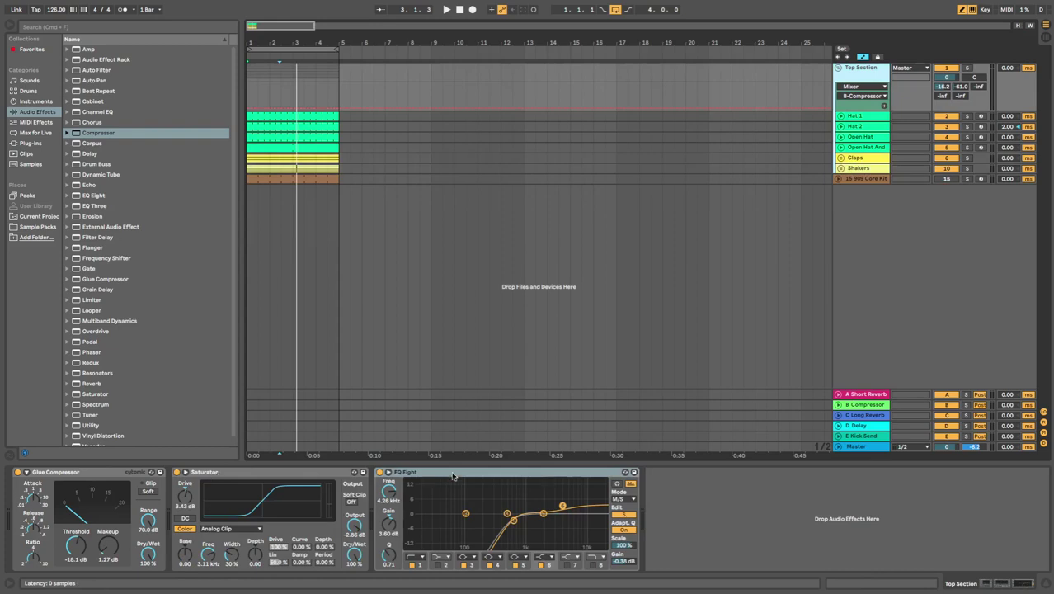
click(866, 406)
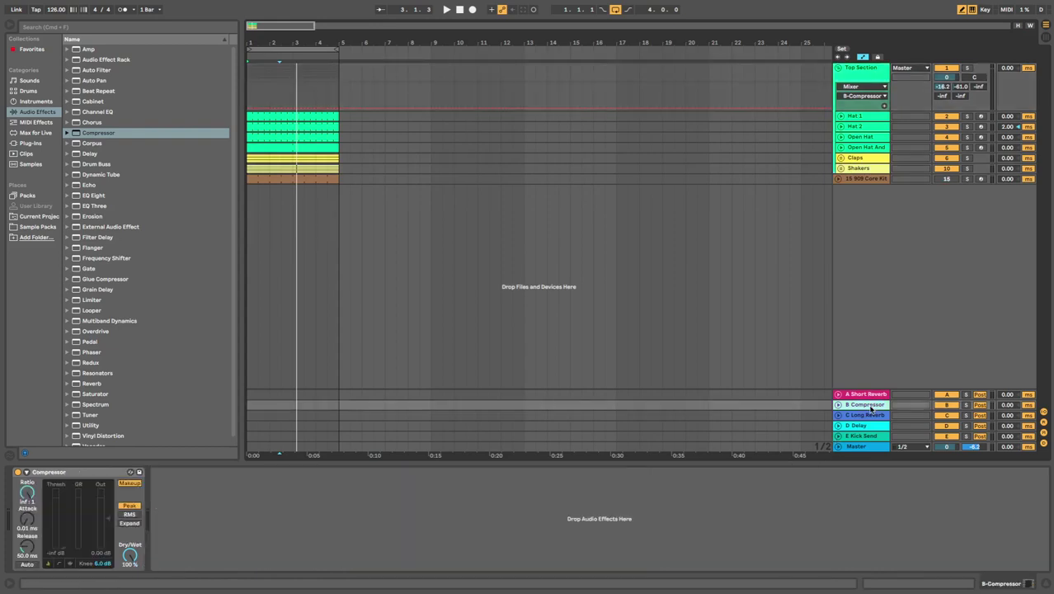
click(876, 77)
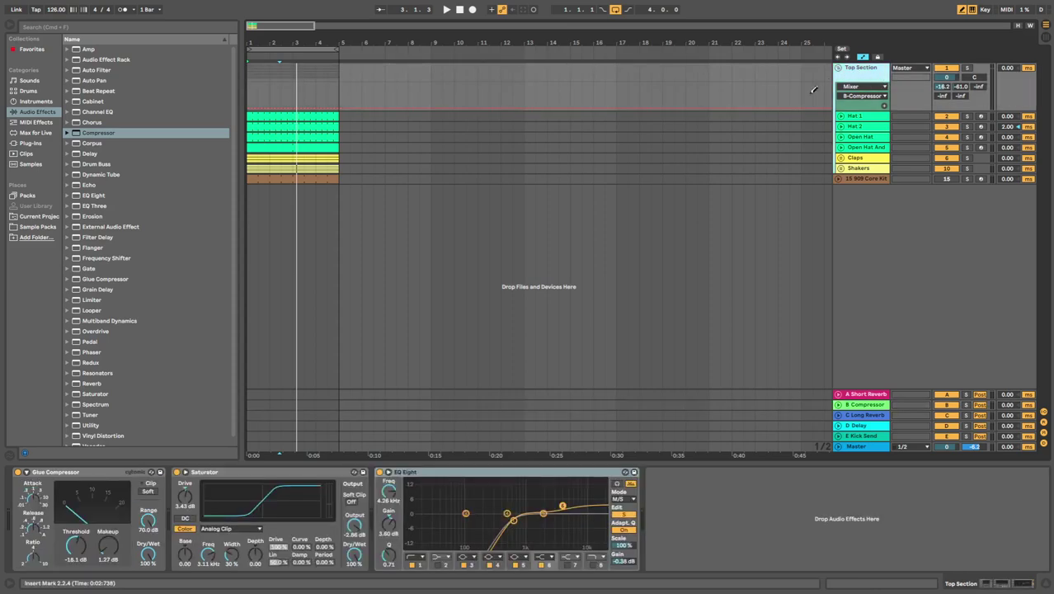